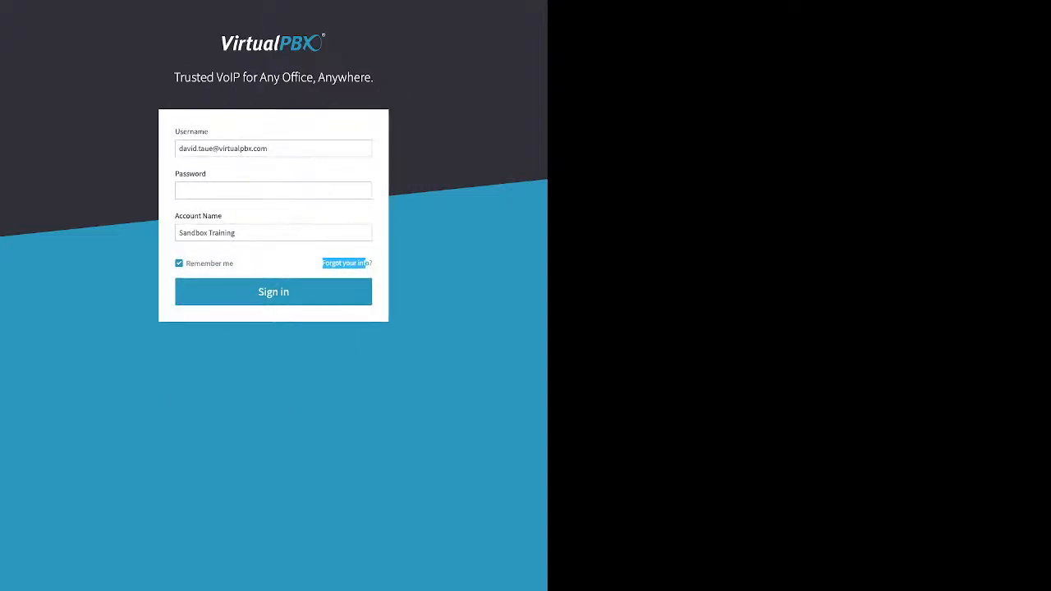
# Enter the account password and sign in to the portal
pyautogui.click(273, 190)
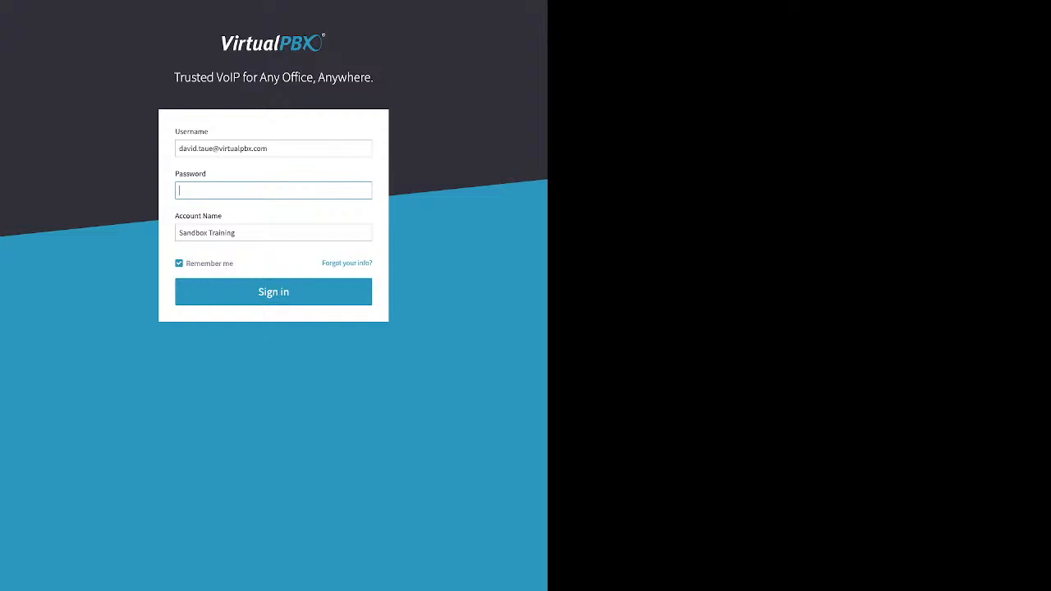
pyautogui.write('•••••')
pyautogui.moveTo(234, 264); pyautogui.dragTo(200, 264)
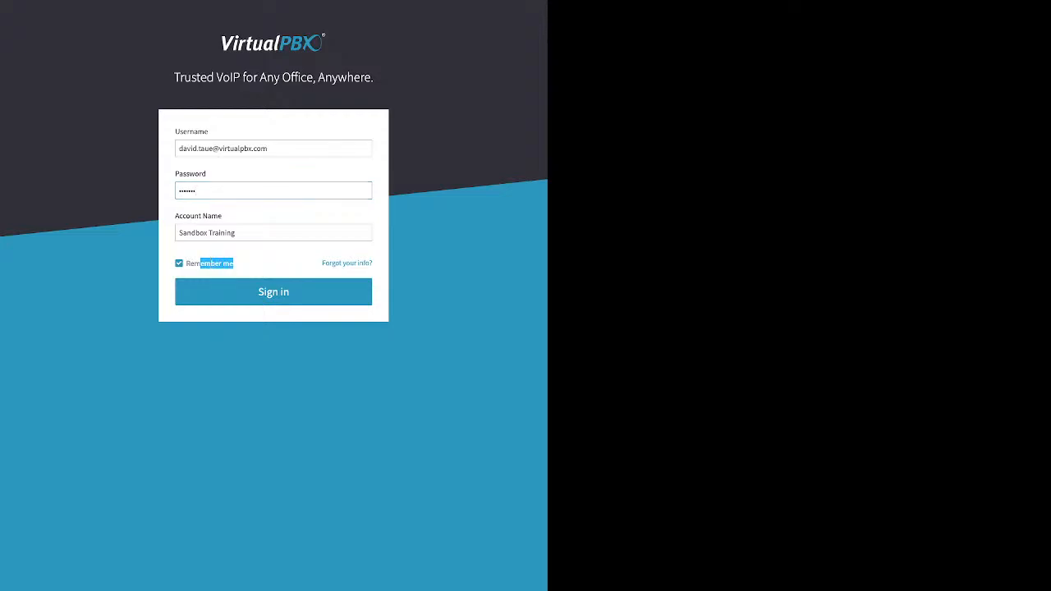
pyautogui.click(274, 293)
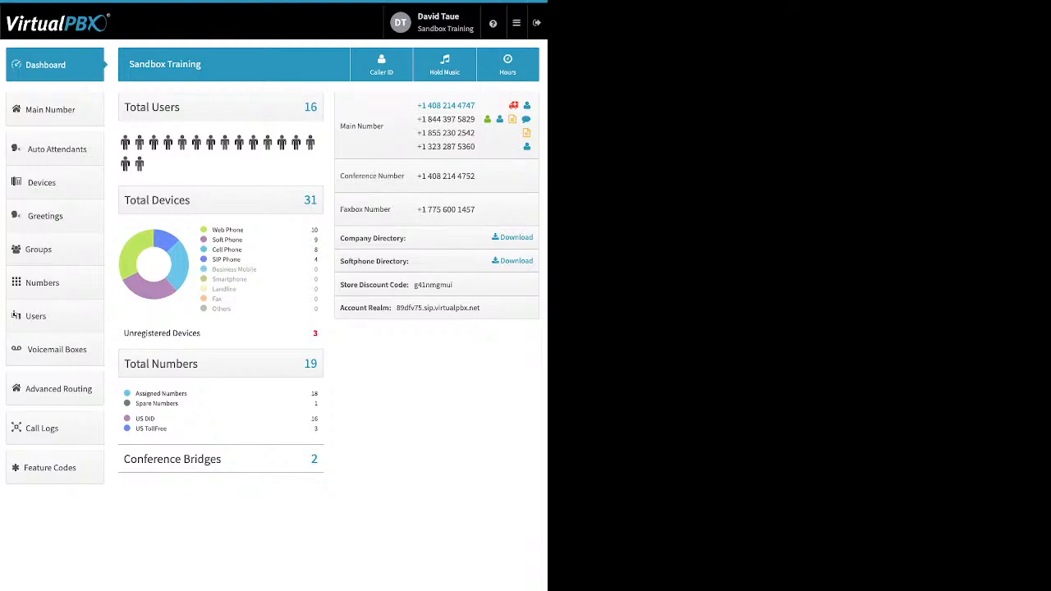
# Review the user settings, including the password editor, and the account settings, then close settings
pyautogui.click(431, 22)
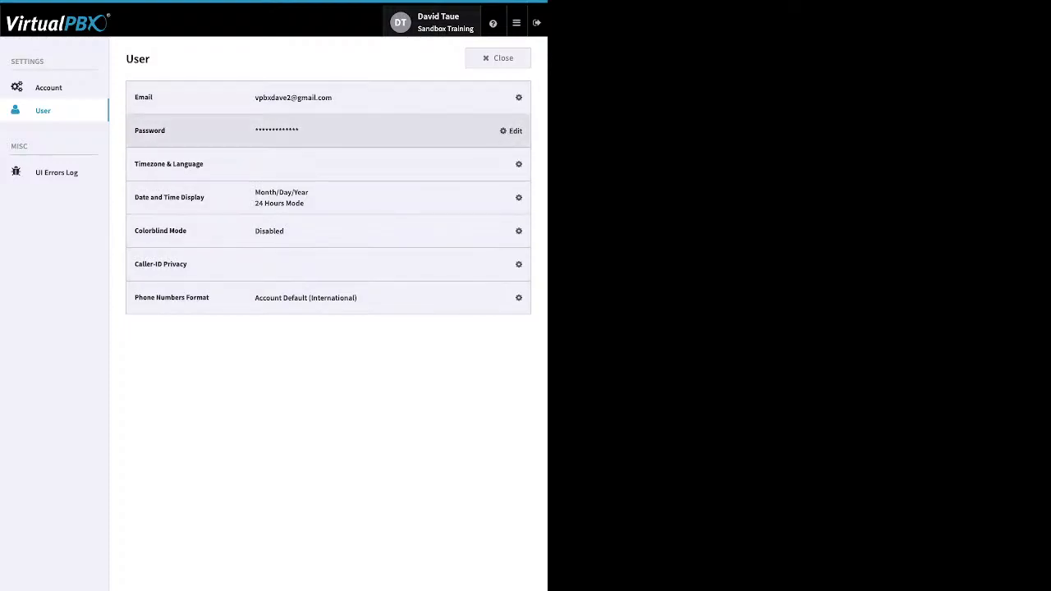
pyautogui.click(511, 131)
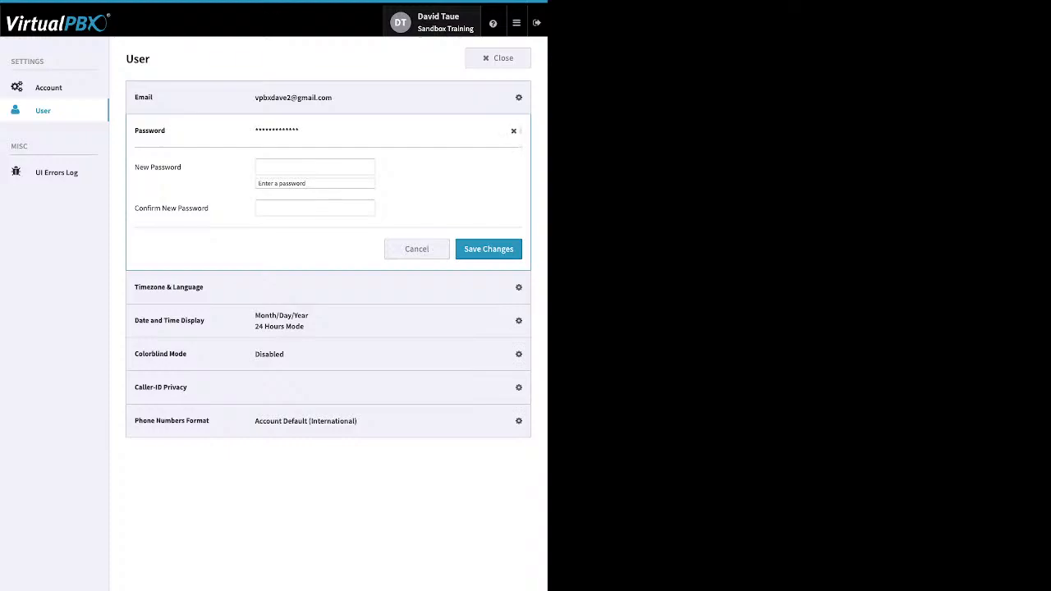
pyautogui.click(508, 131)
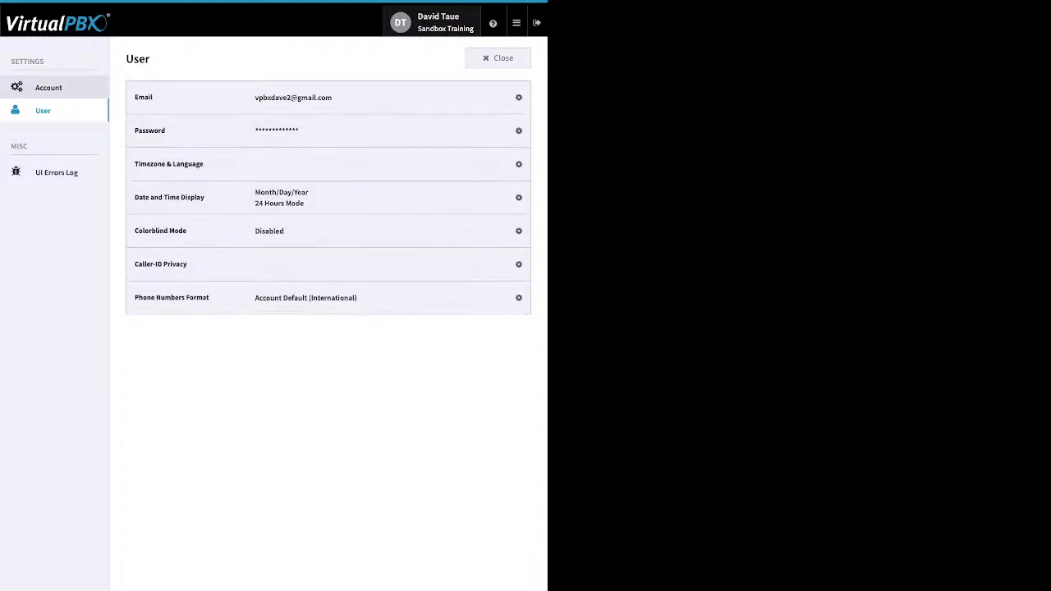
pyautogui.click(49, 87)
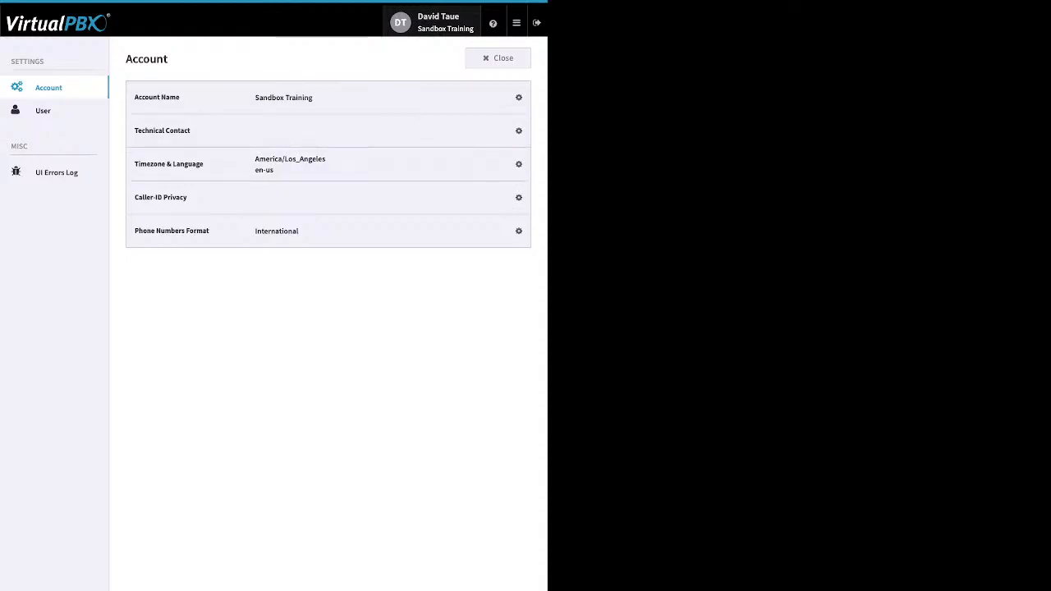
pyautogui.click(502, 58)
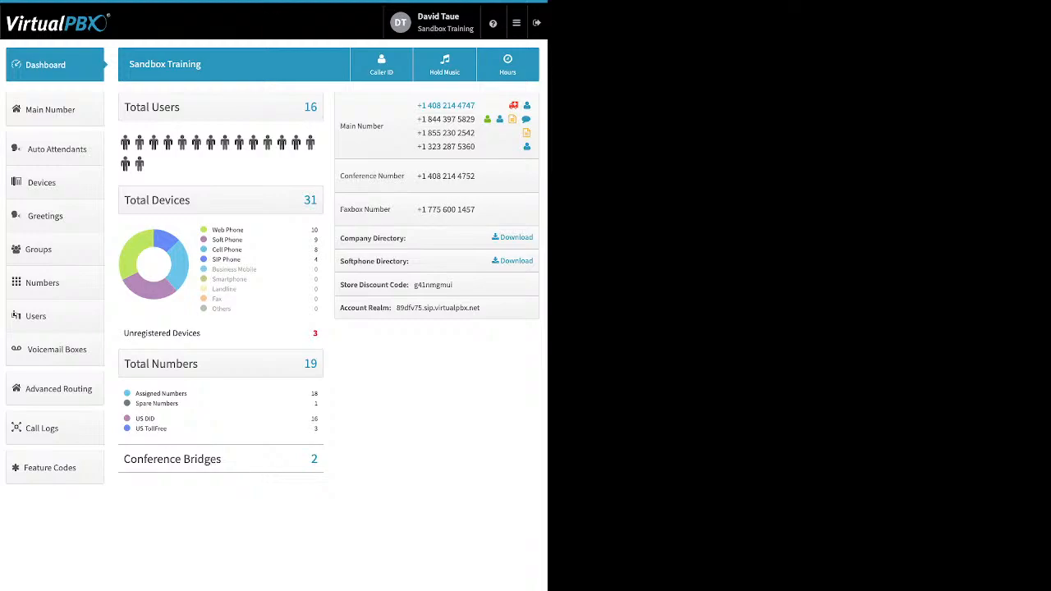
# Examine the help menu and the dashboard's device, number and conference bridge summaries
pyautogui.click(493, 23)
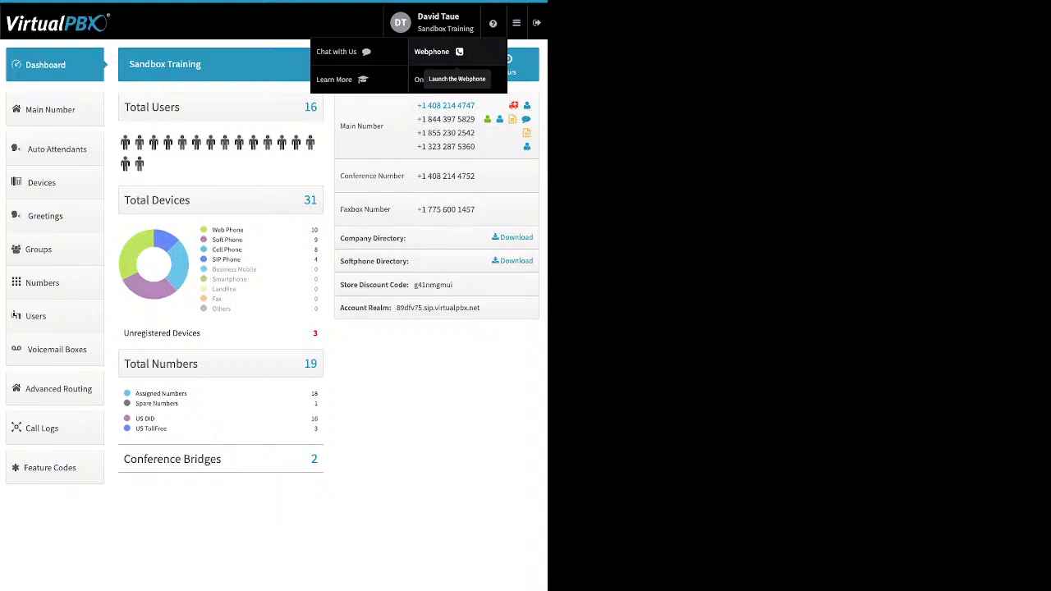
pyautogui.moveTo(517, 23)
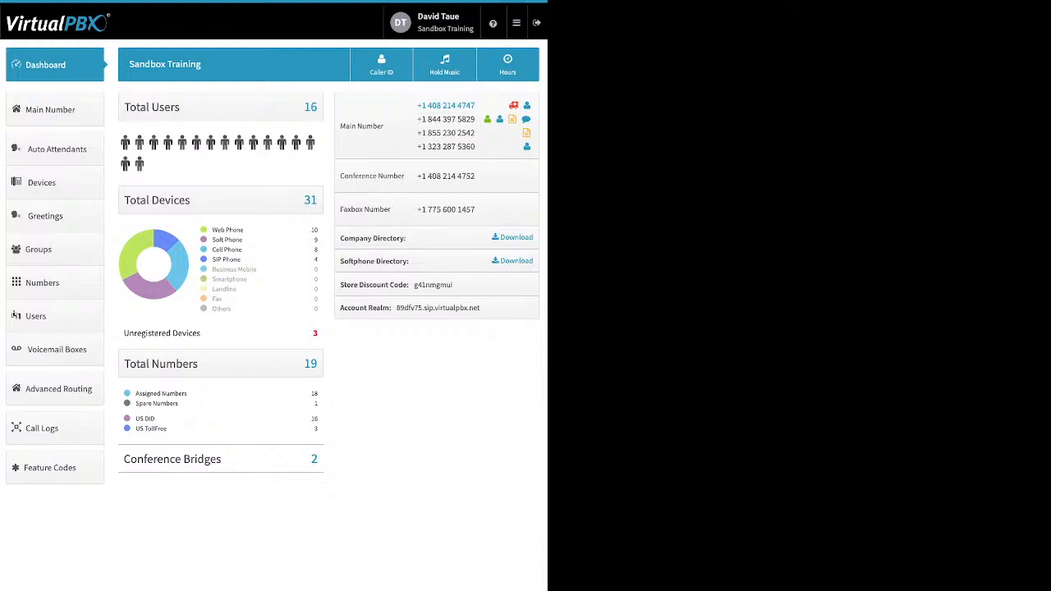
pyautogui.moveTo(212, 230); pyautogui.dragTo(244, 230)
pyautogui.moveTo(244, 240); pyautogui.dragTo(212, 239)
pyautogui.moveTo(242, 249); pyautogui.dragTo(212, 260)
pyautogui.doubleClick(186, 333)
pyautogui.moveTo(182, 404); pyautogui.dragTo(136, 394)
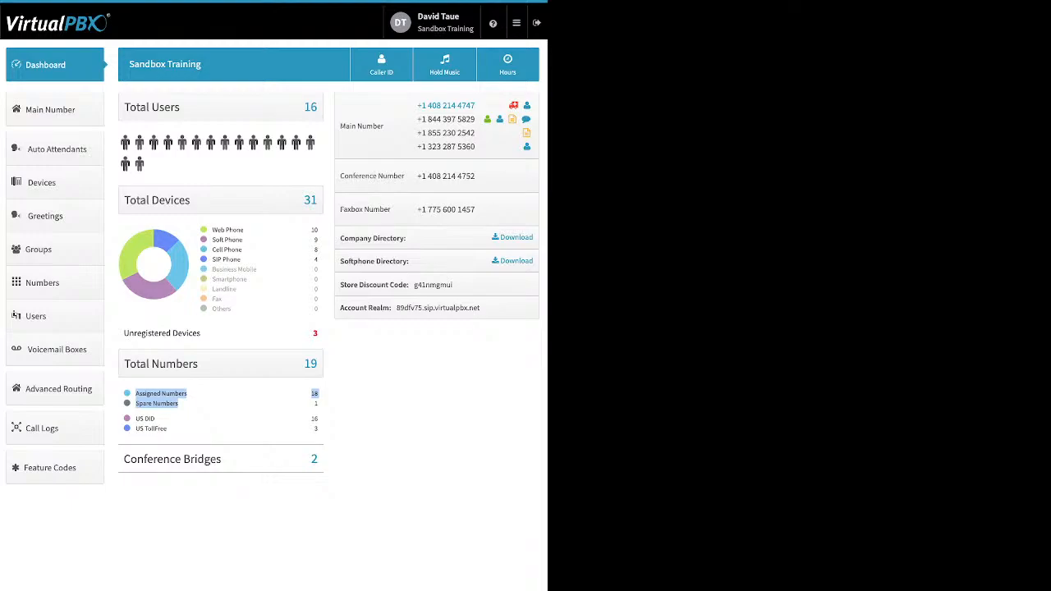
pyautogui.click(197, 404)
pyautogui.moveTo(168, 428); pyautogui.dragTo(134, 419)
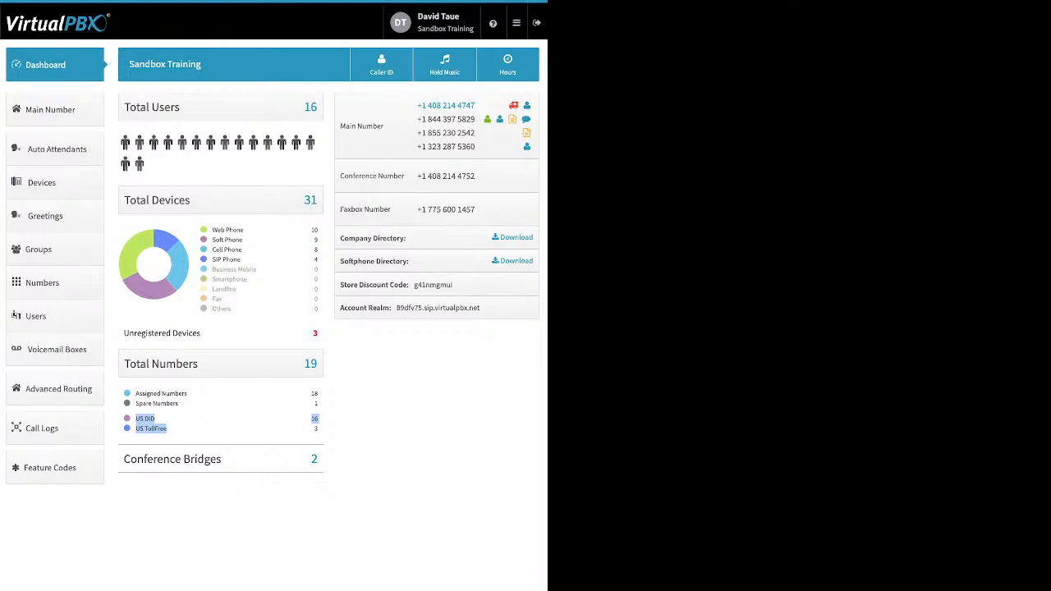
pyautogui.moveTo(221, 459); pyautogui.dragTo(175, 459)
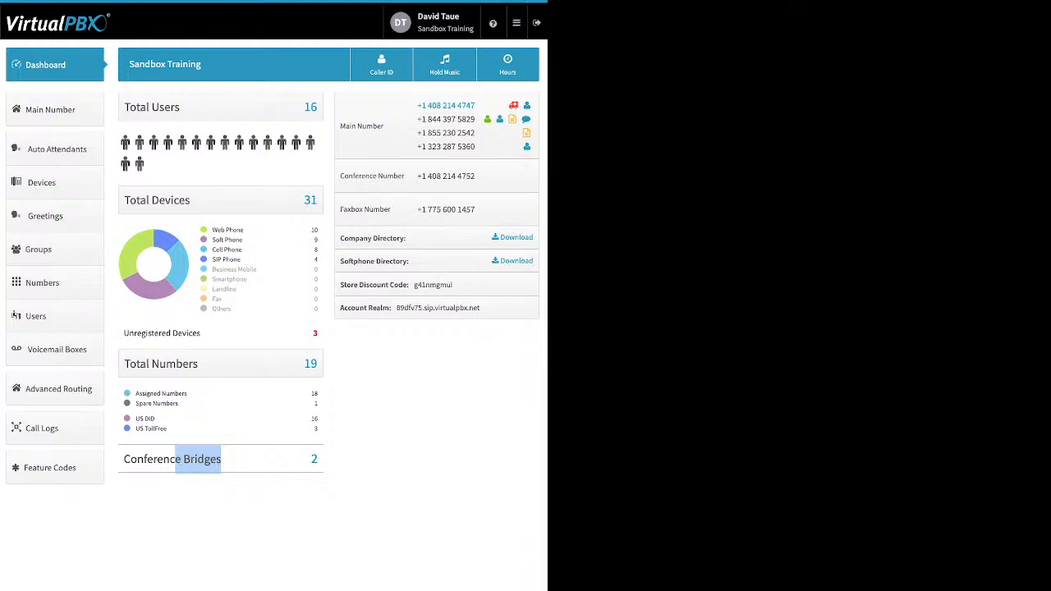
pyautogui.click(198, 459)
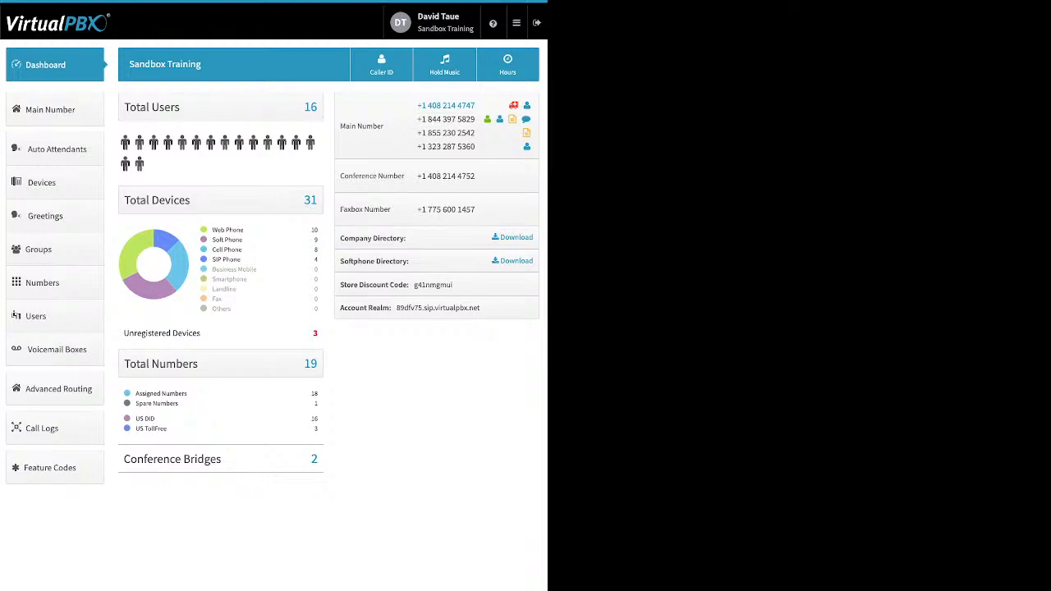
# Examine the store discount code and account realm on the dashboard
pyautogui.moveTo(453, 285); pyautogui.dragTo(407, 285)
pyautogui.click(410, 285)
pyautogui.moveTo(480, 308); pyautogui.dragTo(417, 308)
pyautogui.tripleClick(437, 308)
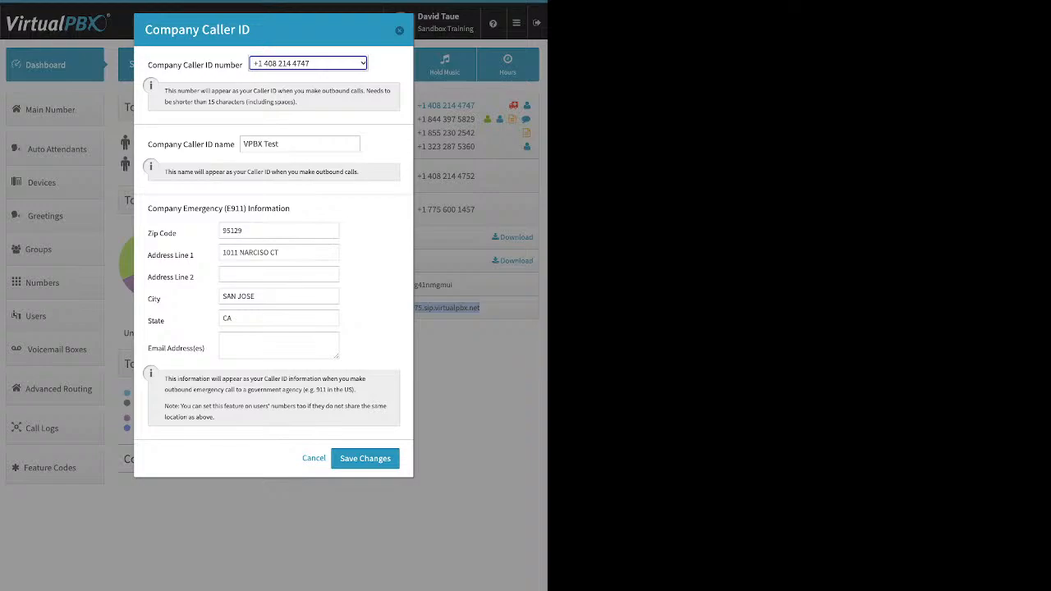
# Review the company caller ID number, name and E911 information, then save the caller ID settings
pyautogui.click(376, 119)
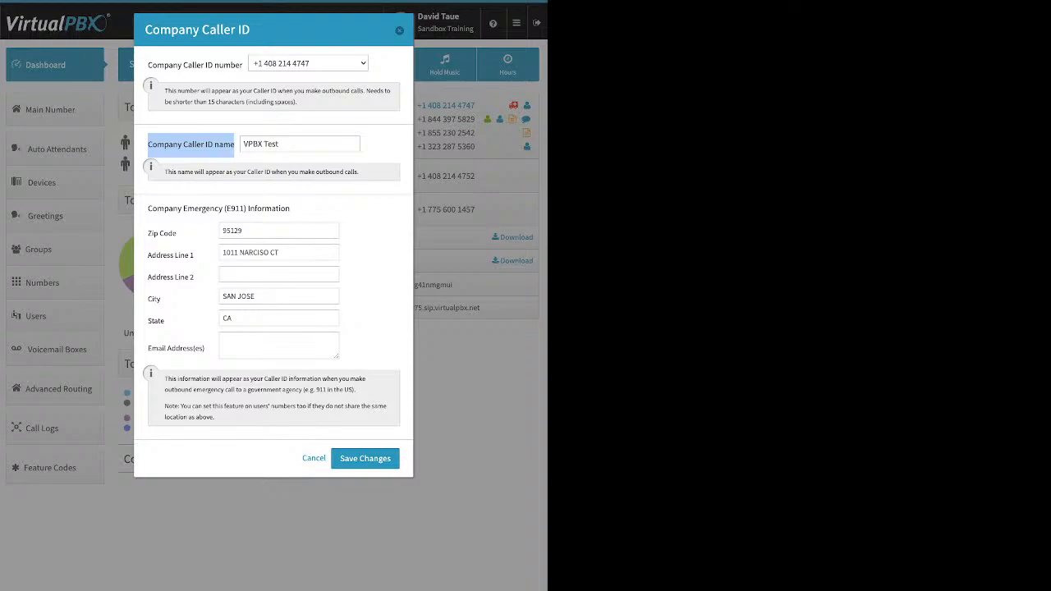
pyautogui.click(286, 144)
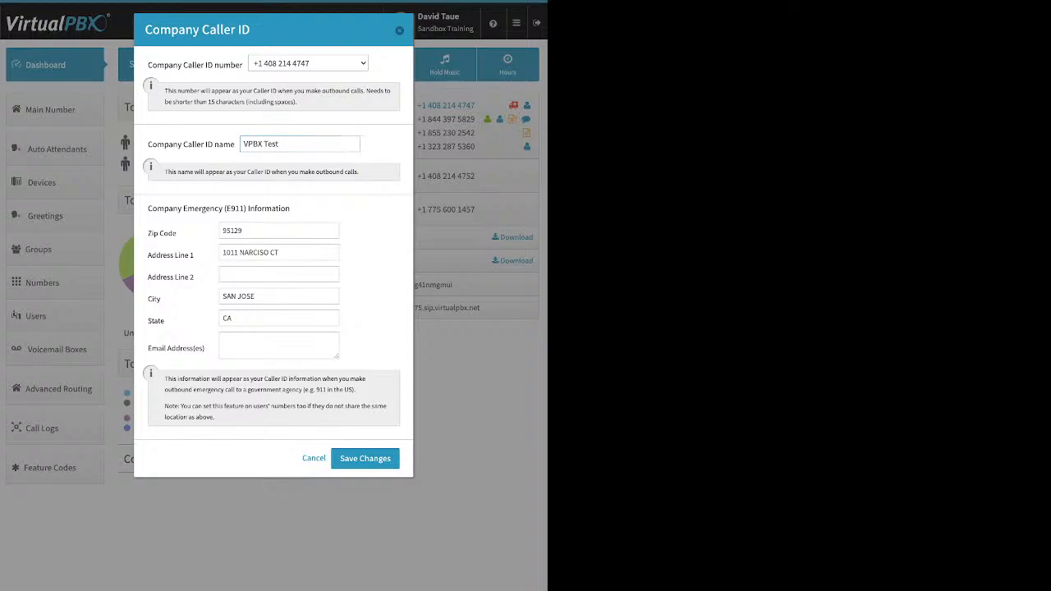
pyautogui.tripleClick(219, 209)
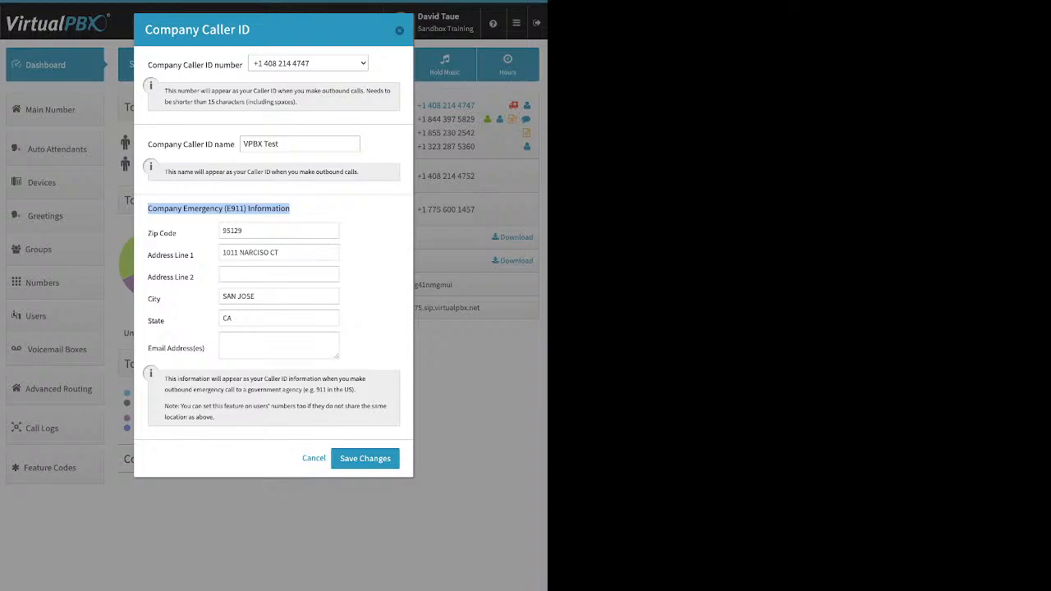
pyautogui.click(366, 459)
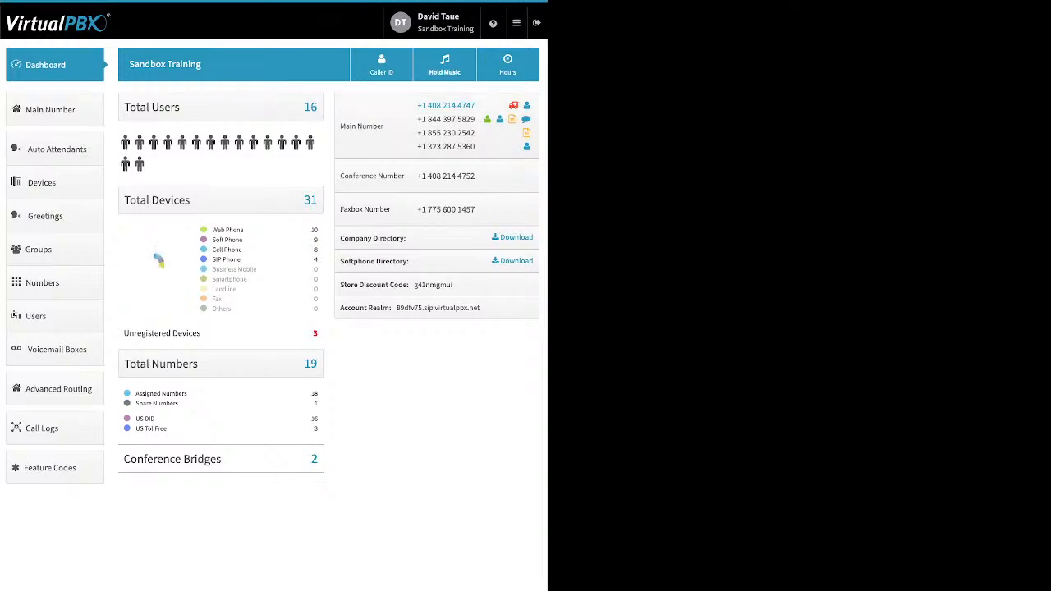
# Keep Dontworrybehappy.mp3 as the account's music on hold and save the settings
pyautogui.click(444, 64)
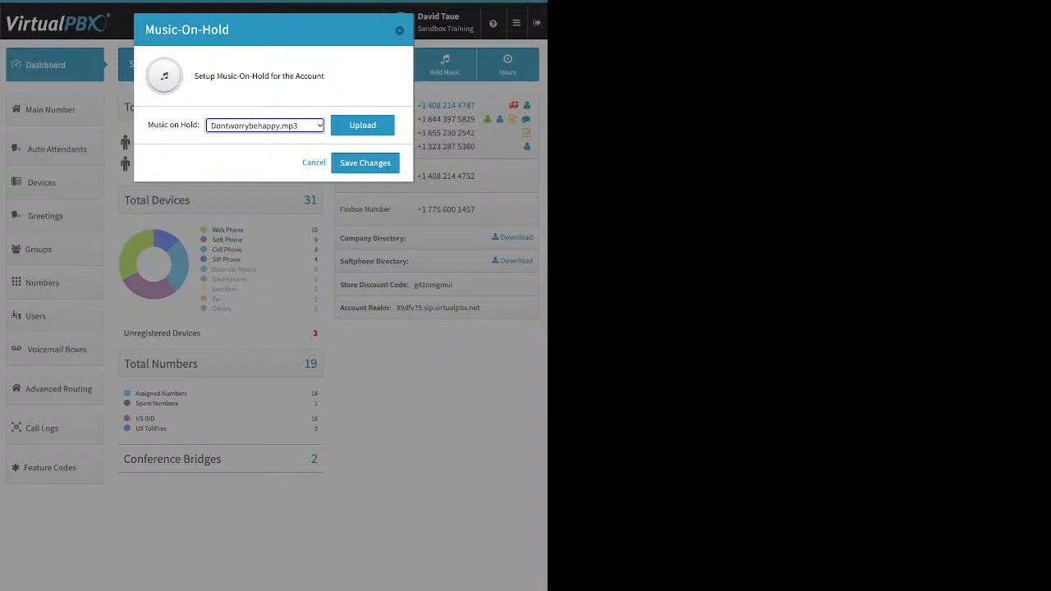
pyautogui.click(364, 127)
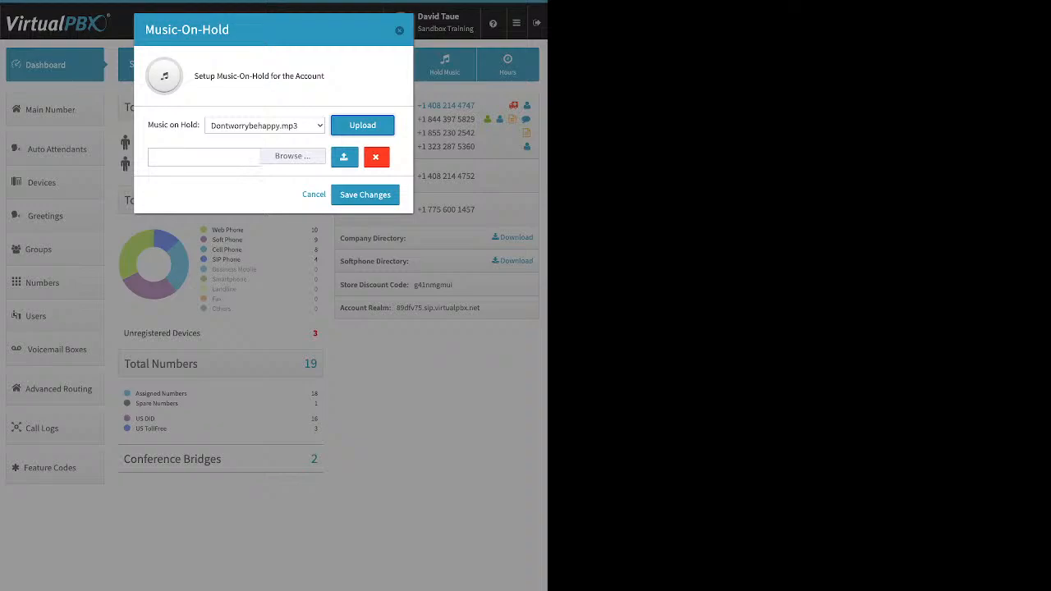
pyautogui.click(365, 195)
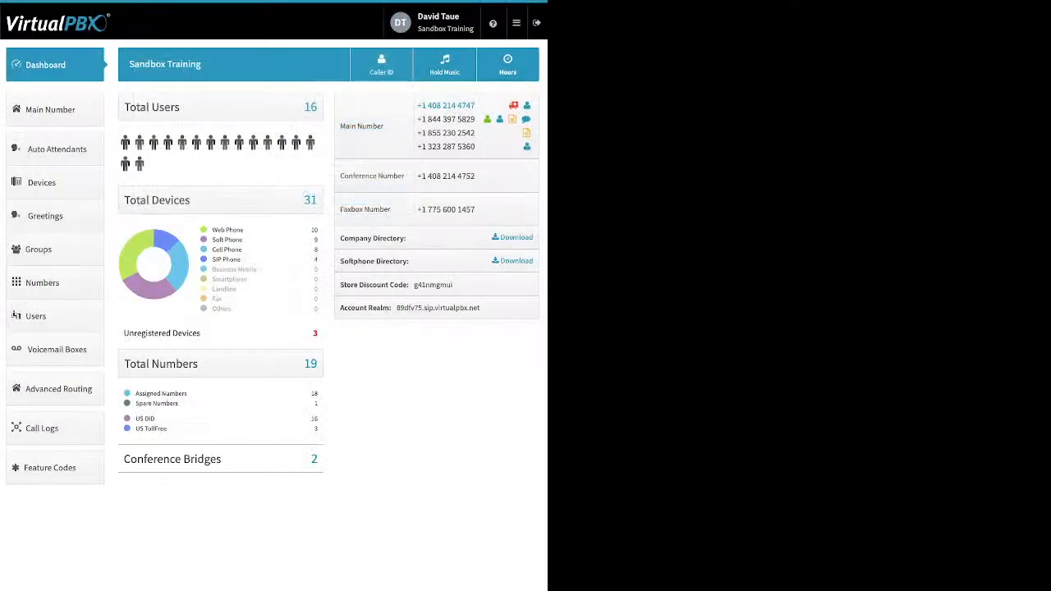
pyautogui.click(54, 109)
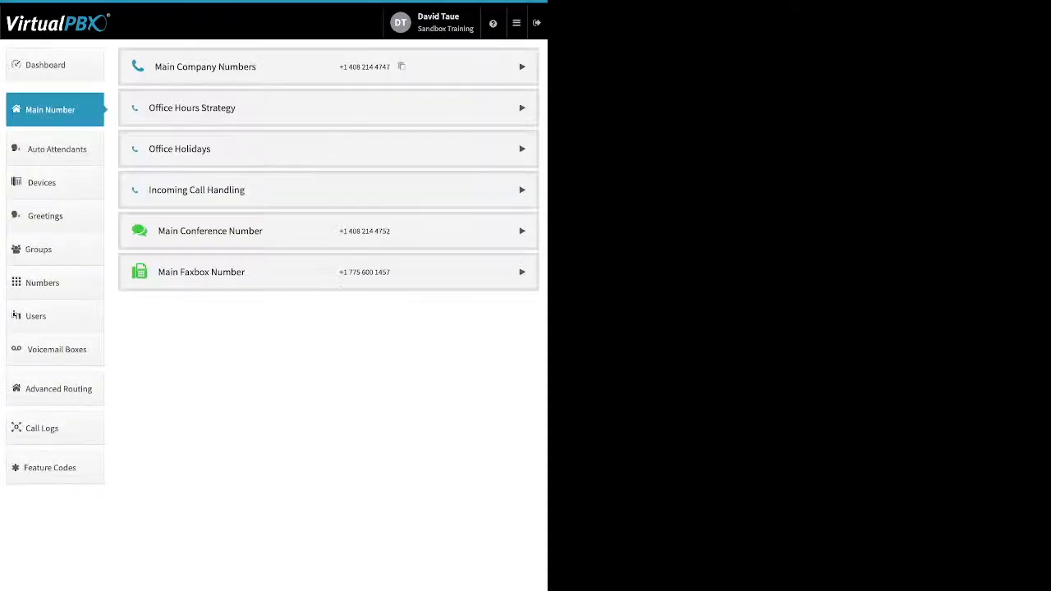
pyautogui.click(523, 67)
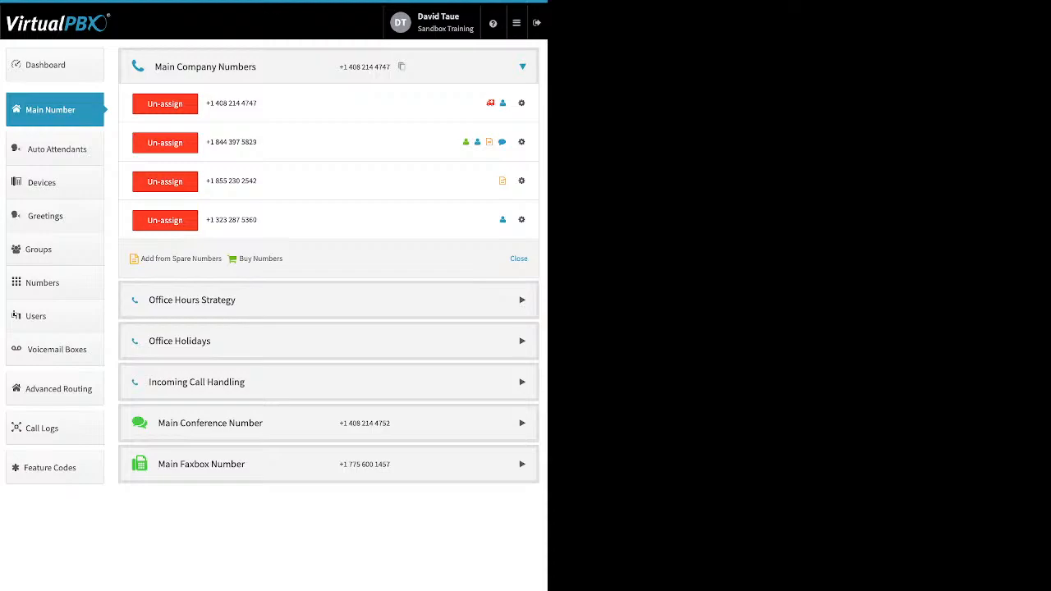
pyautogui.click(165, 182)
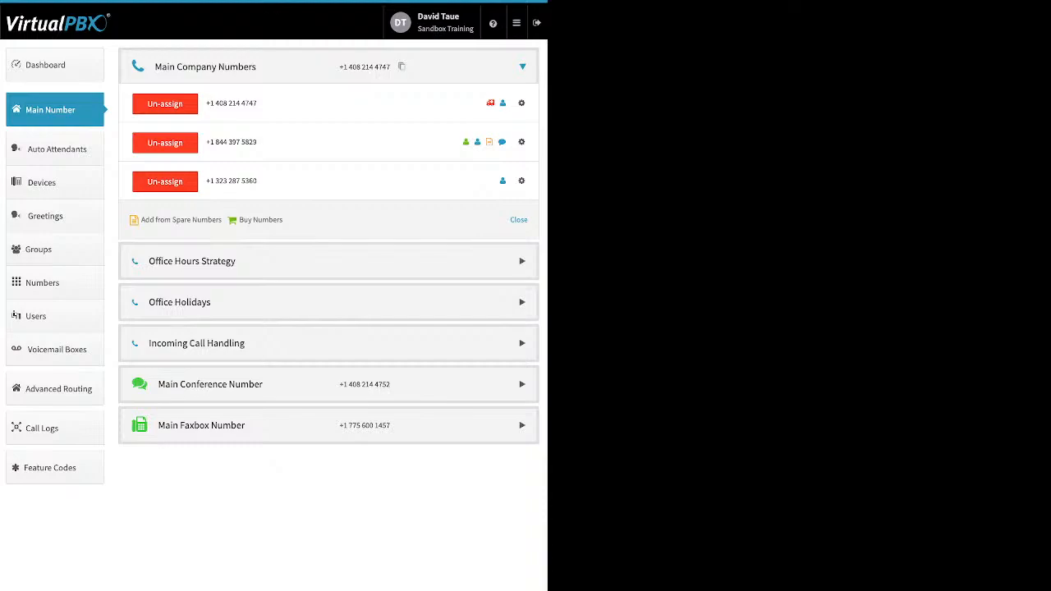
# View the list of spare numbers available to add, then close it
pyautogui.click(181, 219)
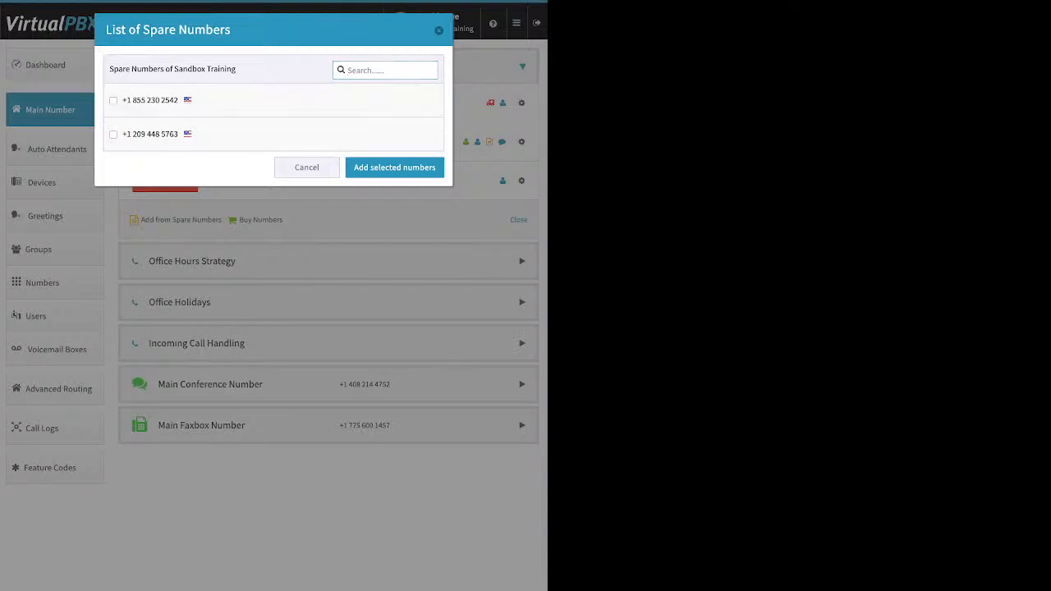
pyautogui.press('Escape')
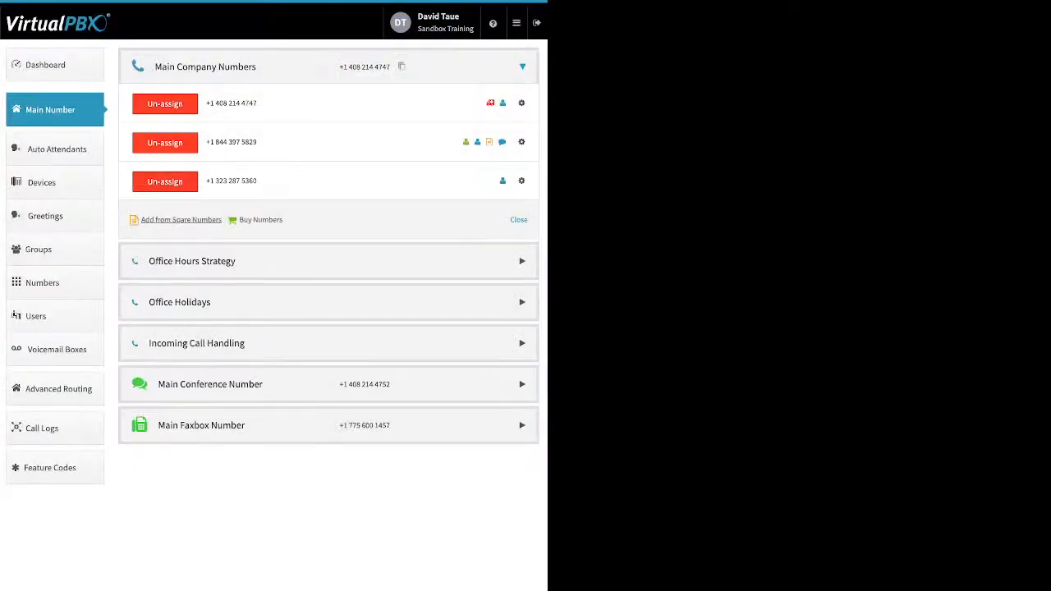
# Search local numbers to buy in area code 310, then return to the search
pyautogui.click(260, 219)
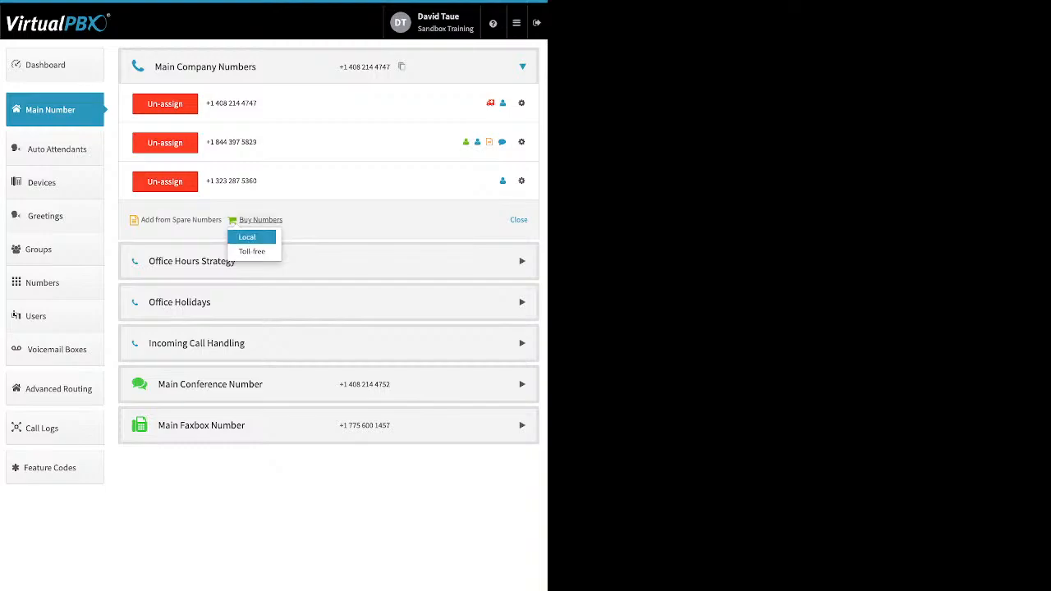
pyautogui.click(247, 236)
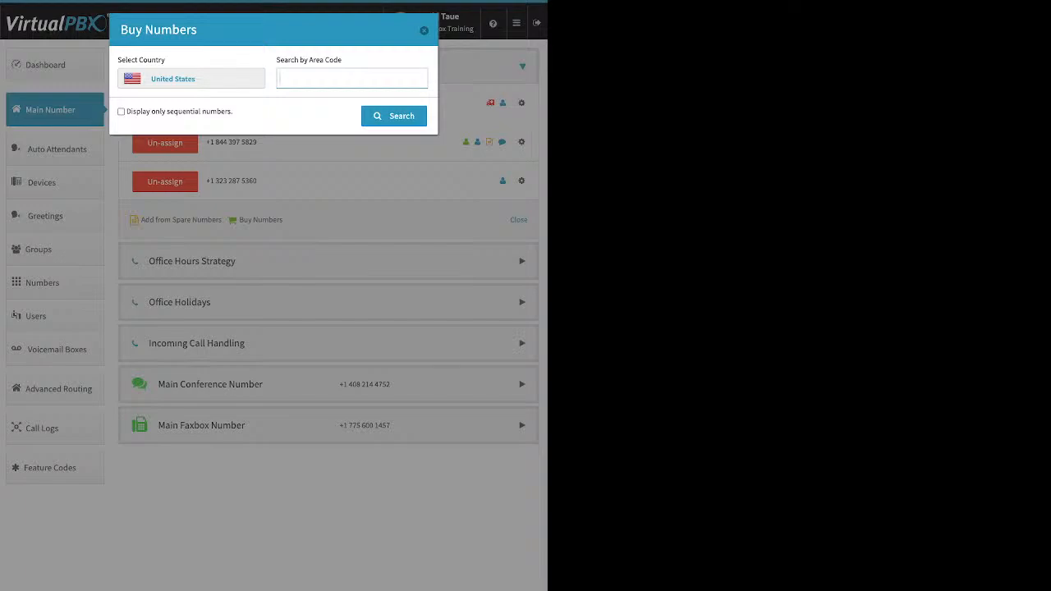
pyautogui.write('310')
pyautogui.press('Return')
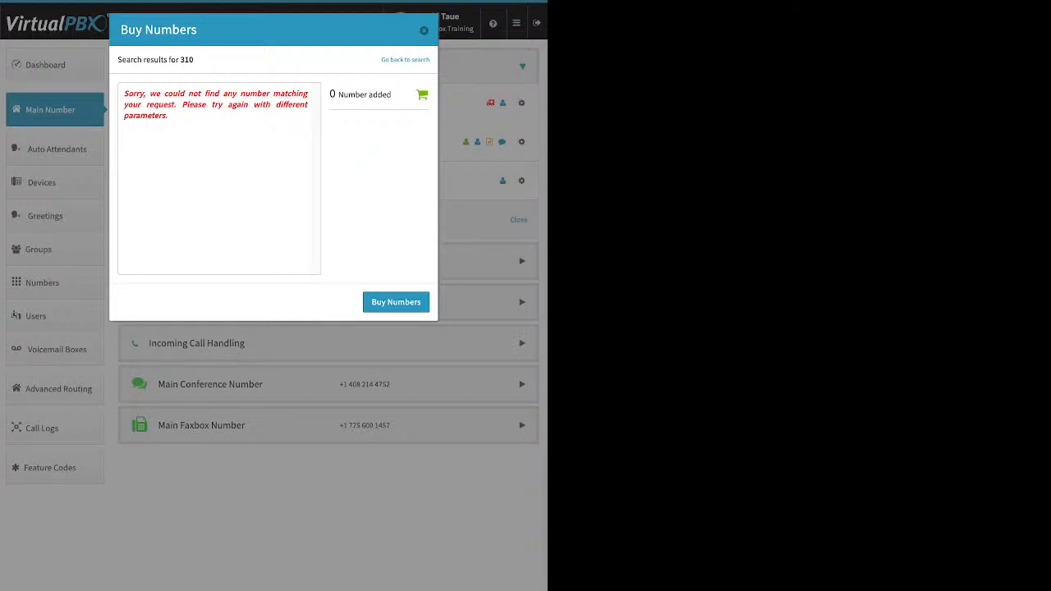
pyautogui.click(405, 60)
# Search local numbers to buy in area code 424
pyautogui.click(296, 79)
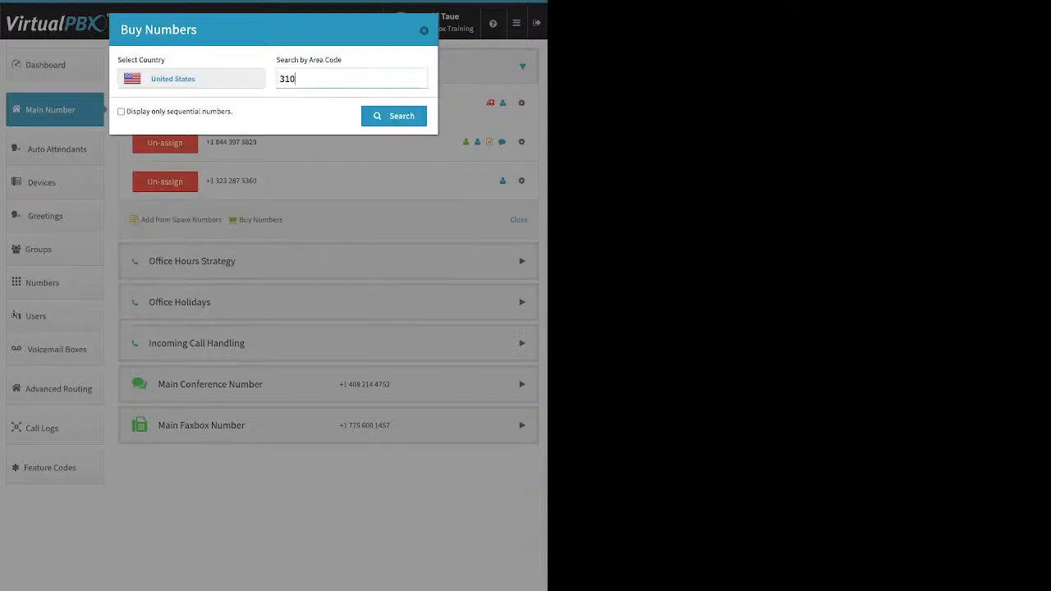
pyautogui.press('BackSpace')
pyautogui.press('BackSpace')
pyautogui.press('BackSpace')
pyautogui.write('424')
pyautogui.press('Return')
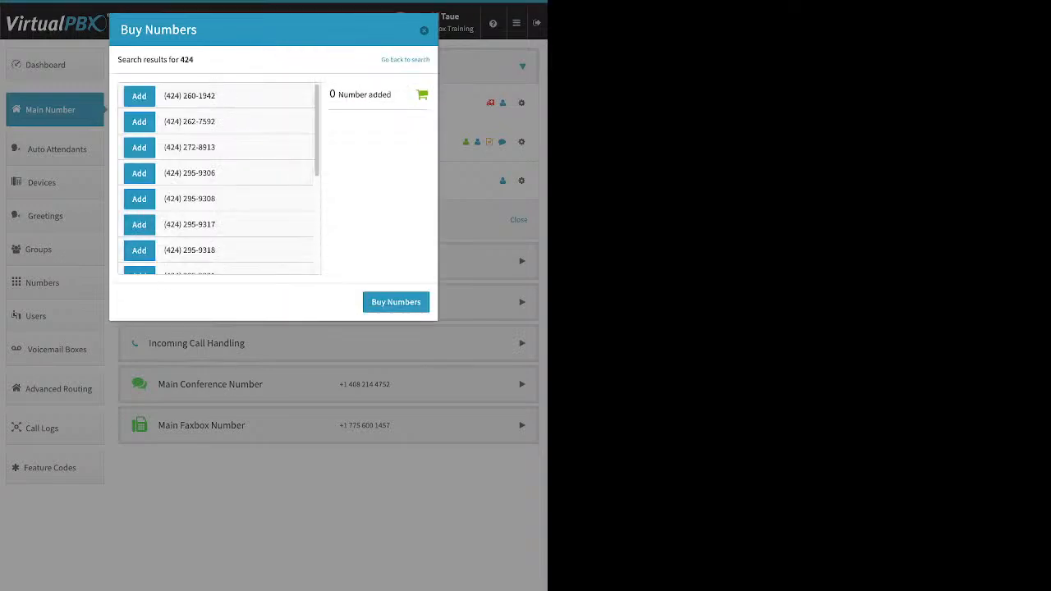
pyautogui.scroll(-3, 218, 181)
pyautogui.scroll(3, 218, 180)
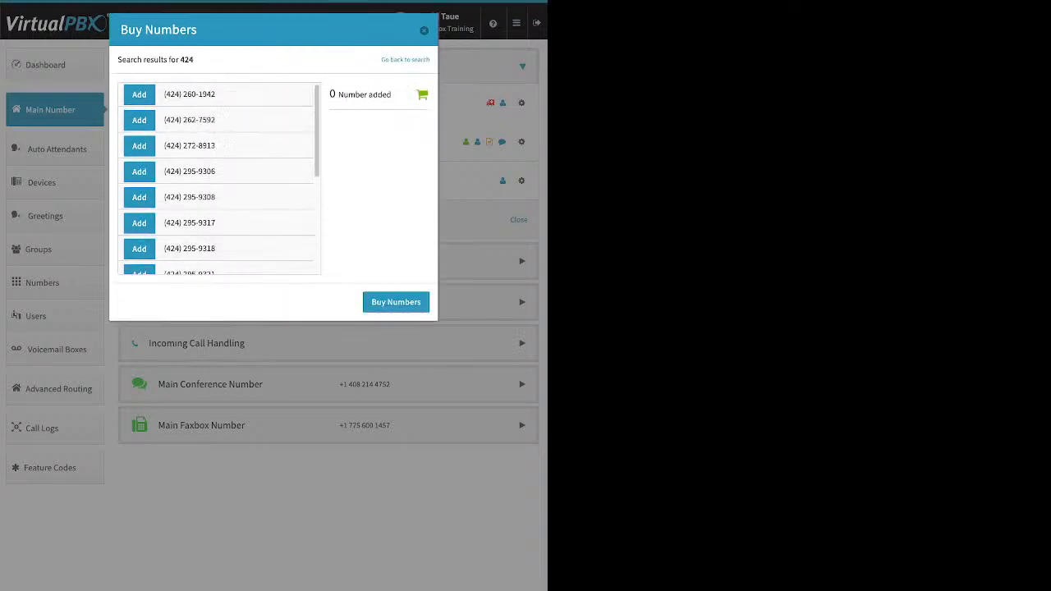
pyautogui.click(139, 146)
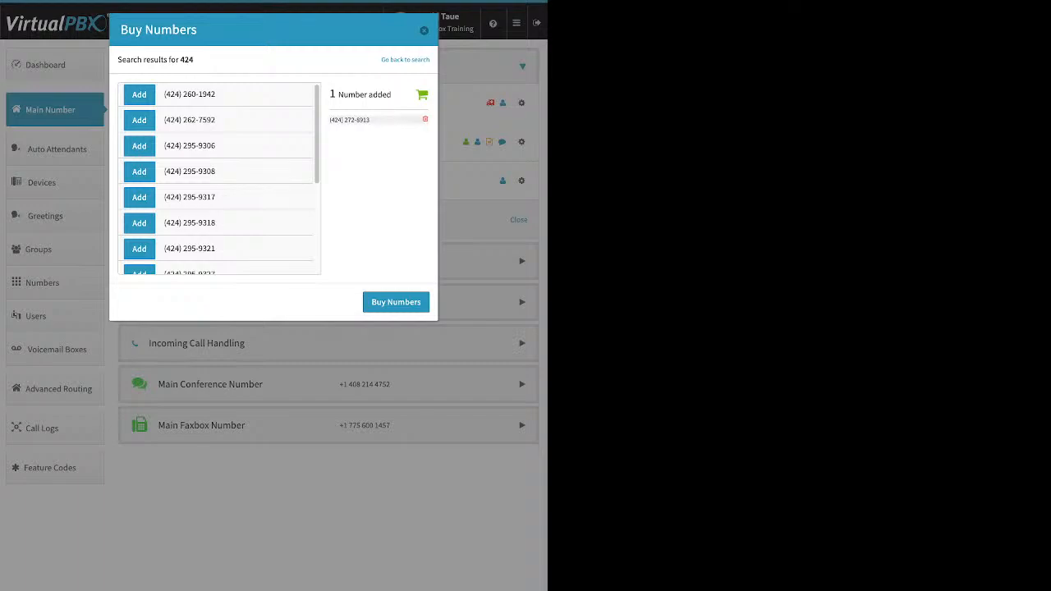
pyautogui.click(396, 302)
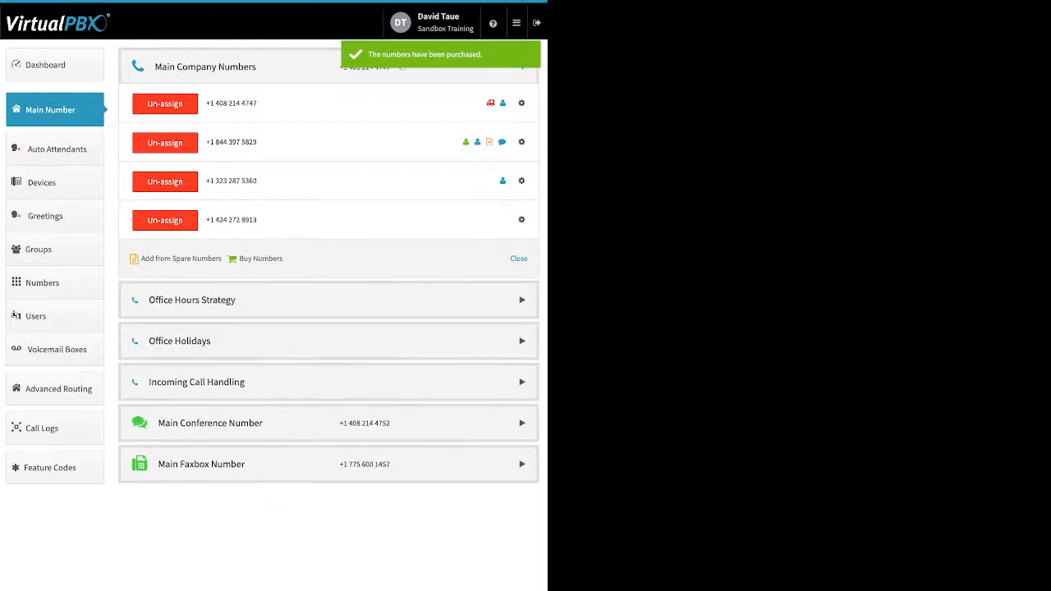
# Search toll-free numbers to buy with the 87* prefix, then close the purchase dialog
pyautogui.click(260, 257)
pyautogui.click(250, 289)
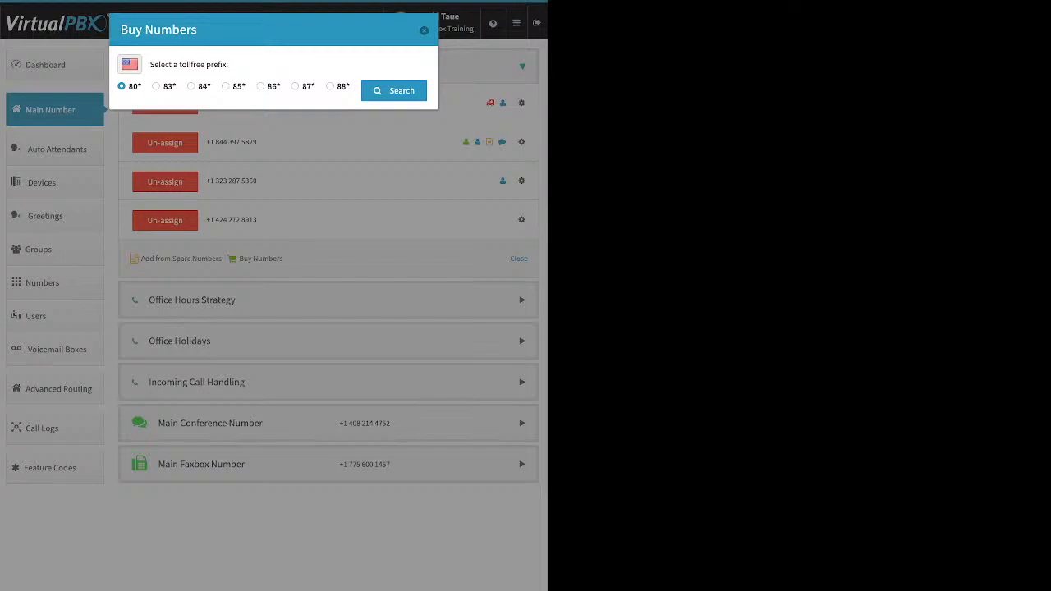
pyautogui.click(295, 86)
pyautogui.click(394, 91)
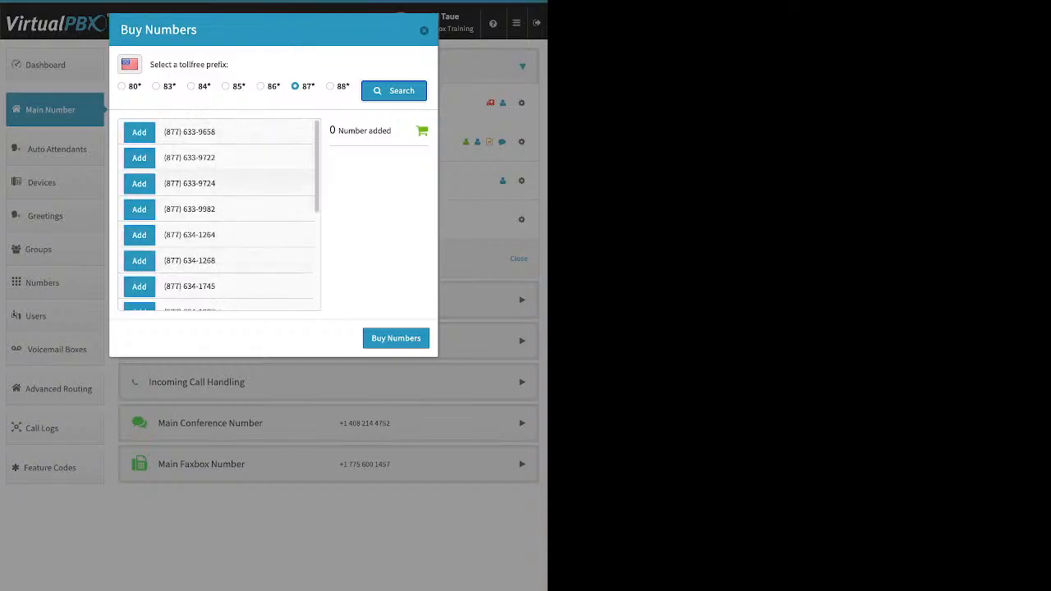
pyautogui.click(424, 30)
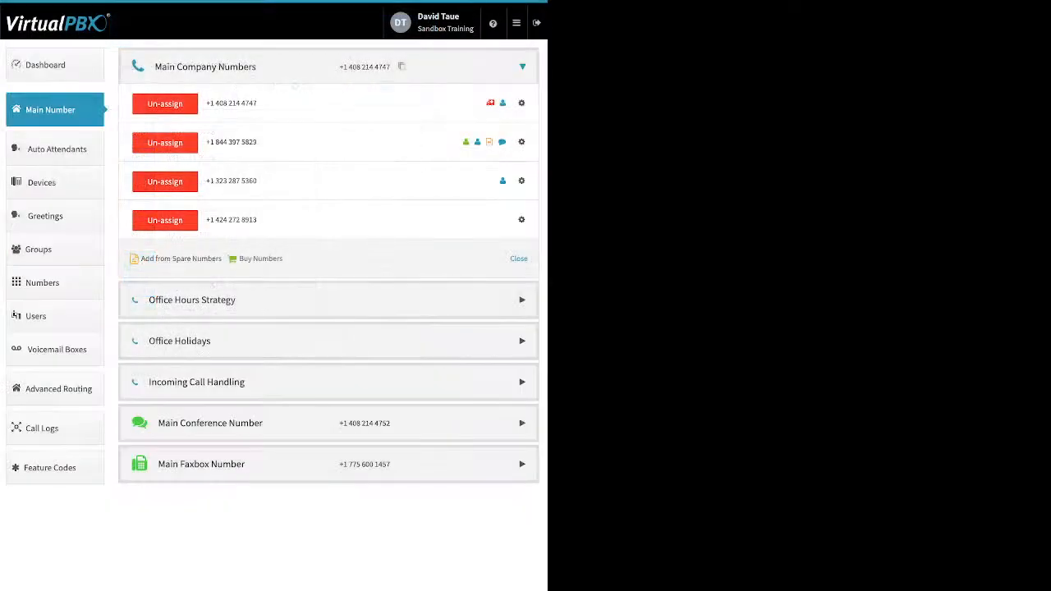
pyautogui.click(521, 220)
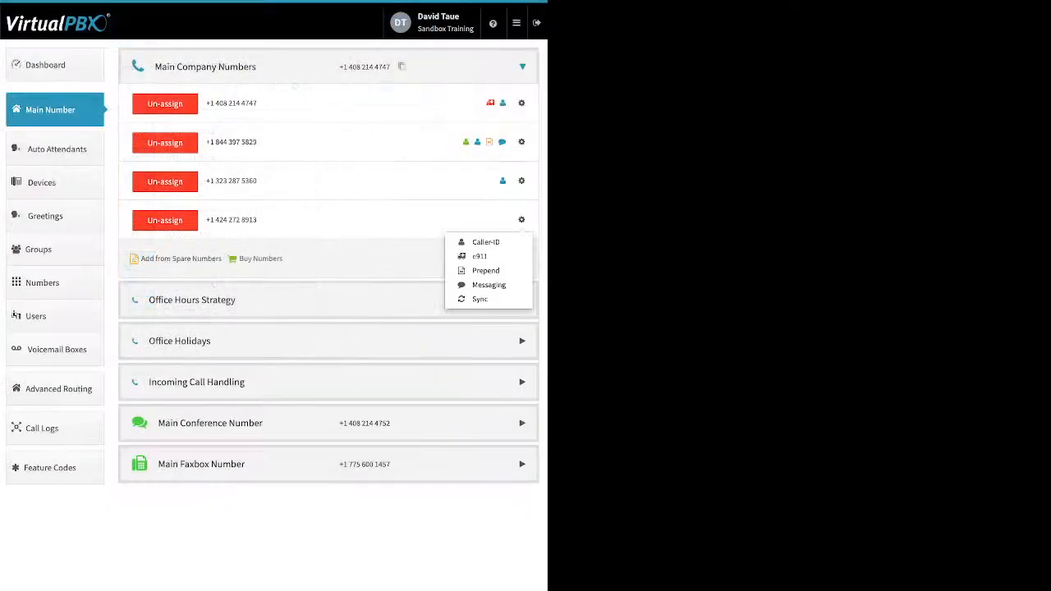
pyautogui.click(485, 242)
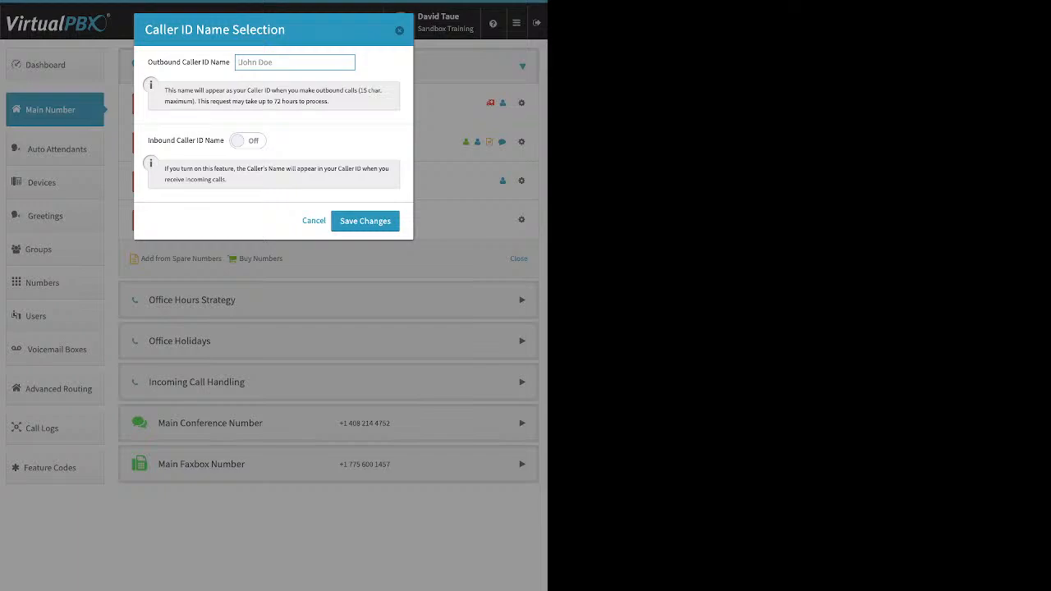
pyautogui.click(248, 140)
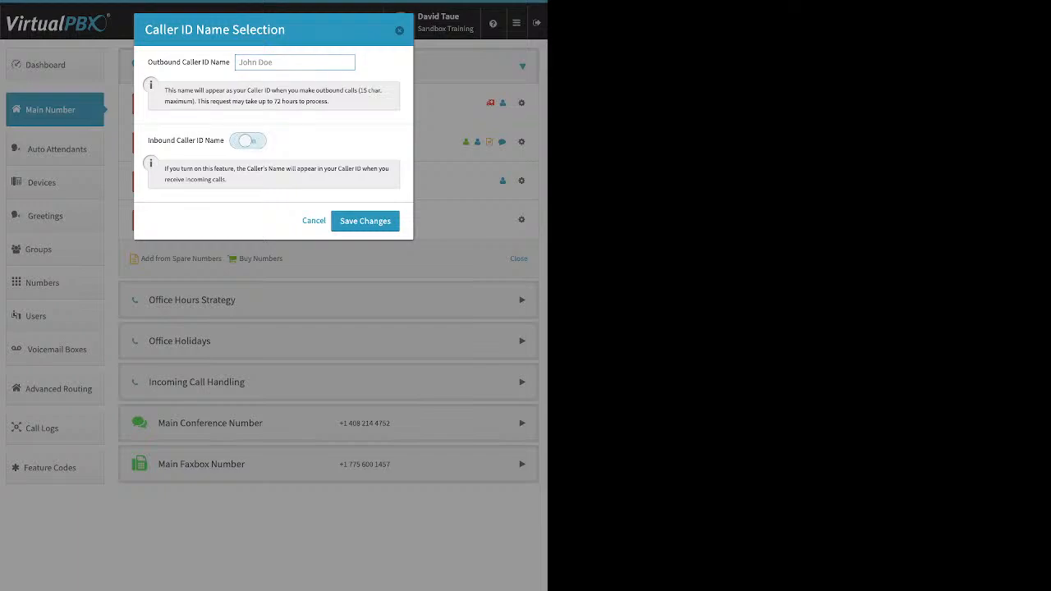
pyautogui.moveTo(147, 141); pyautogui.dragTo(224, 140)
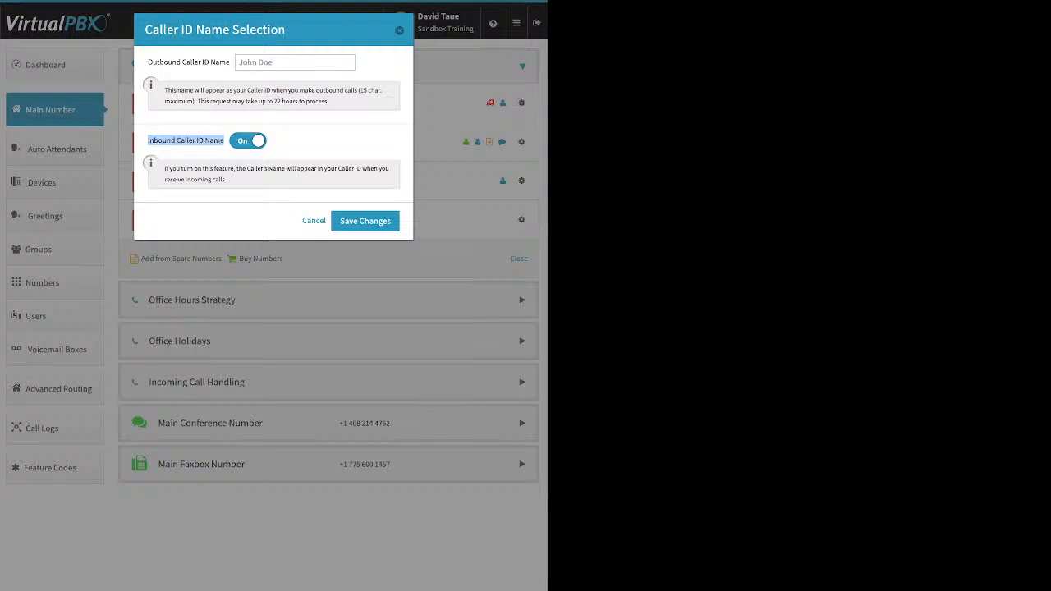
pyautogui.click(365, 221)
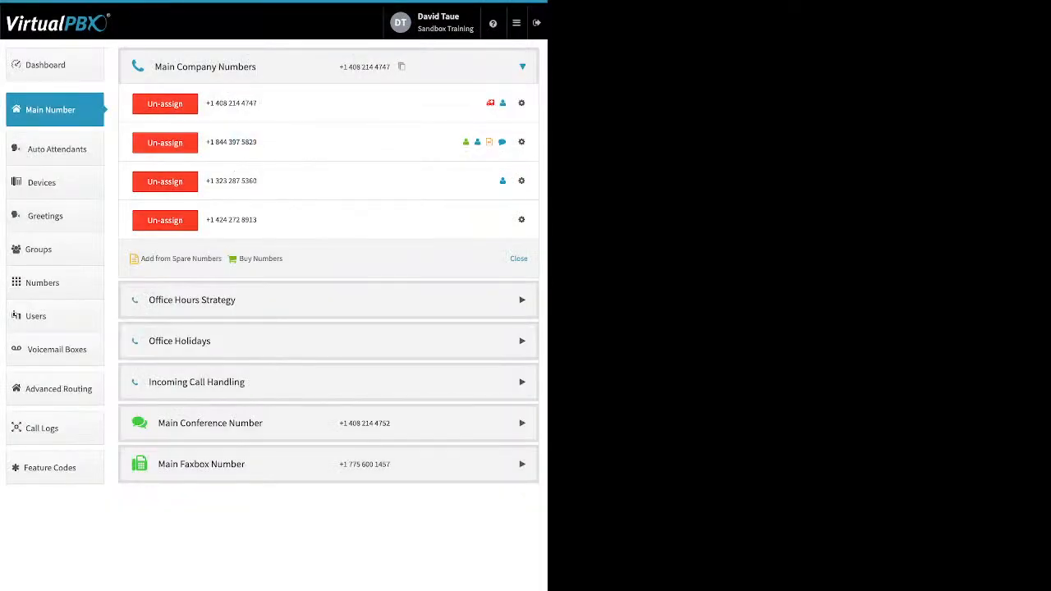
pyautogui.click(521, 219)
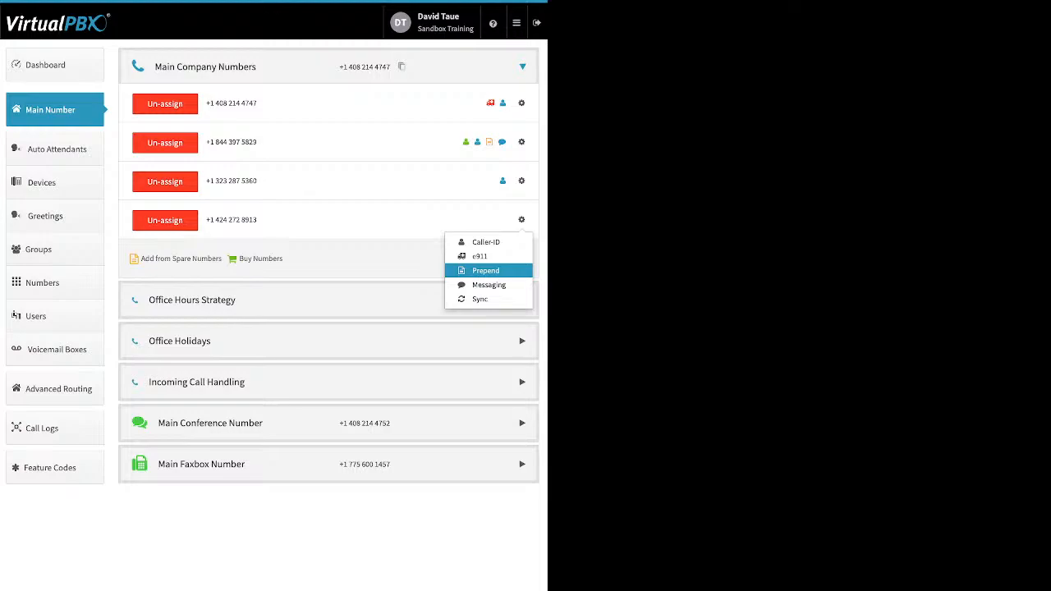
pyautogui.click(481, 256)
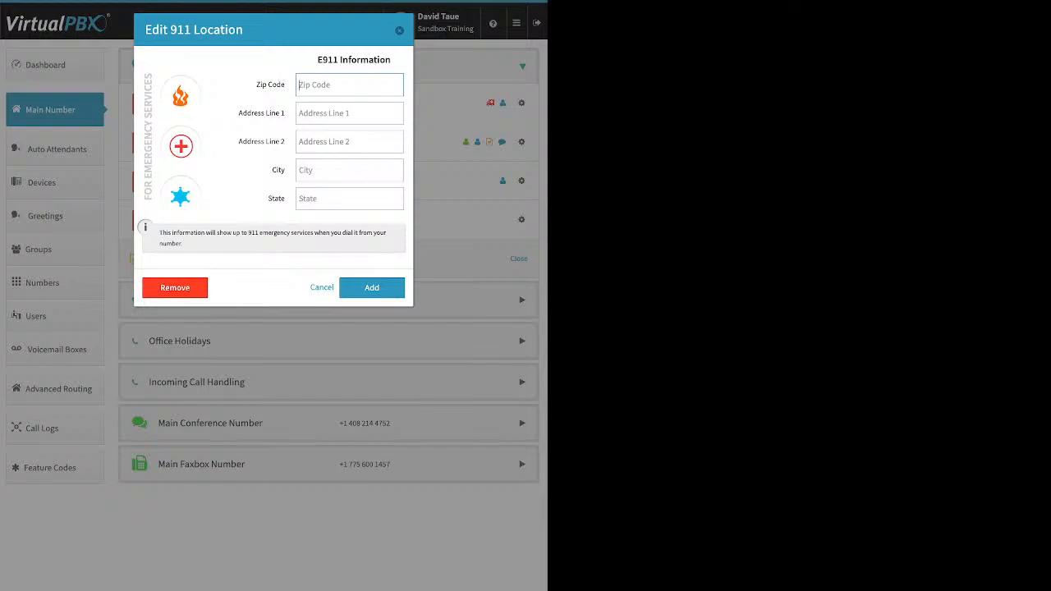
pyautogui.press('Escape')
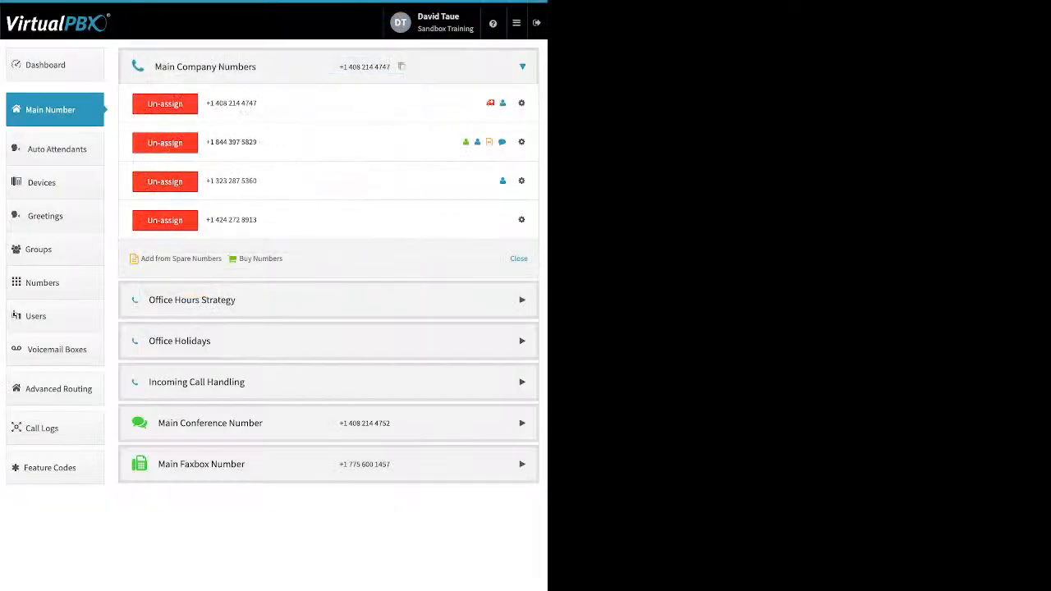
pyautogui.click(521, 219)
pyautogui.click(484, 270)
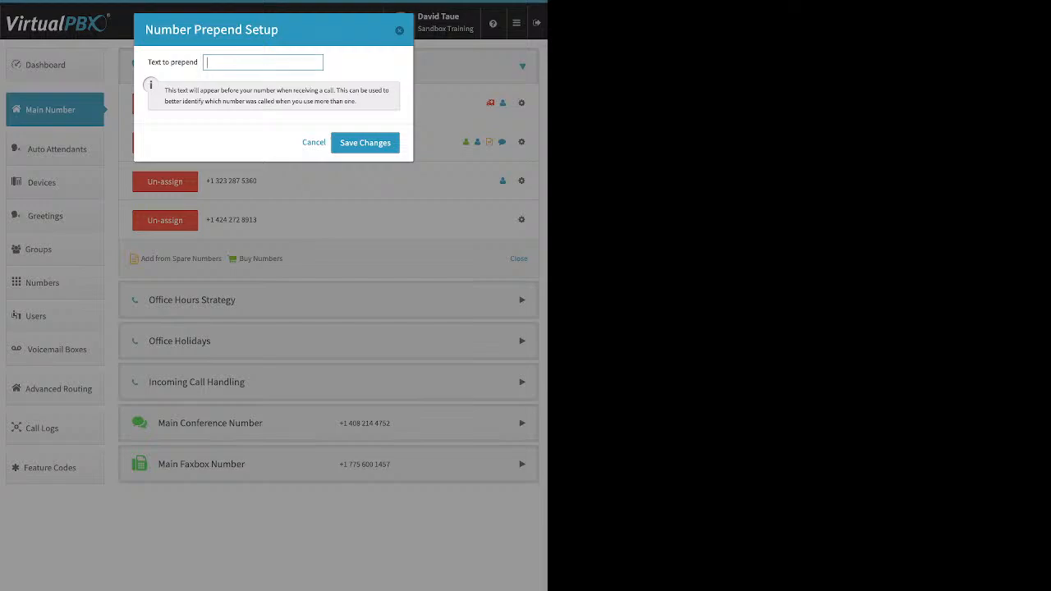
pyautogui.write('LA po')
pyautogui.press('BackSpace')
pyautogui.write('romo')
pyautogui.press('Return')
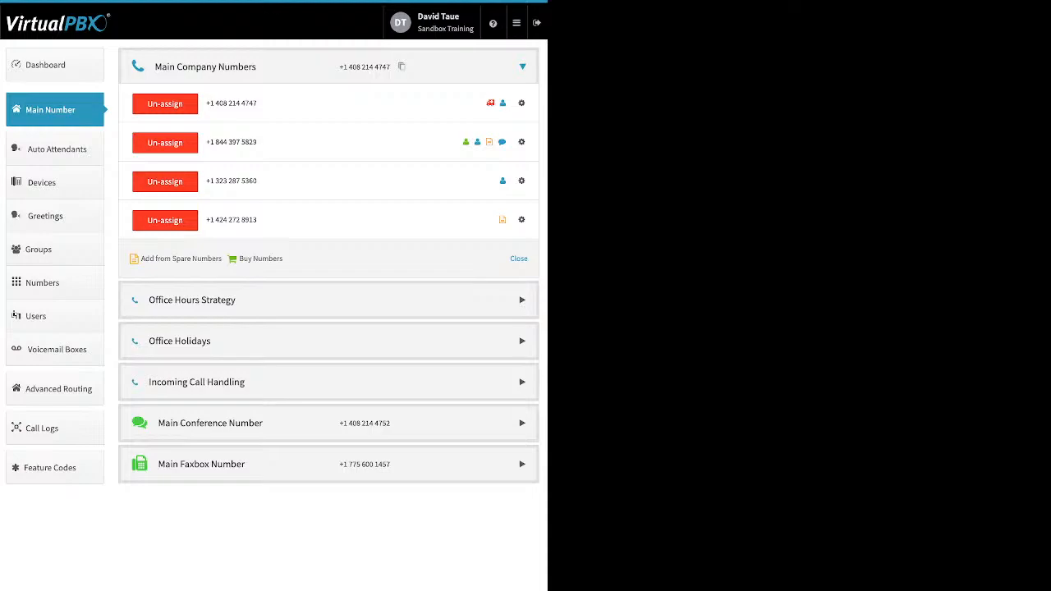
# Open the office hours strategy and review the custom hours, Monday's start time options and the lunch hours option
pyautogui.click(192, 301)
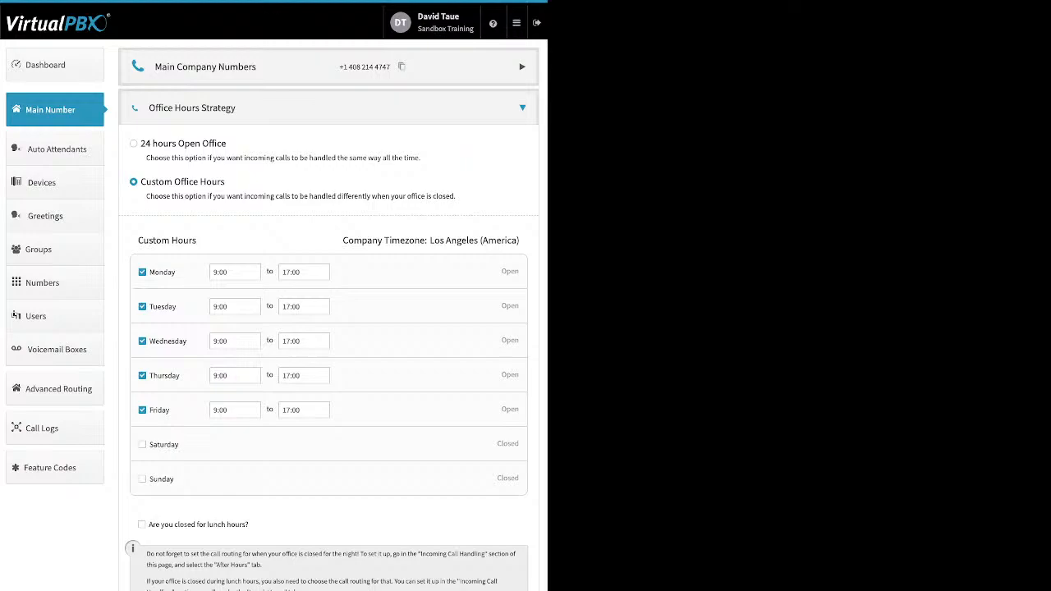
pyautogui.moveTo(155, 272); pyautogui.dragTo(176, 272)
pyautogui.click(235, 272)
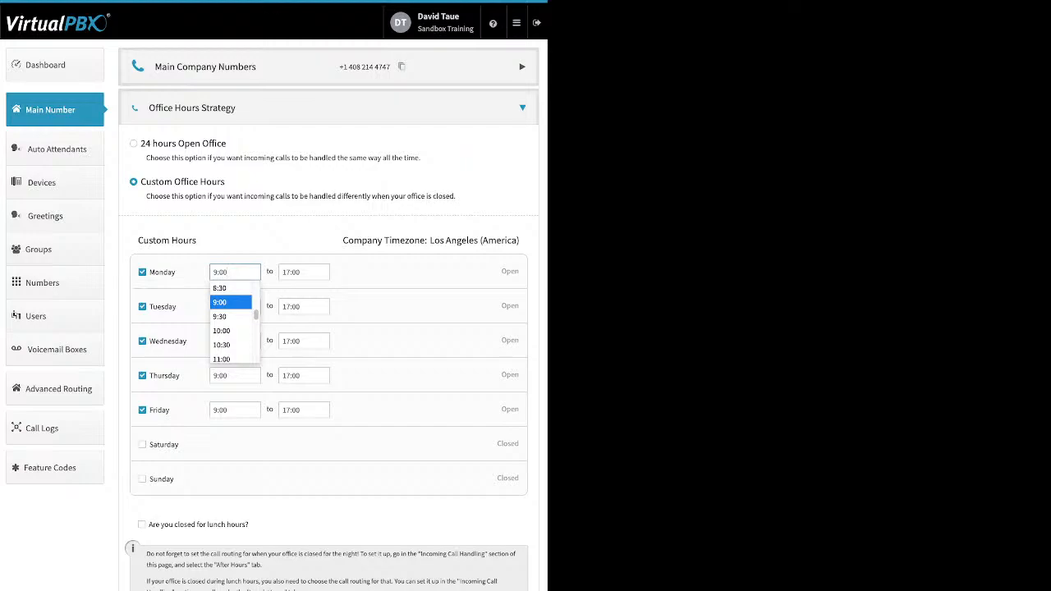
pyautogui.click(238, 459)
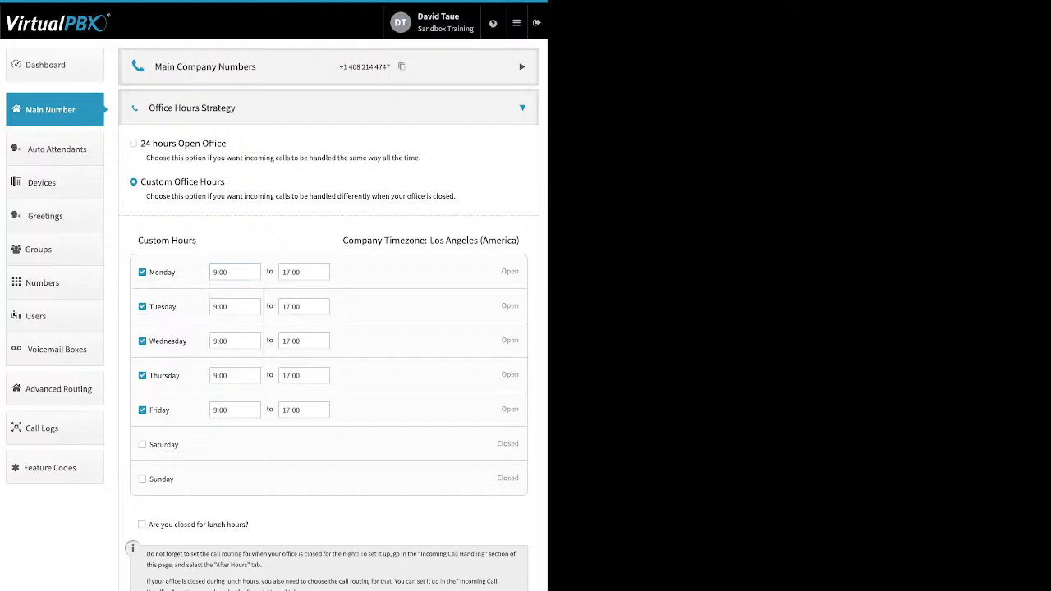
pyautogui.click(141, 524)
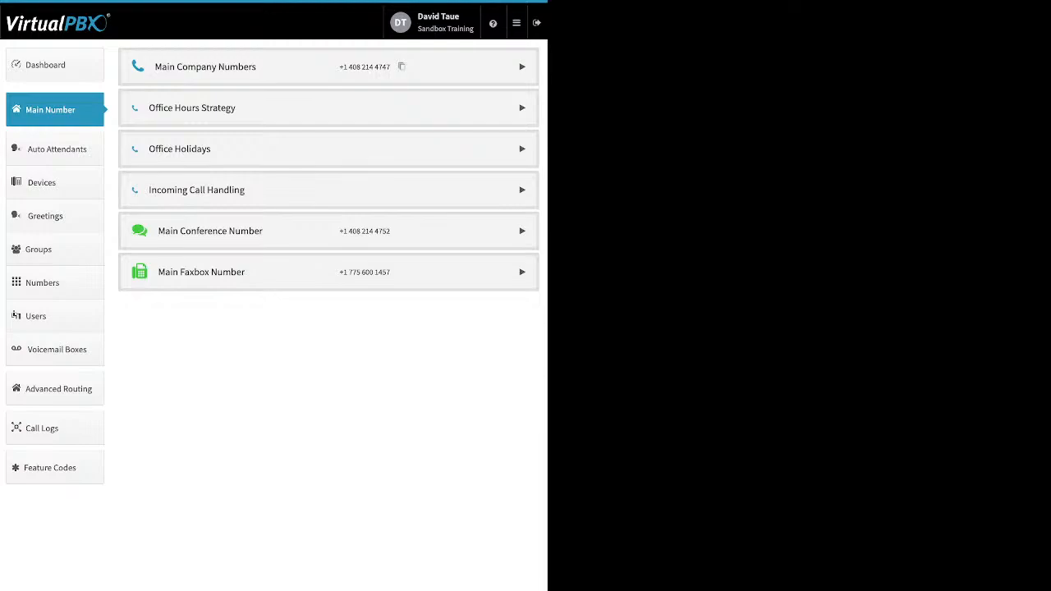
# Open the office holidays section and view the Add Holiday options
pyautogui.click(328, 149)
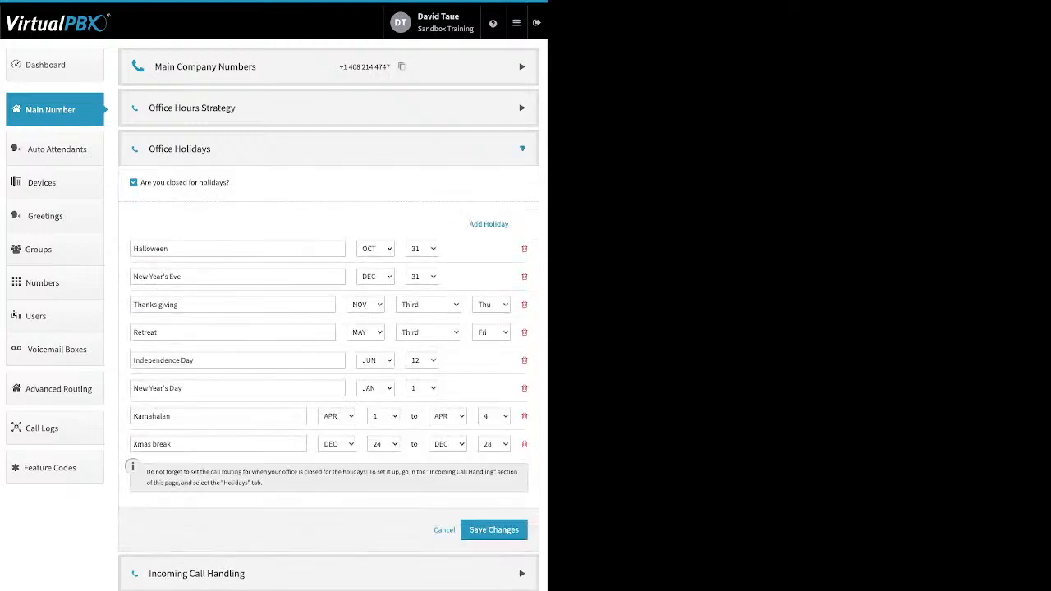
pyautogui.moveTo(230, 182); pyautogui.dragTo(140, 183)
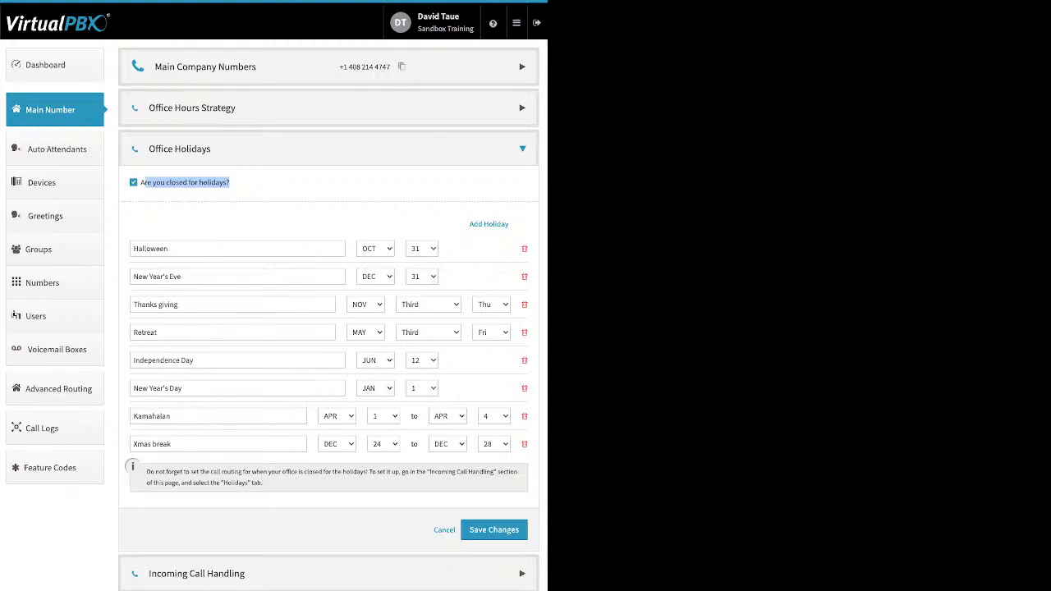
pyautogui.click(247, 184)
pyautogui.moveTo(470, 223); pyautogui.dragTo(508, 223)
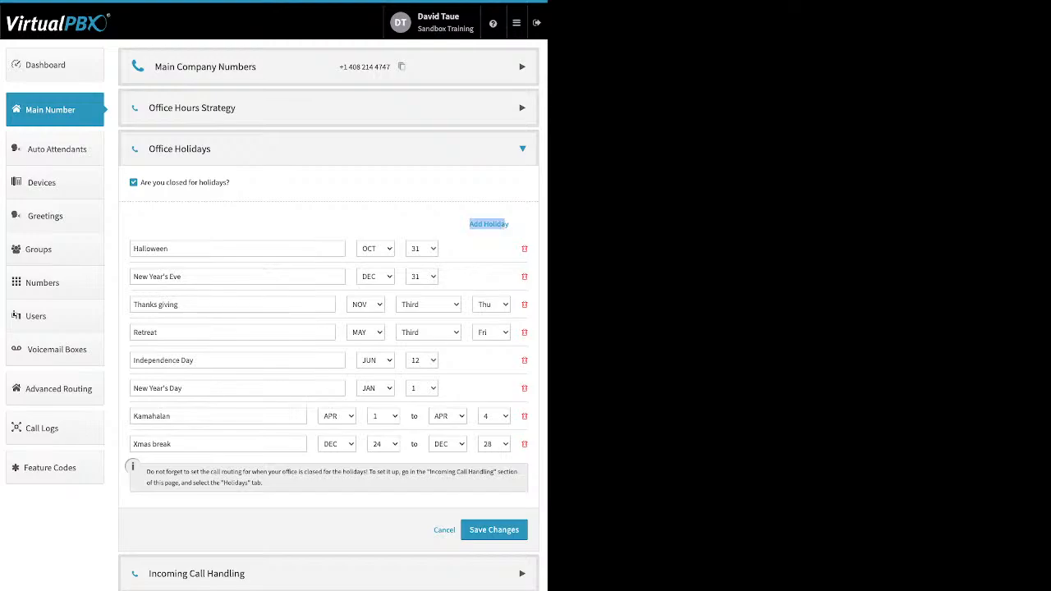
pyautogui.click(501, 223)
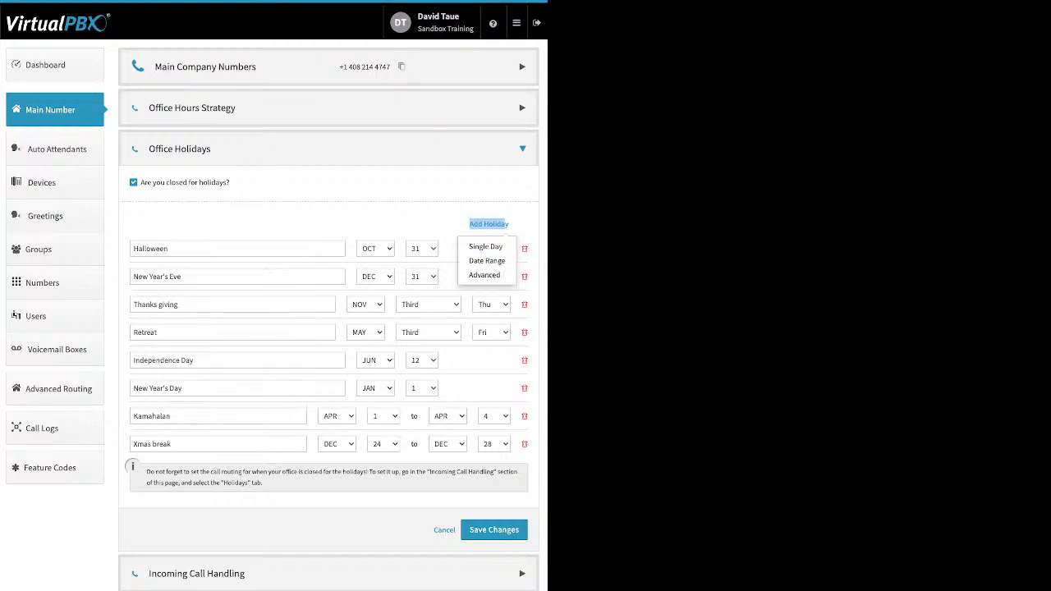
pyautogui.click(394, 218)
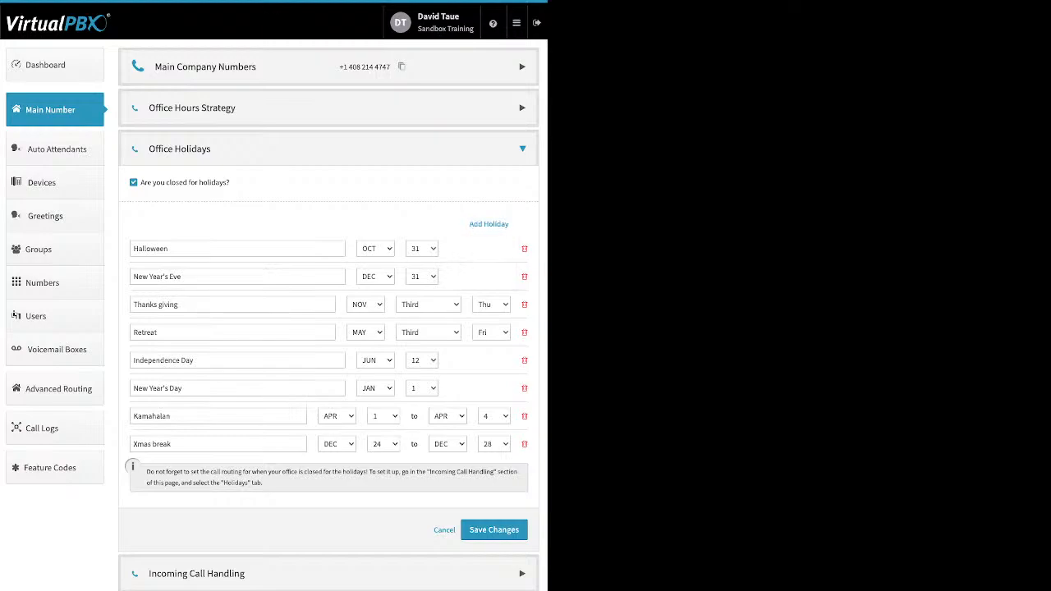
# Examine the listed holiday entries, then collapse the office holidays section
pyautogui.click(205, 249)
pyautogui.moveTo(172, 249); pyautogui.dragTo(132, 249)
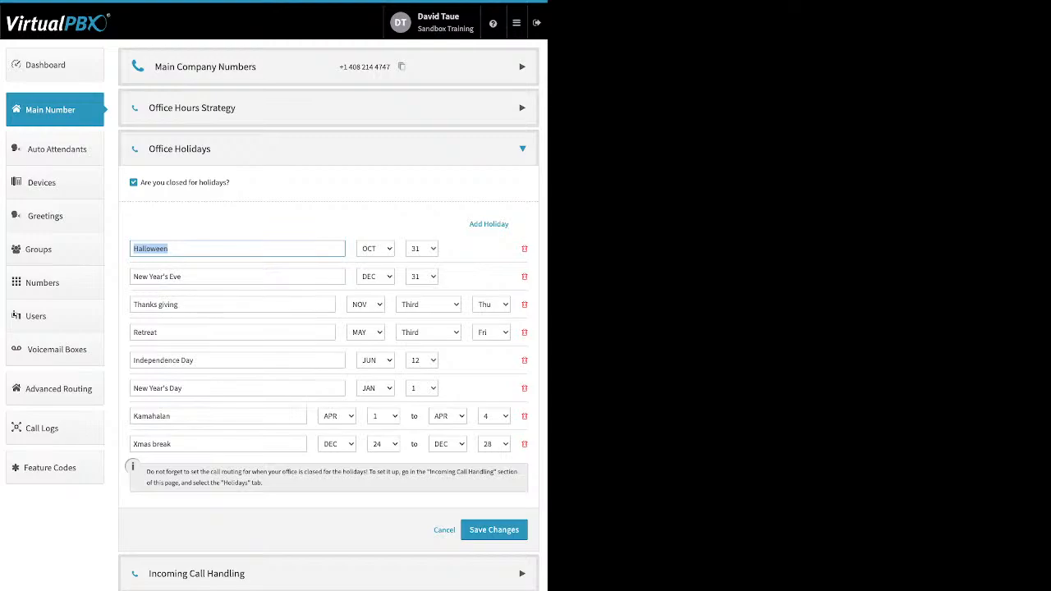
pyautogui.moveTo(187, 444); pyautogui.dragTo(131, 444)
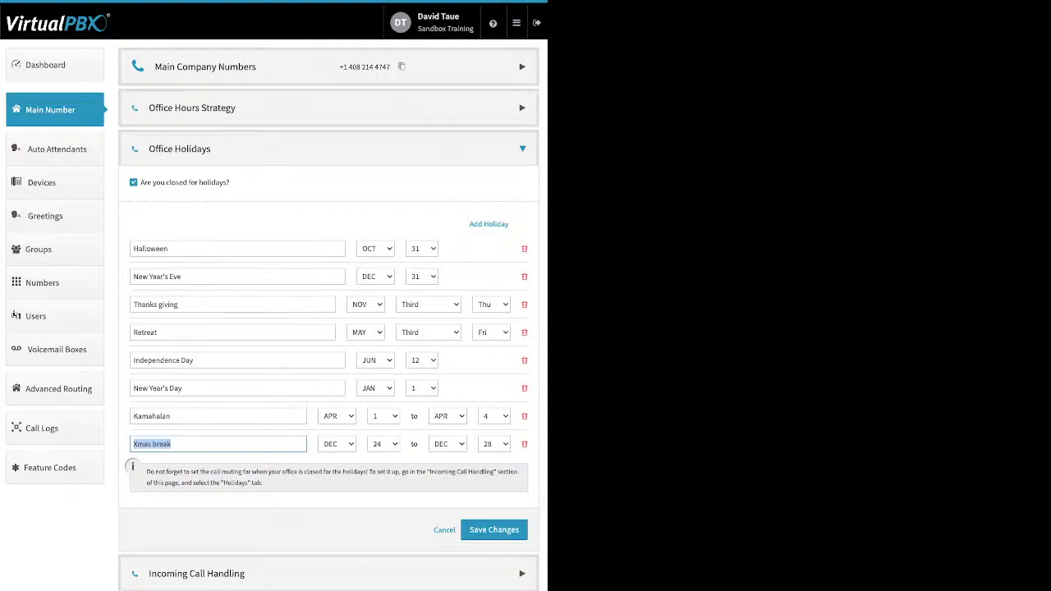
pyautogui.click(182, 276)
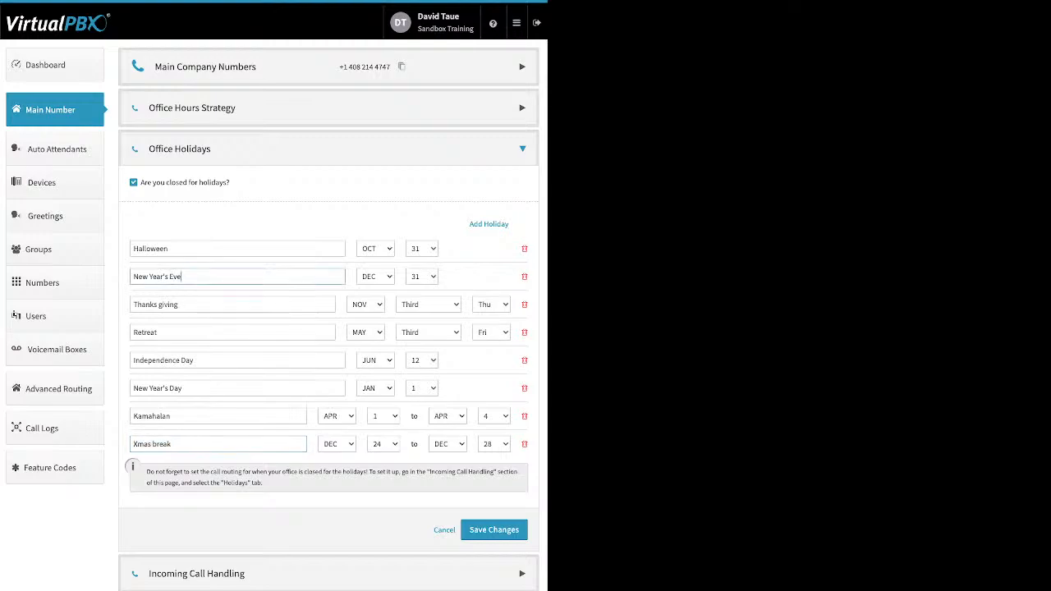
pyautogui.moveTo(168, 332); pyautogui.dragTo(133, 332)
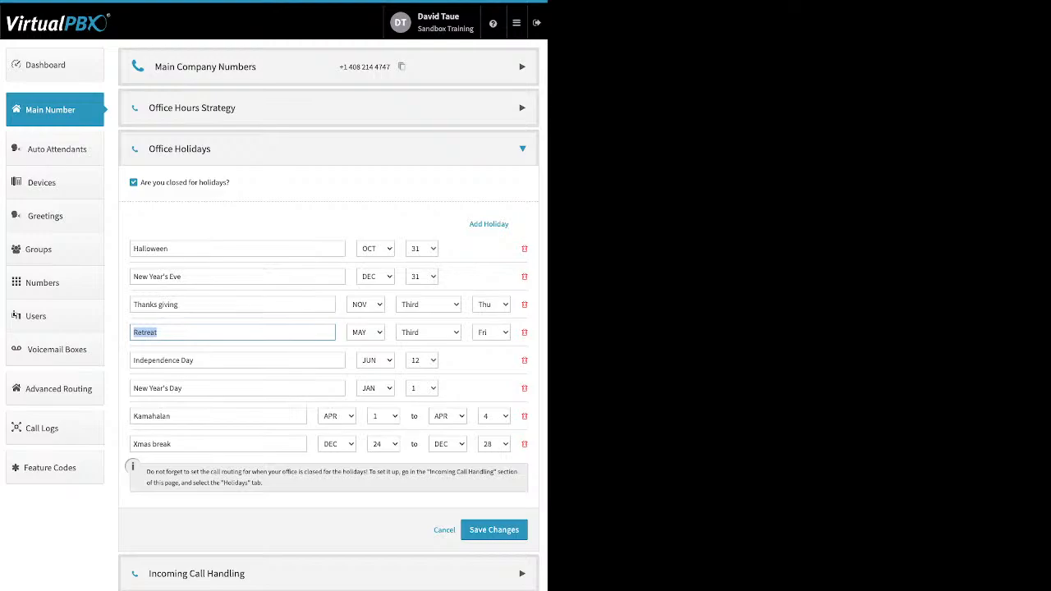
pyautogui.click(522, 148)
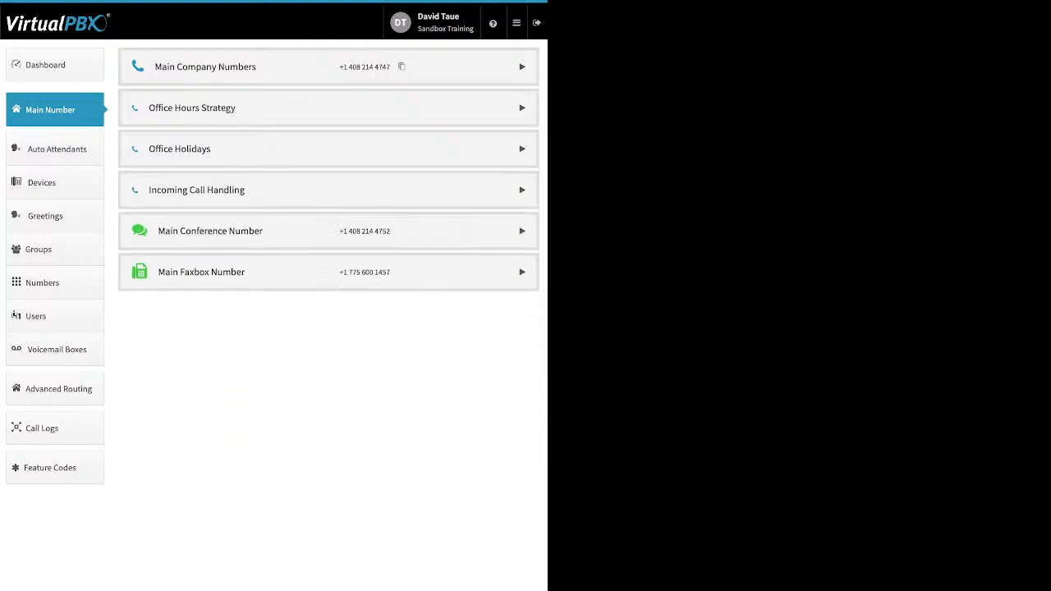
# Review incoming call handling for open hours, lunch hours, after hours and holidays
pyautogui.click(522, 190)
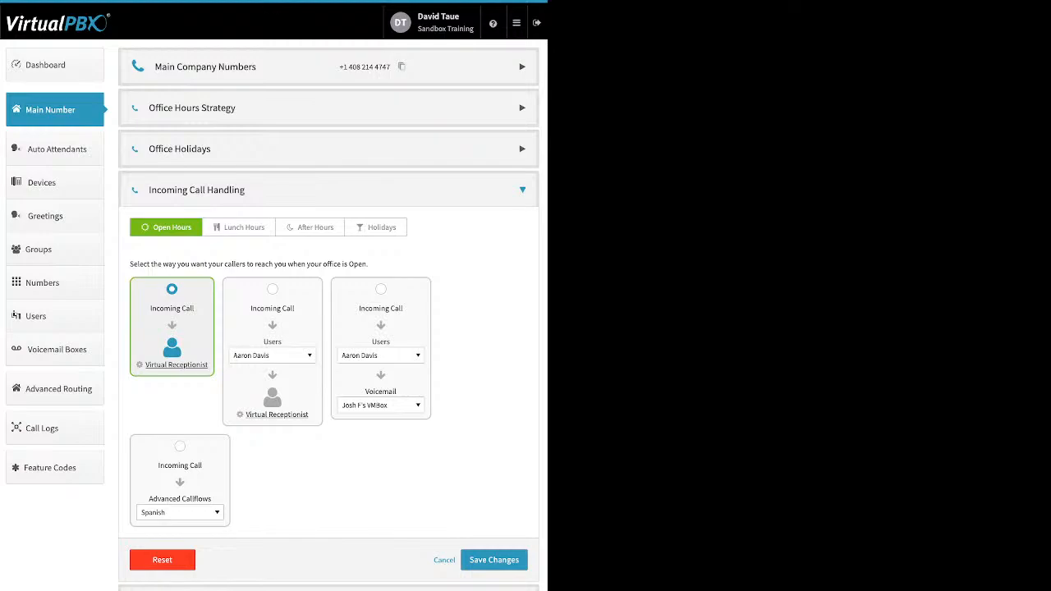
pyautogui.click(239, 227)
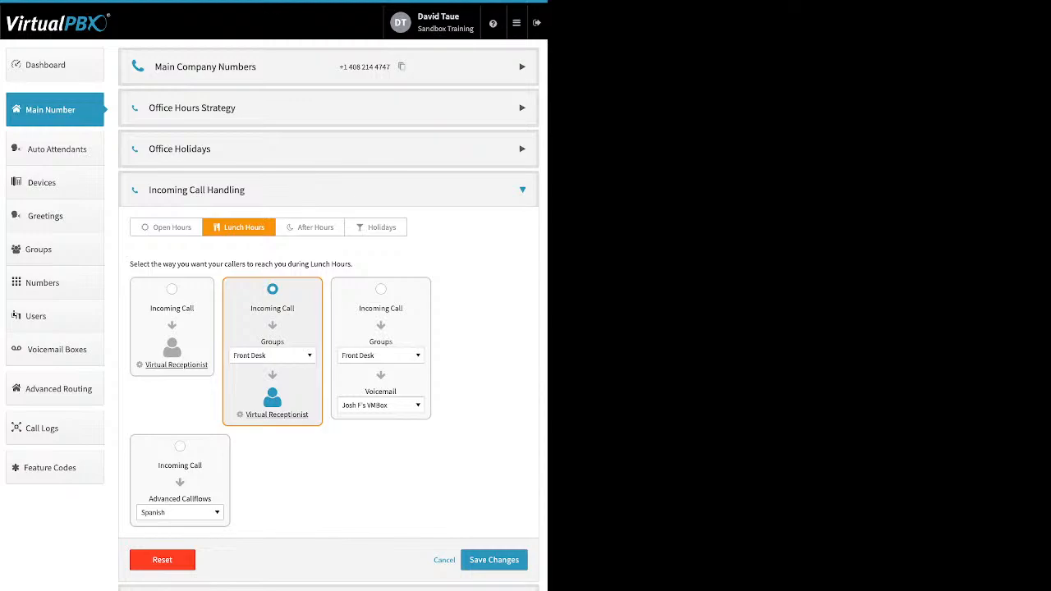
pyautogui.click(309, 228)
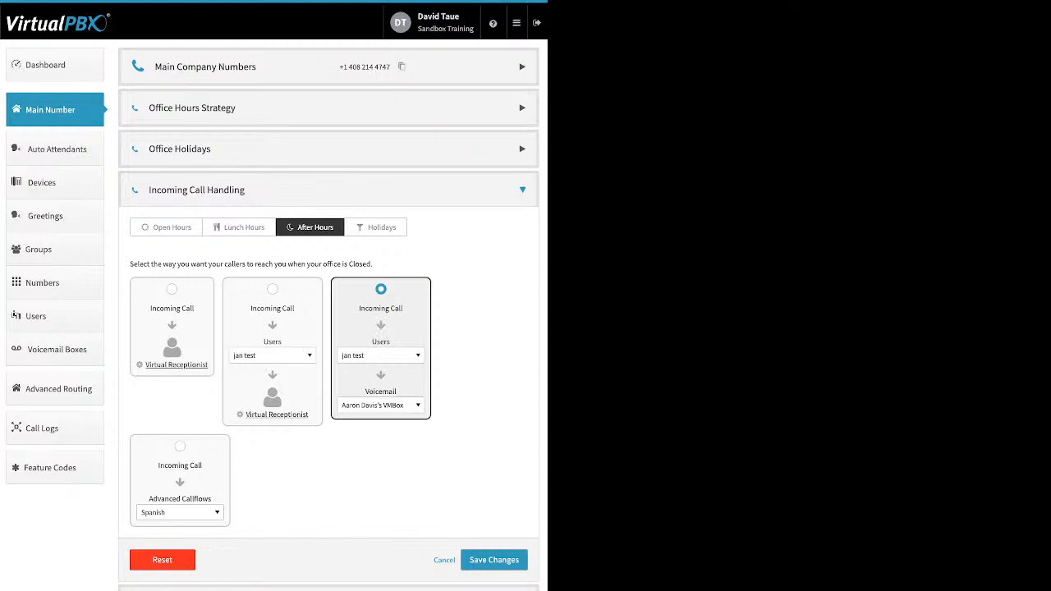
pyautogui.click(376, 228)
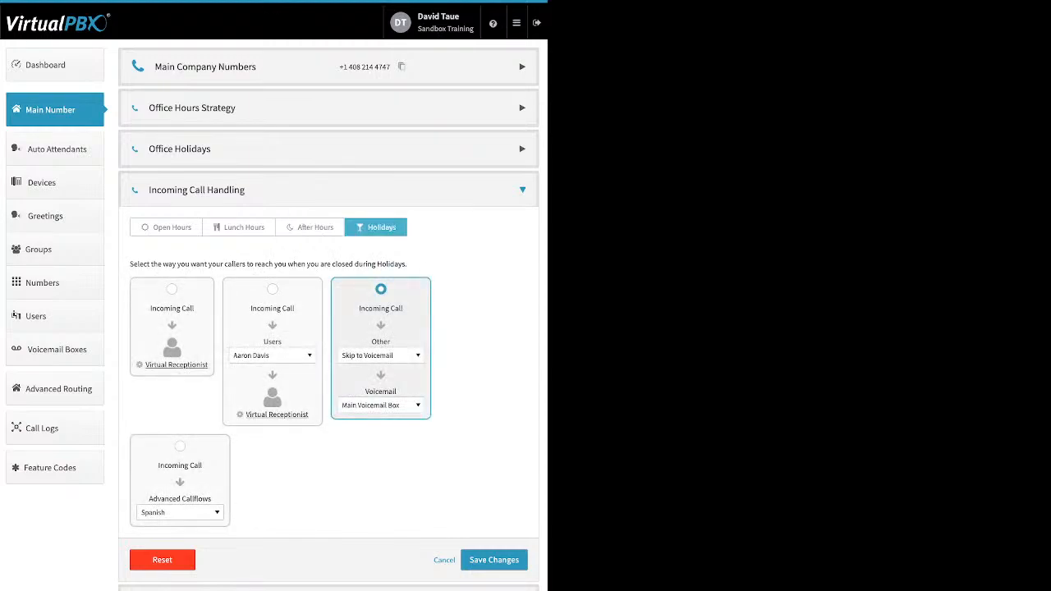
# Open the Virtual Receptionist settings for open hours and add a new route to the main menu
pyautogui.click(166, 227)
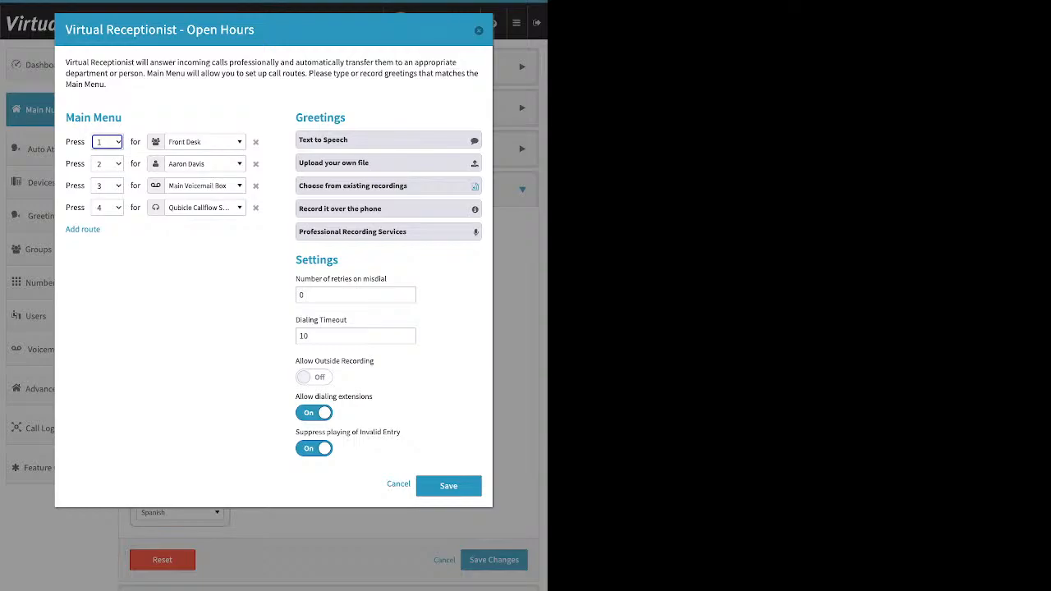
pyautogui.moveTo(123, 117); pyautogui.dragTo(66, 118)
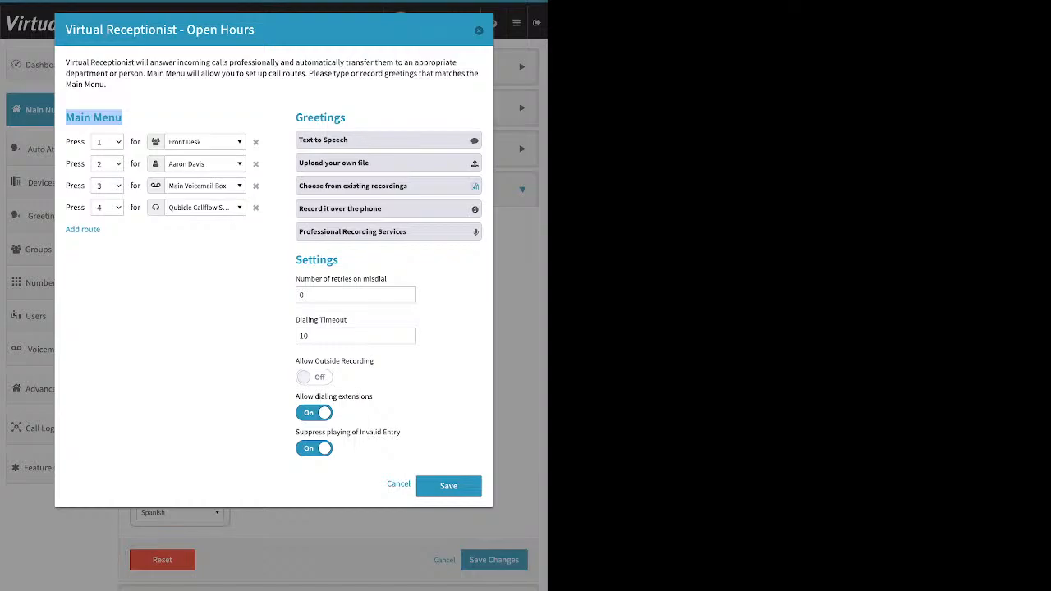
pyautogui.click(82, 229)
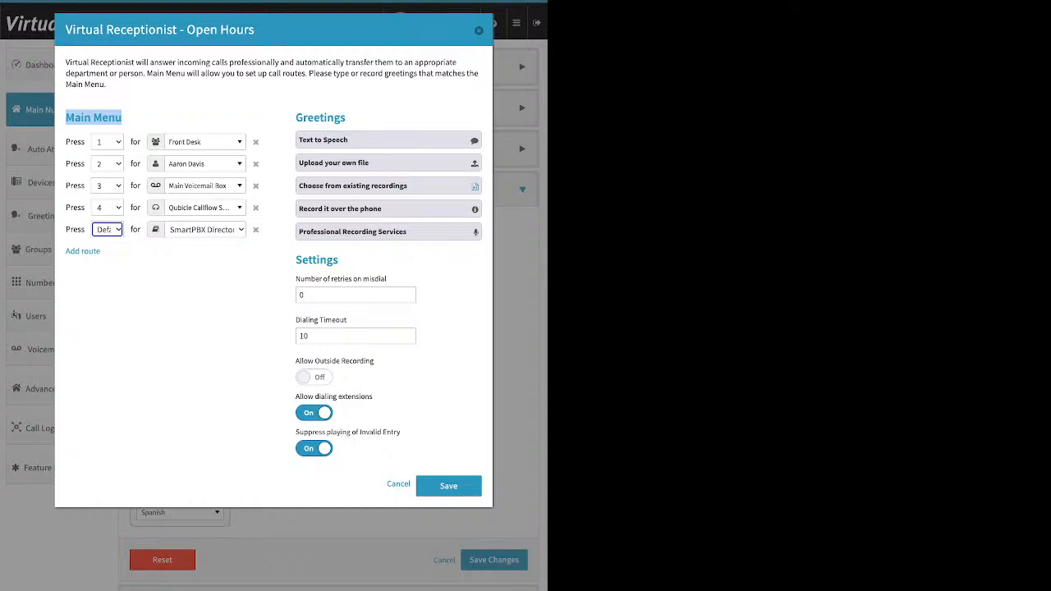
# Browse the destination options available for the key 1 menu route, then close the list without changing it
pyautogui.click(201, 141)
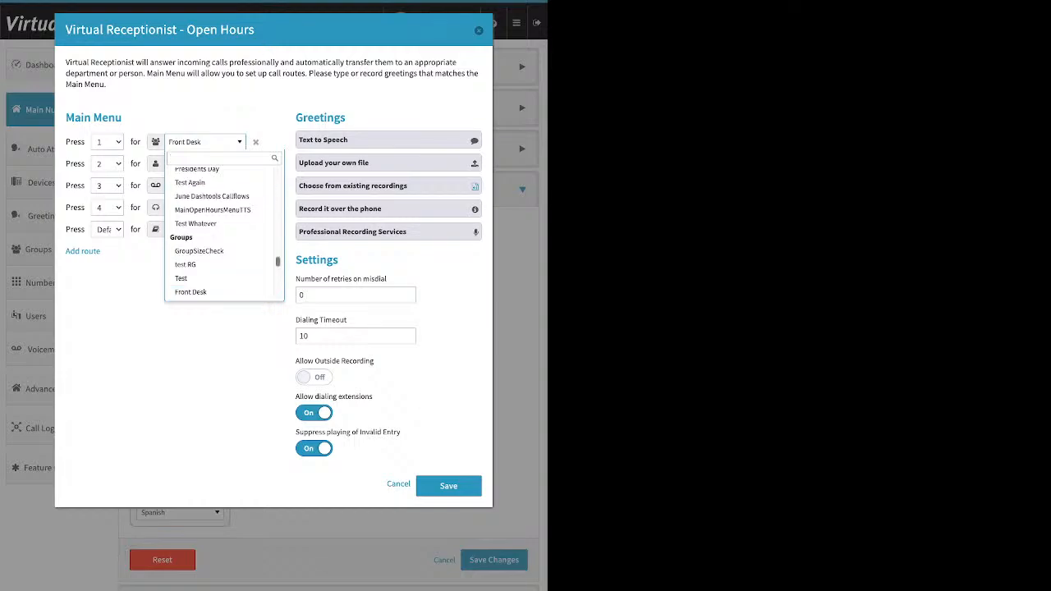
pyautogui.scroll(5, 221, 229)
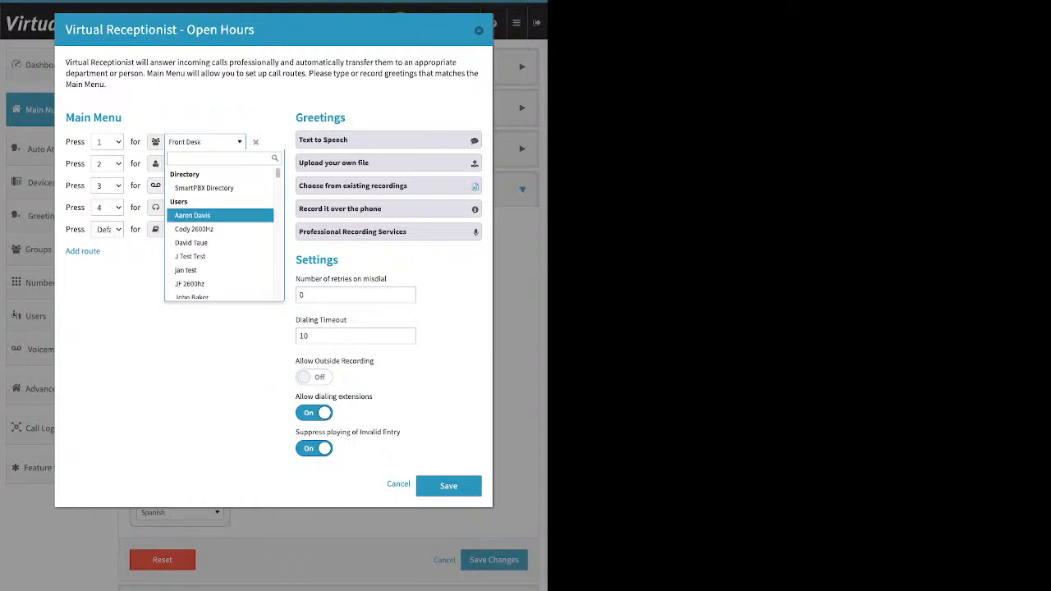
pyautogui.scroll(-5, 220, 219)
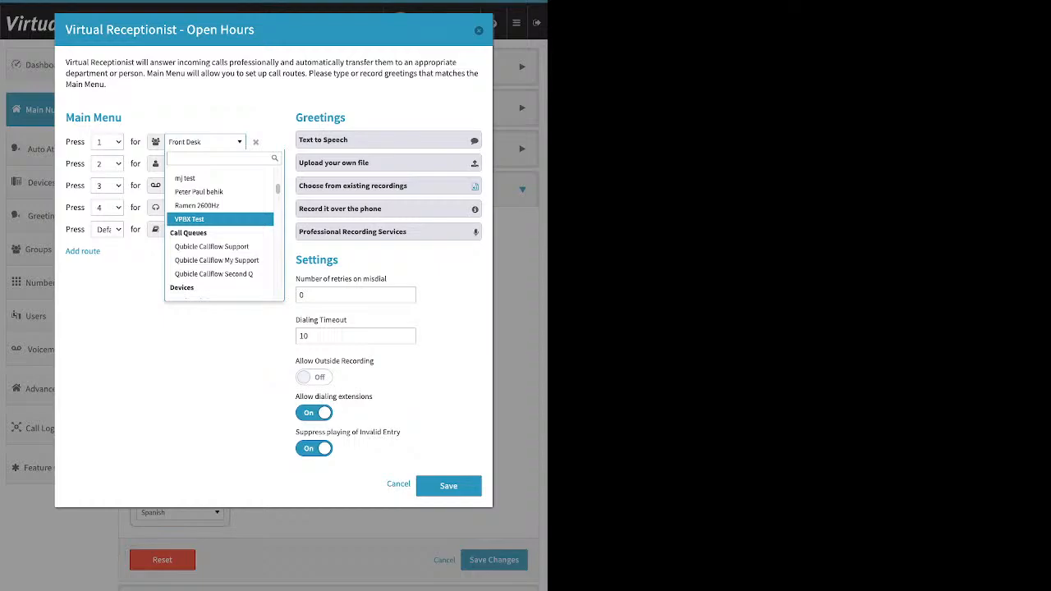
pyautogui.scroll(-1, 220, 238)
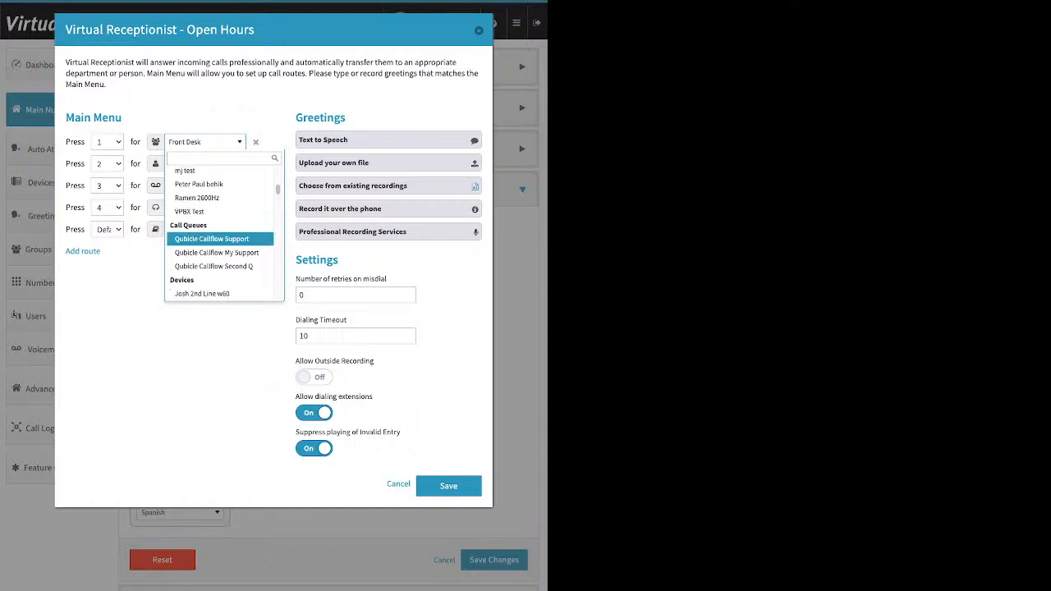
pyautogui.scroll(-3, 220, 238)
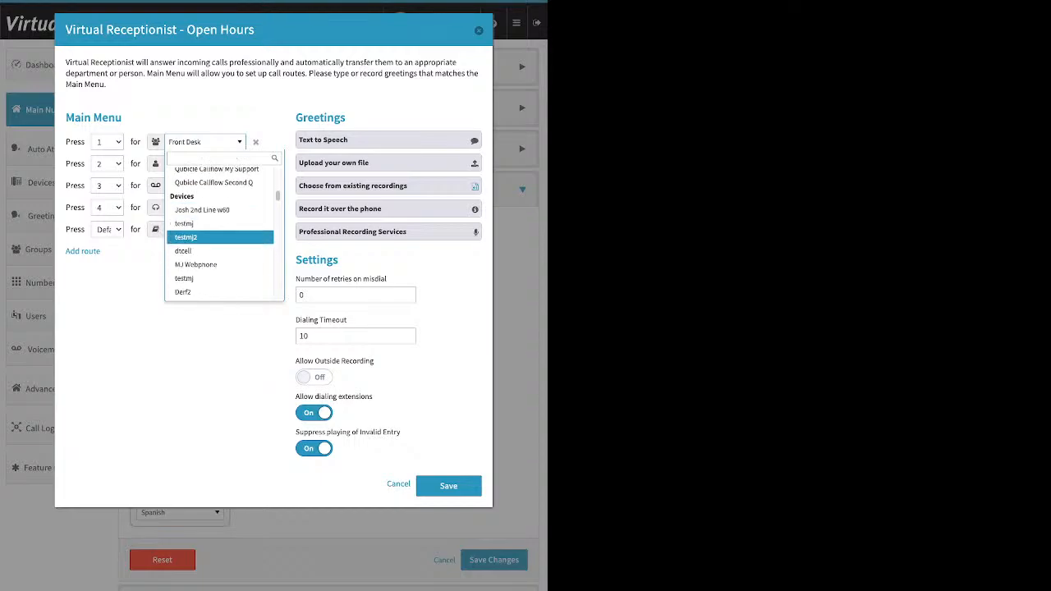
pyautogui.scroll(-2, 221, 240)
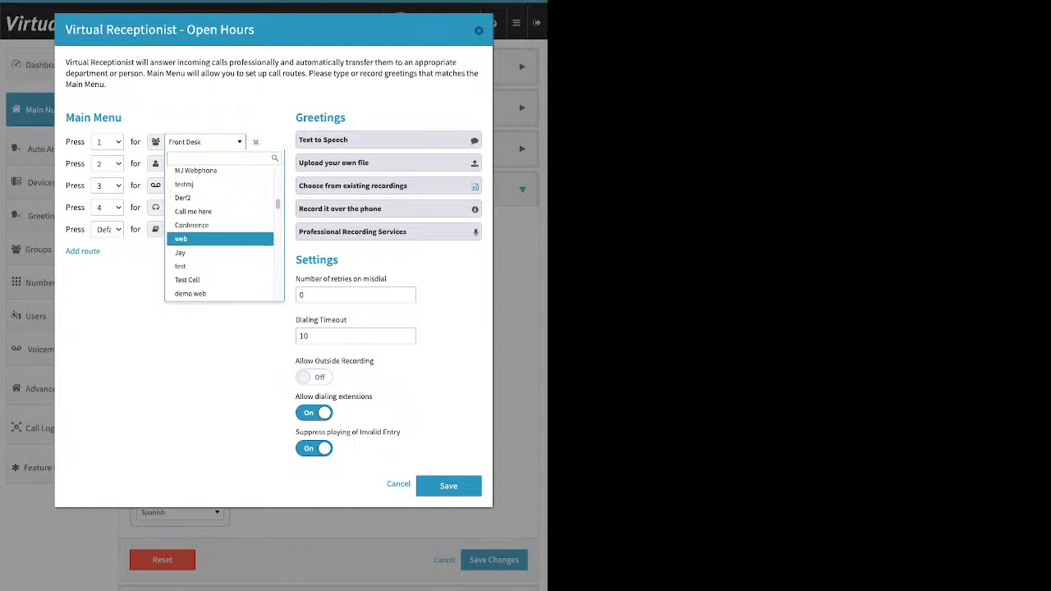
pyautogui.scroll(-1, 220, 243)
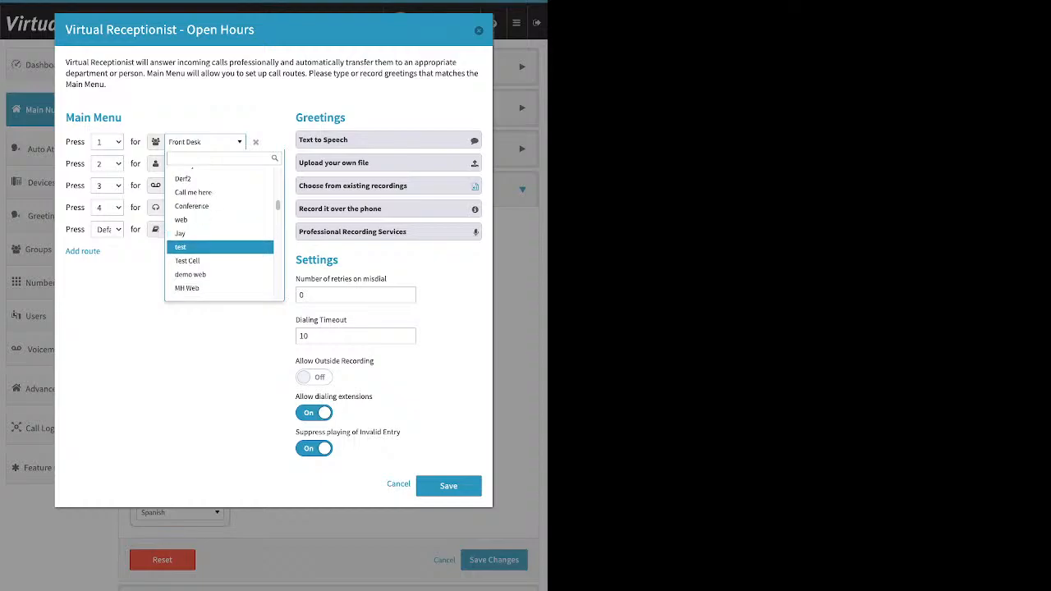
pyautogui.scroll(-1, 220, 244)
pyautogui.scroll(-5, 220, 247)
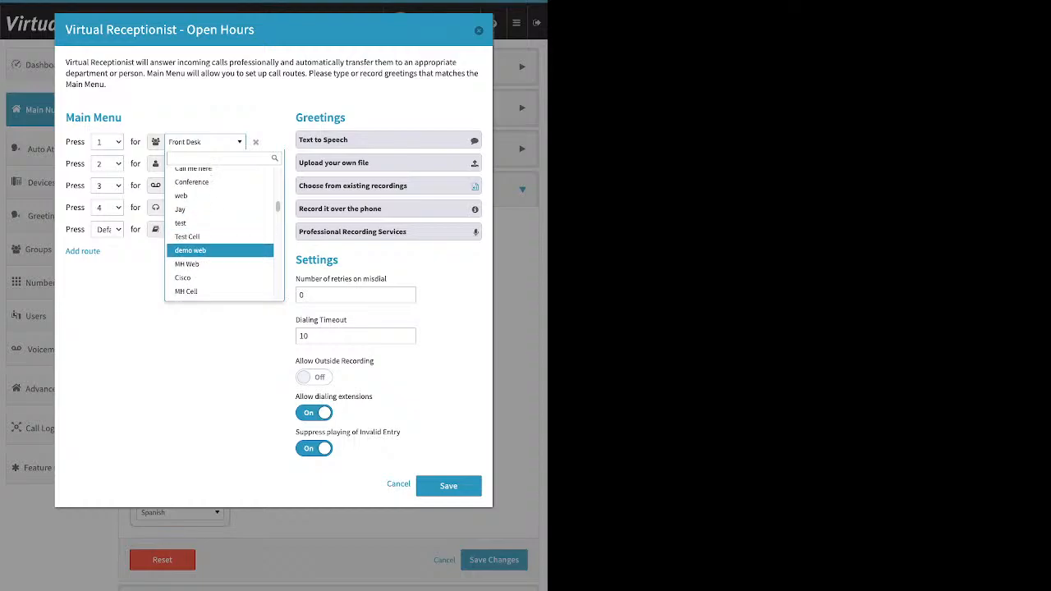
pyautogui.scroll(-3, 220, 243)
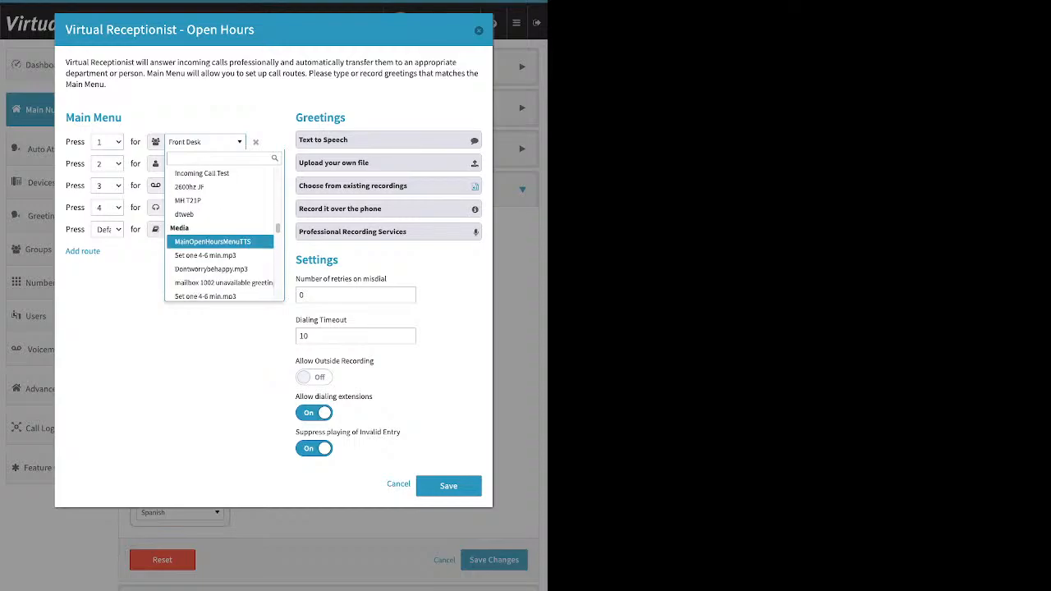
pyautogui.scroll(-1, 220, 246)
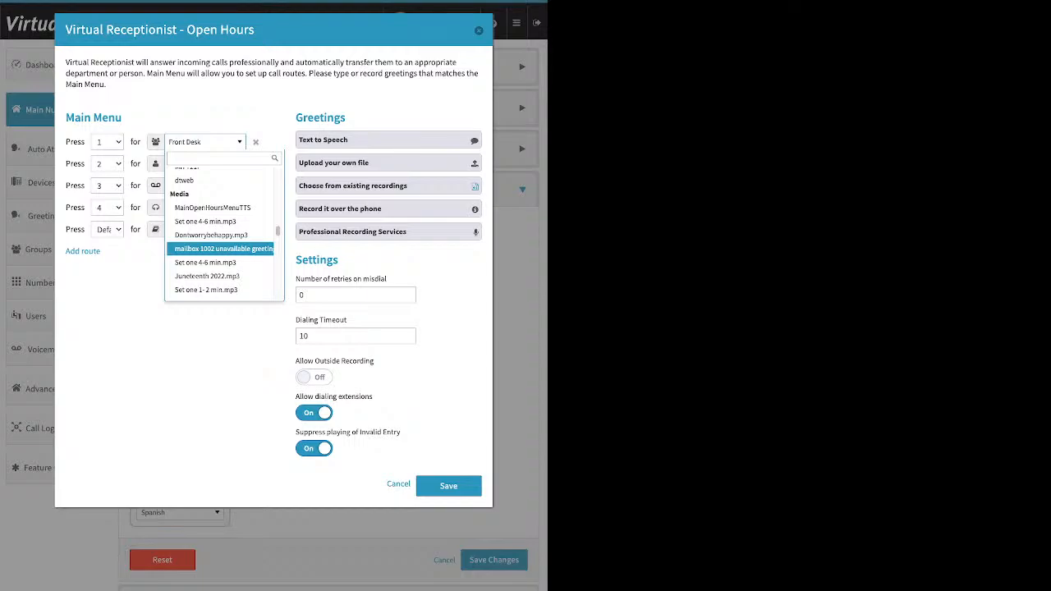
pyautogui.scroll(-4, 220, 241)
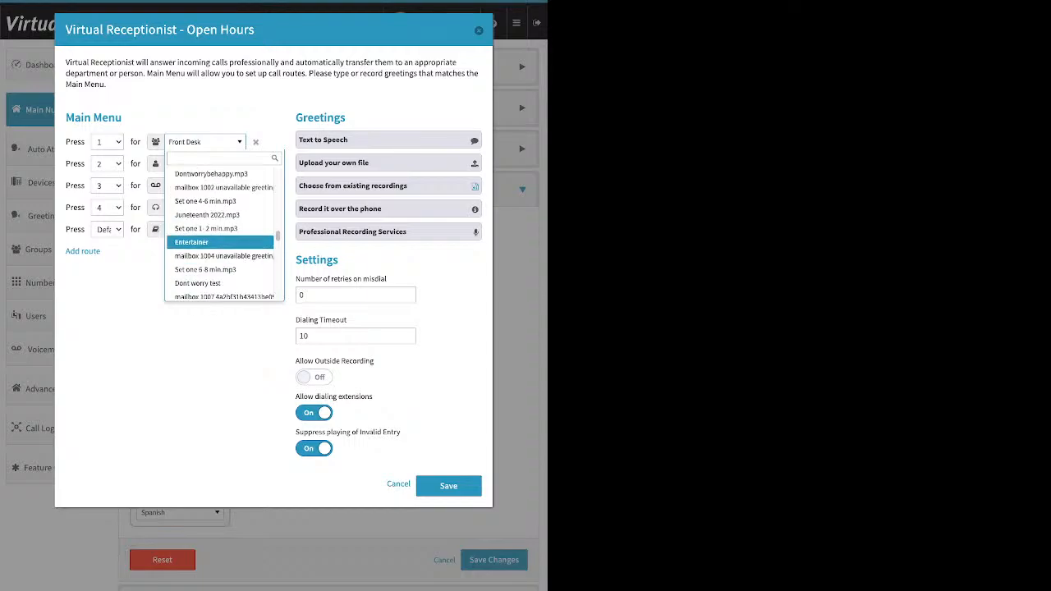
pyautogui.scroll(-8, 220, 242)
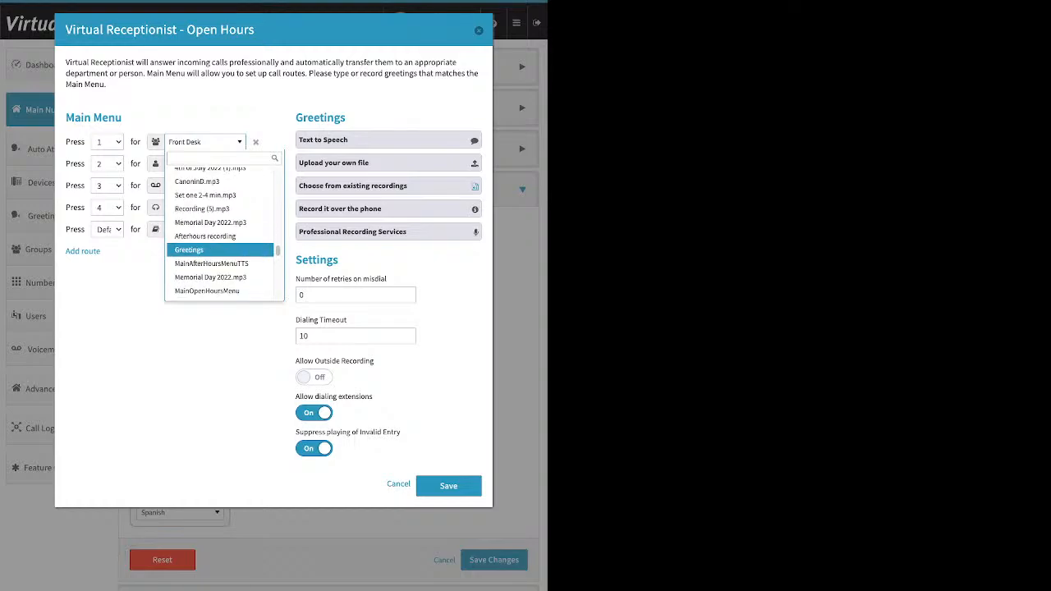
pyautogui.scroll(-3, 220, 241)
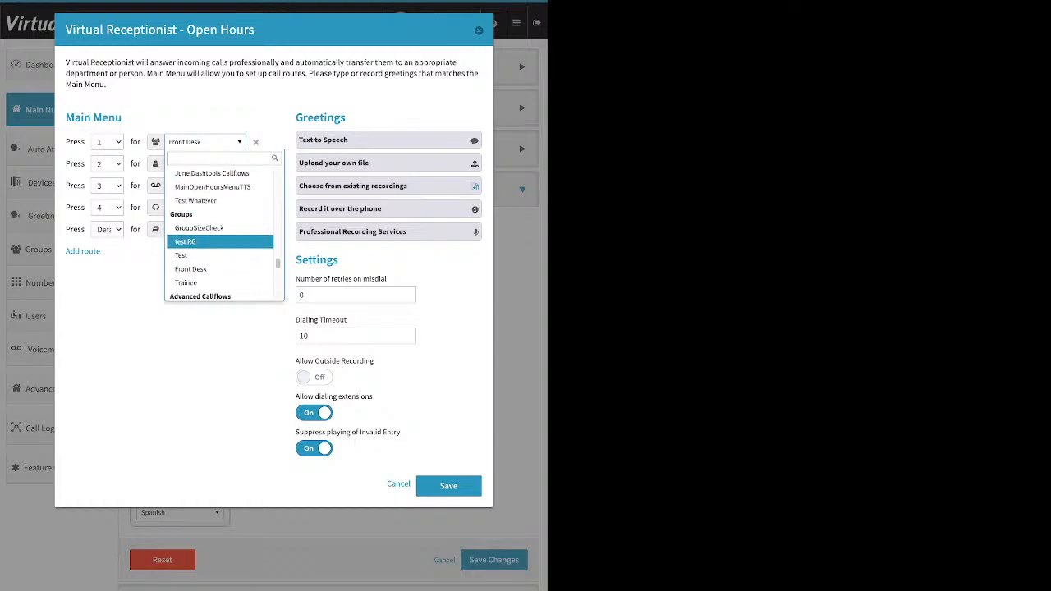
pyautogui.scroll(1, 220, 241)
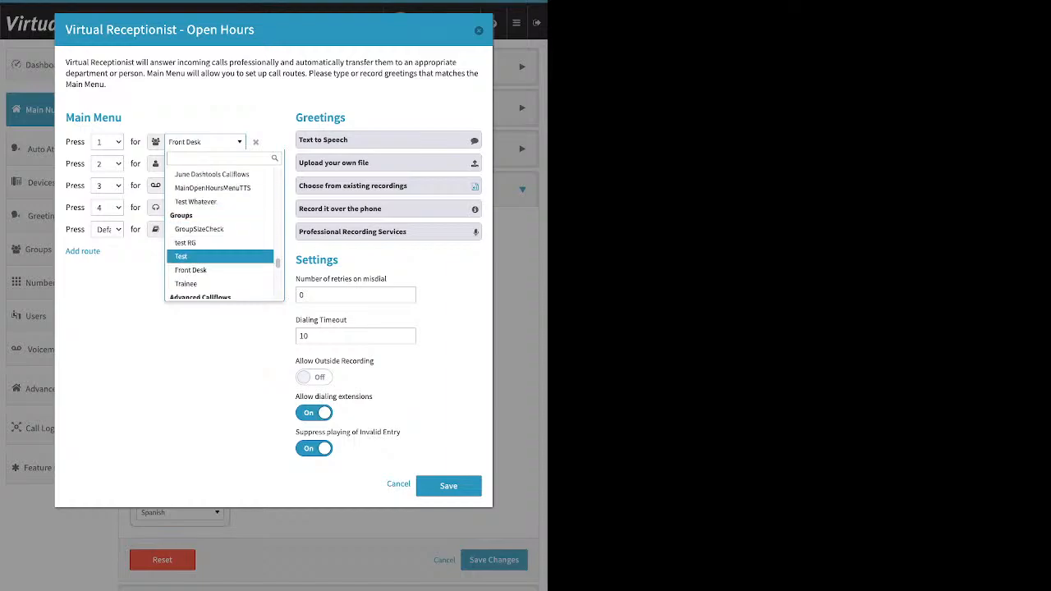
pyautogui.scroll(-1, 220, 256)
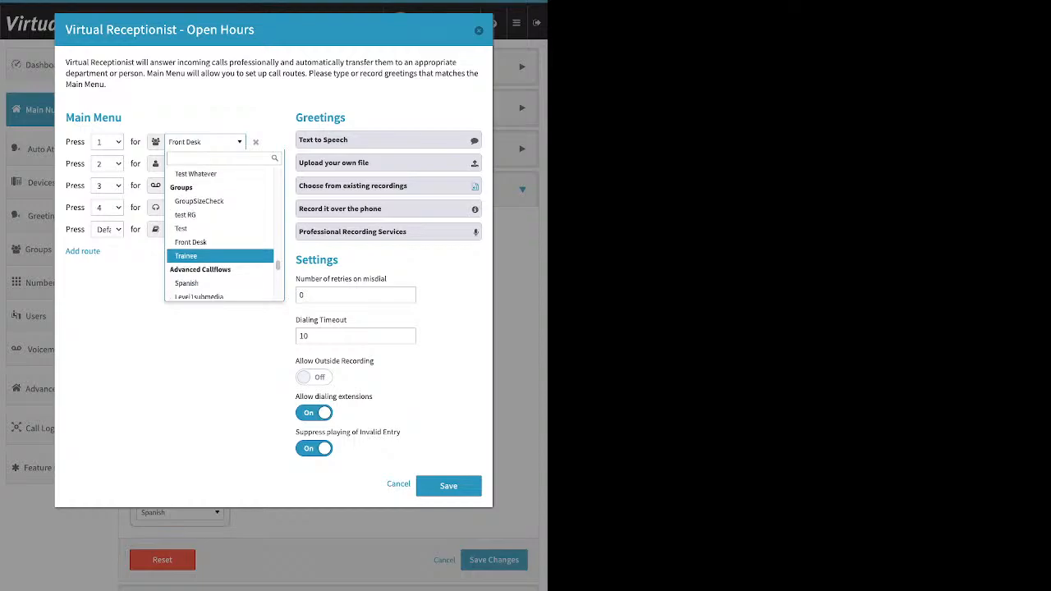
pyautogui.scroll(-2, 220, 256)
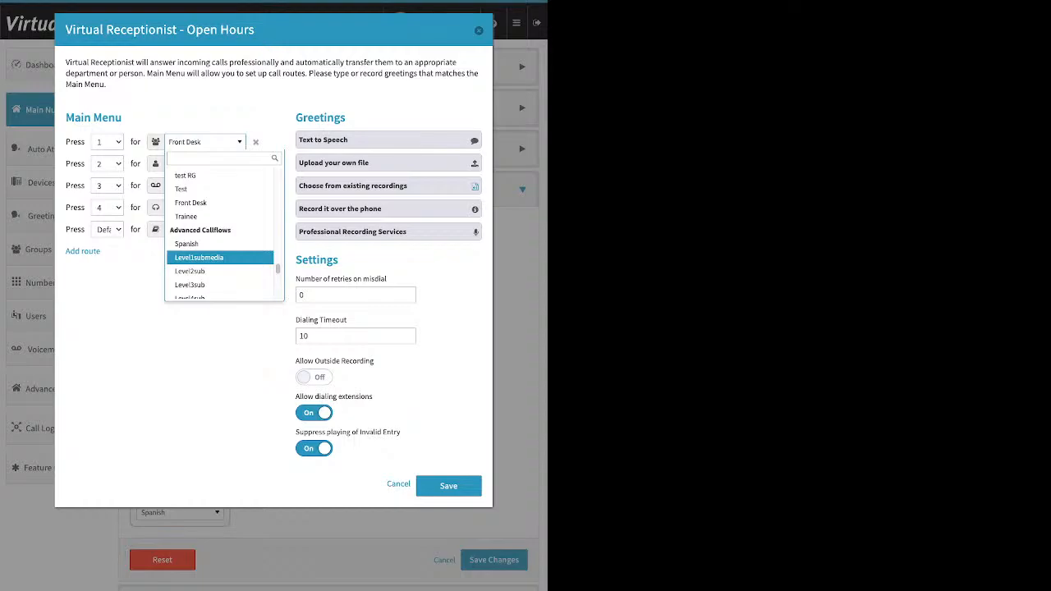
pyautogui.scroll(-1, 220, 256)
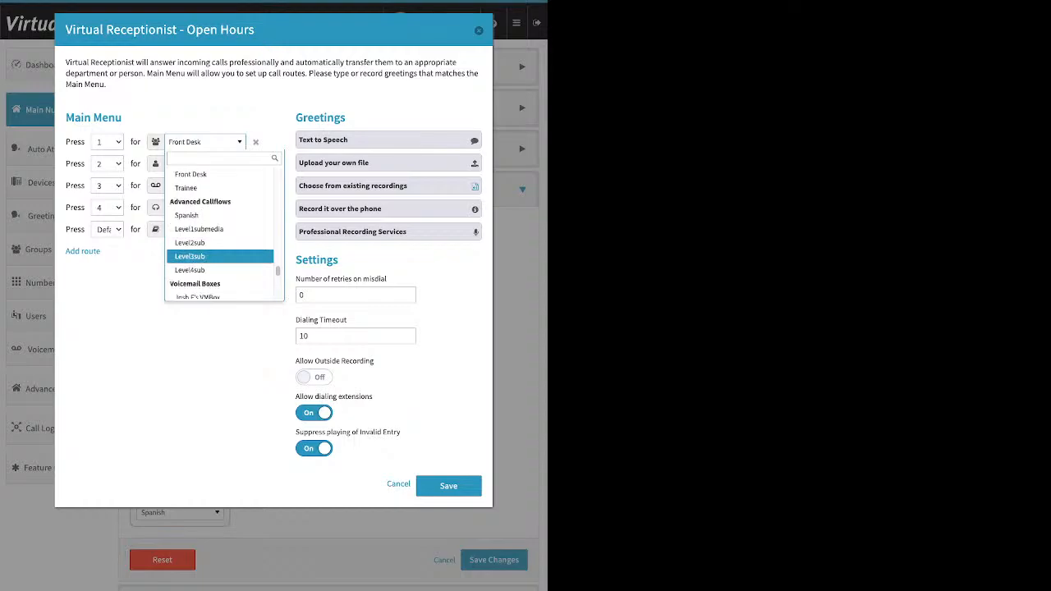
pyautogui.scroll(-1, 220, 253)
pyautogui.scroll(-5, 220, 246)
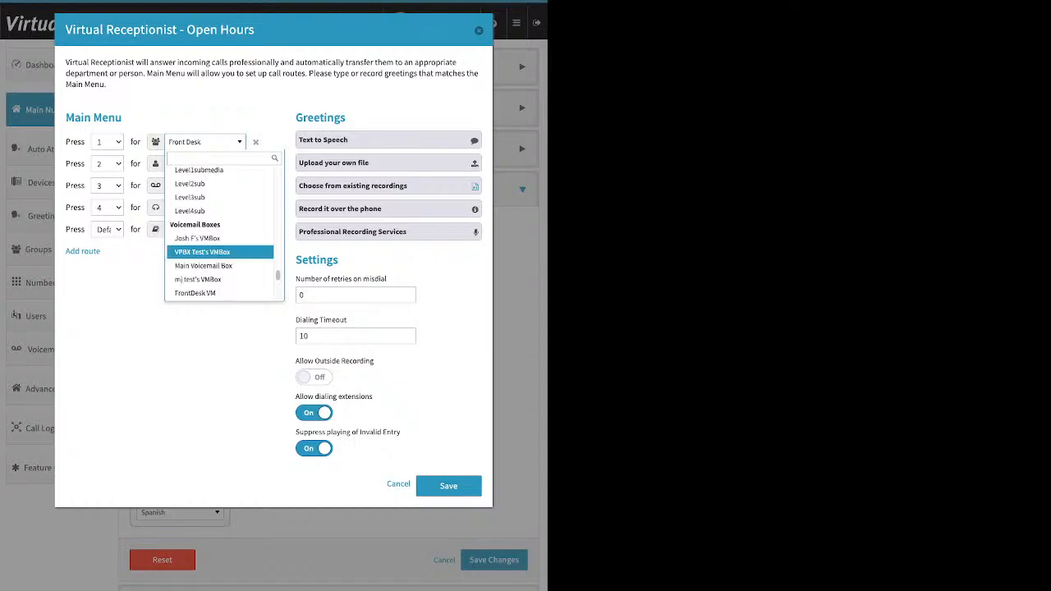
pyautogui.press('Escape')
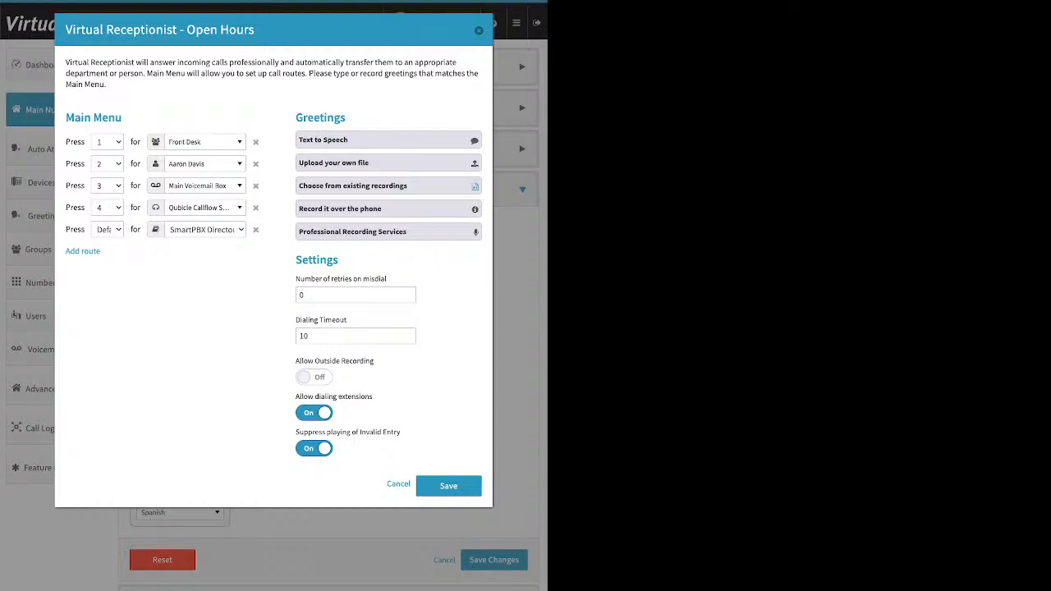
# Review the greeting options: Text to Speech, Upload your own file, Choose from existing recordings and Record it over the phone
pyautogui.moveTo(346, 117); pyautogui.dragTo(296, 117)
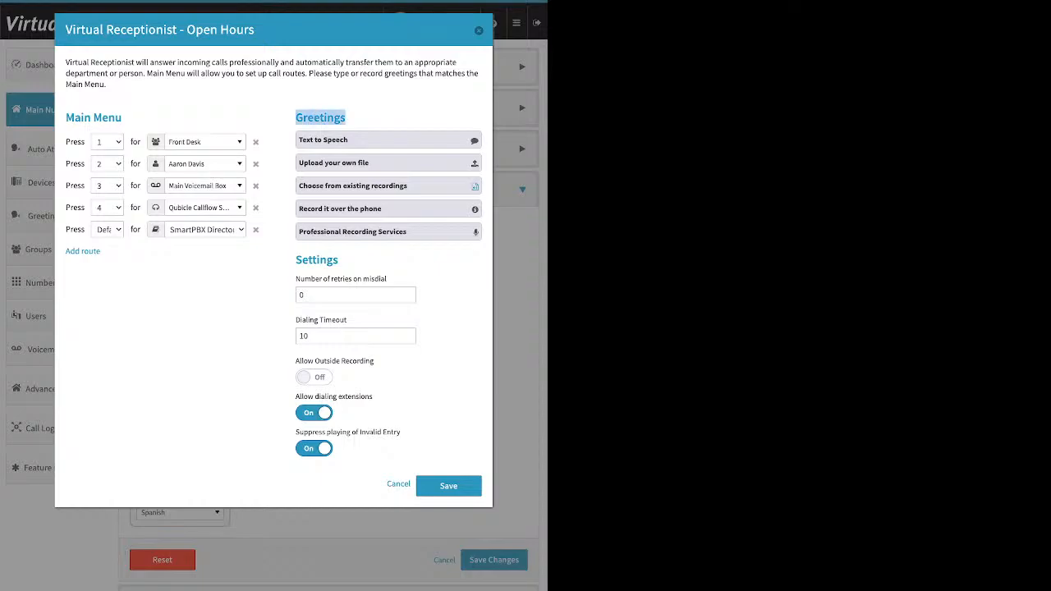
pyautogui.click(388, 141)
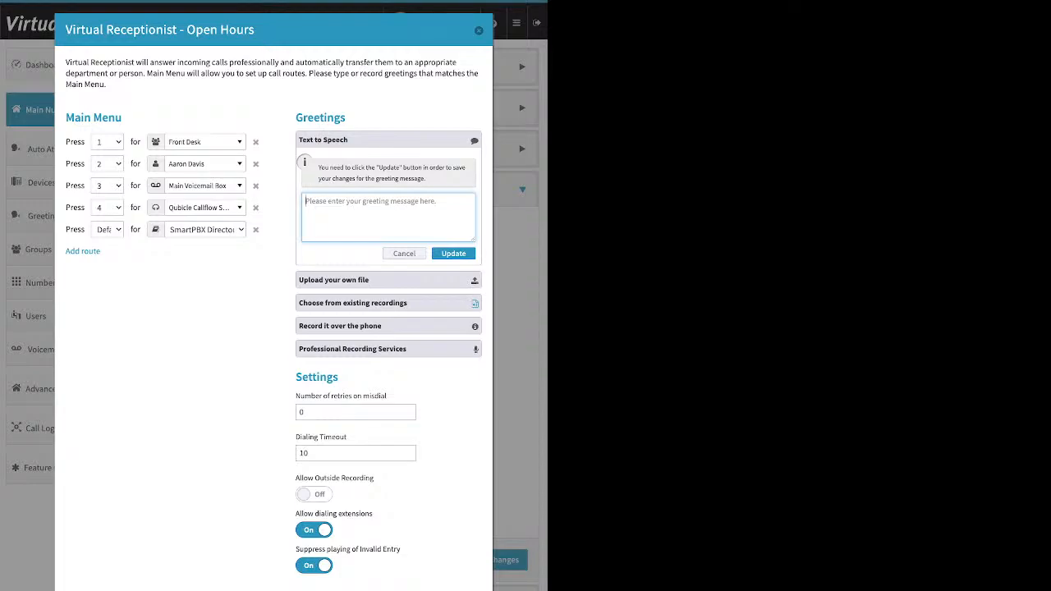
pyautogui.click(387, 280)
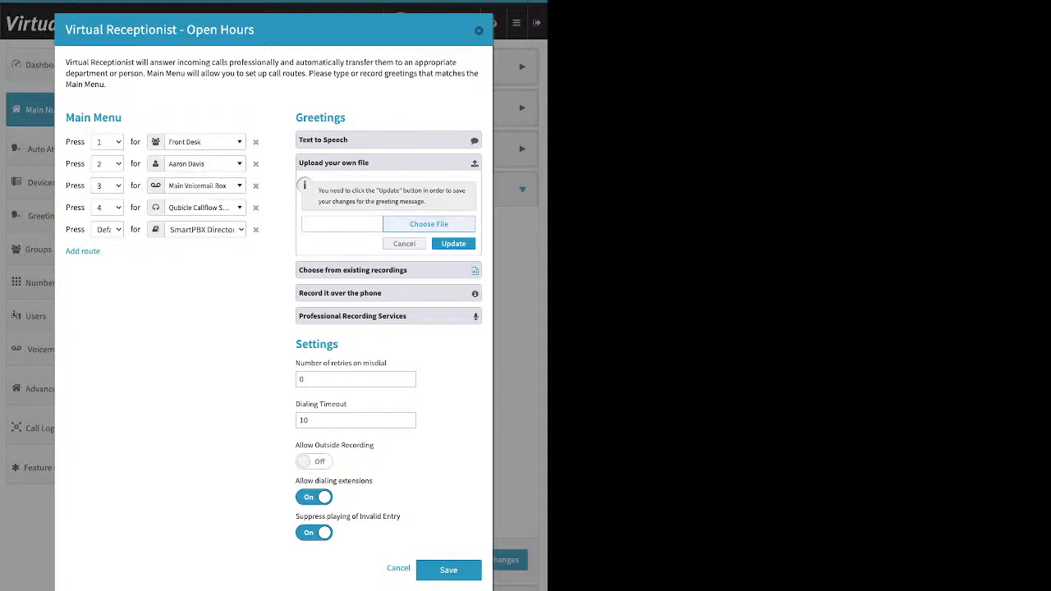
pyautogui.click(429, 224)
pyautogui.click(388, 270)
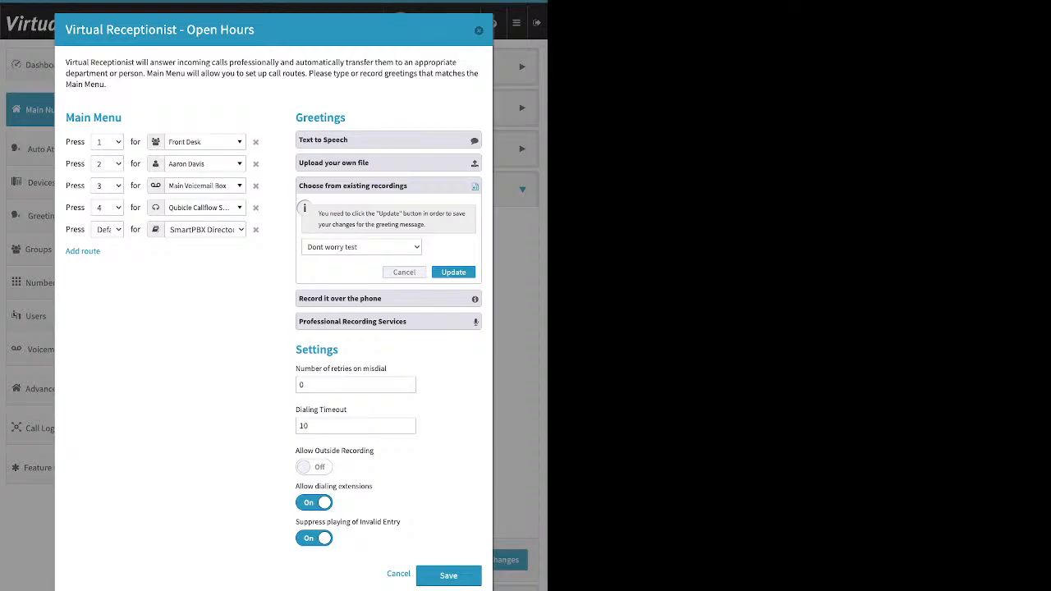
pyautogui.click(340, 298)
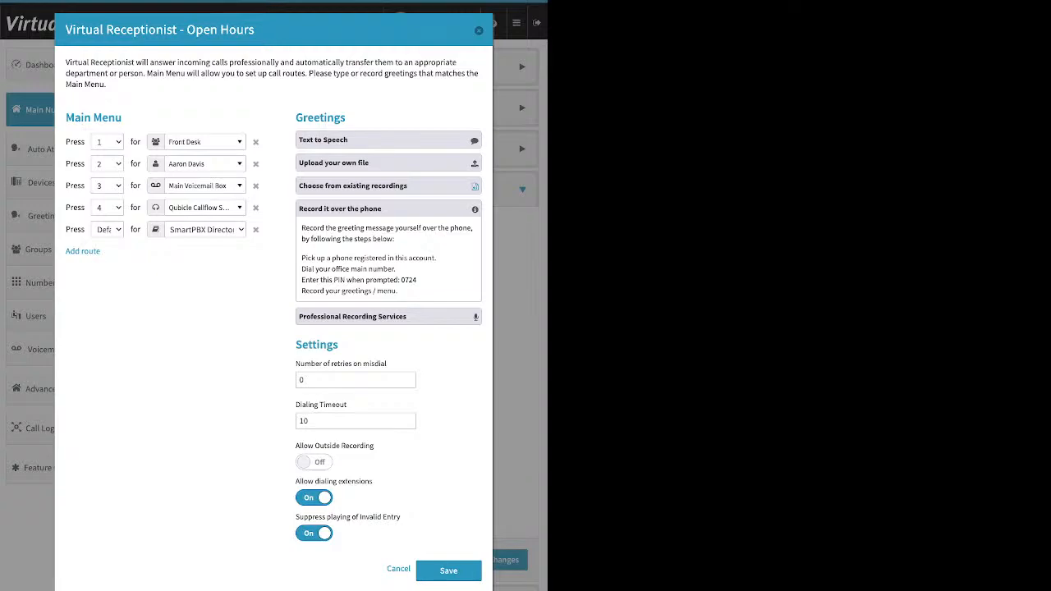
pyautogui.moveTo(301, 258); pyautogui.dragTo(436, 258)
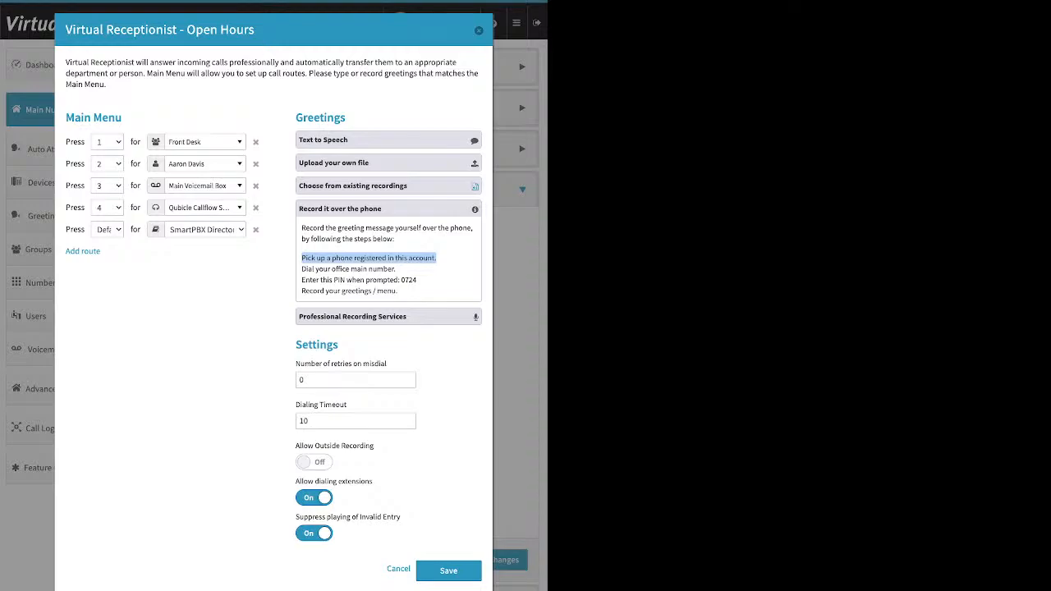
# Turn on Allow Outside Recording in the Virtual Receptionist settings
pyautogui.moveTo(296, 445); pyautogui.dragTo(375, 446)
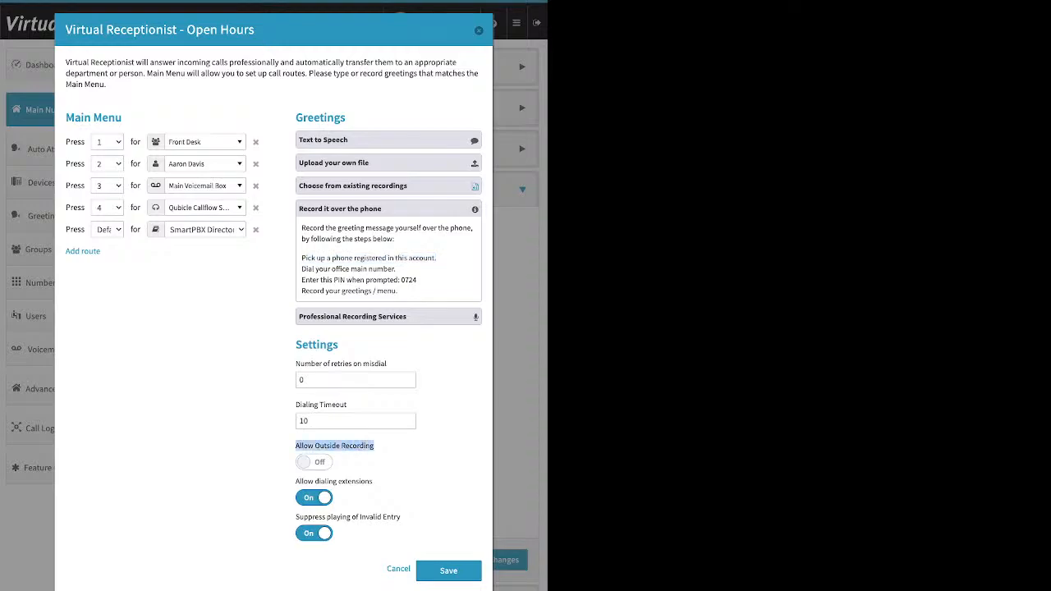
pyautogui.click(314, 462)
pyautogui.moveTo(418, 280); pyautogui.dragTo(399, 280)
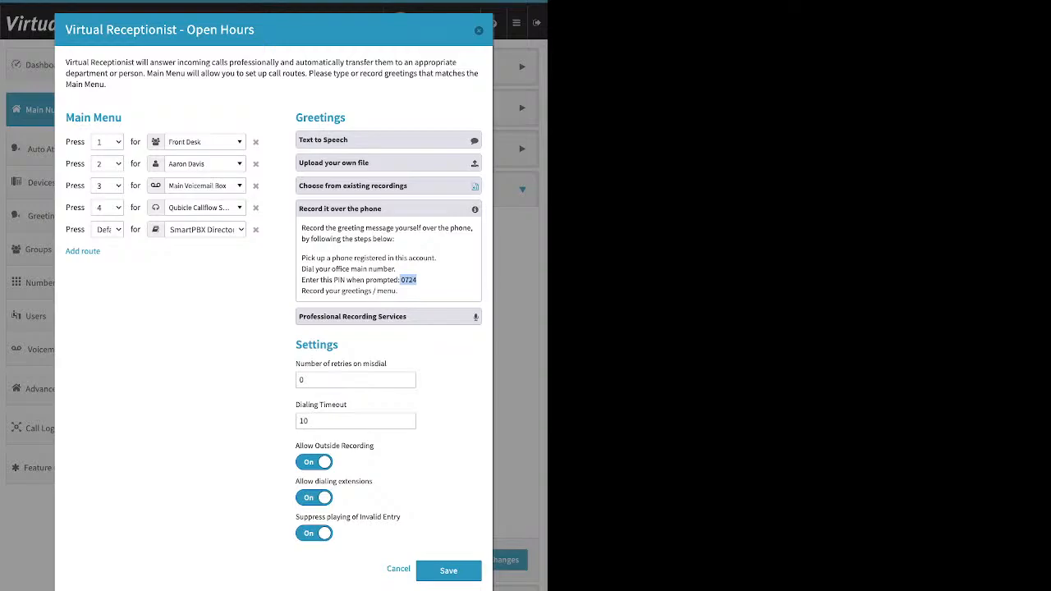
# Review the Record it over the phone and Professional Recording Services greeting options
pyautogui.click(387, 208)
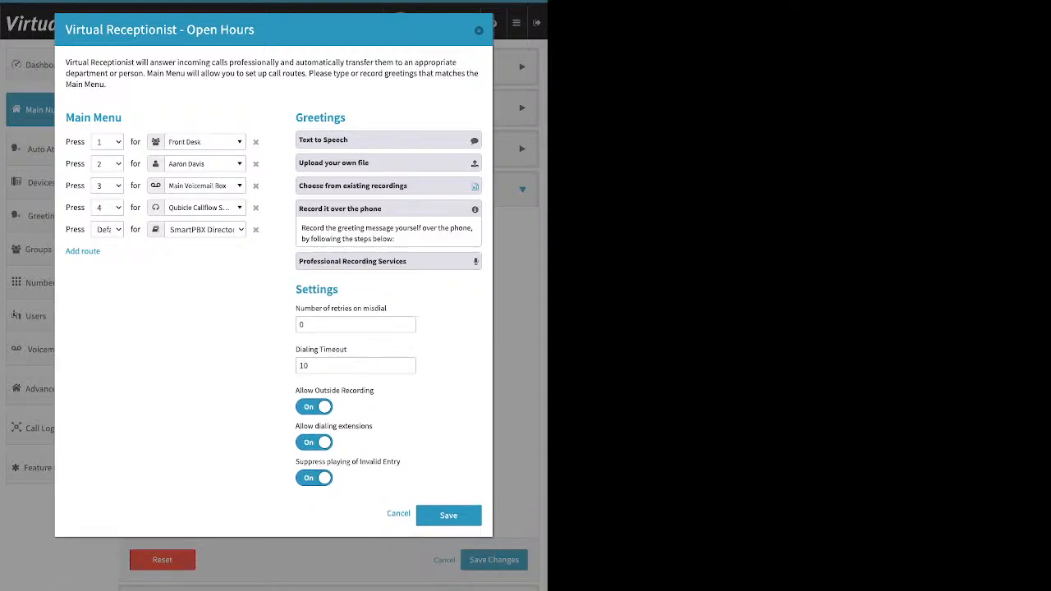
pyautogui.click(387, 232)
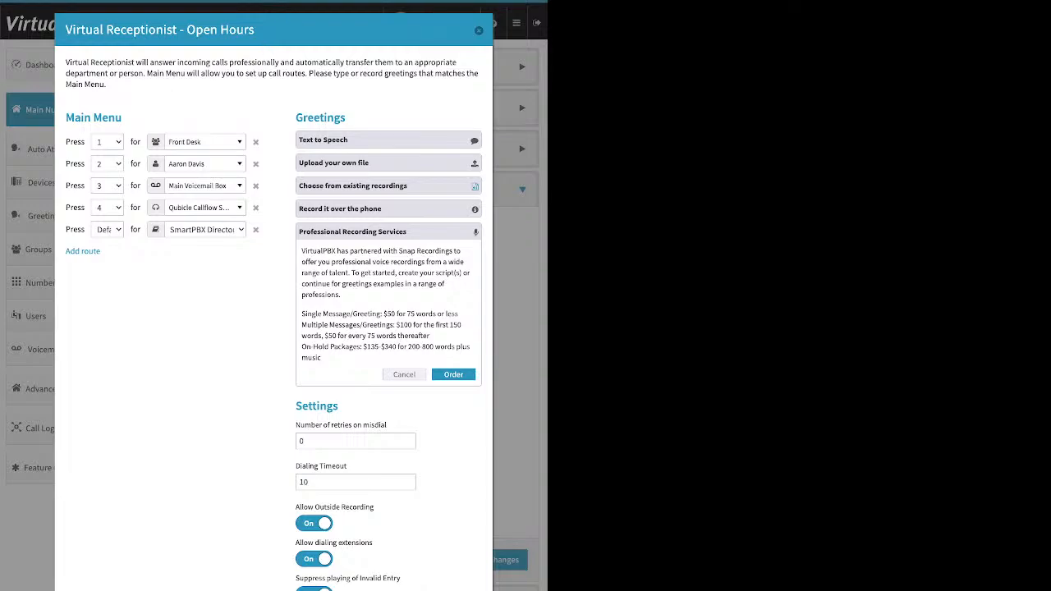
pyautogui.moveTo(296, 278); pyautogui.dragTo(387, 278)
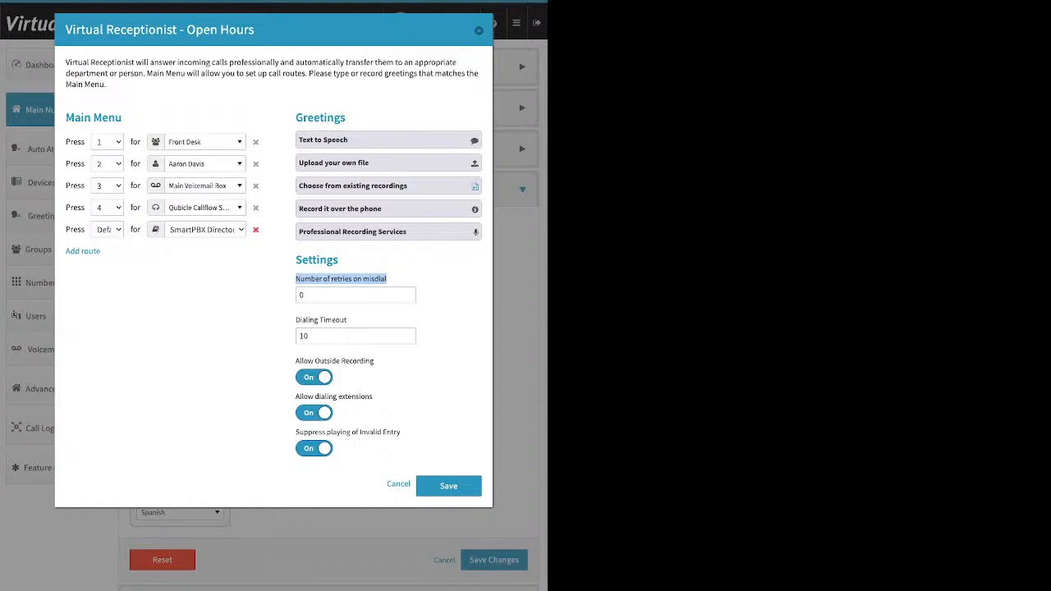
# Remove the Default main menu route and set the number of retries on misdial to 1
pyautogui.click(256, 229)
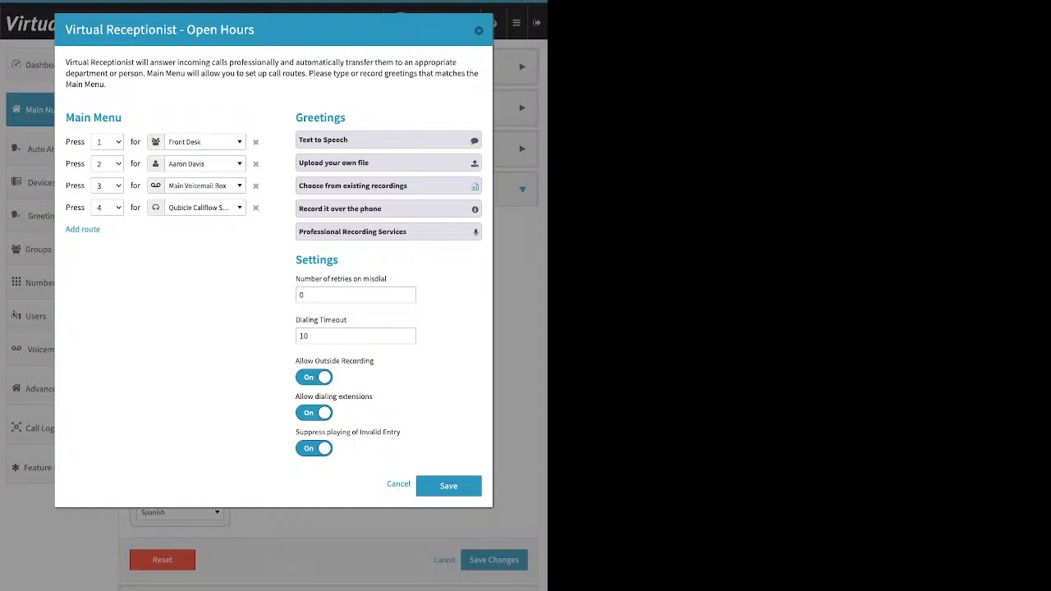
pyautogui.click(355, 295)
pyautogui.press('BackSpace')
pyautogui.write('1')
# Turn off Allow Outside Recording, keeping Allow dialing extensions on
pyautogui.moveTo(295, 319); pyautogui.dragTo(348, 319)
pyautogui.click(361, 321)
pyautogui.moveTo(295, 397); pyautogui.dragTo(368, 396)
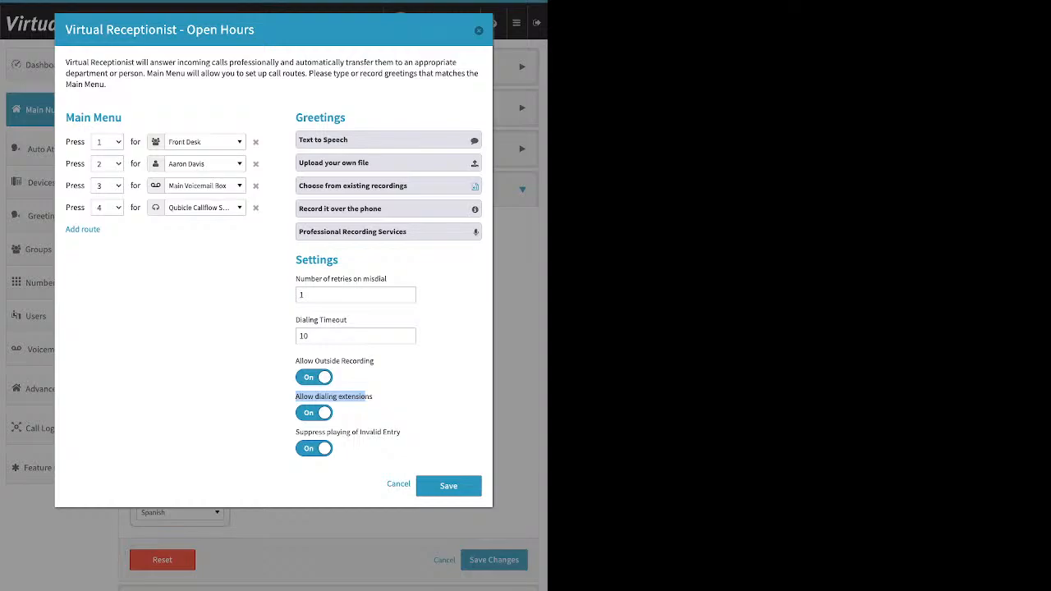
pyautogui.click(314, 377)
pyautogui.click(313, 413)
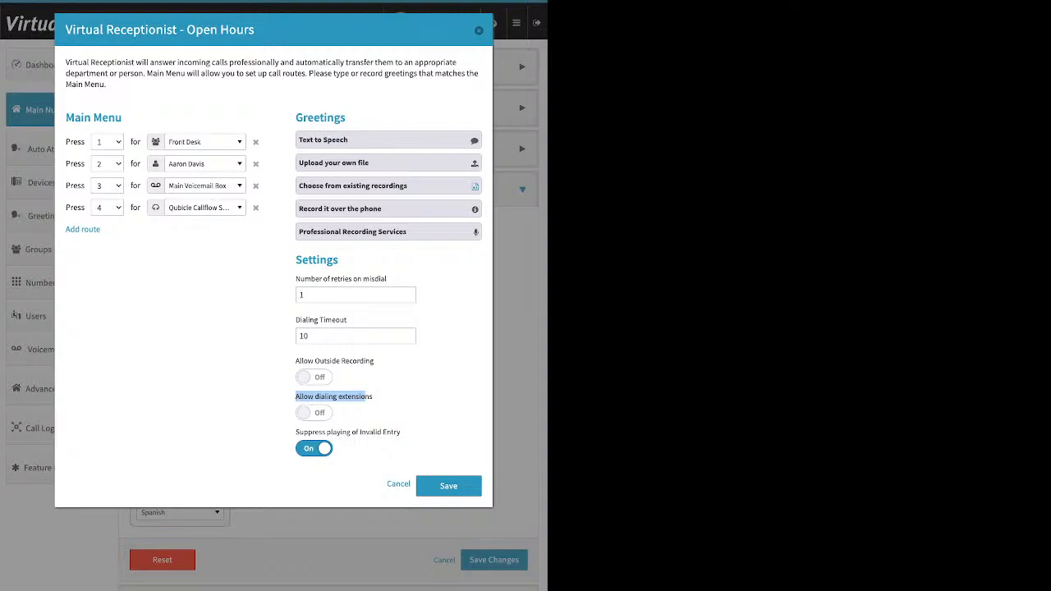
pyautogui.click(313, 413)
# Turn off Suppress playing of Invalid Entry, save the Virtual Receptionist settings and save the call handling changes
pyautogui.click(367, 397)
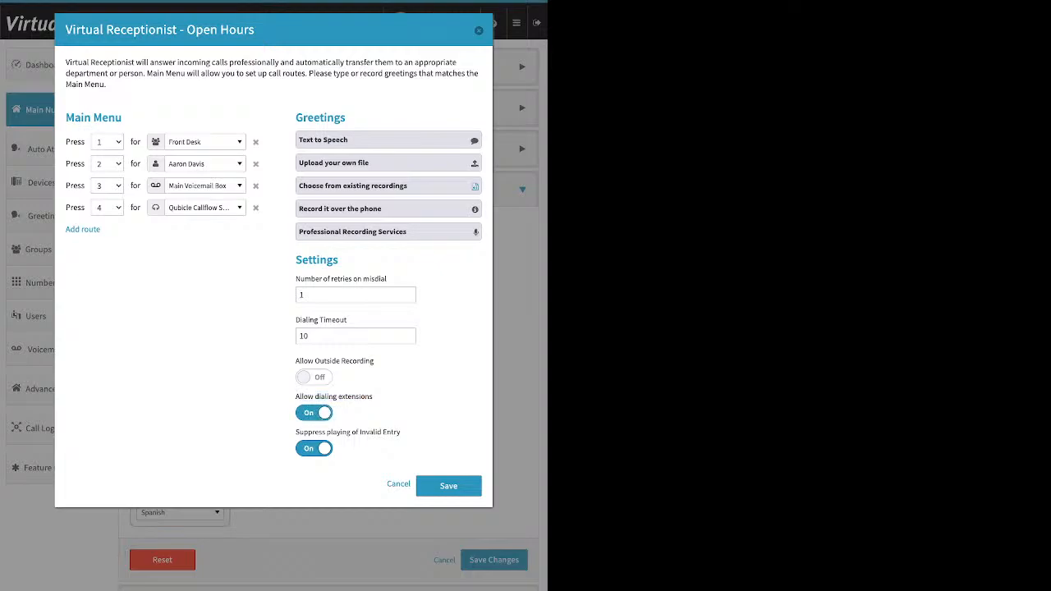
pyautogui.moveTo(401, 432); pyautogui.dragTo(295, 432)
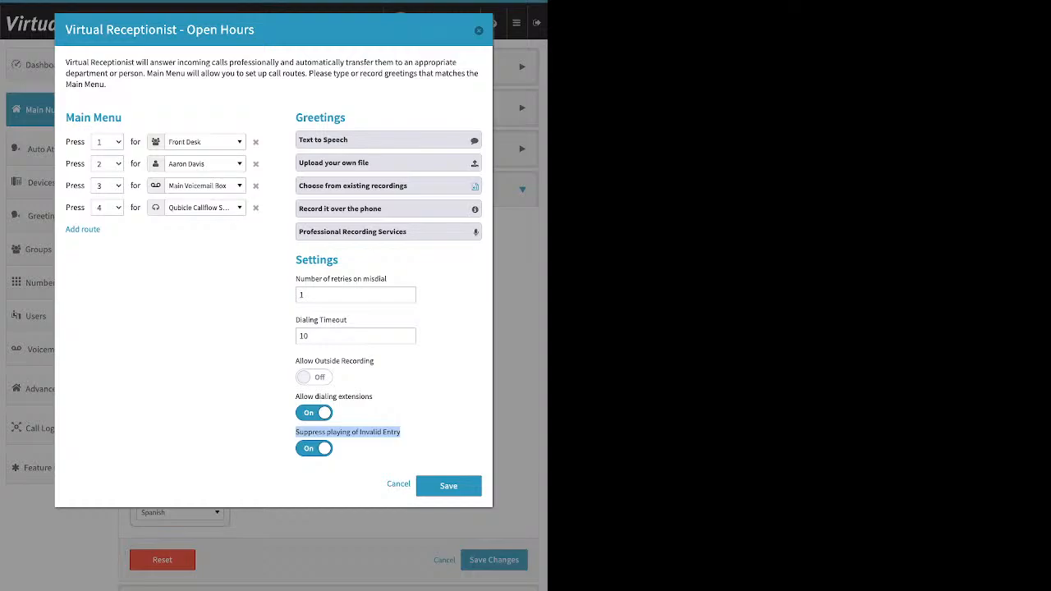
pyautogui.click(314, 448)
pyautogui.click(448, 486)
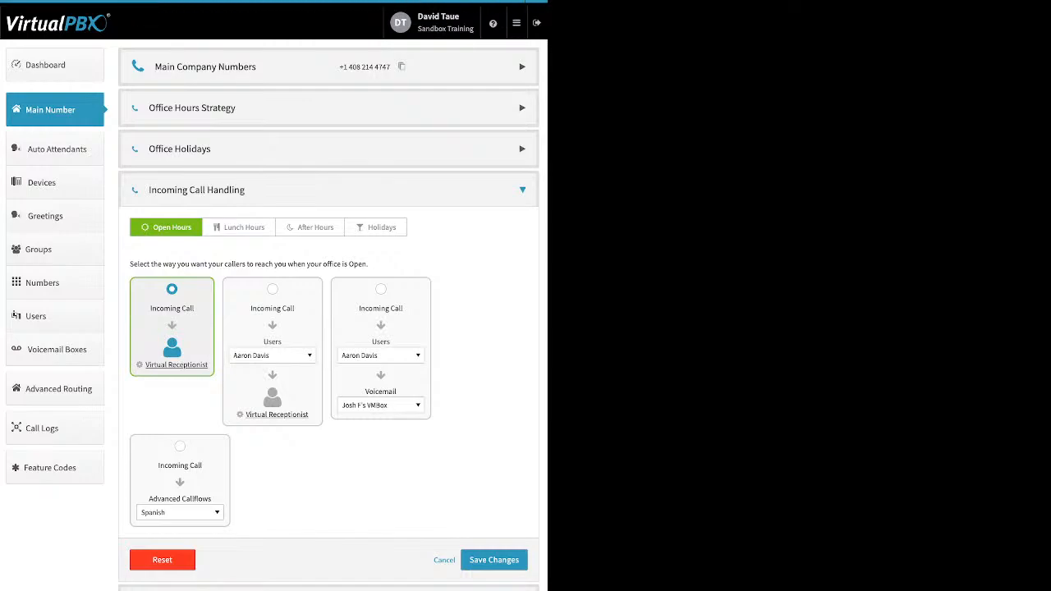
pyautogui.click(494, 560)
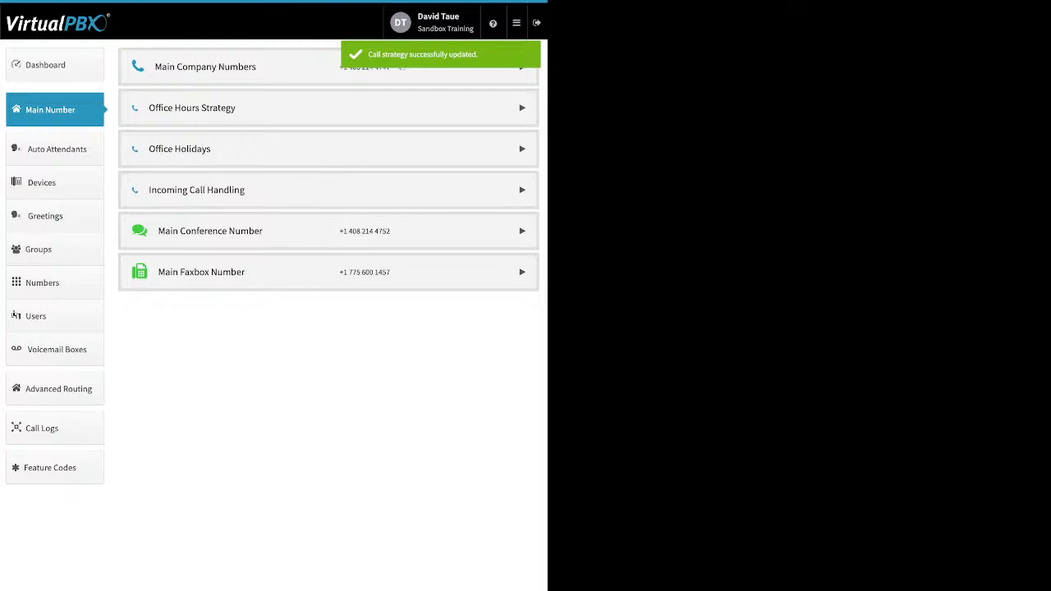
# Reopen Incoming Call Handling and review the Virtual Receptionist settings for Open Hours and Lunch Hours
pyautogui.click(216, 190)
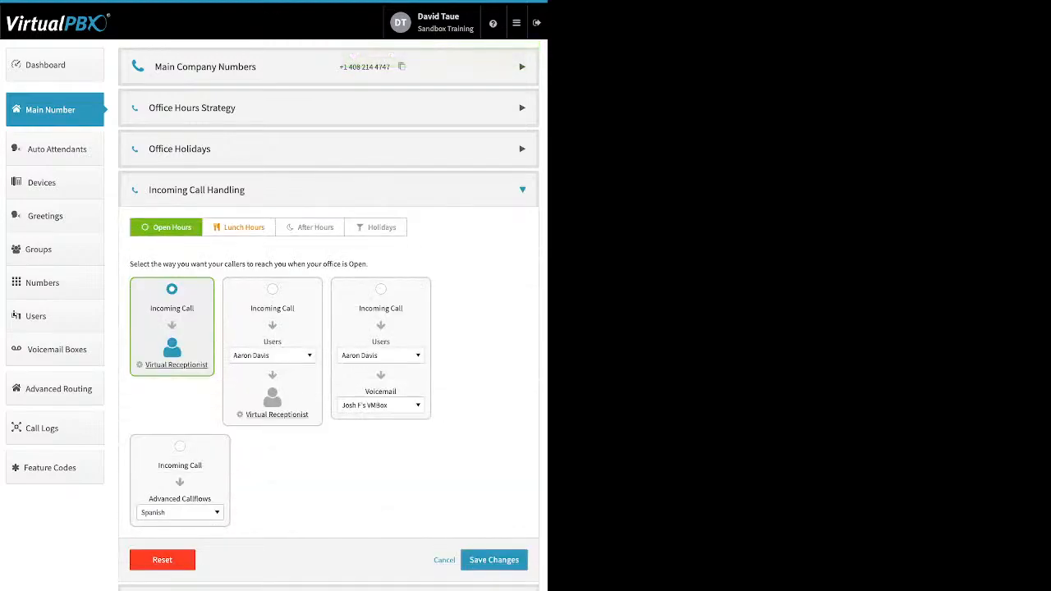
pyautogui.click(239, 228)
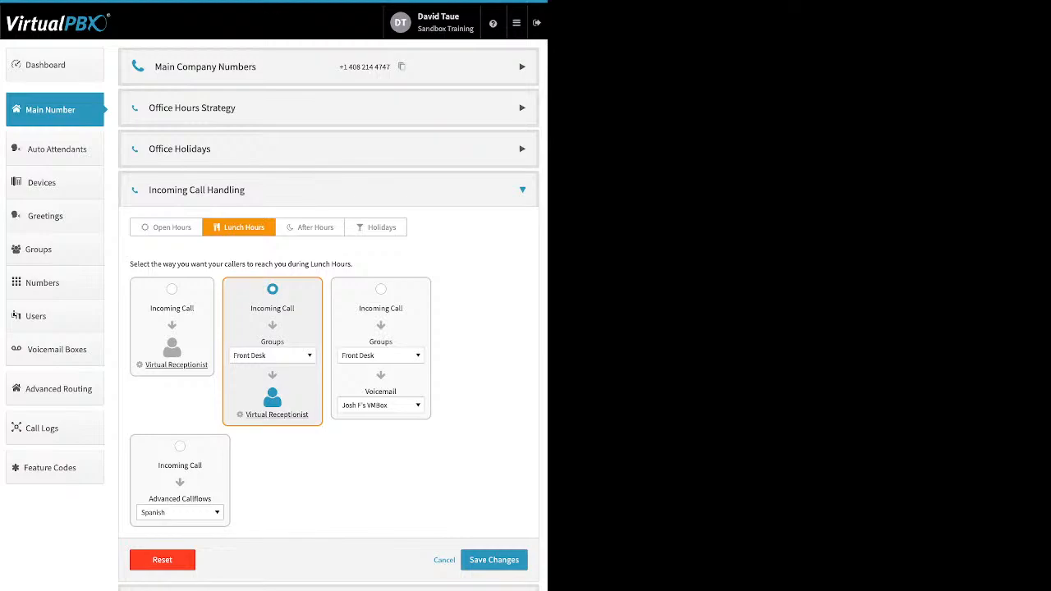
pyautogui.click(167, 227)
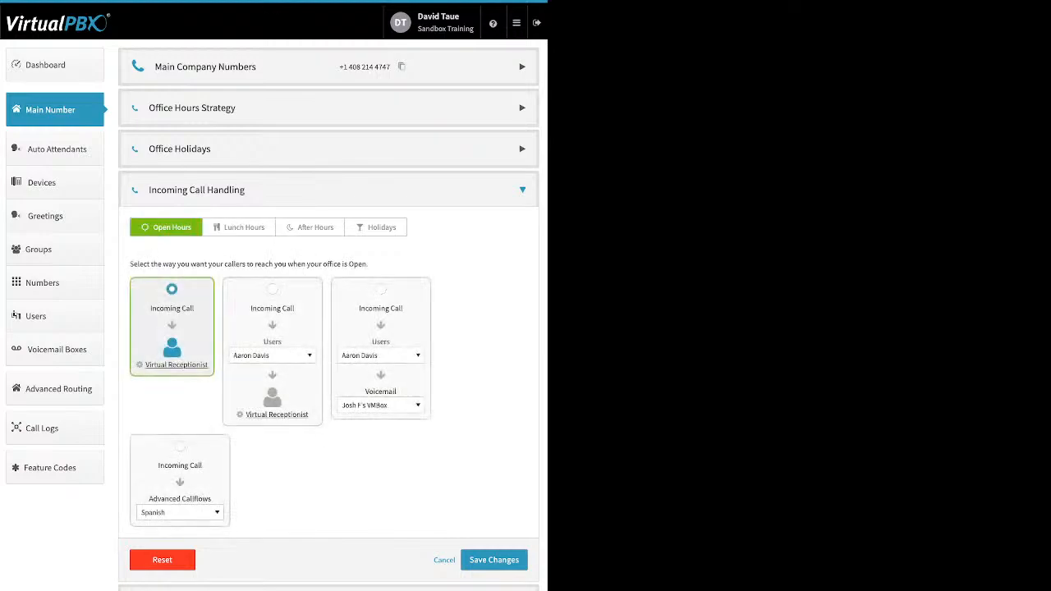
pyautogui.click(272, 290)
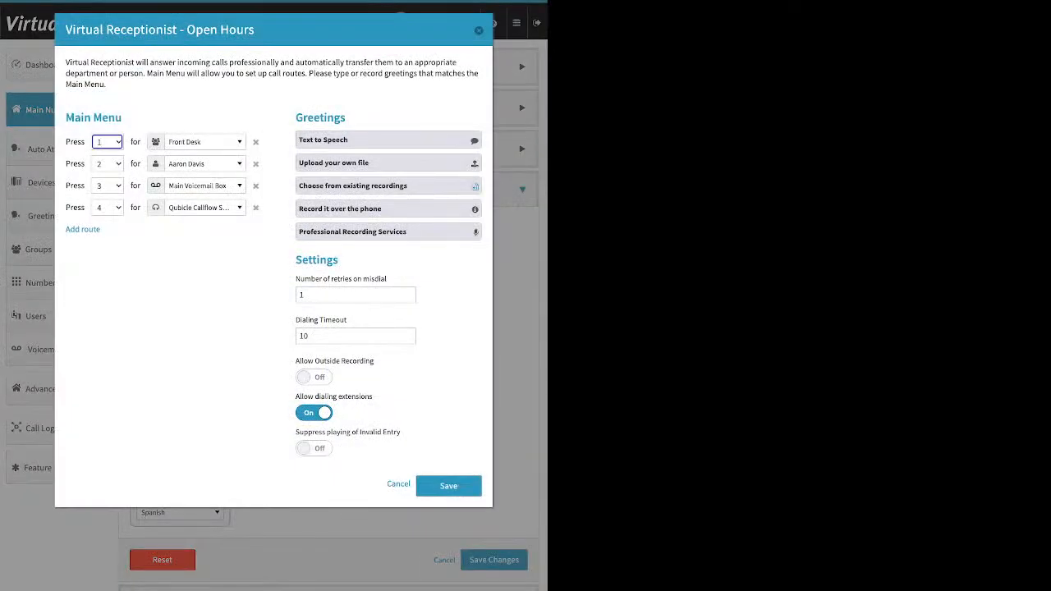
pyautogui.click(478, 30)
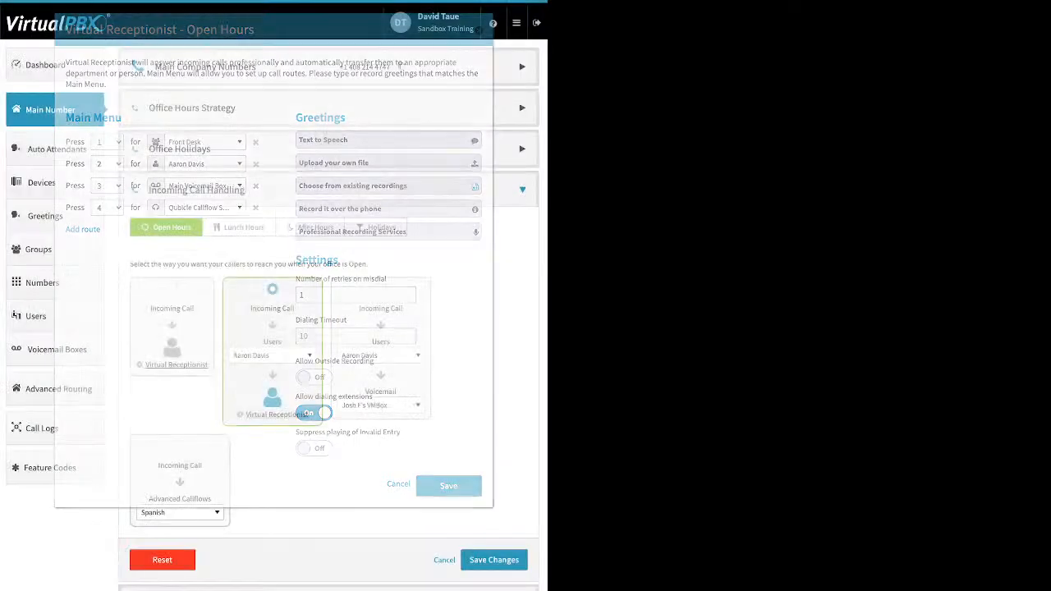
pyautogui.click(239, 228)
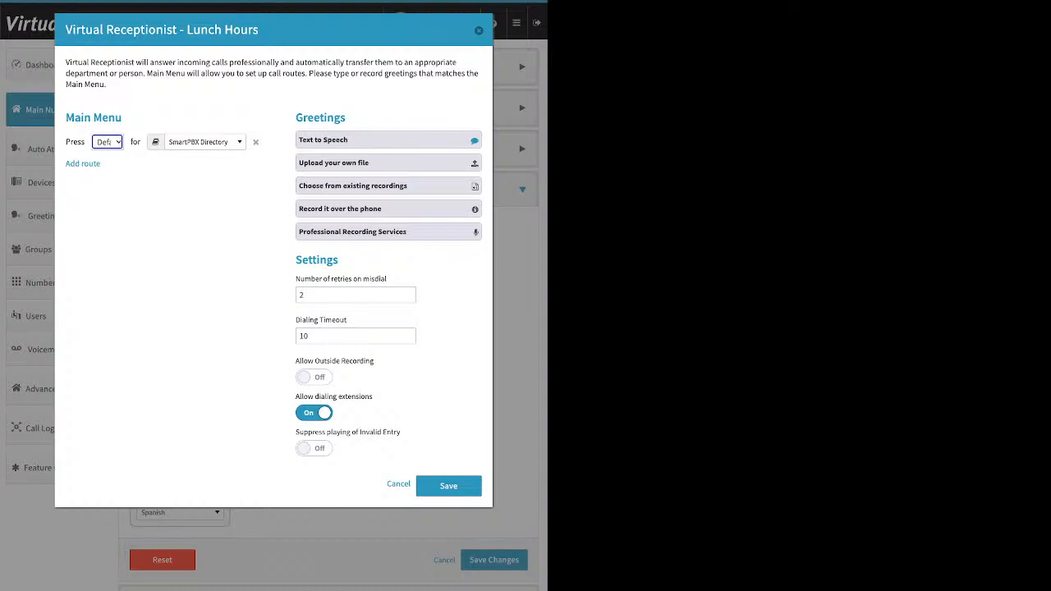
pyautogui.click(478, 31)
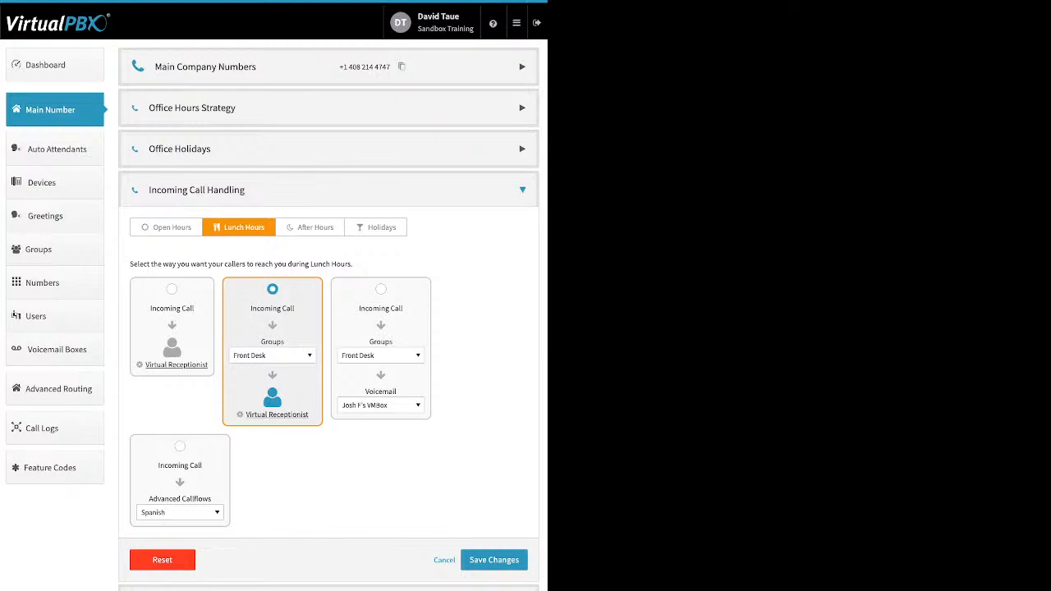
# Browse the destination options in the Lunch Hours group list, then close it without changing it
pyautogui.click(273, 356)
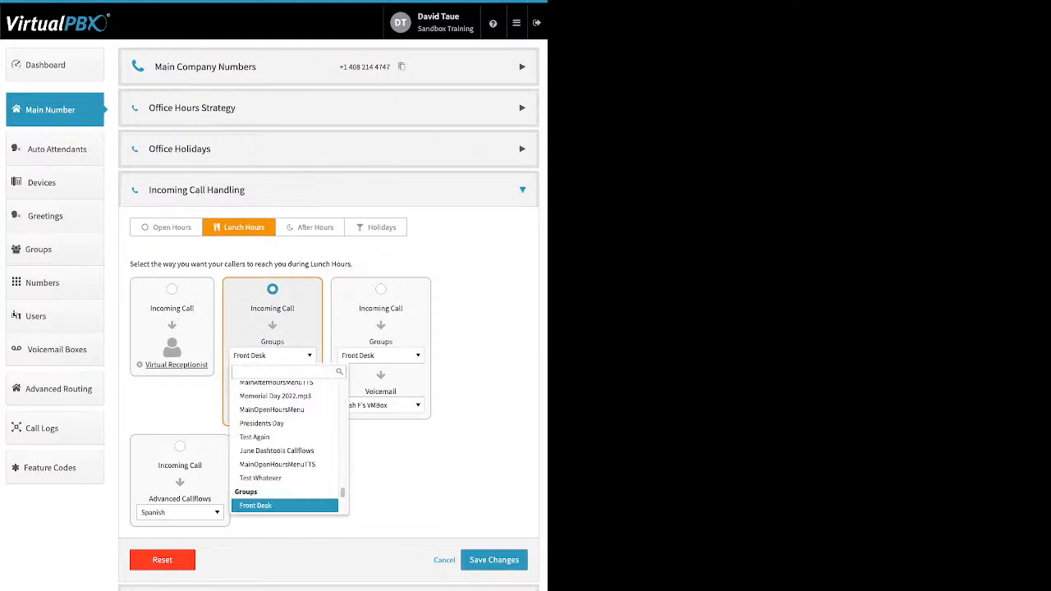
pyautogui.moveTo(342, 492); pyautogui.dragTo(342, 386)
pyautogui.scroll(-2, 285, 431)
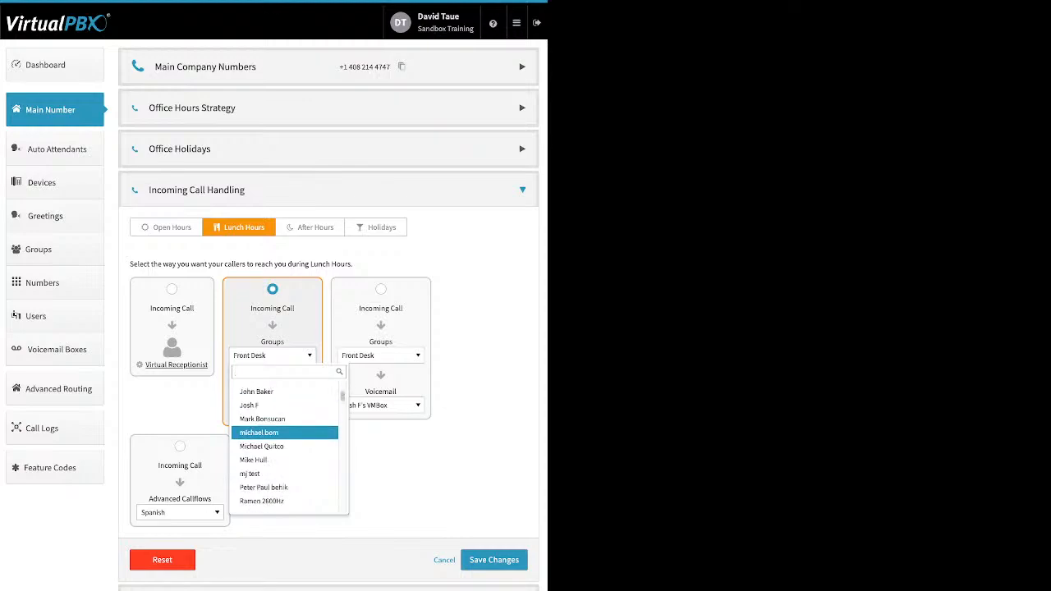
pyautogui.scroll(-5, 285, 443)
pyautogui.scroll(-5, 284, 436)
pyautogui.scroll(-6, 285, 435)
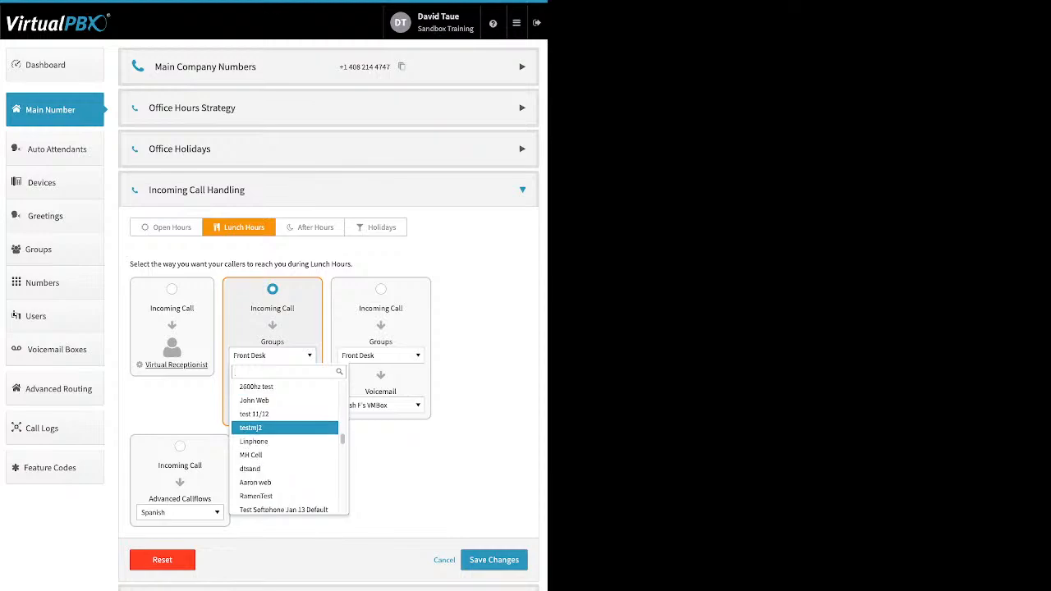
pyautogui.scroll(-1, 285, 435)
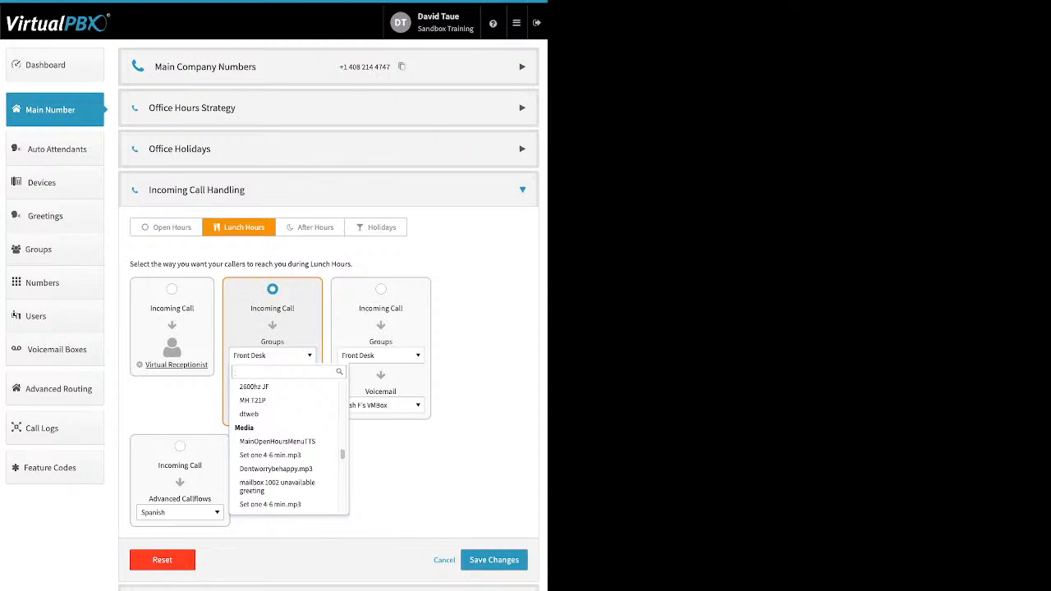
pyautogui.scroll(-8, 285, 435)
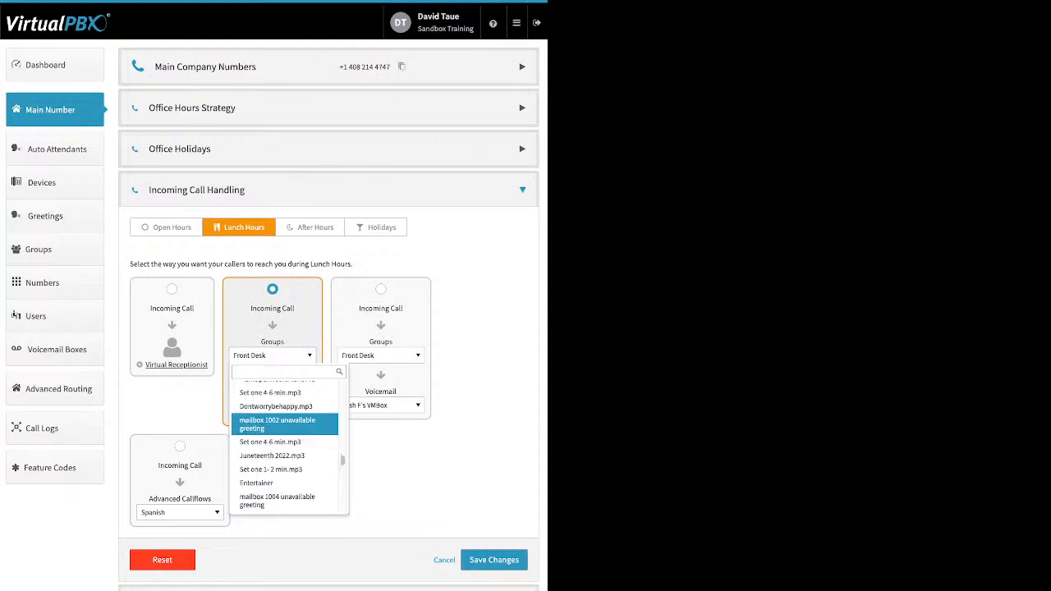
pyautogui.scroll(-10, 285, 435)
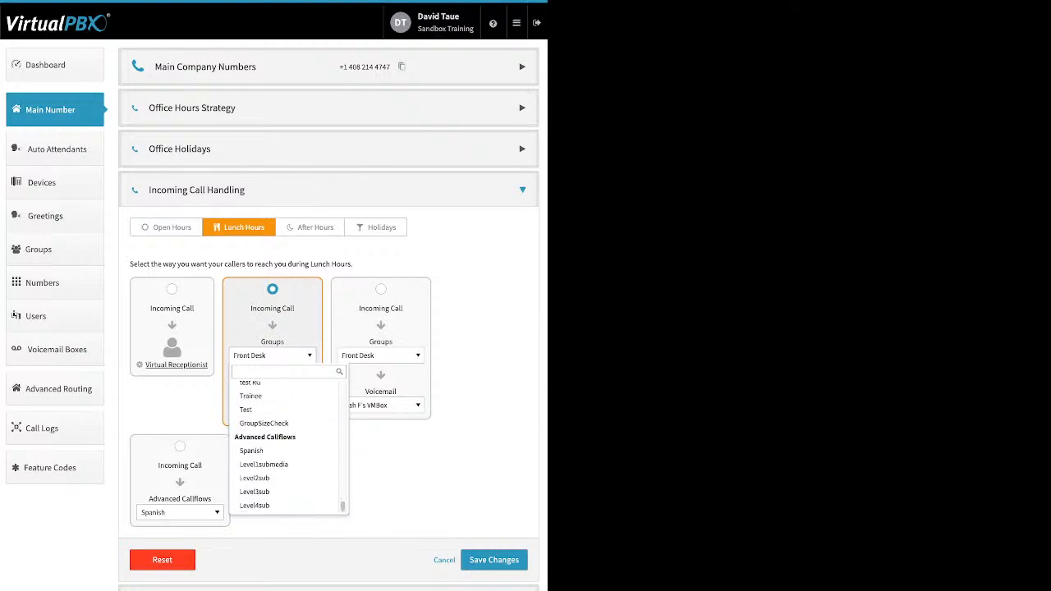
pyautogui.press('Escape')
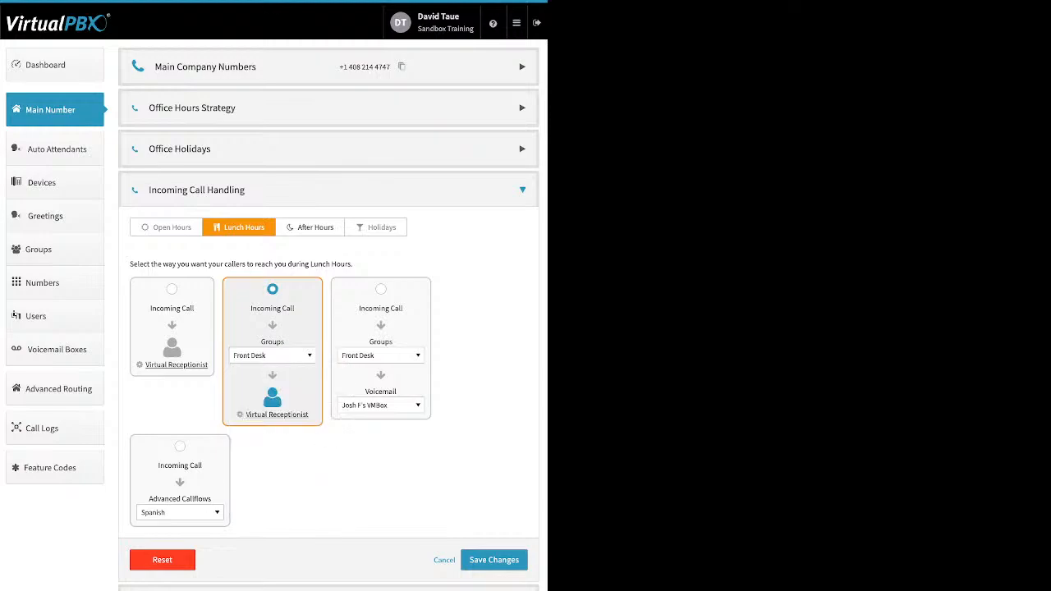
# On the After Hours tab, set the call destination before voicemail to Skip to Voicemail
pyautogui.click(310, 227)
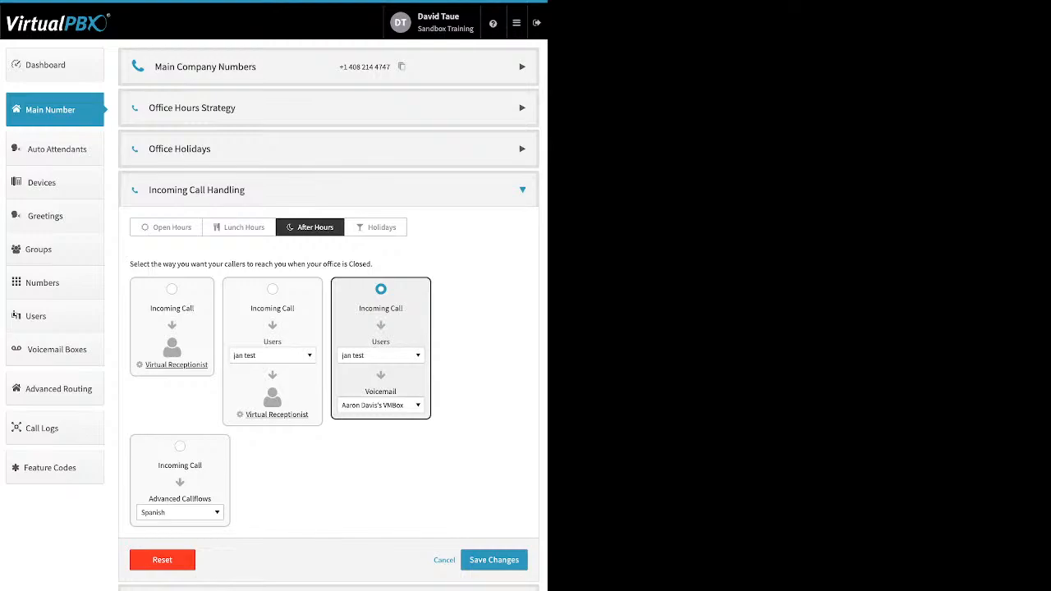
pyautogui.click(381, 356)
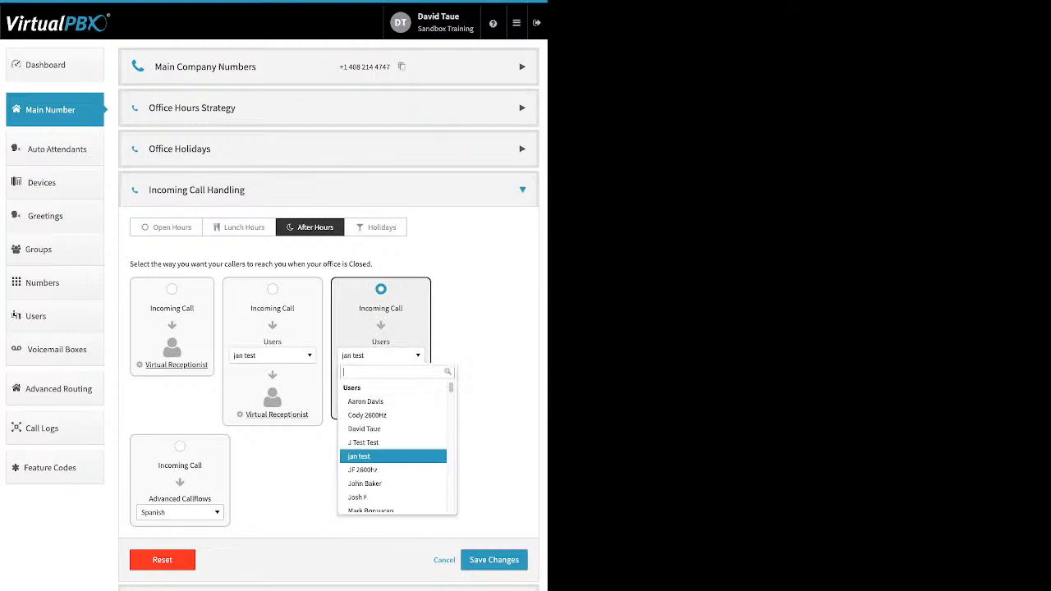
pyautogui.scroll(-1, 381, 430)
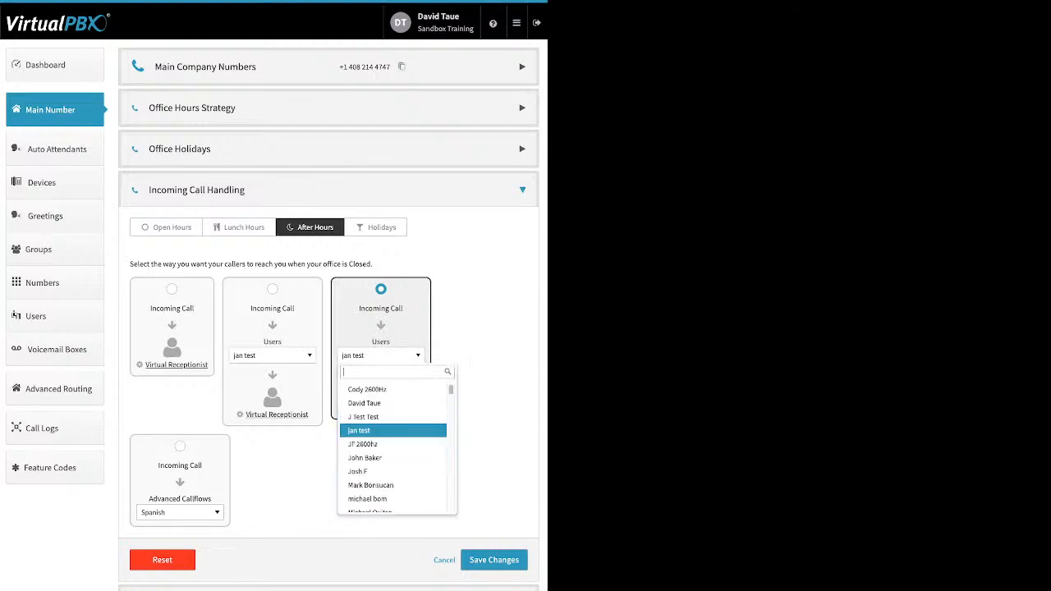
pyautogui.scroll(-3, 392, 425)
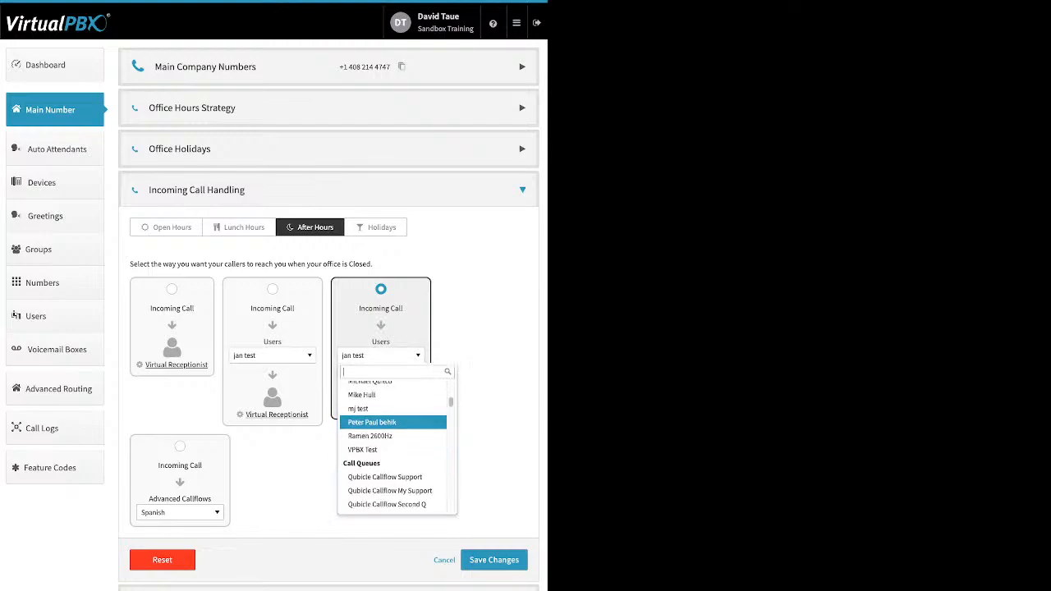
pyautogui.scroll(-10, 393, 422)
pyautogui.scroll(-10, 392, 422)
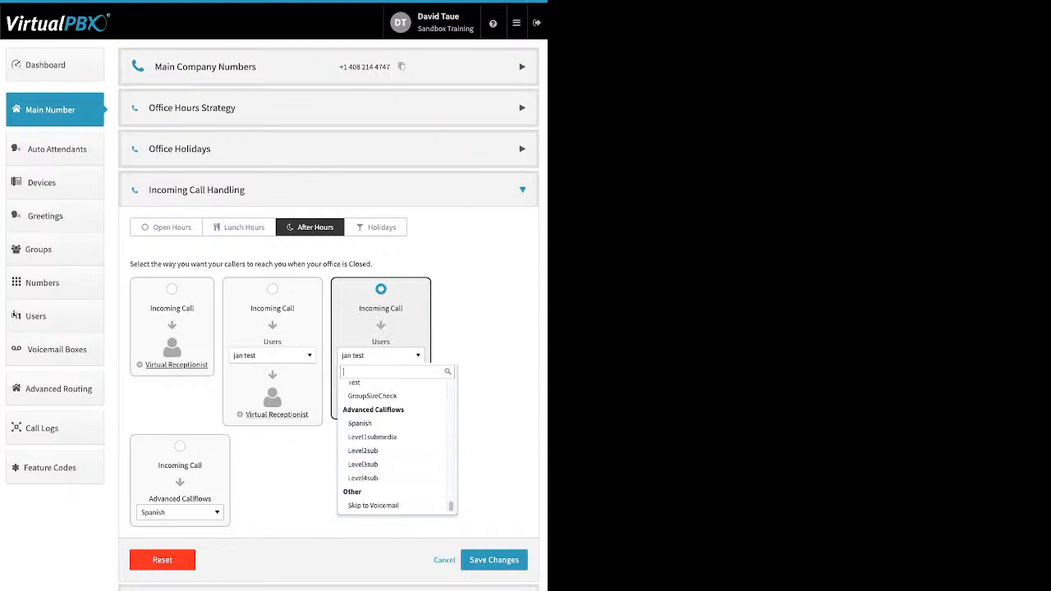
pyautogui.click(373, 505)
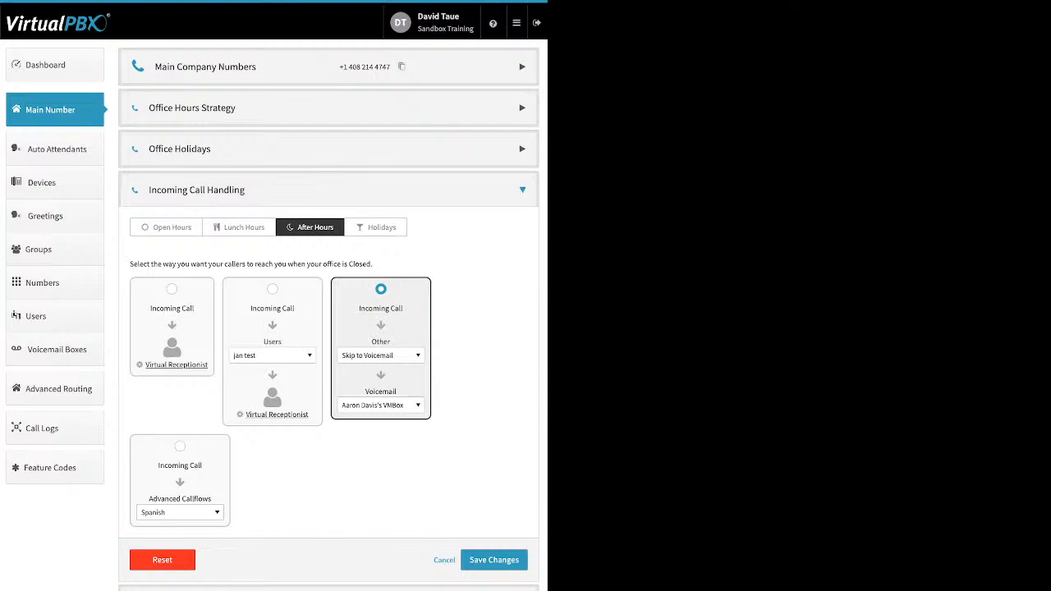
# On the Holidays tab, select the Advanced Callflows option routing to Spanish
pyautogui.click(381, 226)
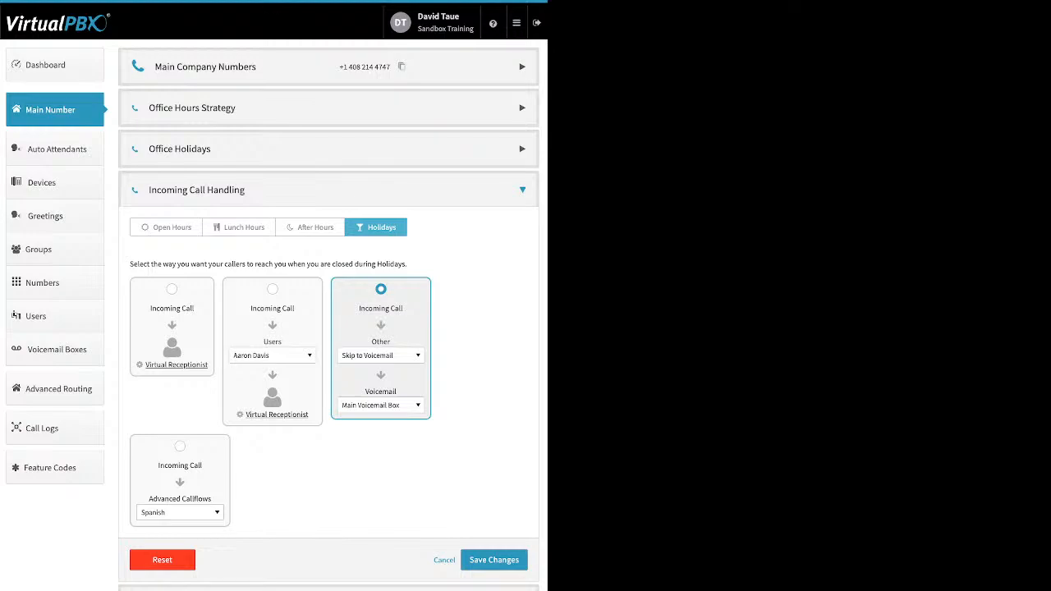
pyautogui.click(180, 446)
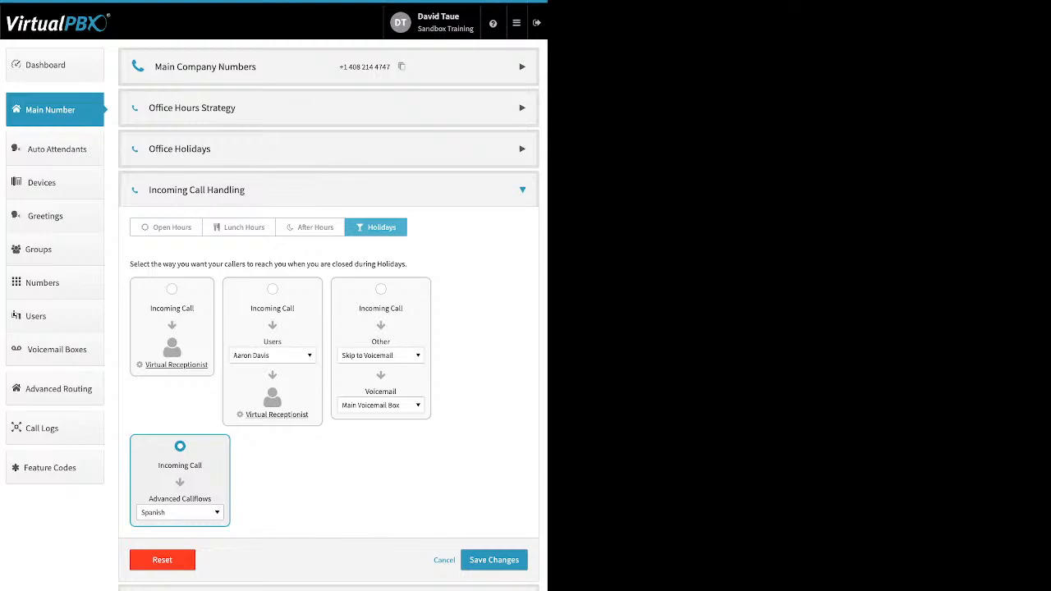
pyautogui.click(179, 512)
pyautogui.click(179, 512)
# Collapse Incoming Call Handling and open the Custom Greeting settings for the Main Conference Number
pyautogui.click(522, 190)
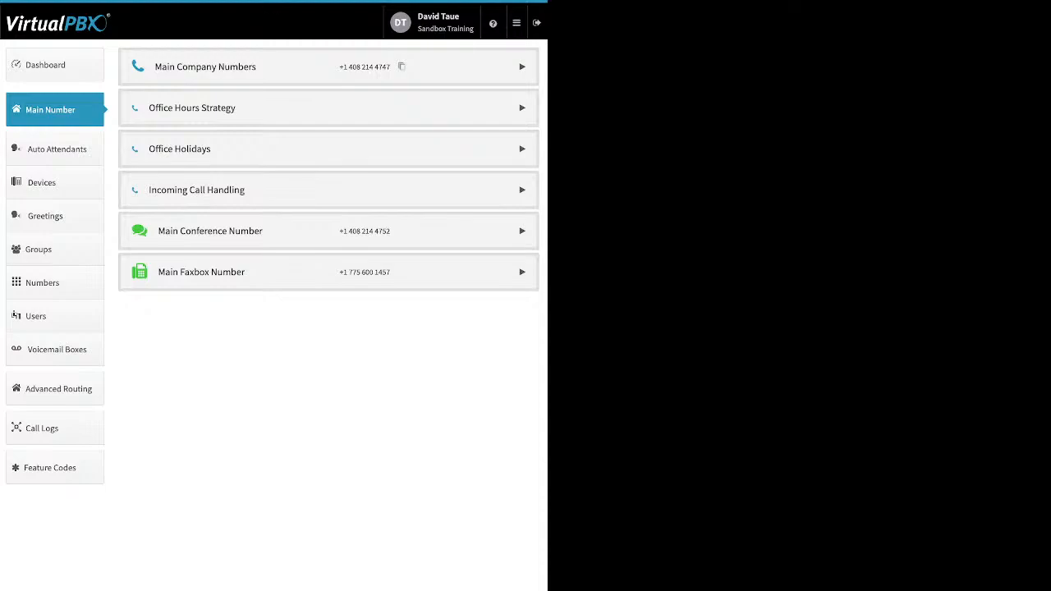
pyautogui.click(522, 231)
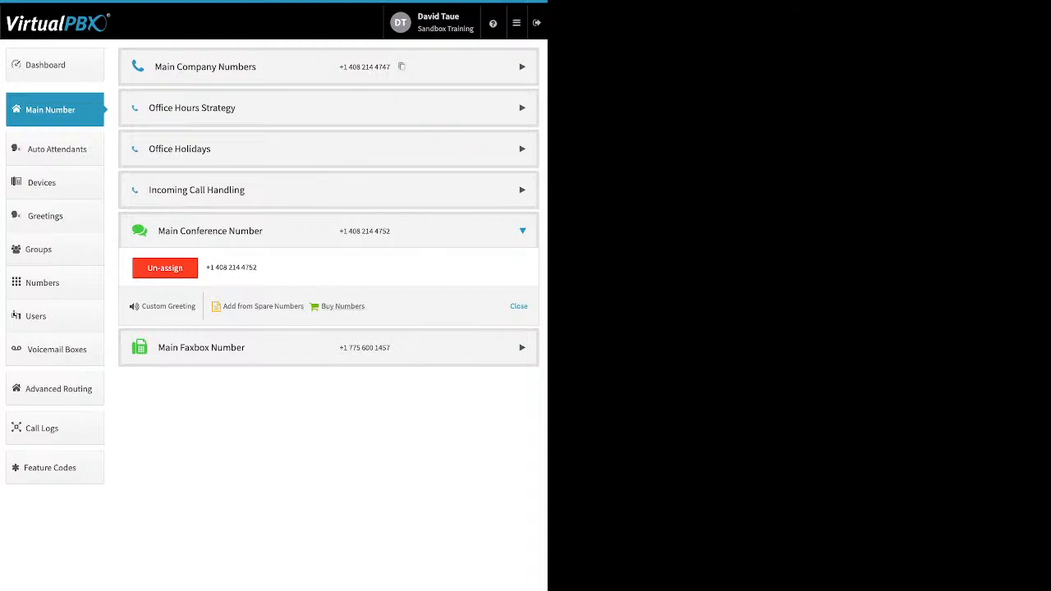
pyautogui.click(168, 307)
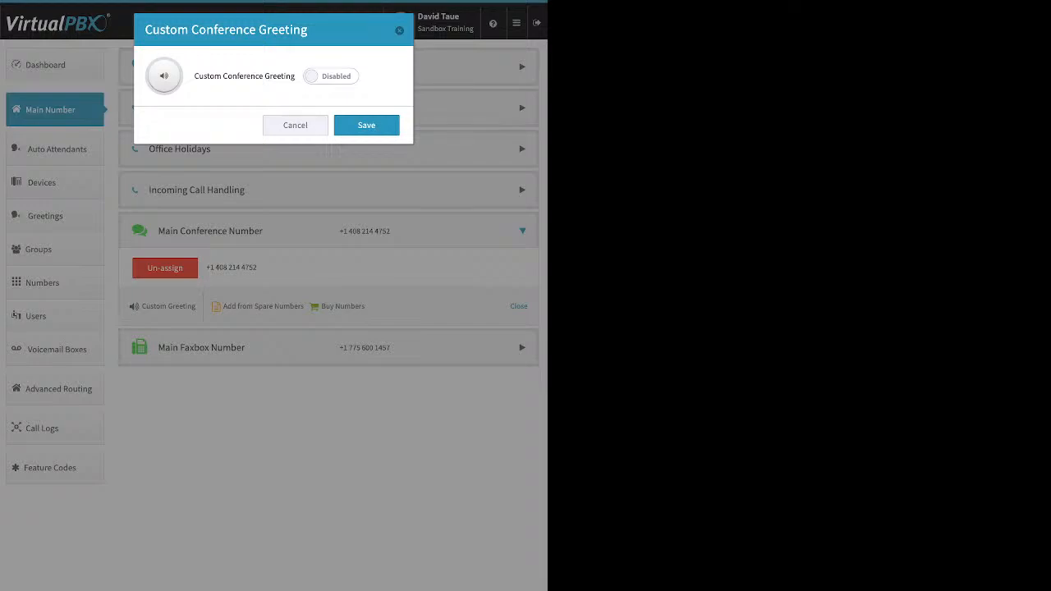
pyautogui.click(331, 76)
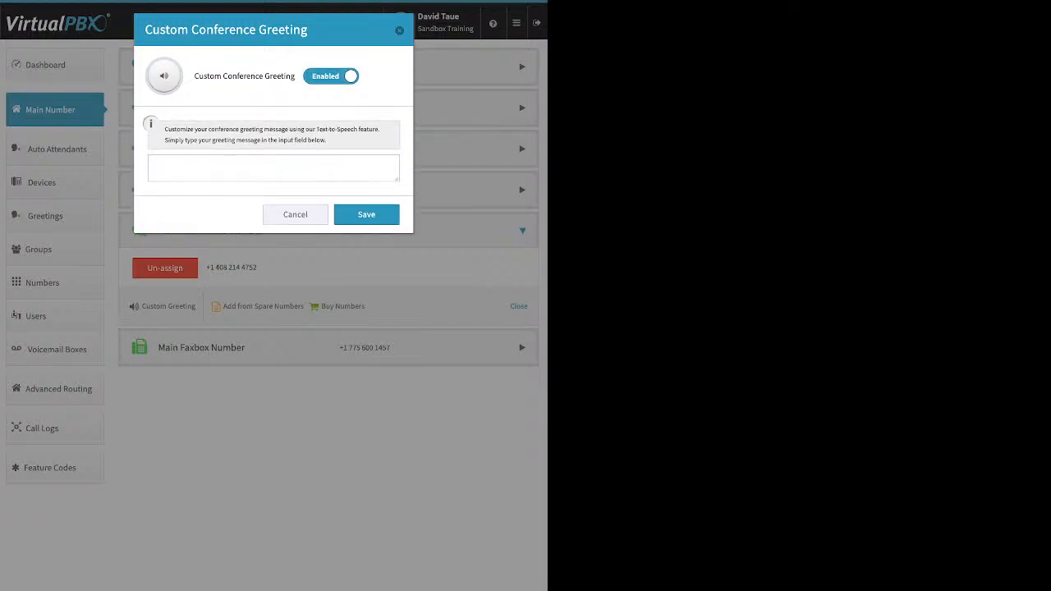
pyautogui.click(273, 168)
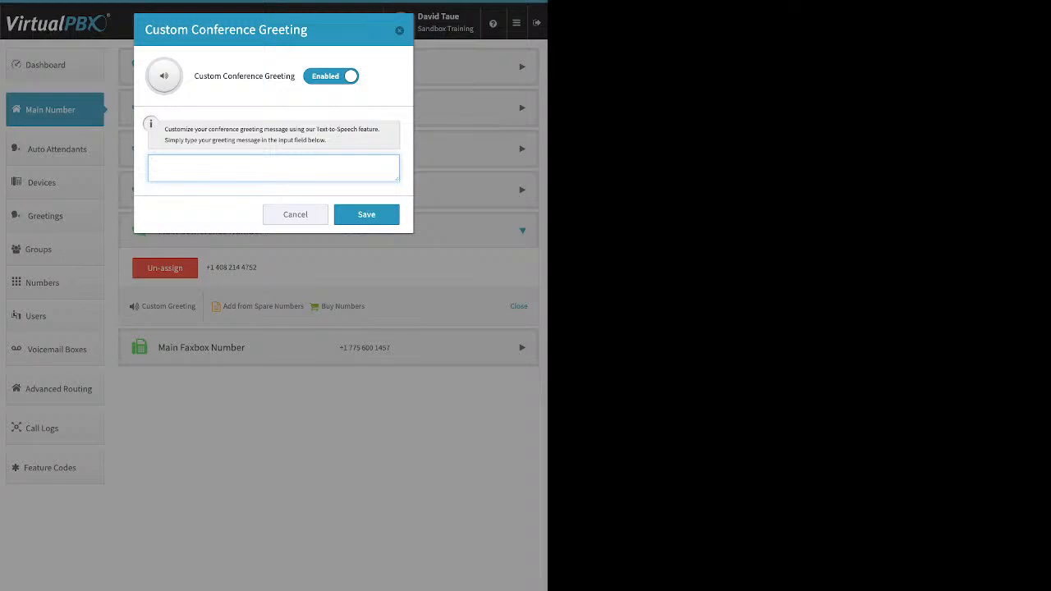
pyautogui.press('Escape')
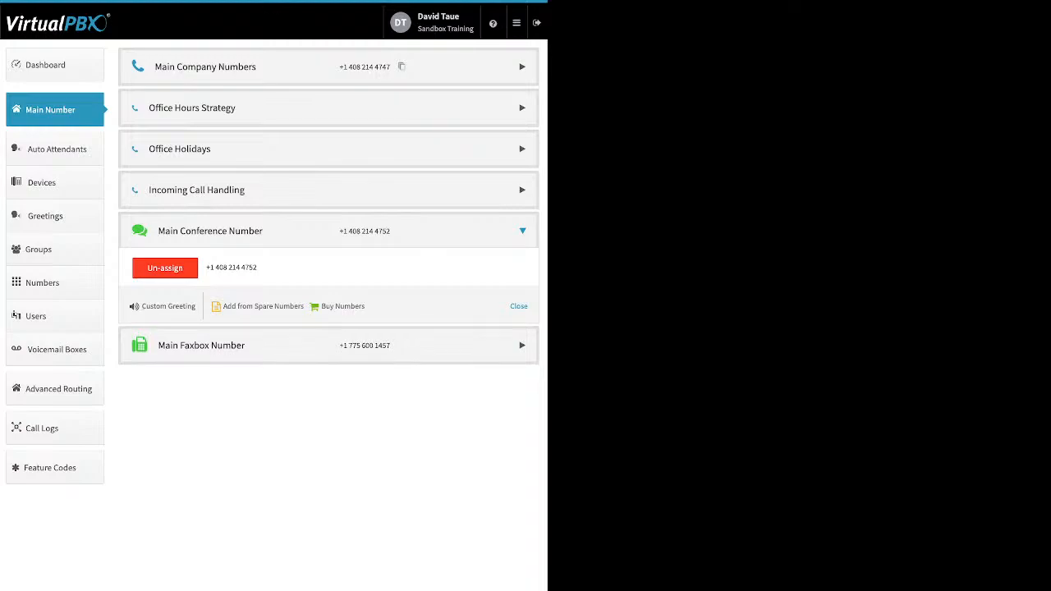
# Expand the Main Faxbox Number section and unassign its current number
pyautogui.click(522, 272)
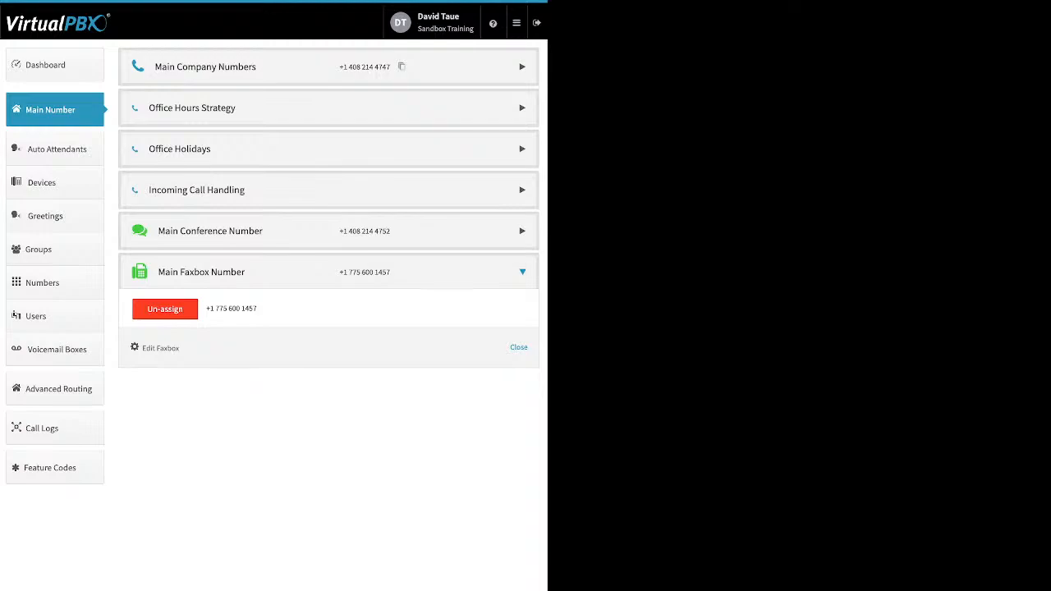
pyautogui.click(165, 309)
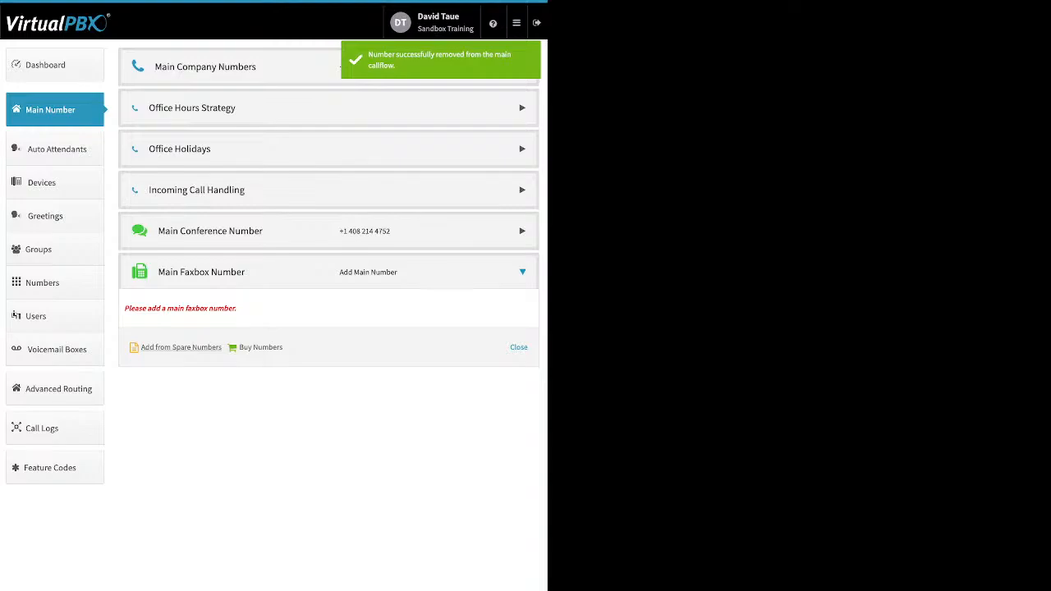
# Add the faxbox's former number back as the main faxbox number from the spare numbers list
pyautogui.click(181, 347)
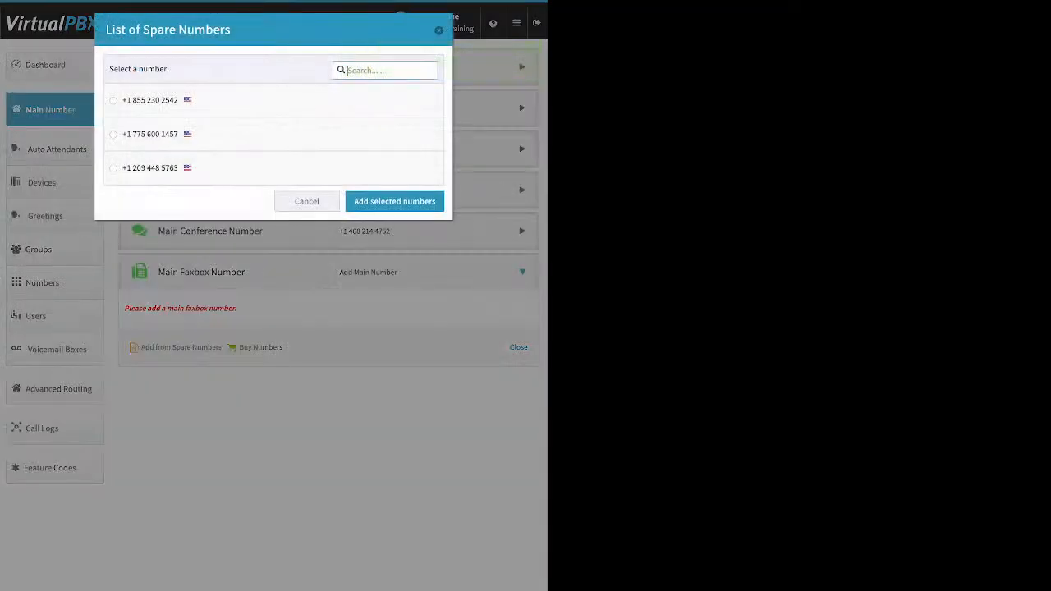
pyautogui.click(114, 135)
pyautogui.click(394, 201)
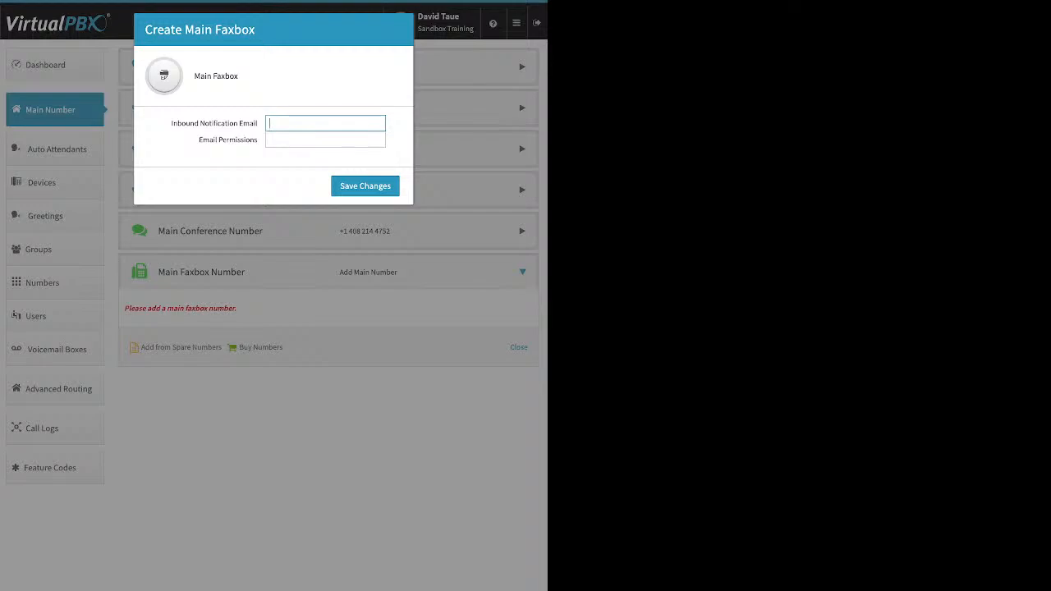
# Create the main faxbox with the user's e-mail as inbound notification email and virtualpbx.com as email permissions
pyautogui.press('Tab')
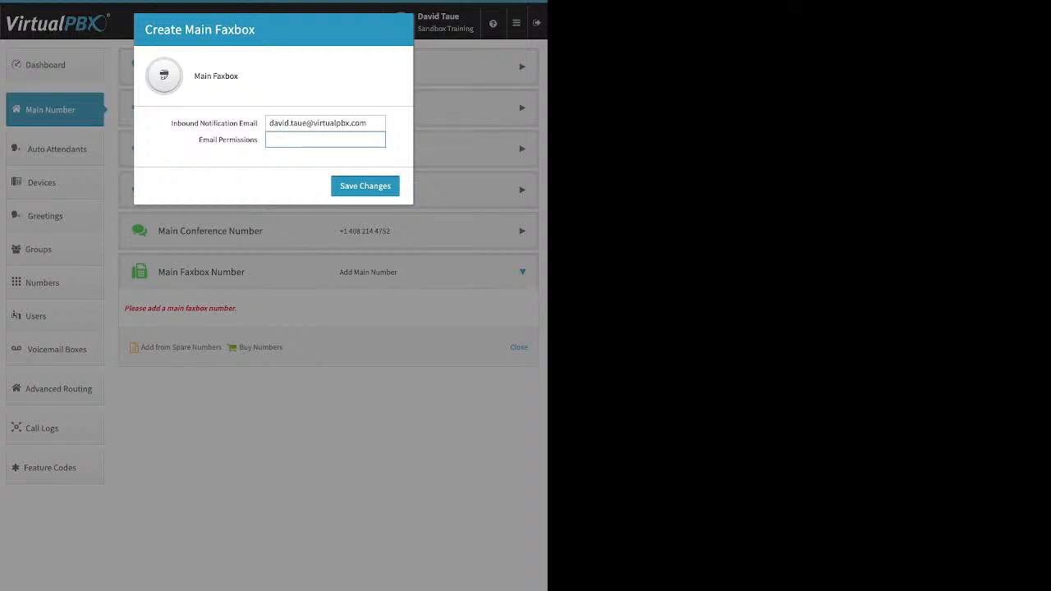
pyautogui.write('virtualpbx.com')
pyautogui.click(365, 186)
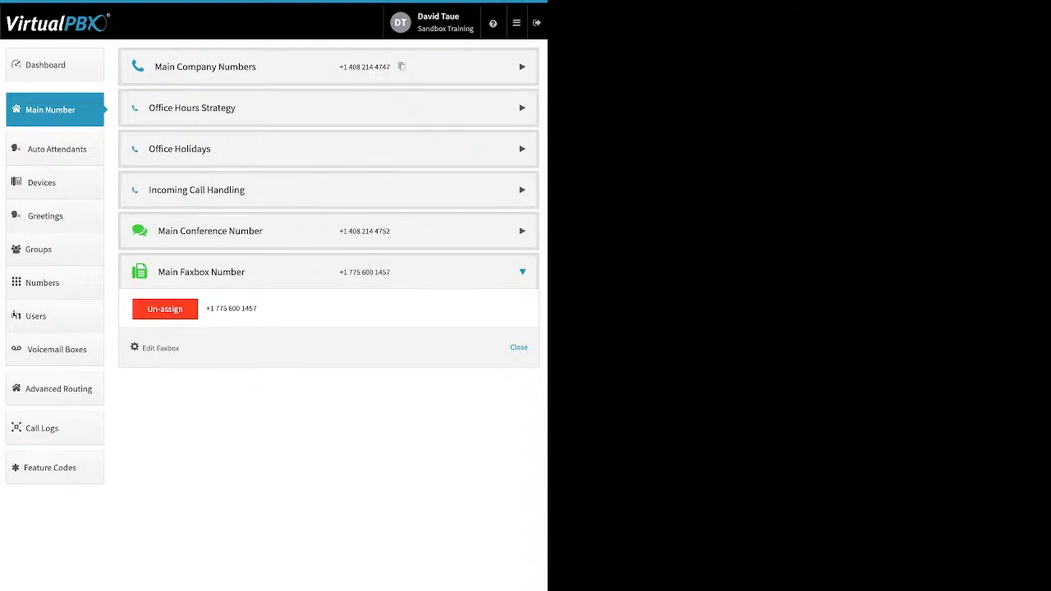
# Go to Auto Attendants and open the new attendant form, then close it without creating one
pyautogui.click(57, 149)
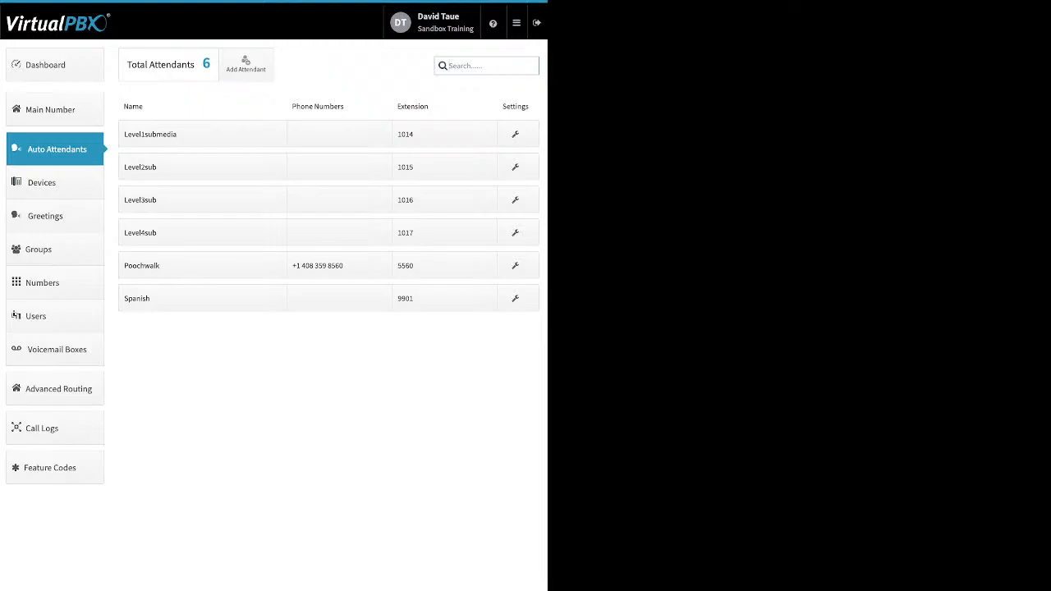
pyautogui.click(246, 65)
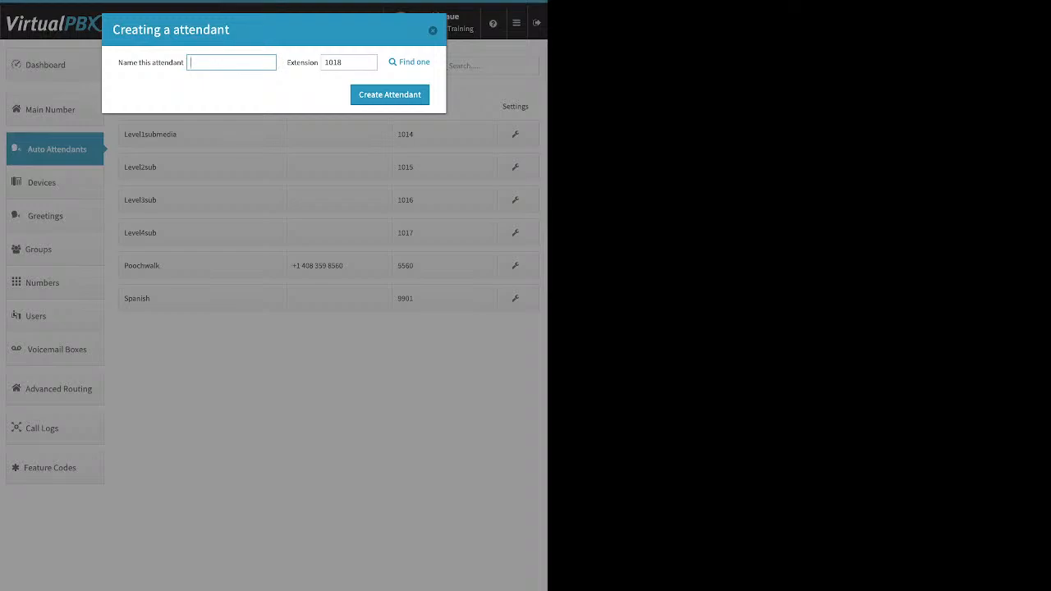
pyautogui.press('Escape')
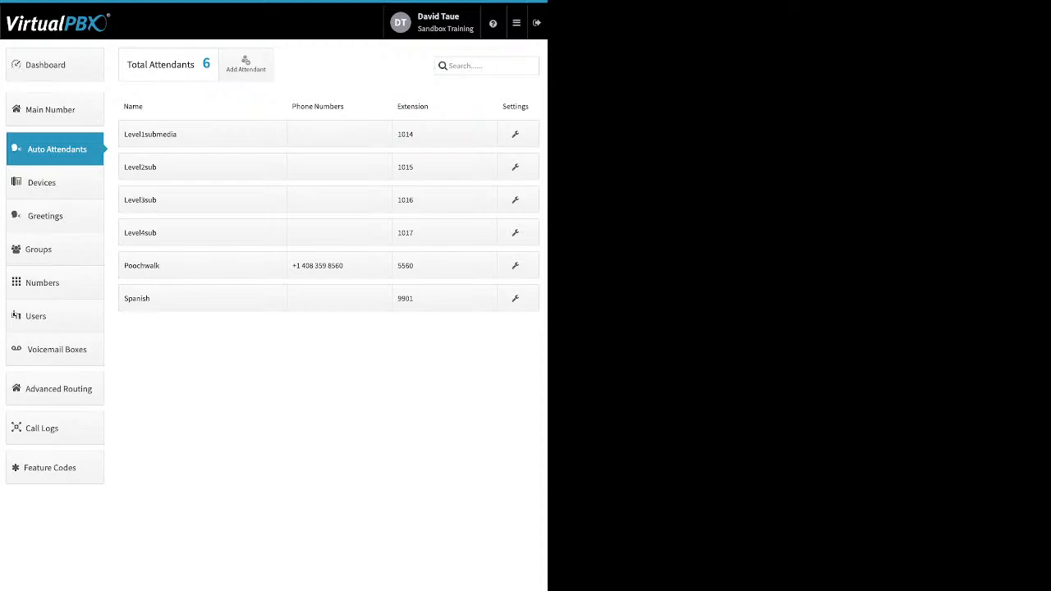
# Expand the Spanish attendant's options and close them without changes
pyautogui.click(202, 298)
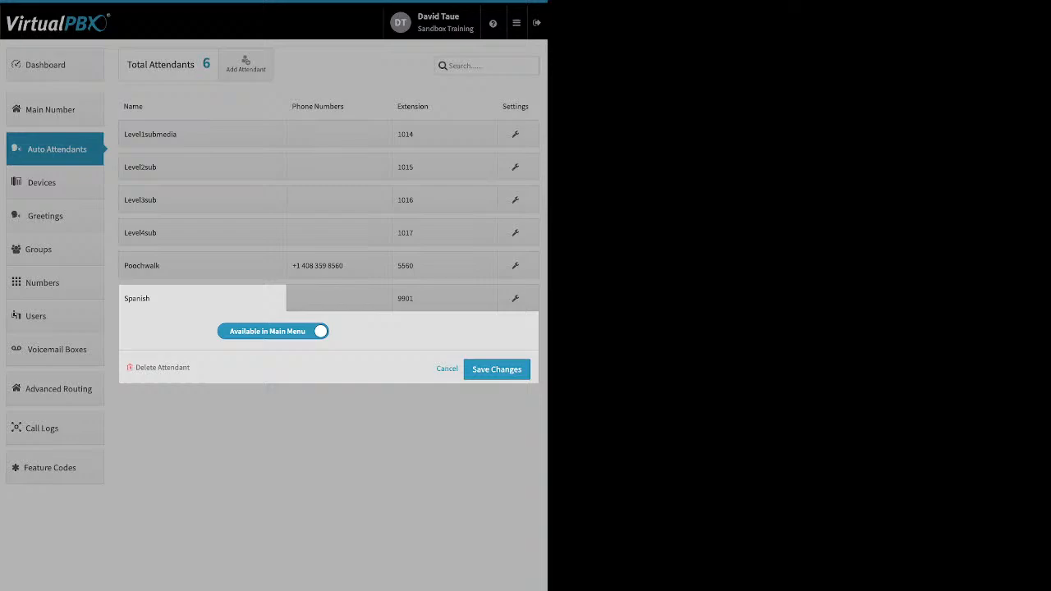
pyautogui.click(447, 369)
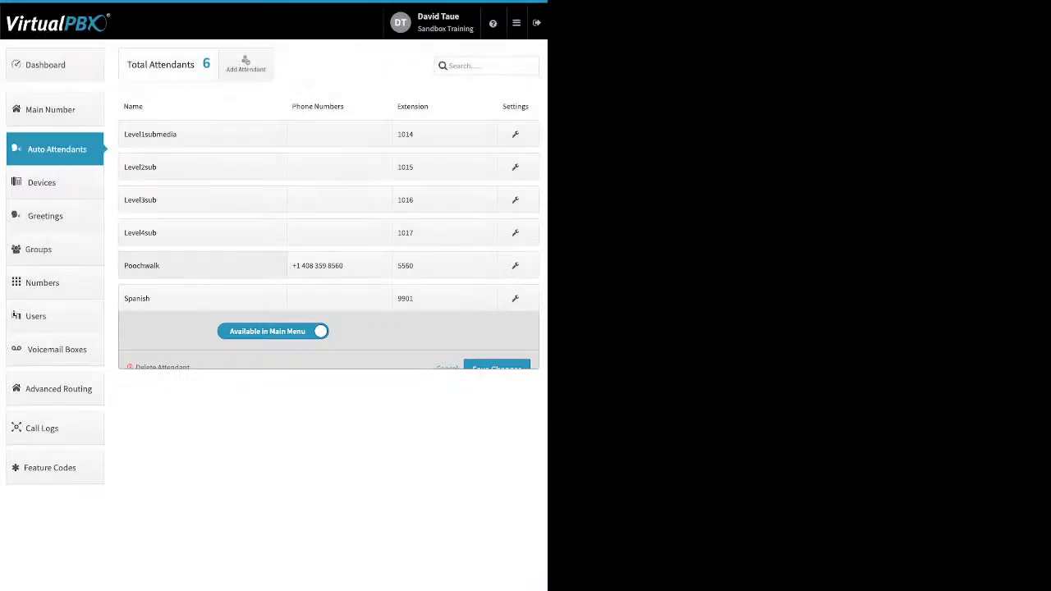
pyautogui.click(202, 265)
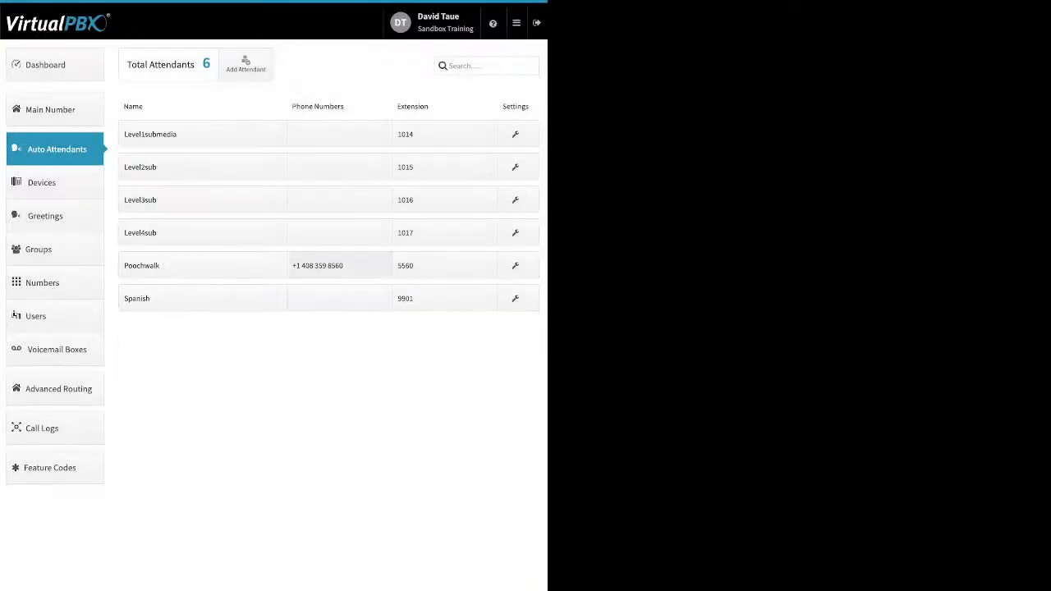
pyautogui.click(339, 265)
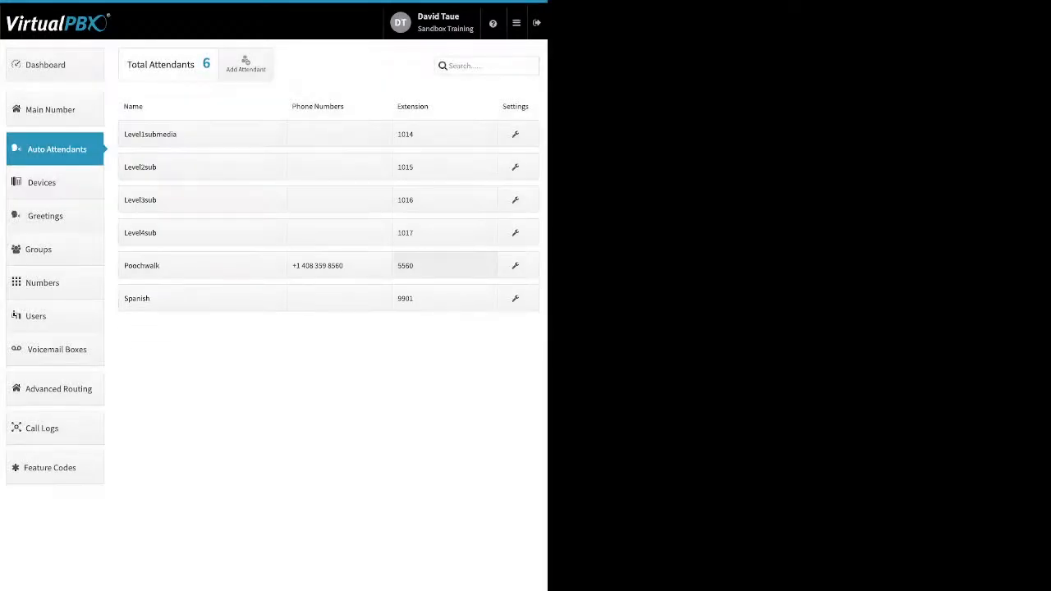
pyautogui.click(443, 266)
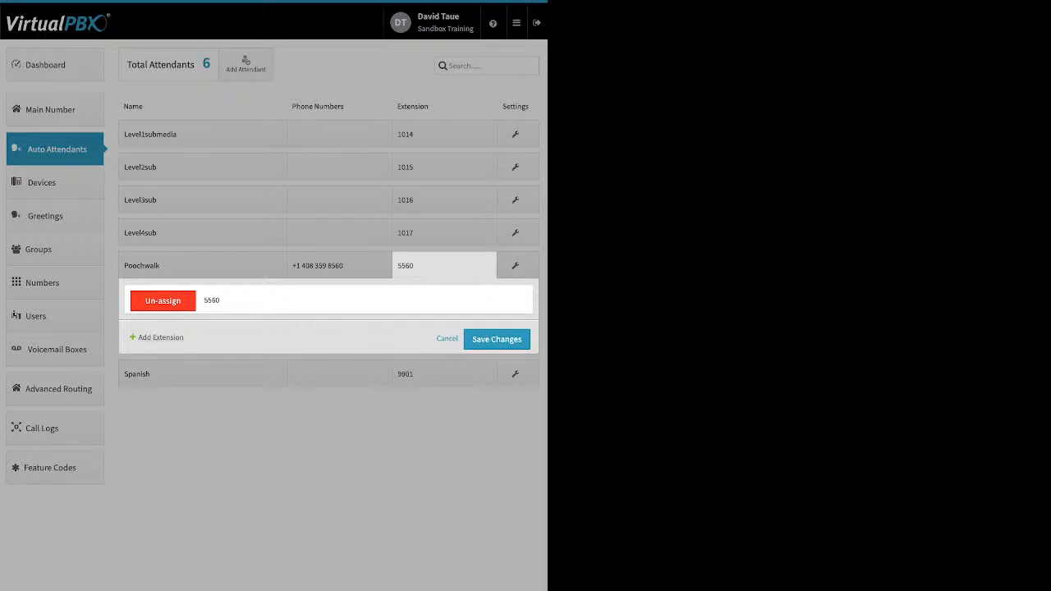
pyautogui.click(160, 337)
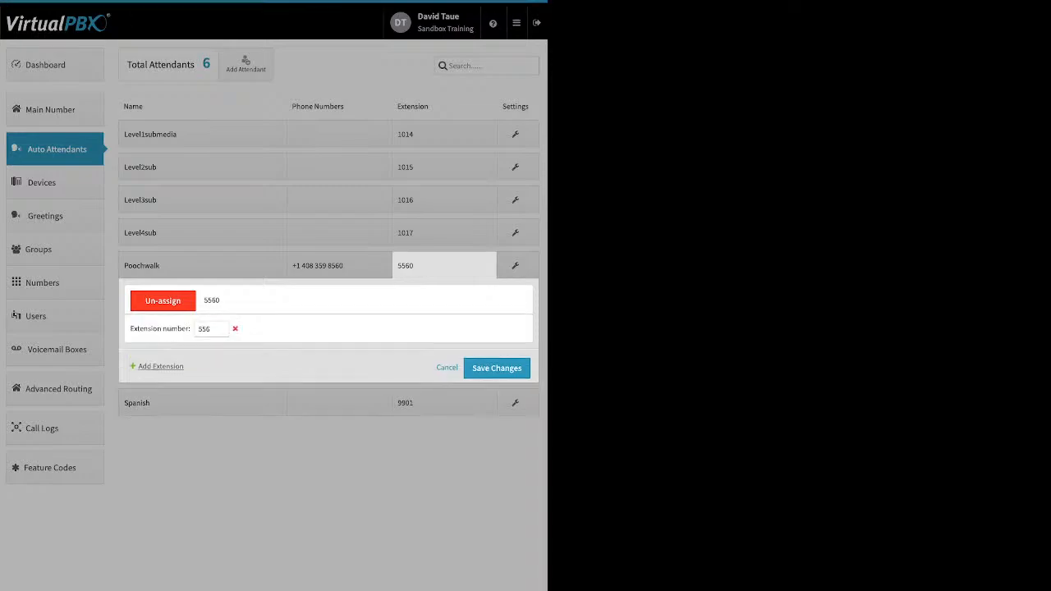
pyautogui.click(235, 329)
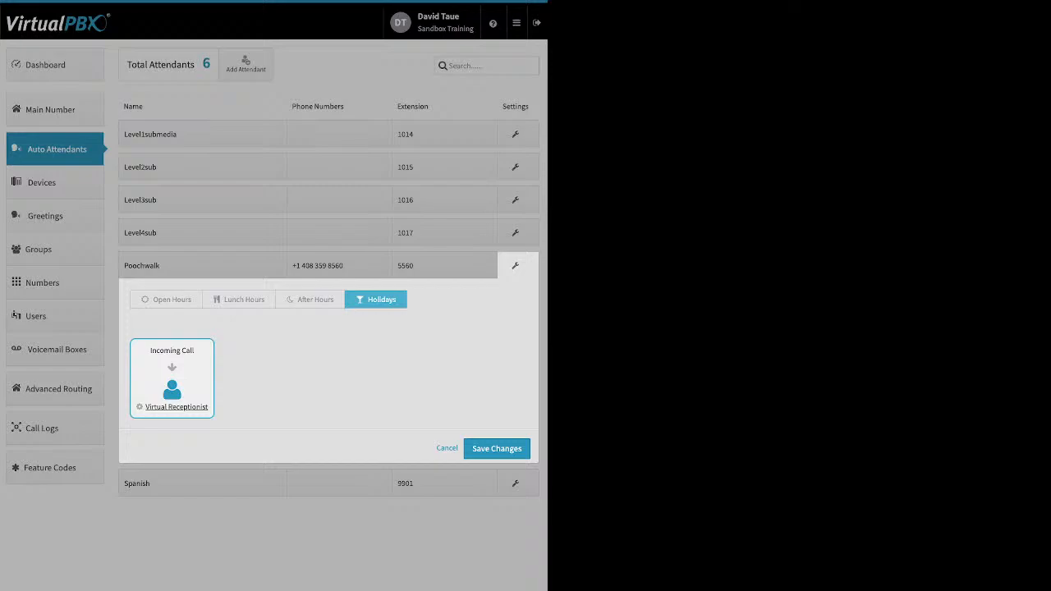
# Open the Poochwalk attendant's Open Hours Virtual Receptionist menu, save it, and close the call flow
pyautogui.click(166, 299)
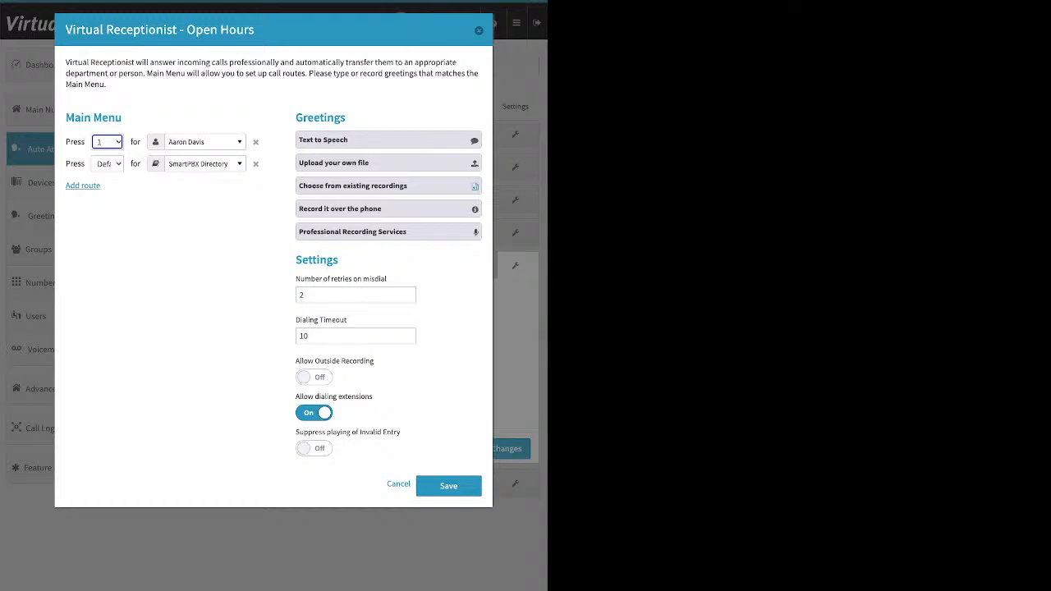
pyautogui.moveTo(108, 188); pyautogui.dragTo(75, 187)
pyautogui.click(449, 486)
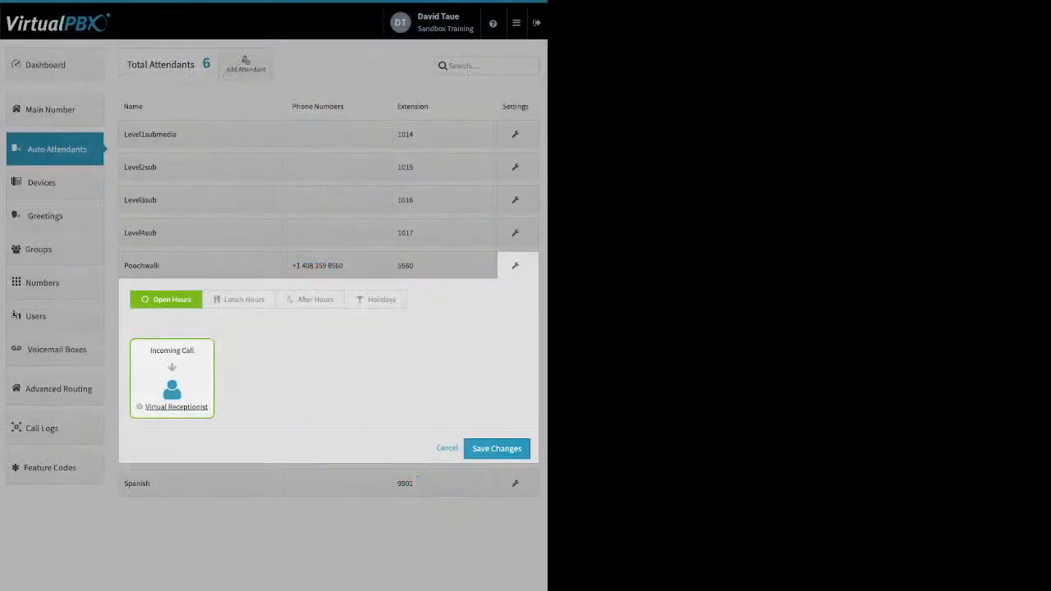
pyautogui.click(447, 448)
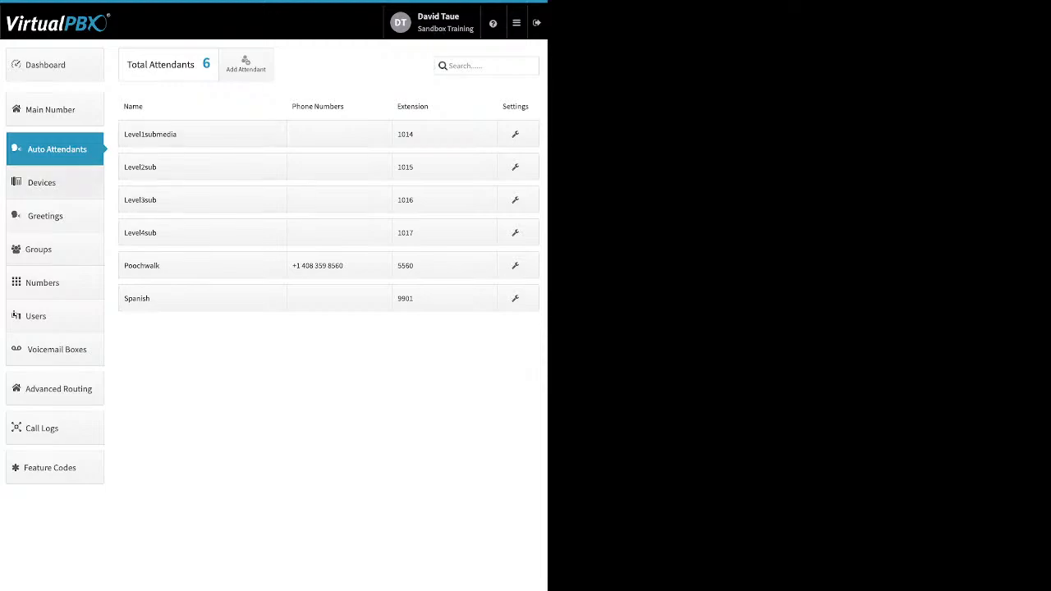
# Go to Devices and begin adding a SIP phone, browsing brands and selecting the Cisco 525g2 model
pyautogui.click(41, 182)
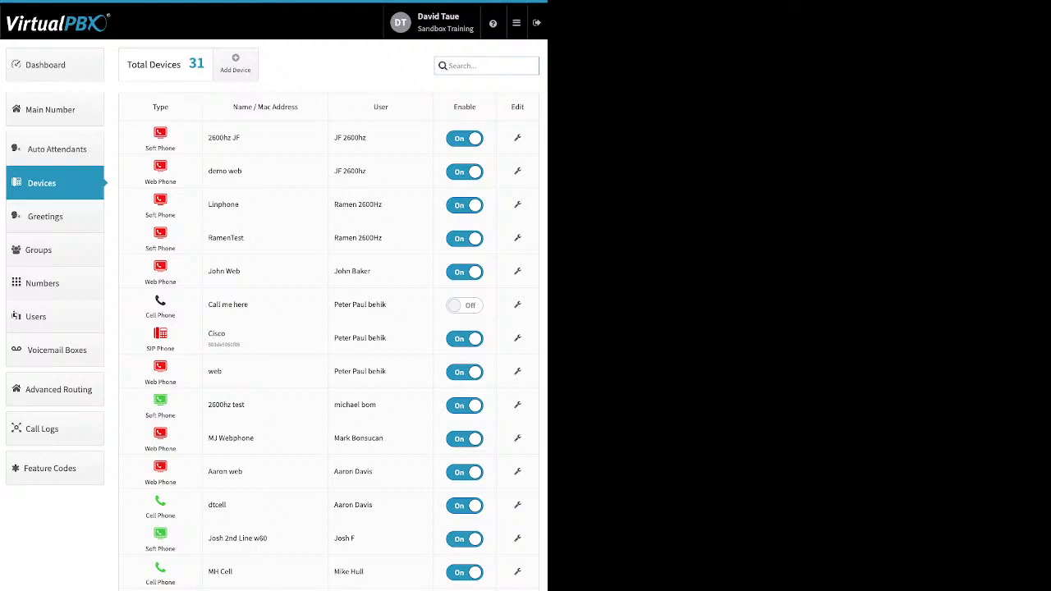
pyautogui.click(235, 63)
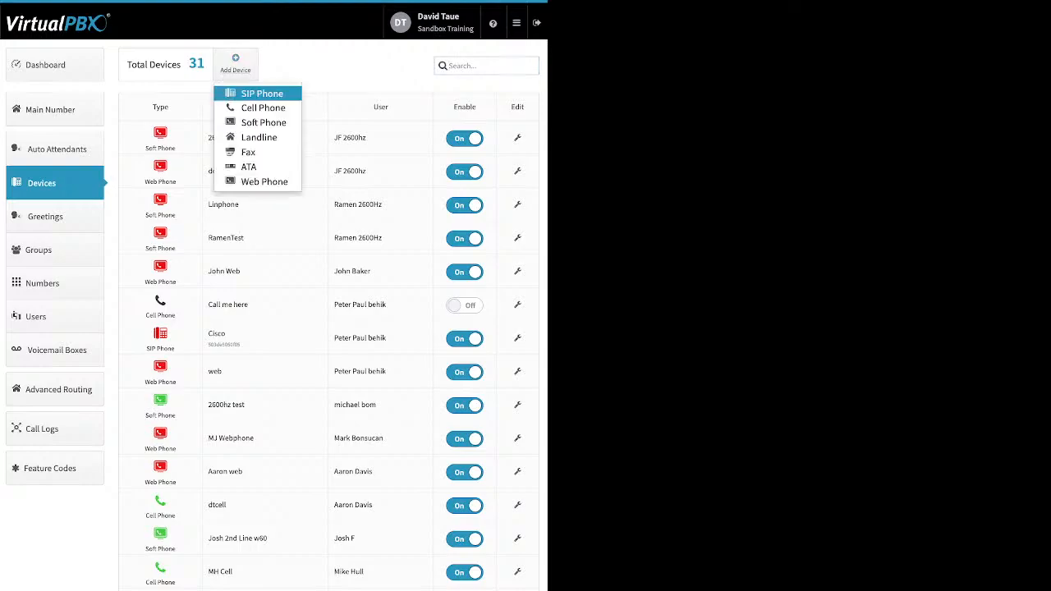
pyautogui.click(261, 93)
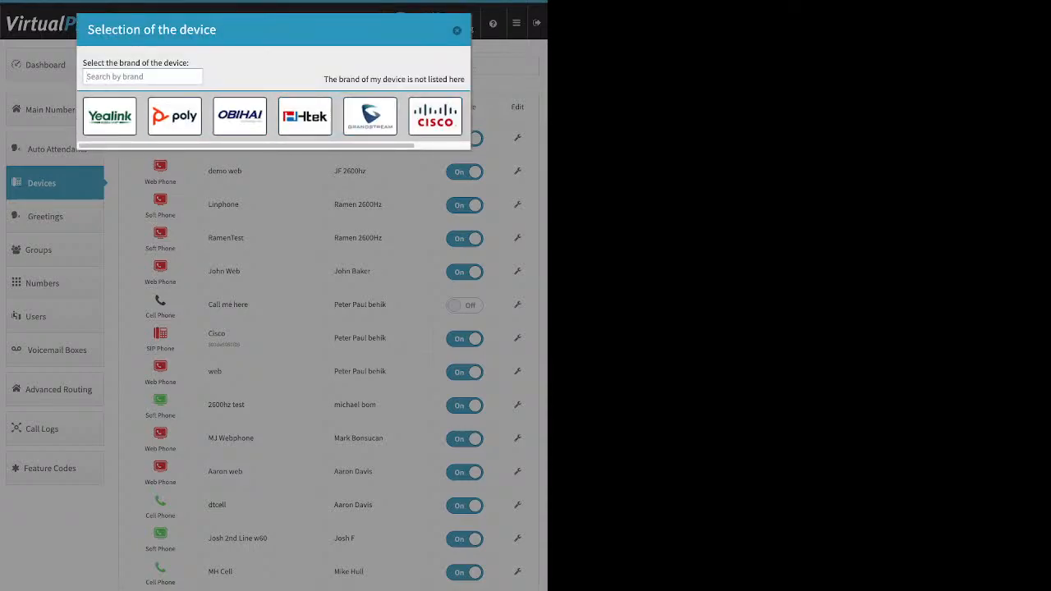
pyautogui.click(305, 116)
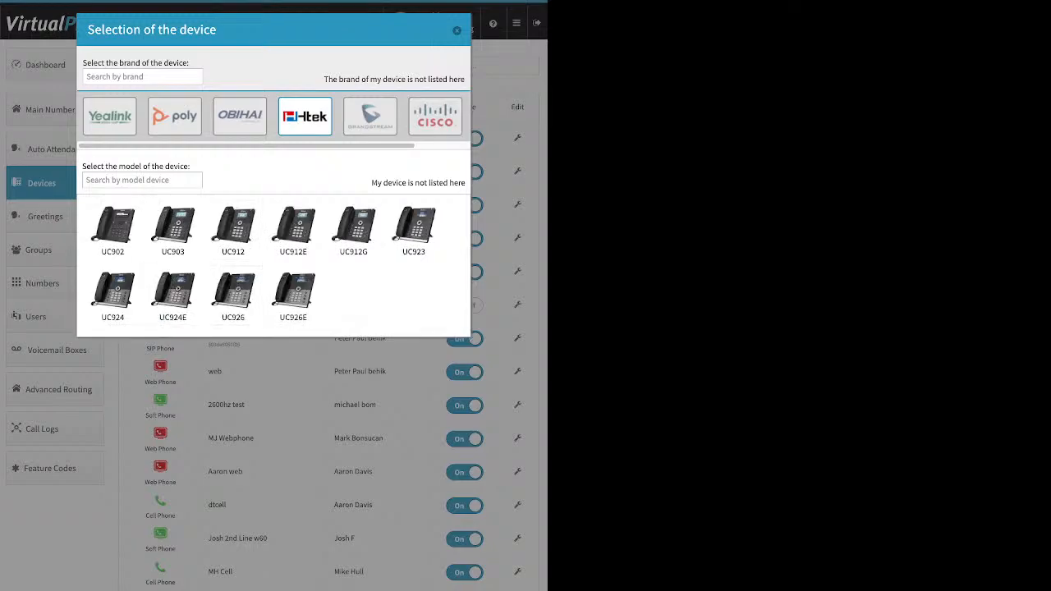
pyautogui.click(109, 117)
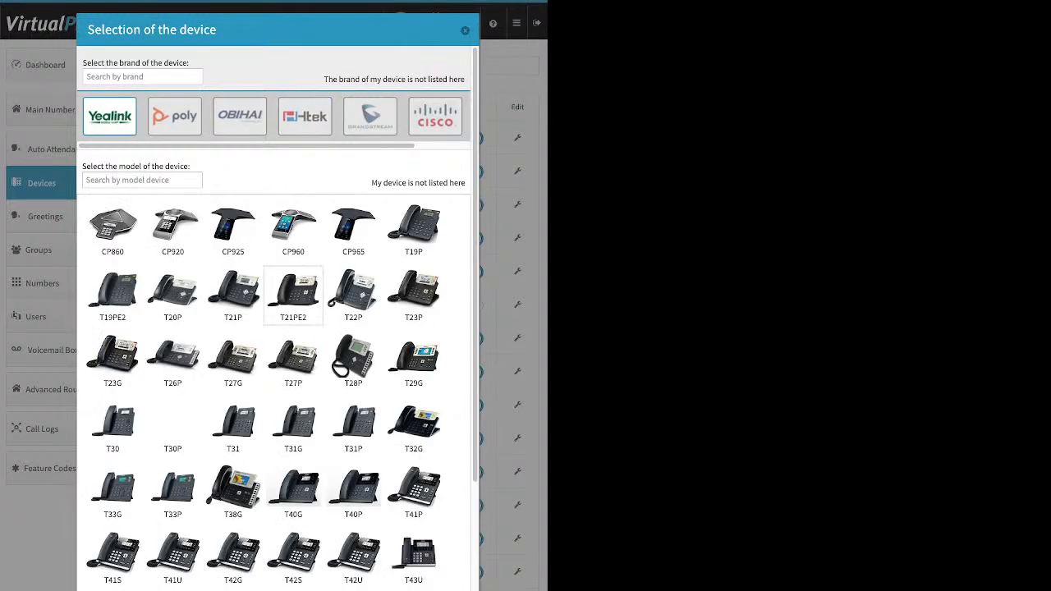
pyautogui.scroll(-3, 353, 295)
pyautogui.scroll(3, 353, 328)
pyautogui.click(435, 116)
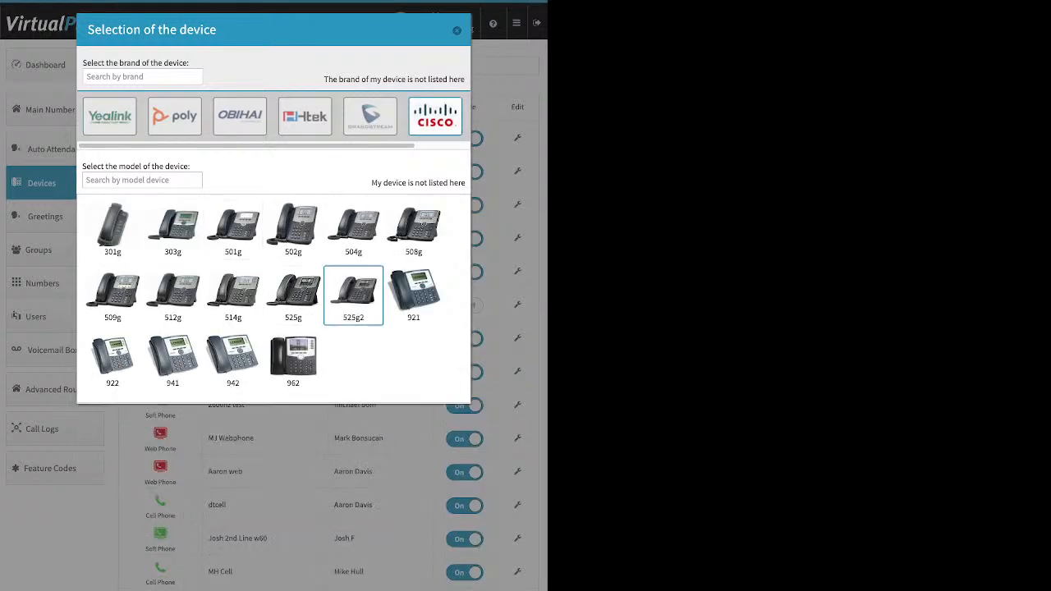
pyautogui.click(353, 295)
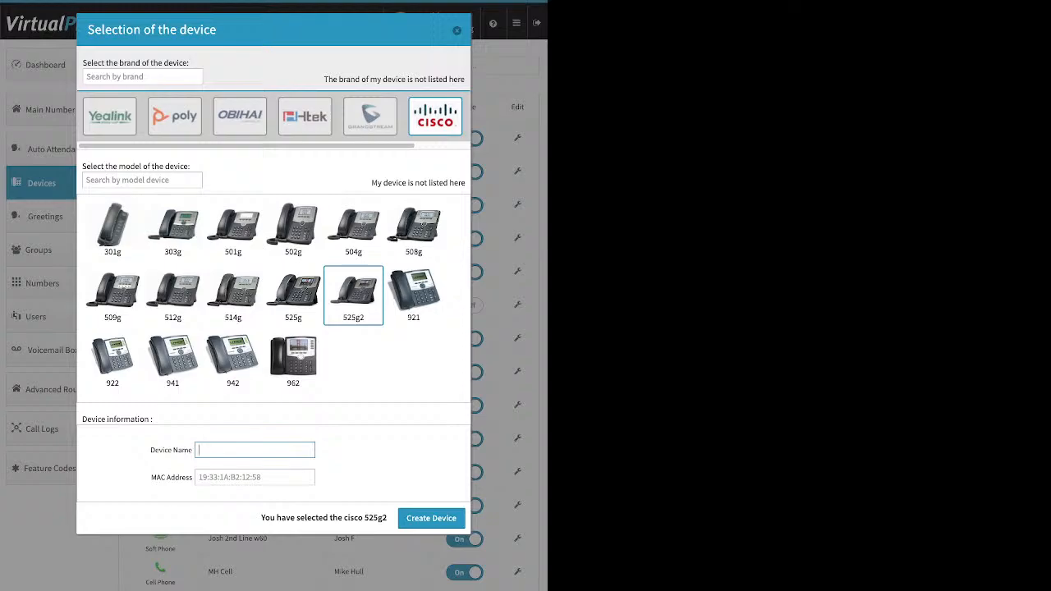
pyautogui.click(255, 477)
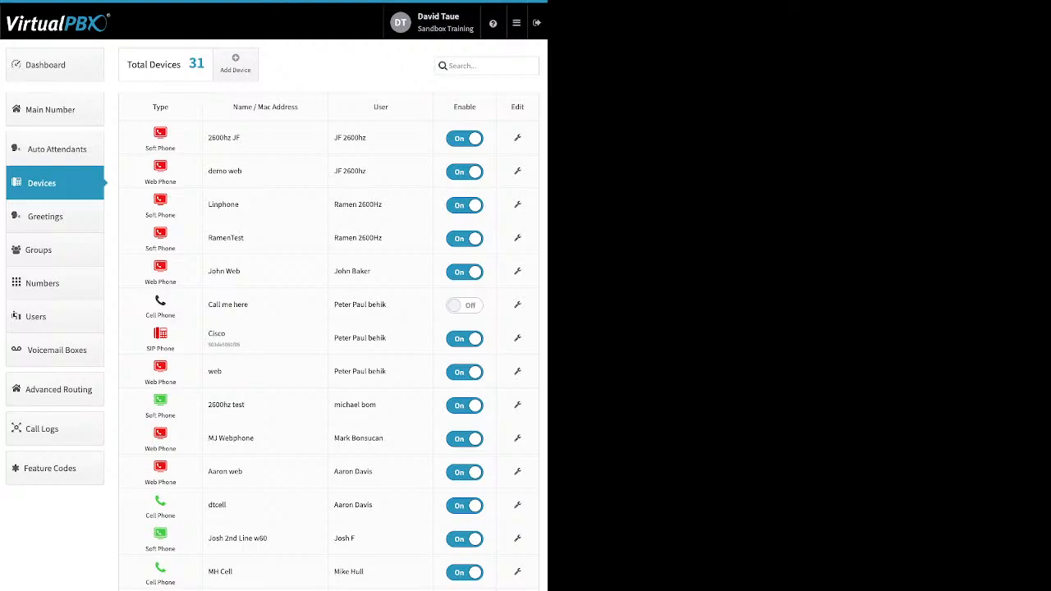
pyautogui.click(234, 63)
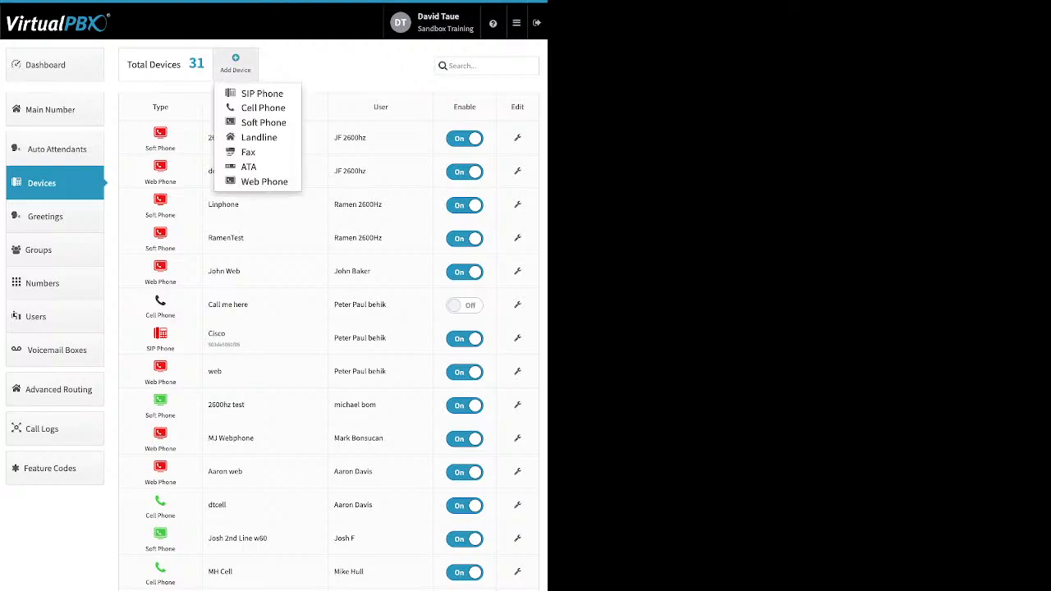
pyautogui.click(261, 93)
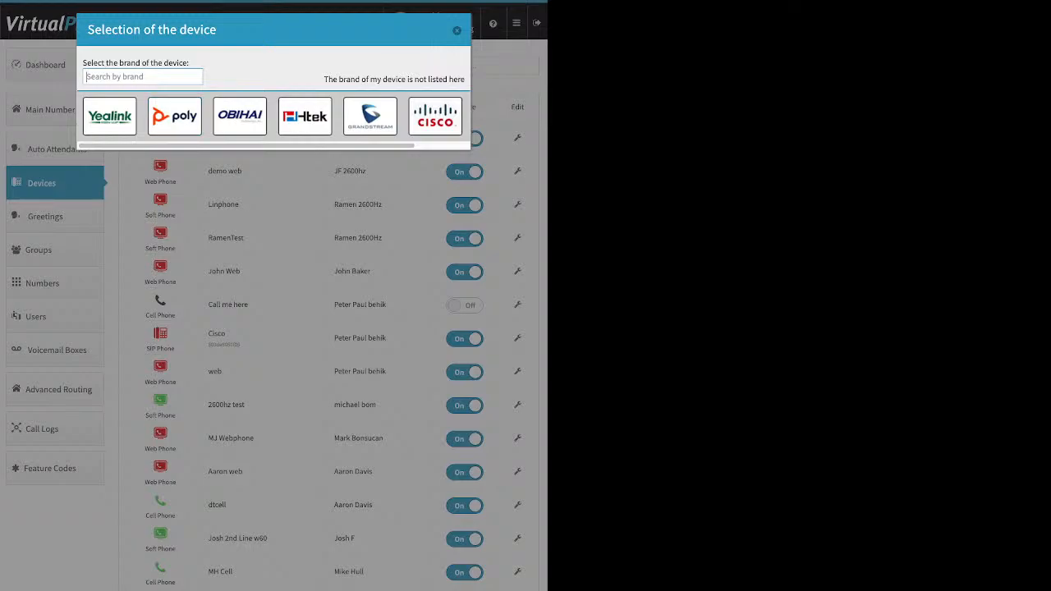
pyautogui.click(456, 31)
# Open the new cell phone form and close it without creating a device
pyautogui.click(235, 63)
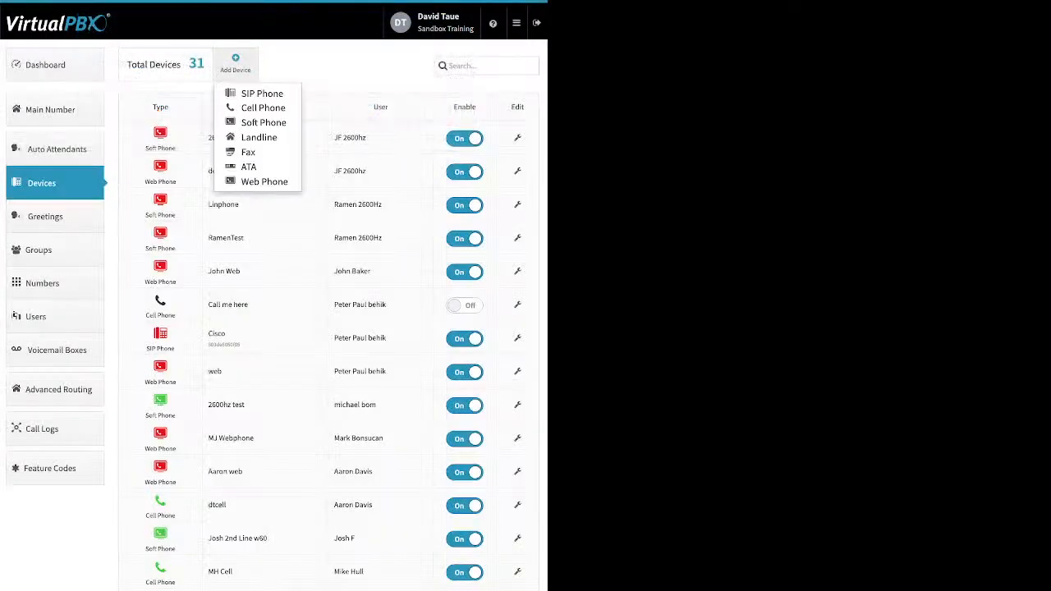
pyautogui.click(263, 108)
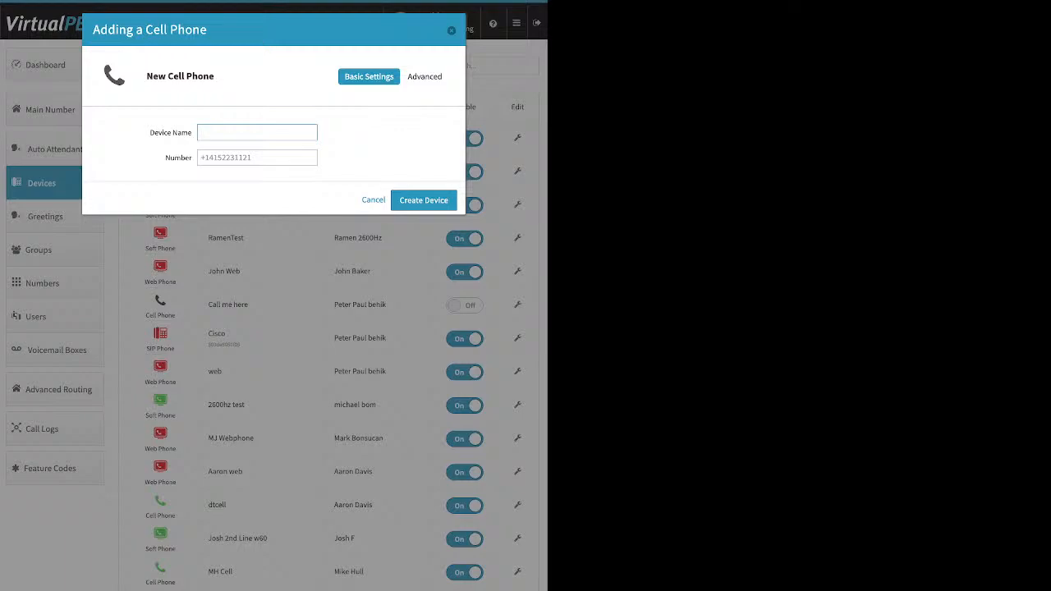
pyautogui.click(257, 158)
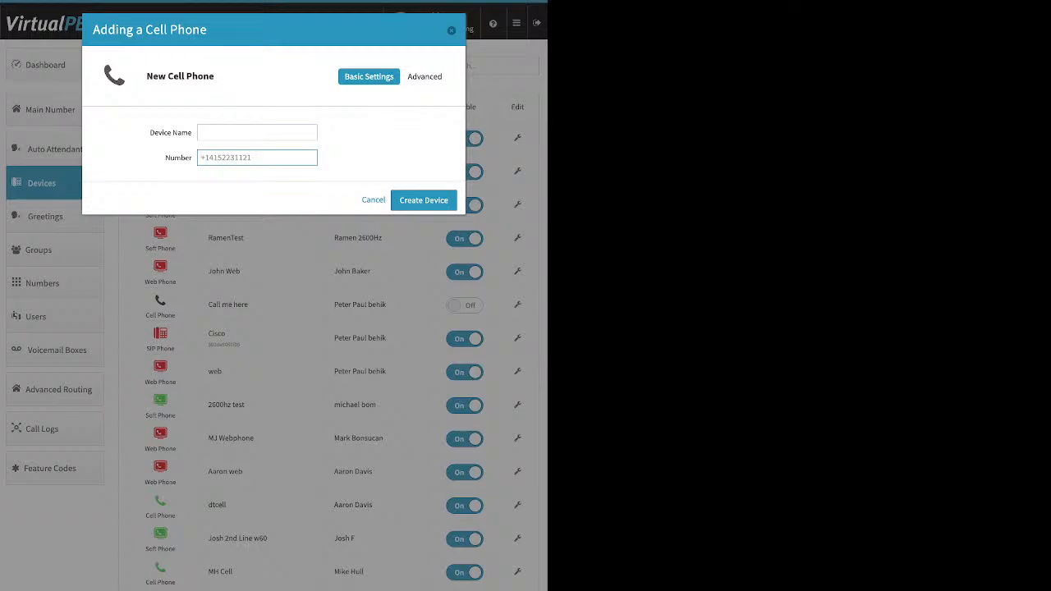
pyautogui.press('Escape')
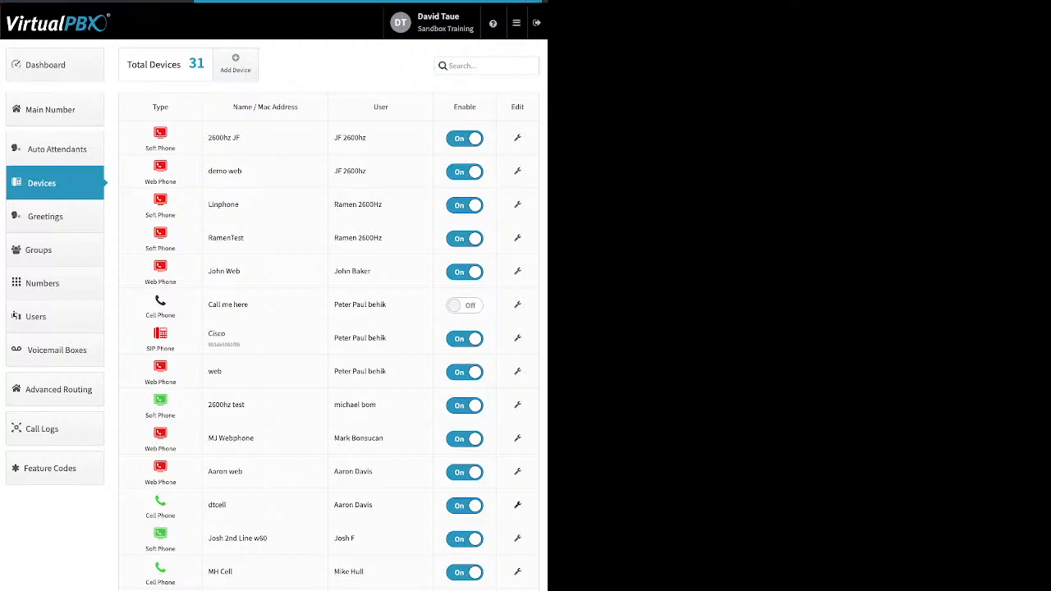
# Open the dtcell cell phone's advanced options, review its voicemail and caller ID checkboxes, and close without saving
pyautogui.click(517, 505)
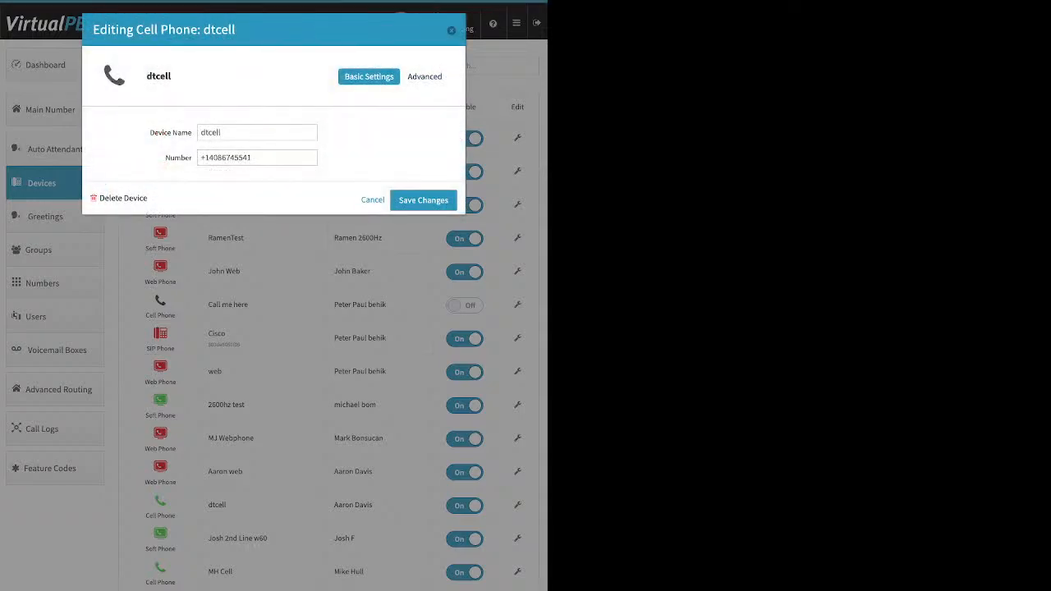
pyautogui.click(428, 77)
pyautogui.click(411, 97)
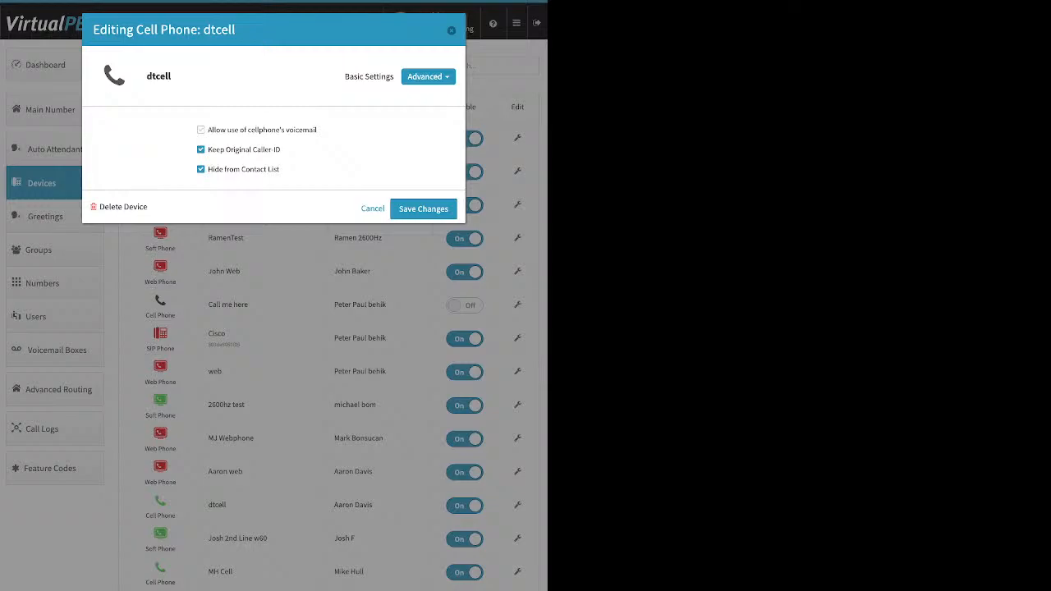
pyautogui.moveTo(317, 130)
pyautogui.mouseDown()
pyautogui.moveTo(212, 130)
pyautogui.moveTo(316, 130)
pyautogui.mouseUp()
pyautogui.moveTo(232, 130); pyautogui.dragTo(317, 129)
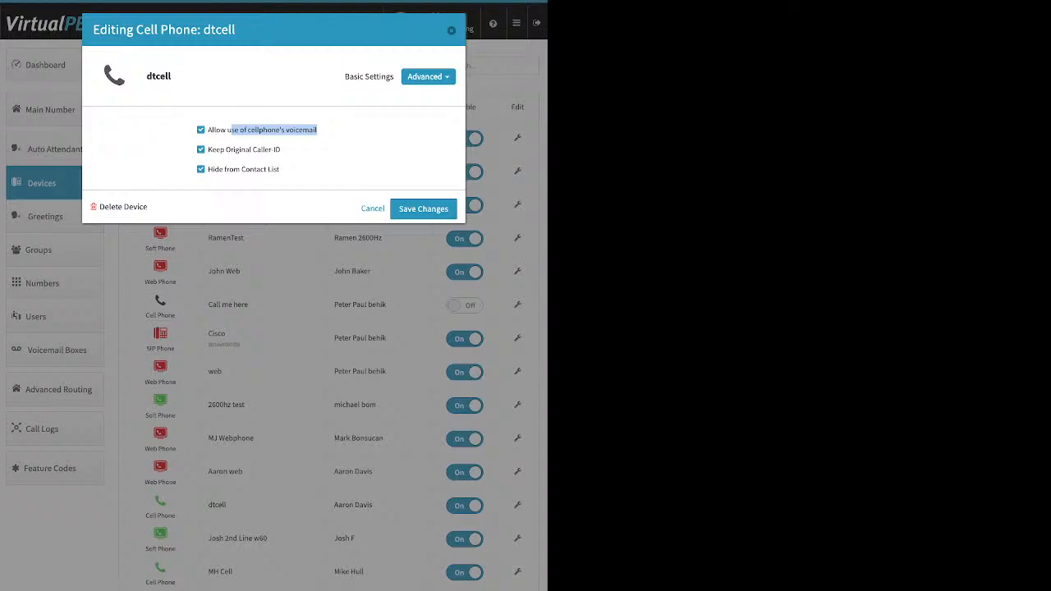
pyautogui.click(317, 129)
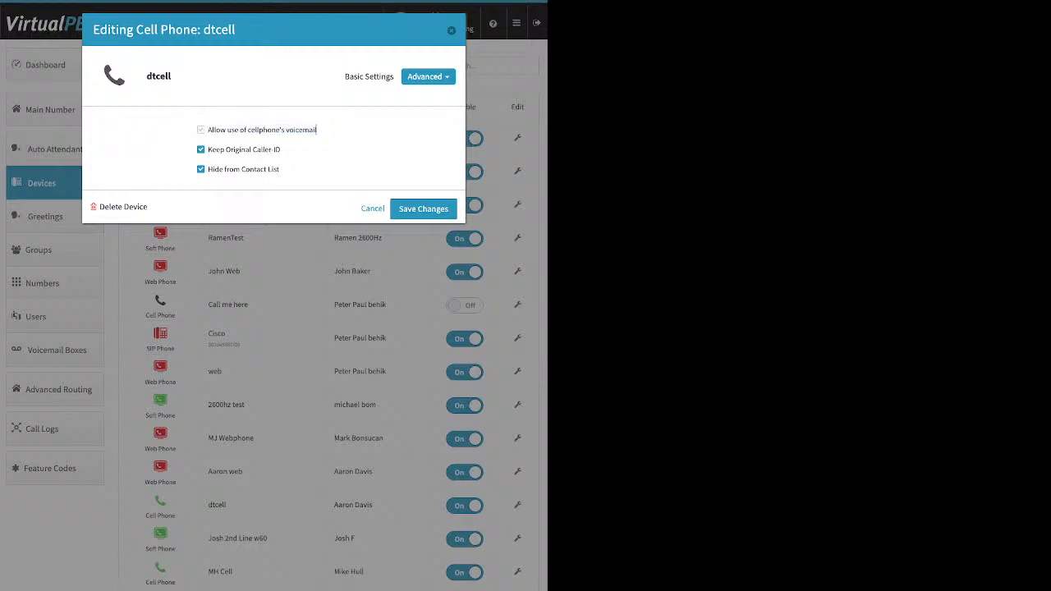
pyautogui.moveTo(281, 150); pyautogui.dragTo(207, 149)
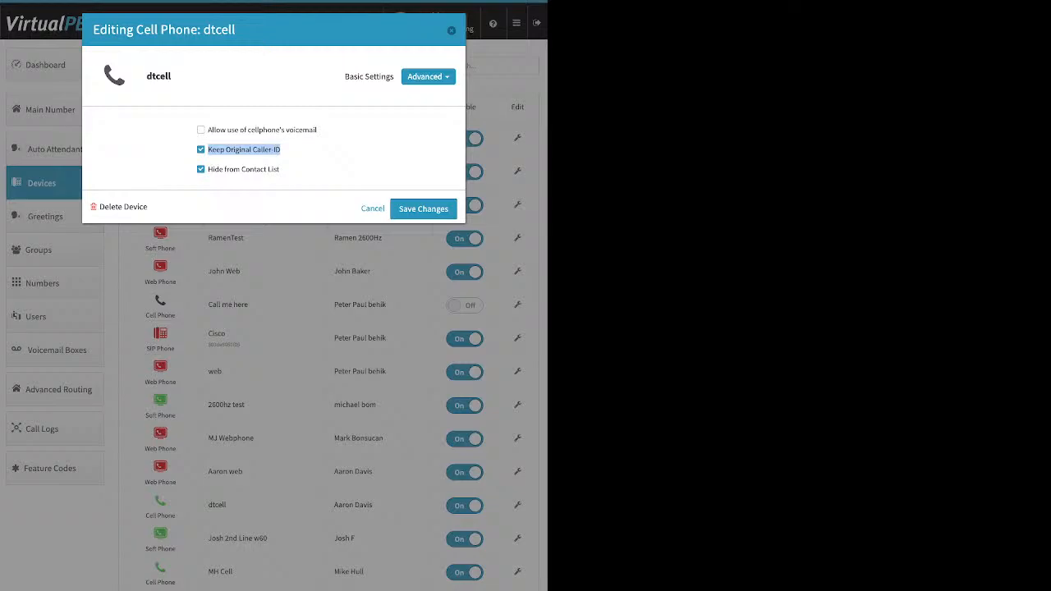
pyautogui.click(316, 151)
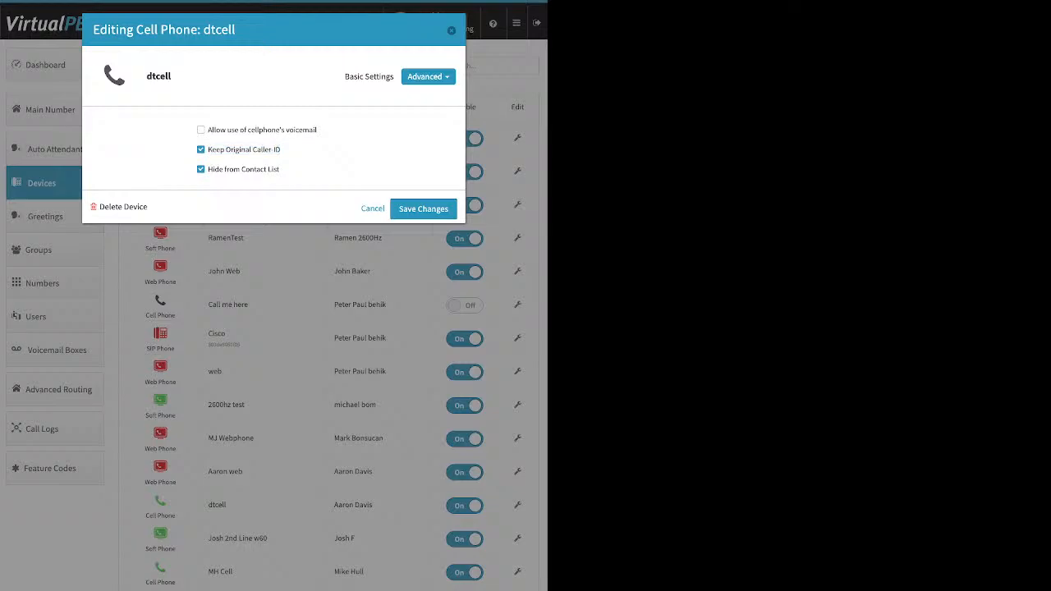
pyautogui.click(200, 149)
pyautogui.click(451, 30)
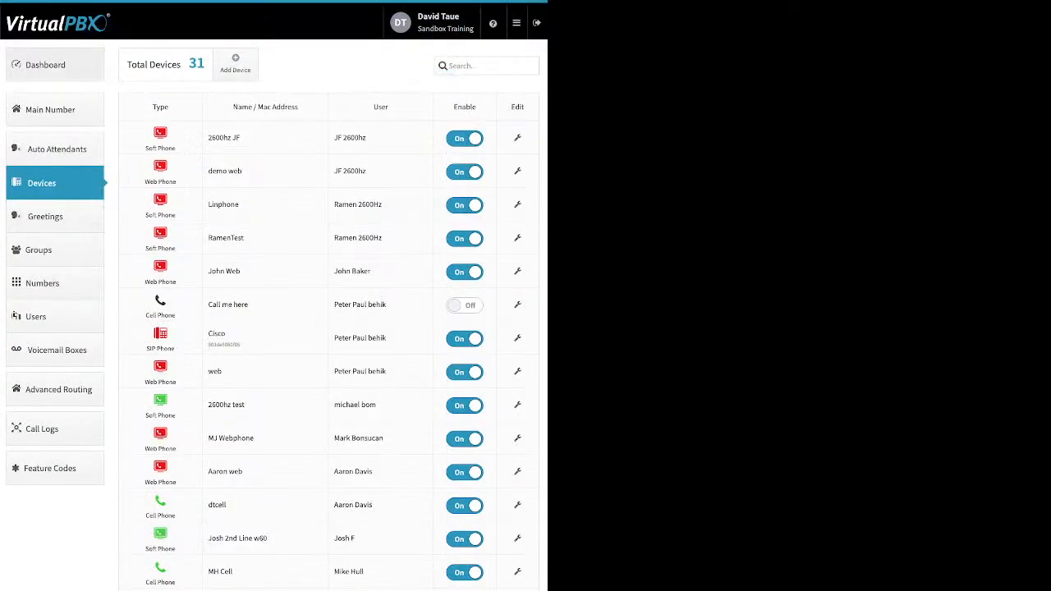
# Go to the Dashboard and open the Company Caller ID settings, then close them without changes
pyautogui.click(54, 65)
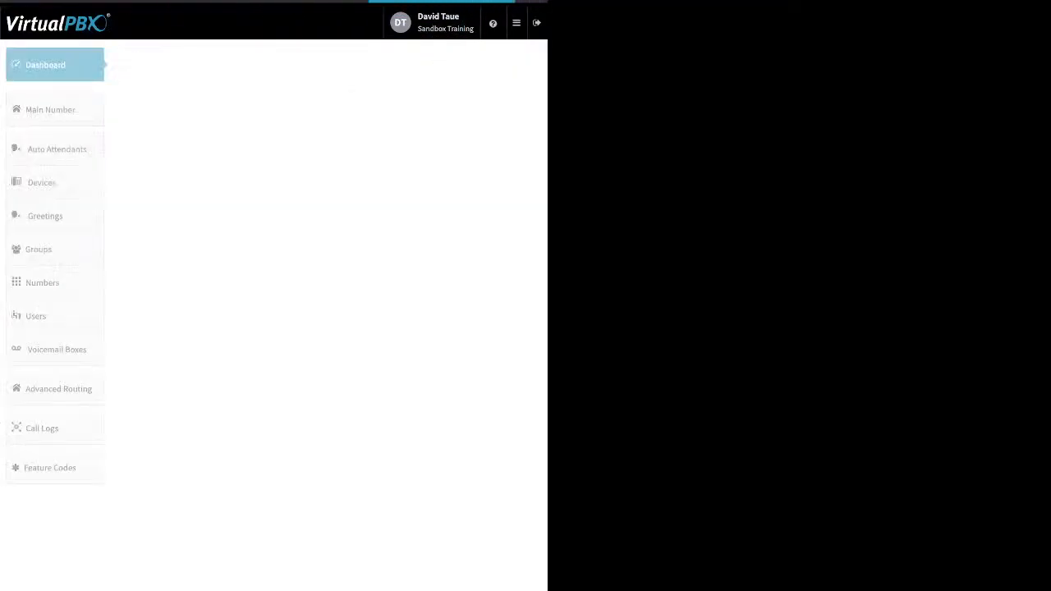
pyautogui.click(384, 65)
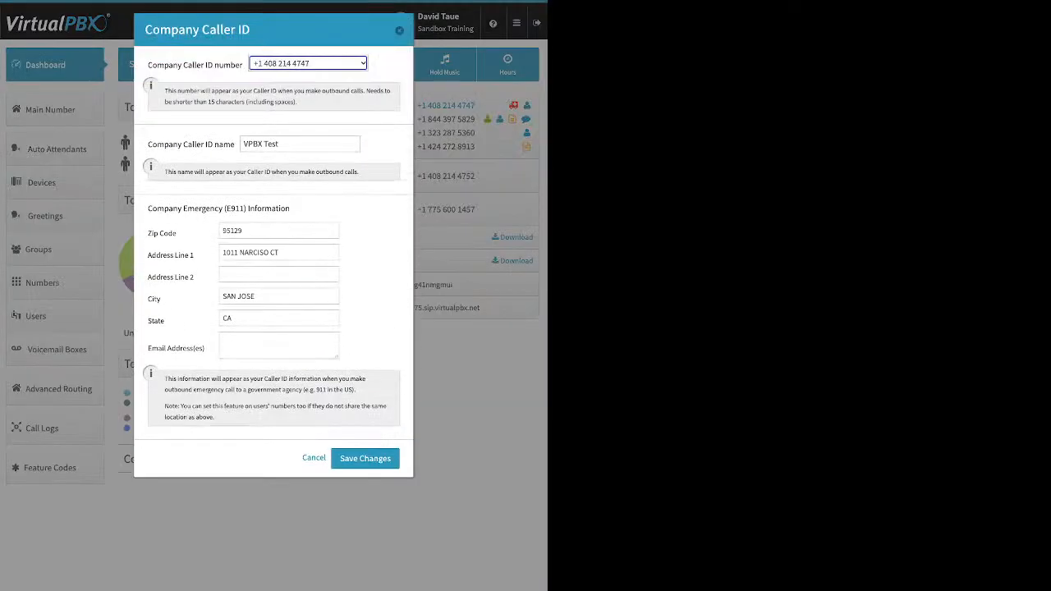
pyautogui.click(399, 30)
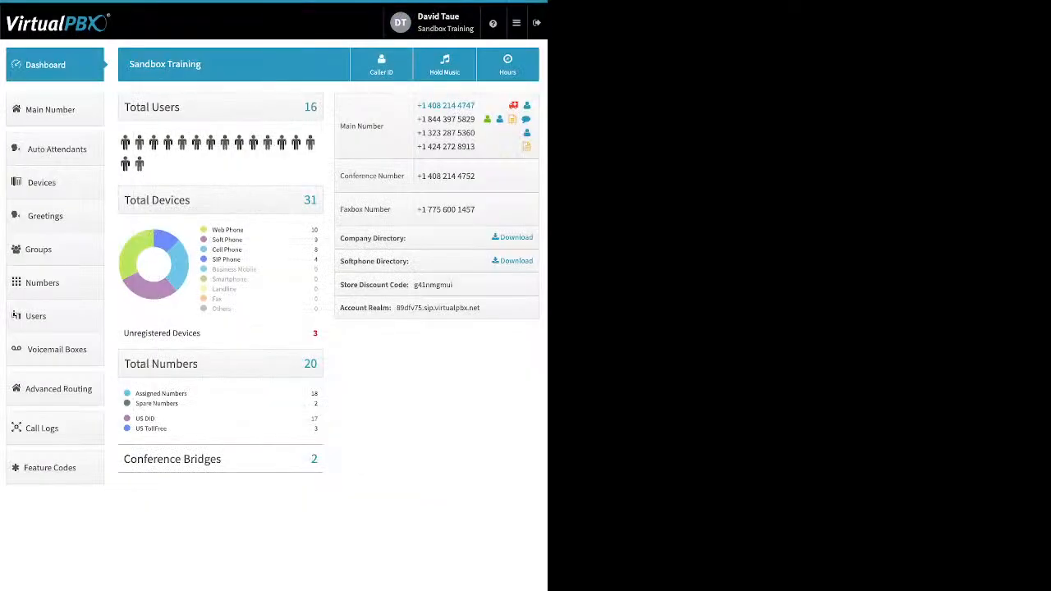
# Go to Devices, begin adding a soft phone, and dismiss the emergency location information notice
pyautogui.click(45, 182)
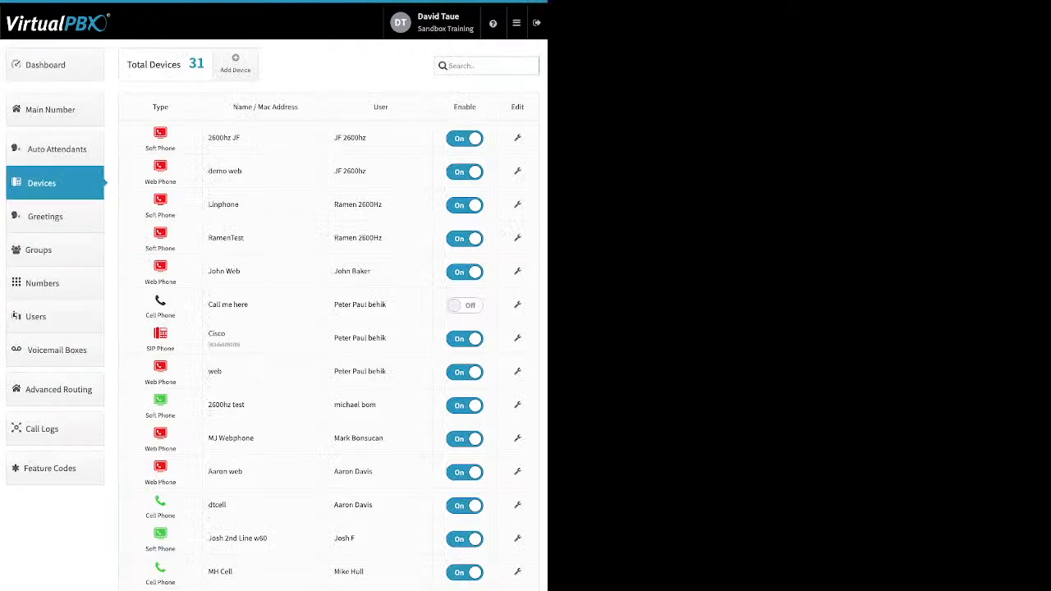
pyautogui.click(235, 64)
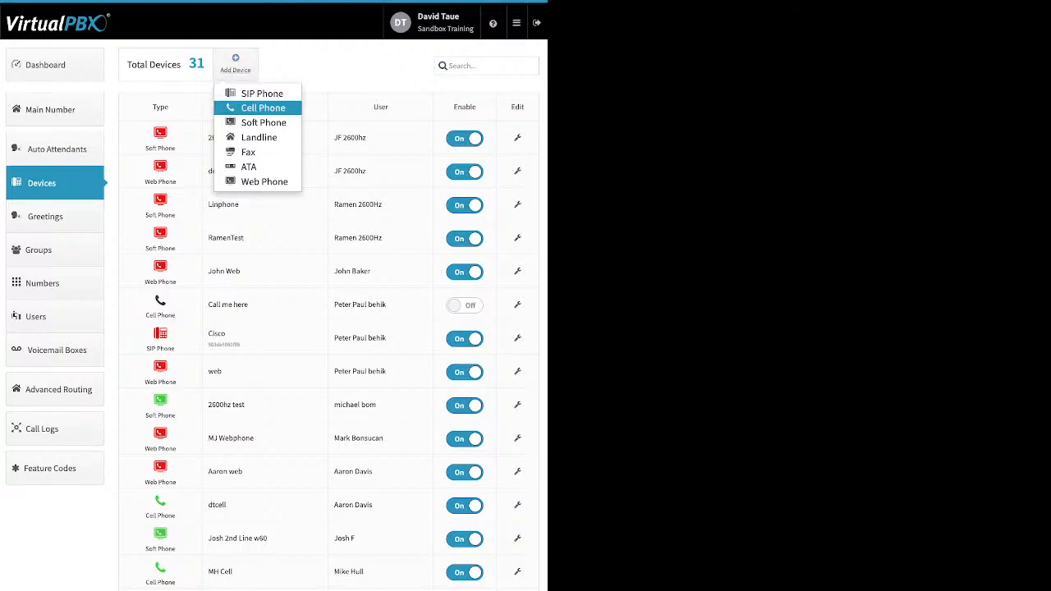
pyautogui.click(263, 122)
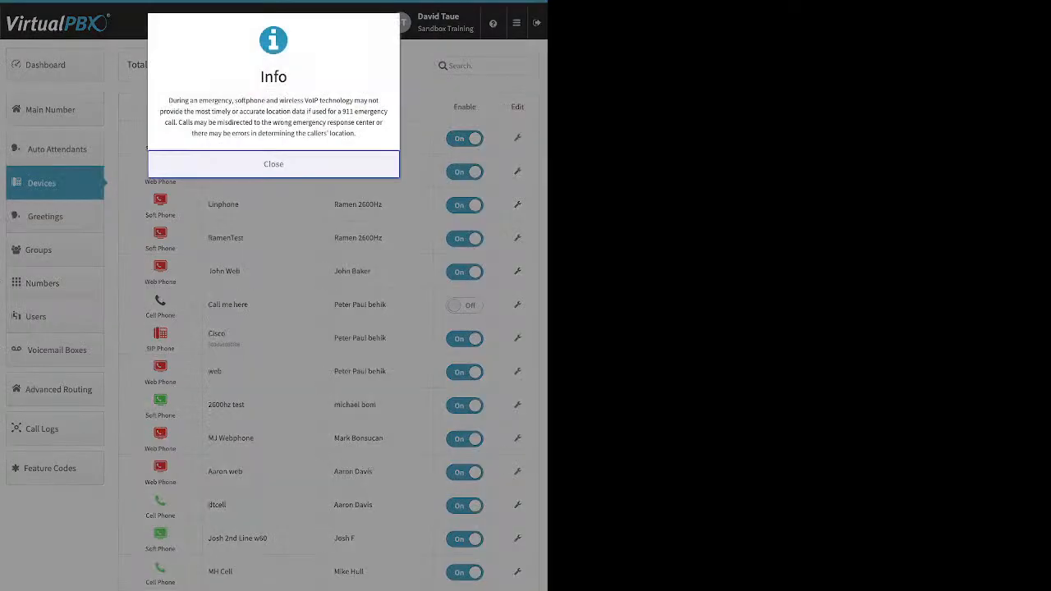
pyautogui.moveTo(169, 100); pyautogui.dragTo(355, 133)
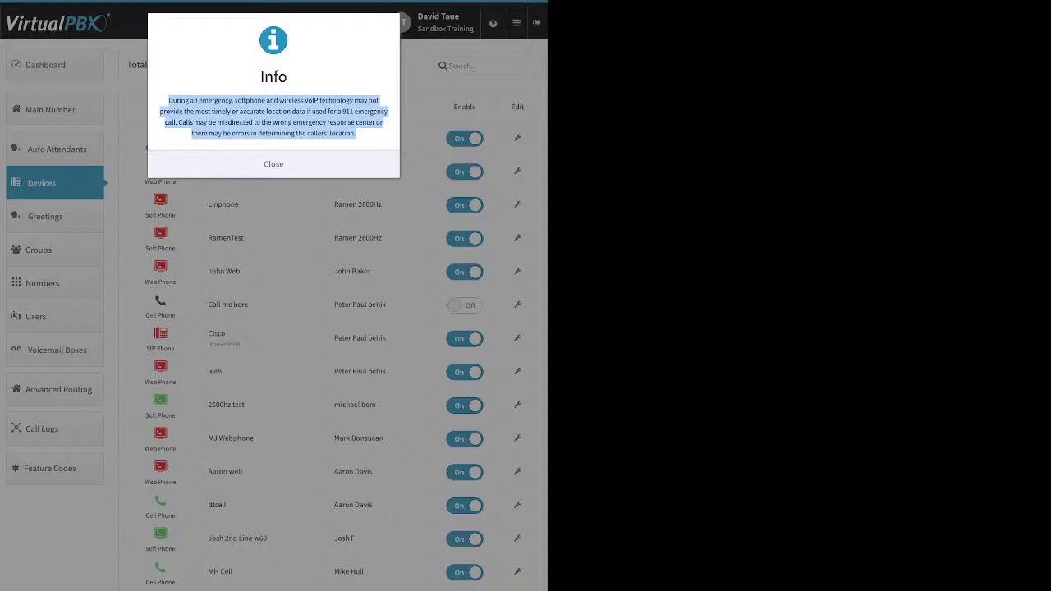
pyautogui.click(273, 164)
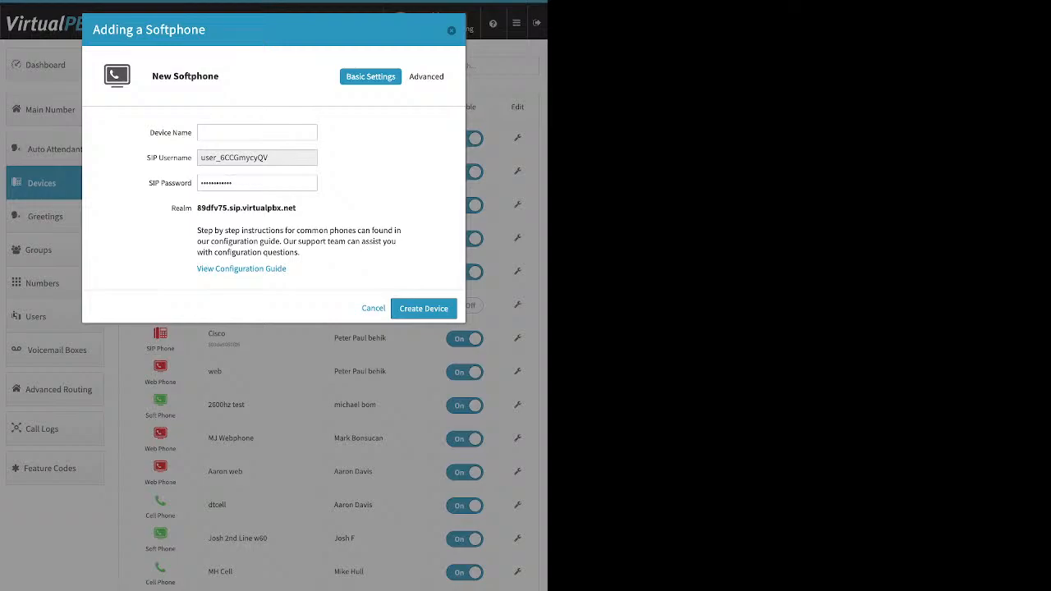
# Review the new softphone's device name, SIP username, SIP password and realm fields, then close the form without creating it
pyautogui.click(257, 133)
pyautogui.moveTo(147, 158); pyautogui.dragTo(192, 158)
pyautogui.click(258, 183)
pyautogui.moveTo(253, 183); pyautogui.dragTo(200, 183)
pyautogui.moveTo(295, 207); pyautogui.dragTo(197, 207)
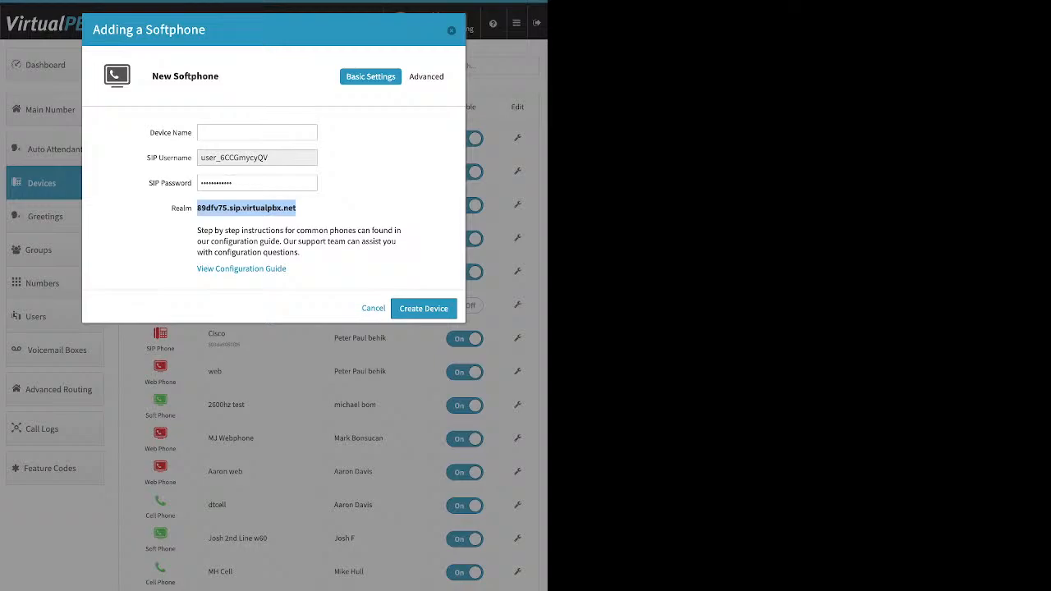
pyautogui.press('Escape')
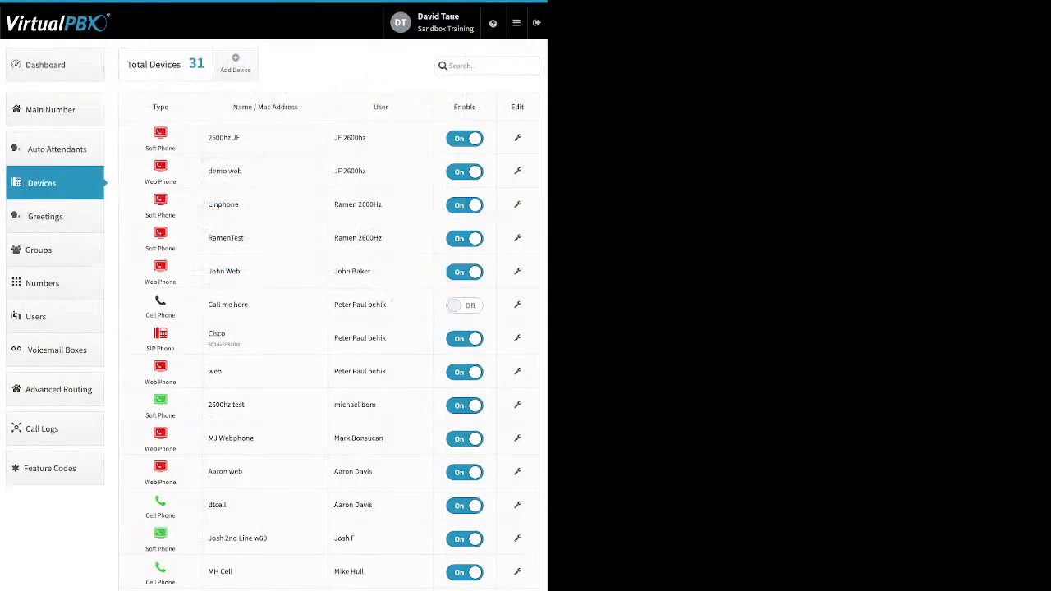
# Open the Cisco SIP phone's editor and view its External Caller-ID number options
pyautogui.click(236, 64)
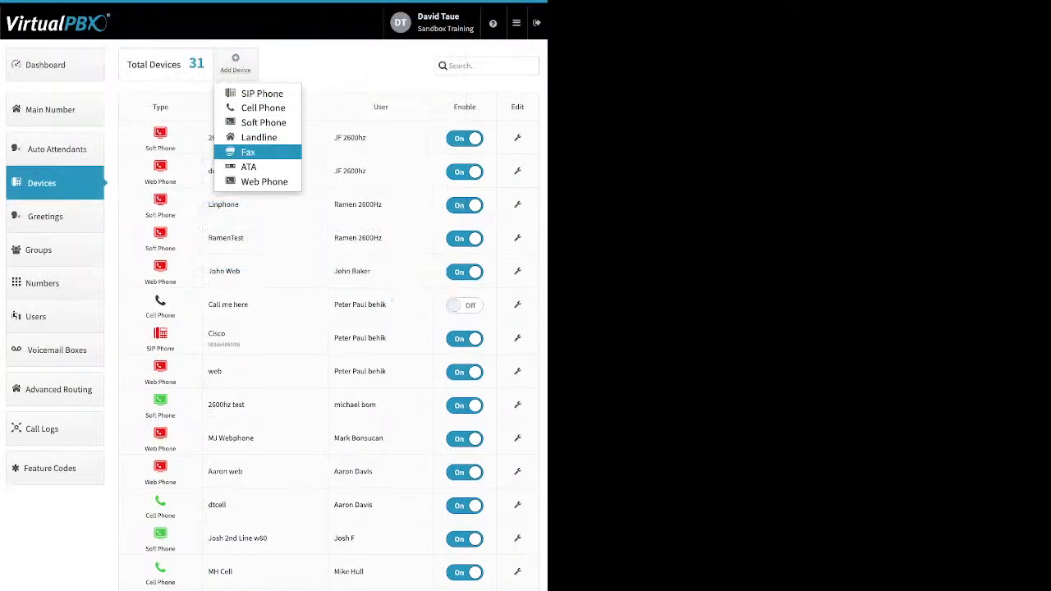
pyautogui.click(345, 66)
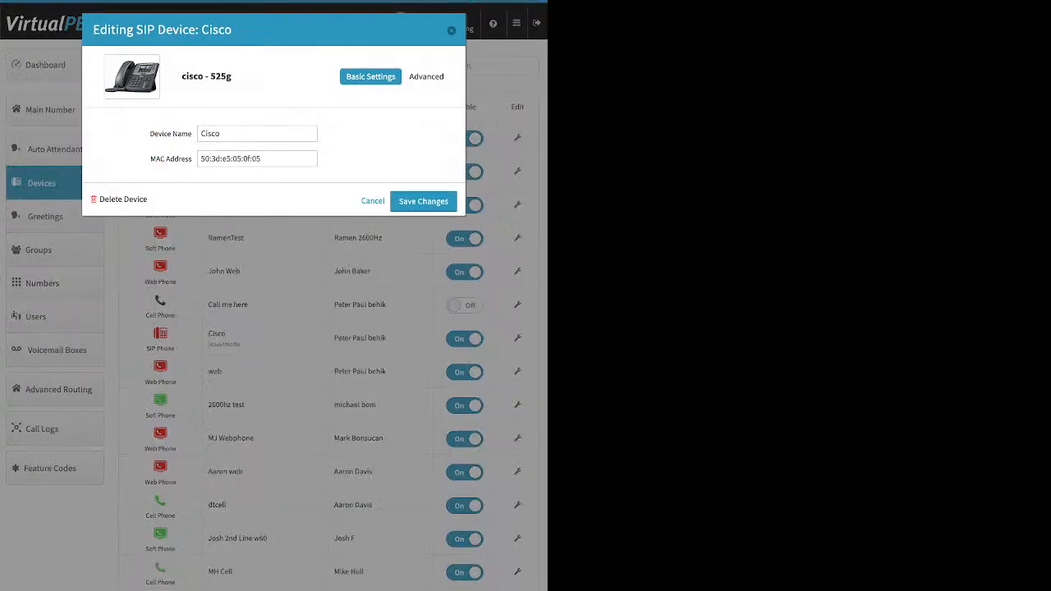
pyautogui.click(429, 77)
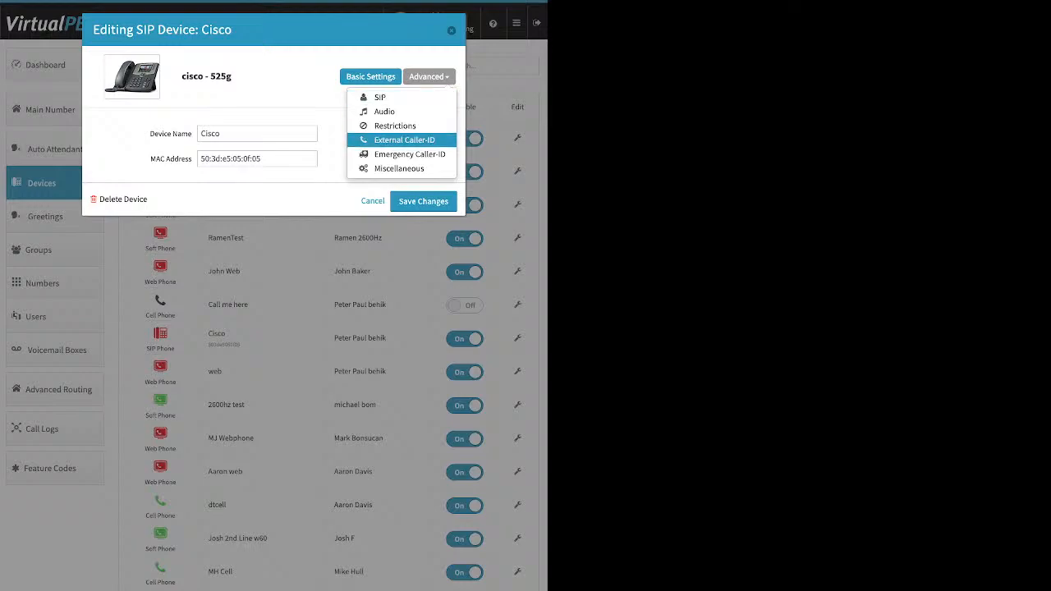
pyautogui.click(404, 140)
pyautogui.click(257, 161)
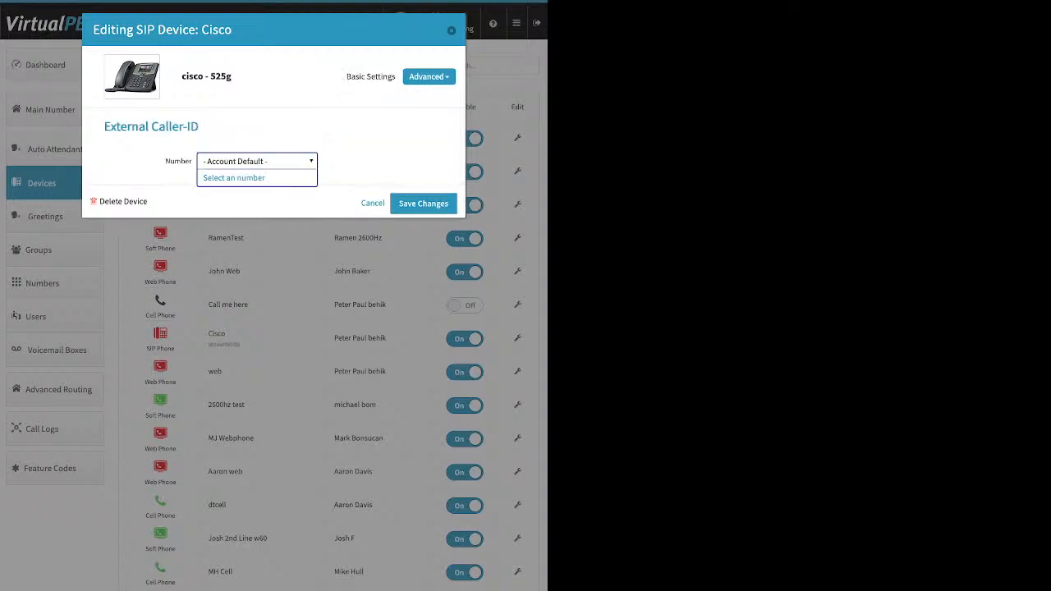
pyautogui.click(361, 144)
# View the Cisco phone's Emergency Caller-ID number options and close the editor without saving
pyautogui.click(429, 77)
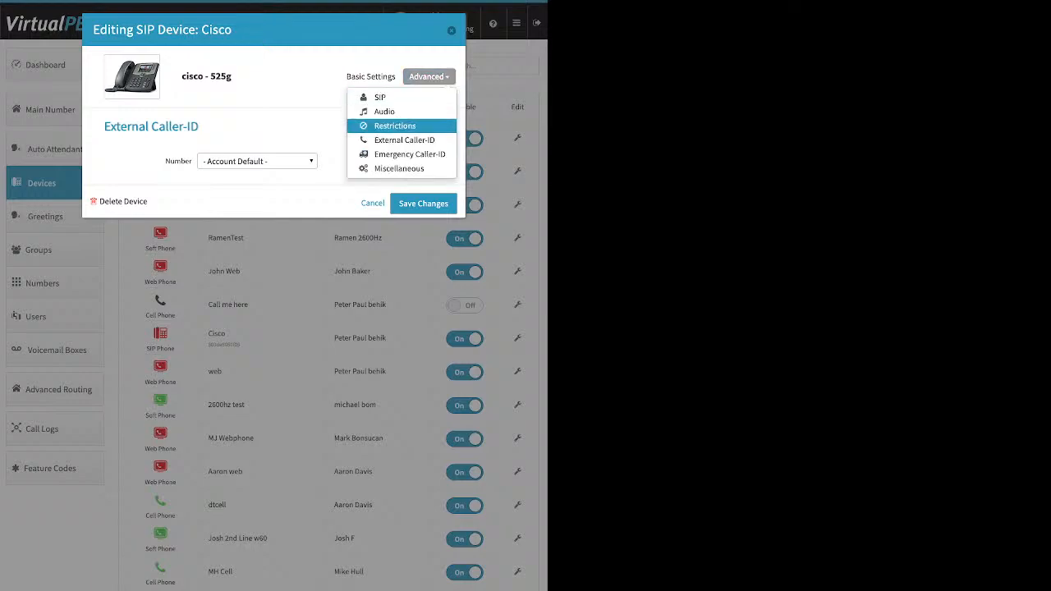
pyautogui.click(404, 154)
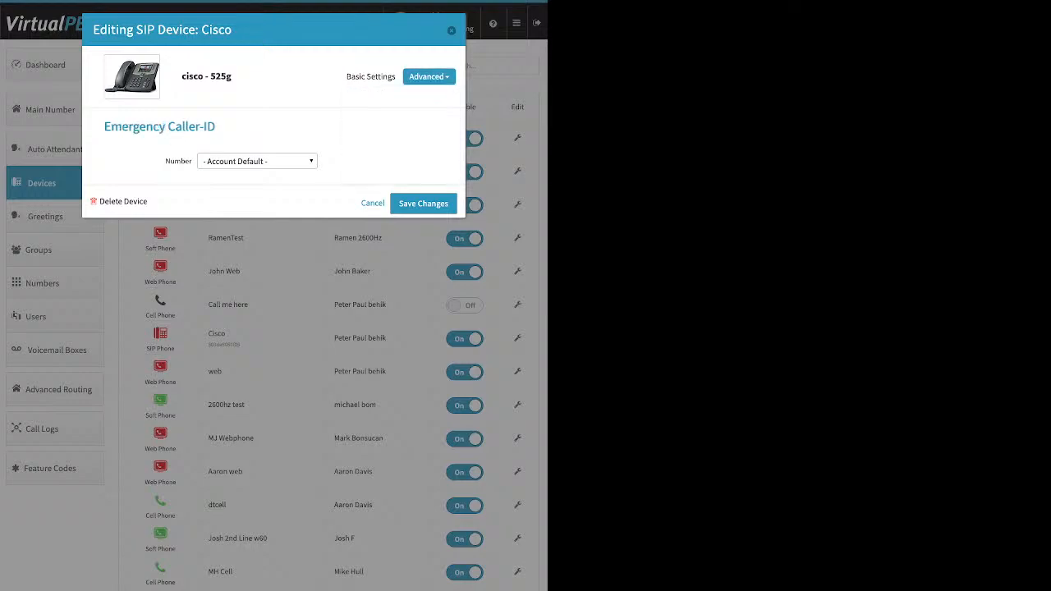
pyautogui.click(257, 161)
pyautogui.click(361, 144)
pyautogui.press('Escape')
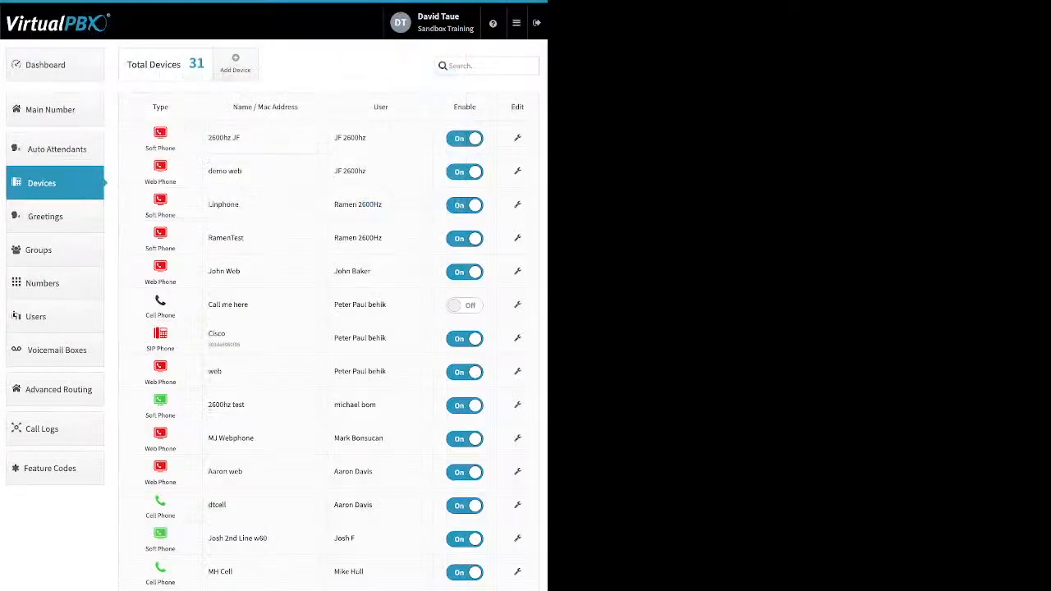
# Go to Greetings, open the new greeting form, and cancel it
pyautogui.click(55, 216)
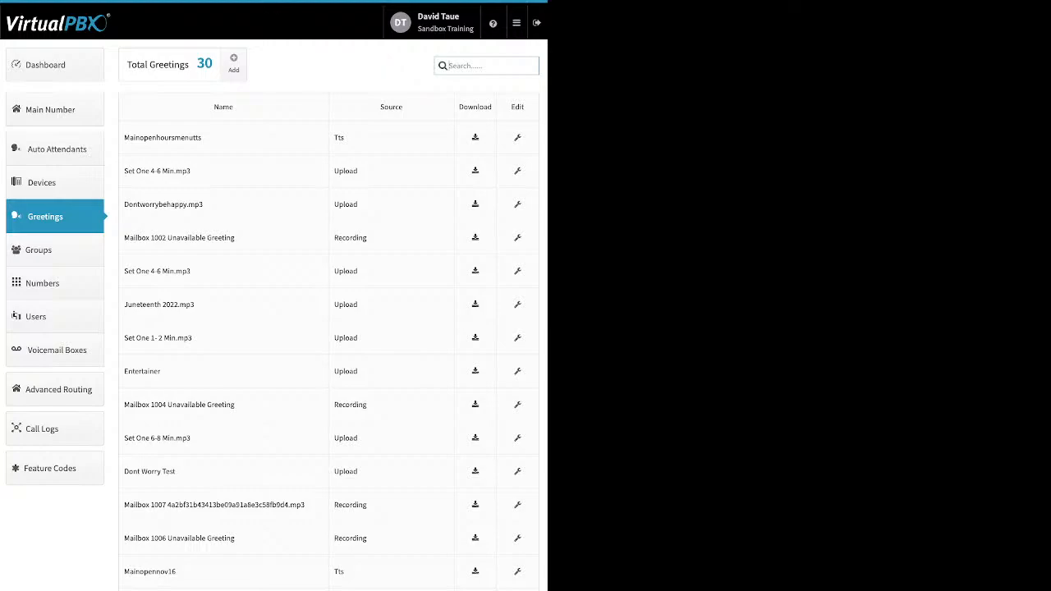
pyautogui.click(233, 62)
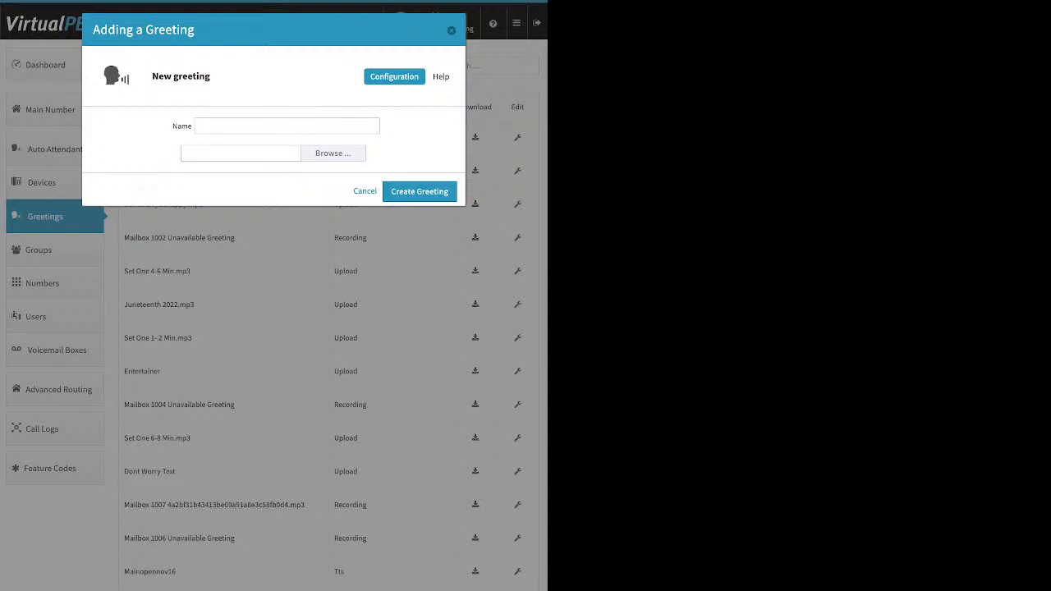
pyautogui.click(333, 154)
pyautogui.click(365, 191)
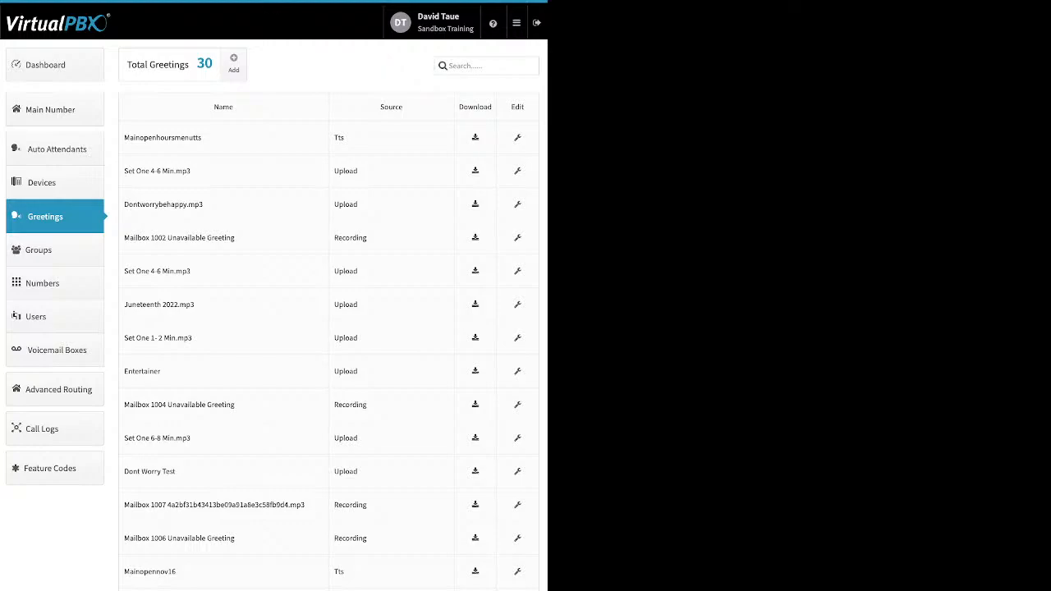
# Examine the greetings' name and source columns, then open the MainOpenHoursMenuTTS greeting's editor and close it
pyautogui.moveTo(203, 138); pyautogui.dragTo(149, 138)
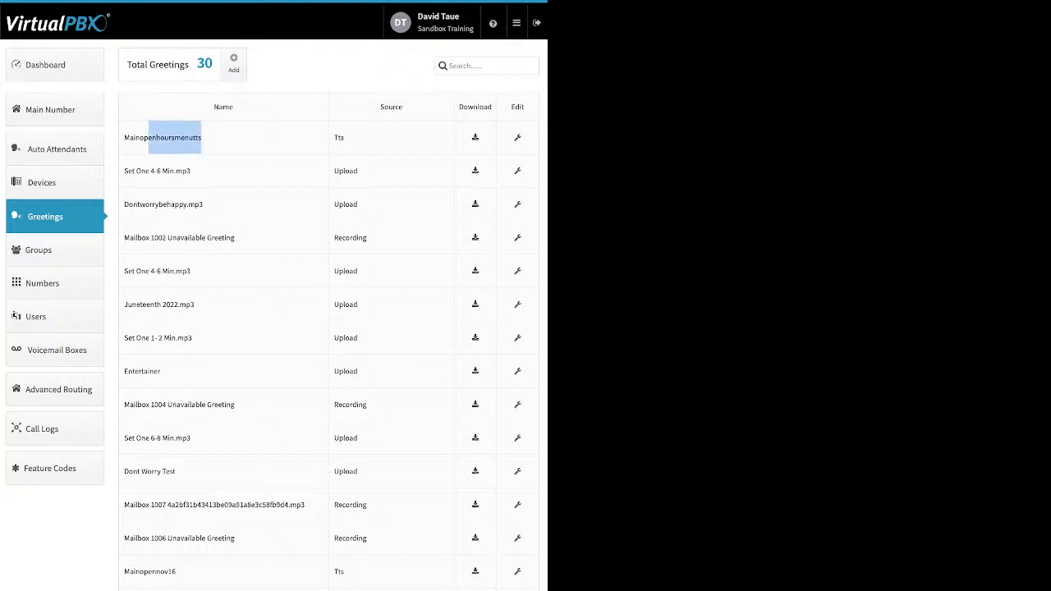
pyautogui.click(156, 138)
pyautogui.moveTo(345, 138); pyautogui.dragTo(333, 138)
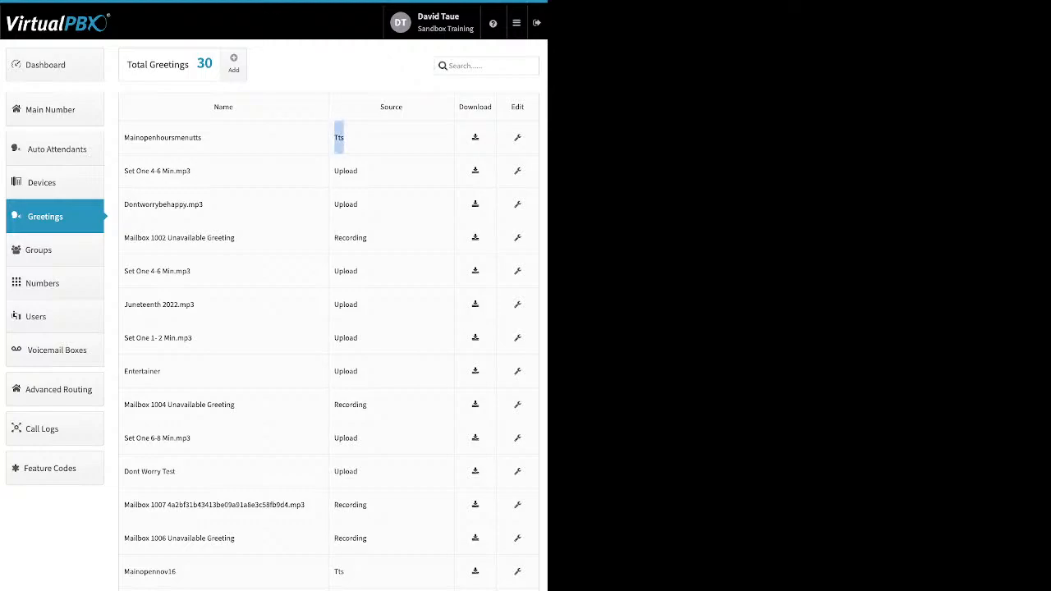
pyautogui.doubleClick(345, 170)
pyautogui.click(346, 171)
pyautogui.moveTo(367, 237); pyautogui.dragTo(333, 237)
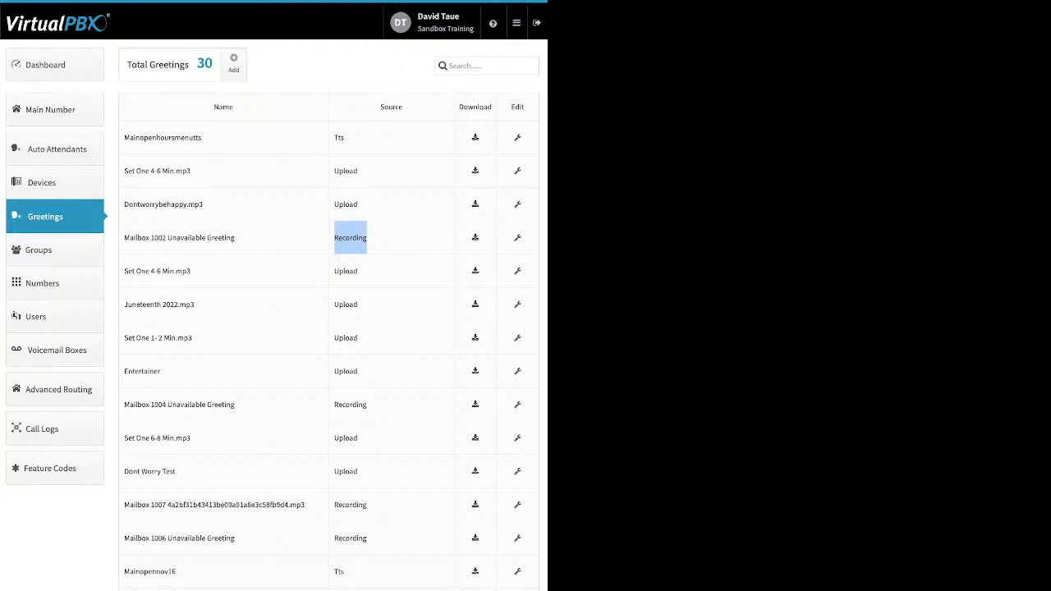
pyautogui.click(517, 138)
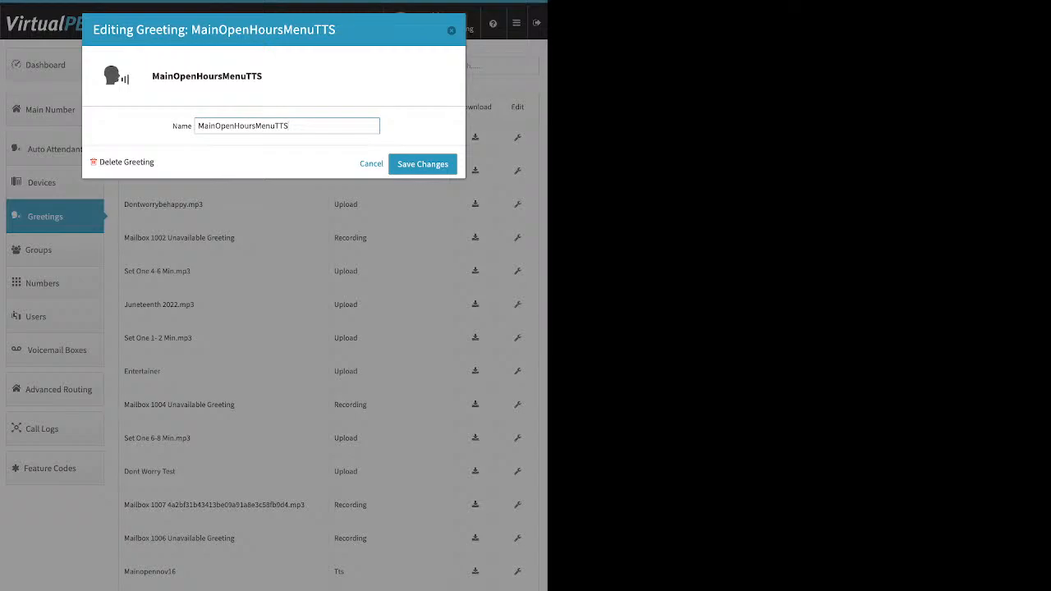
pyautogui.press('Return')
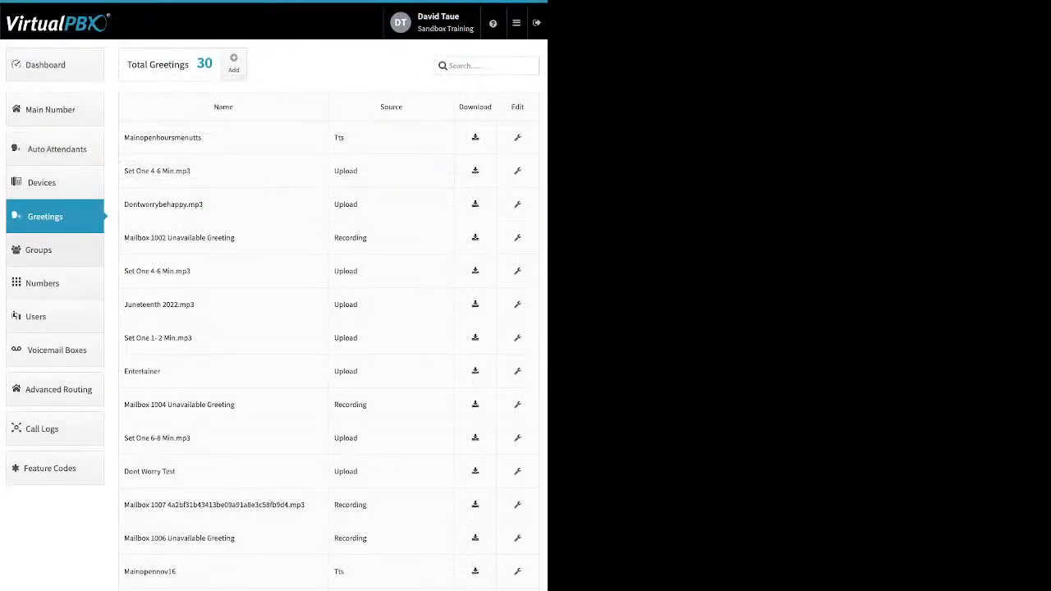
# Go to Groups, start a new group by moving five users into Selected Users, and close the form without creating it
pyautogui.click(54, 249)
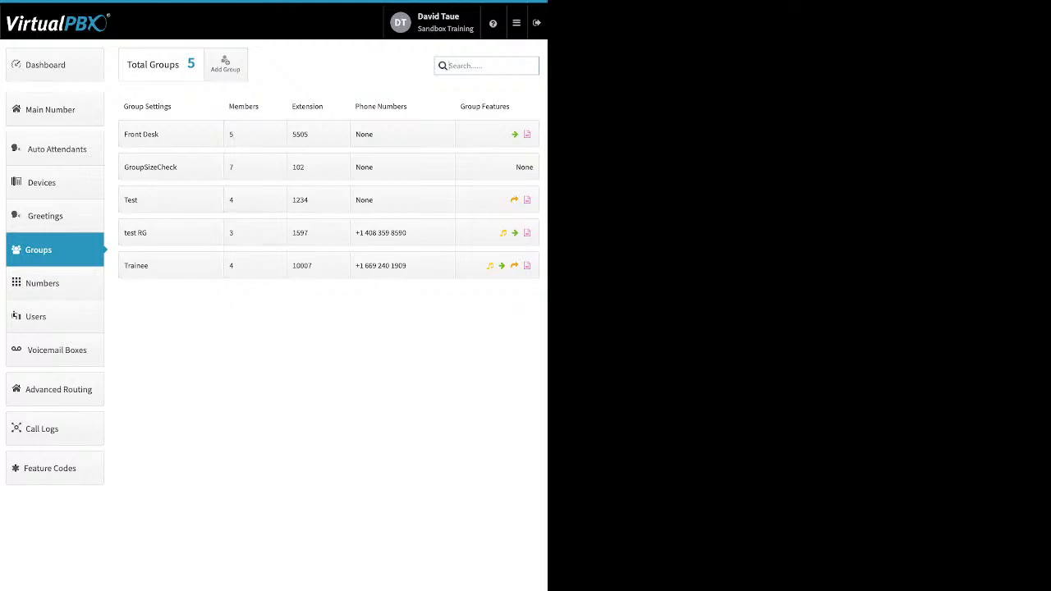
pyautogui.click(225, 64)
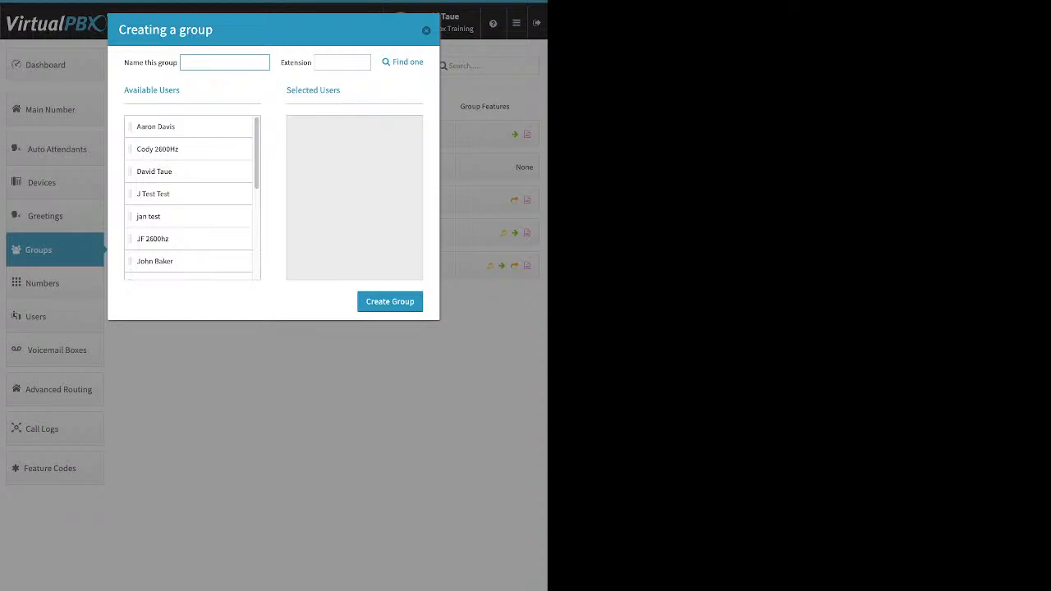
pyautogui.moveTo(155, 127); pyautogui.dragTo(353, 127)
pyautogui.moveTo(155, 148); pyautogui.dragTo(353, 126)
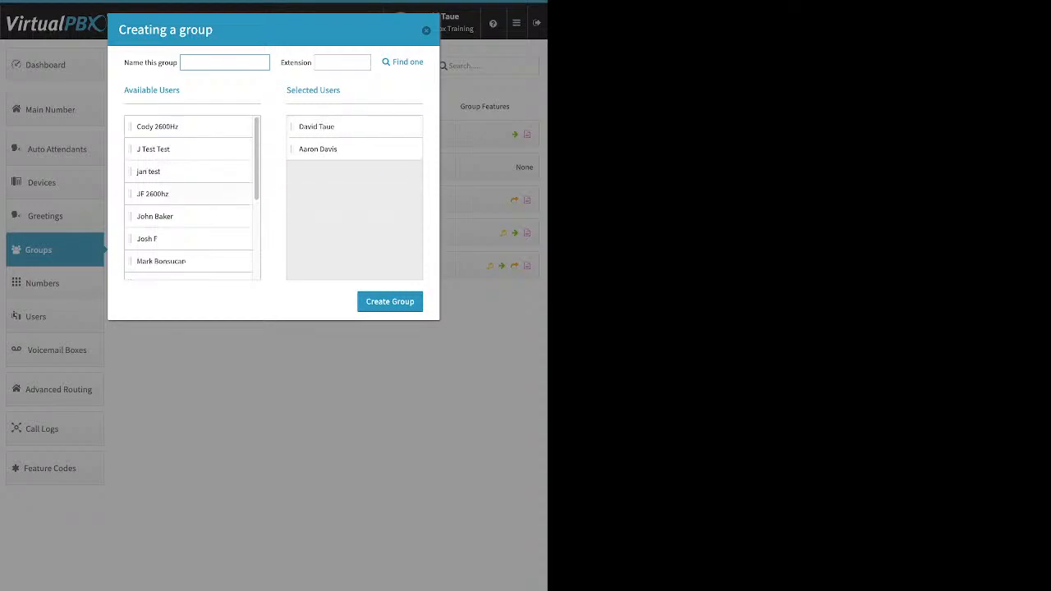
pyautogui.moveTo(152, 194); pyautogui.dragTo(315, 149)
pyautogui.moveTo(161, 239); pyautogui.dragTo(353, 172)
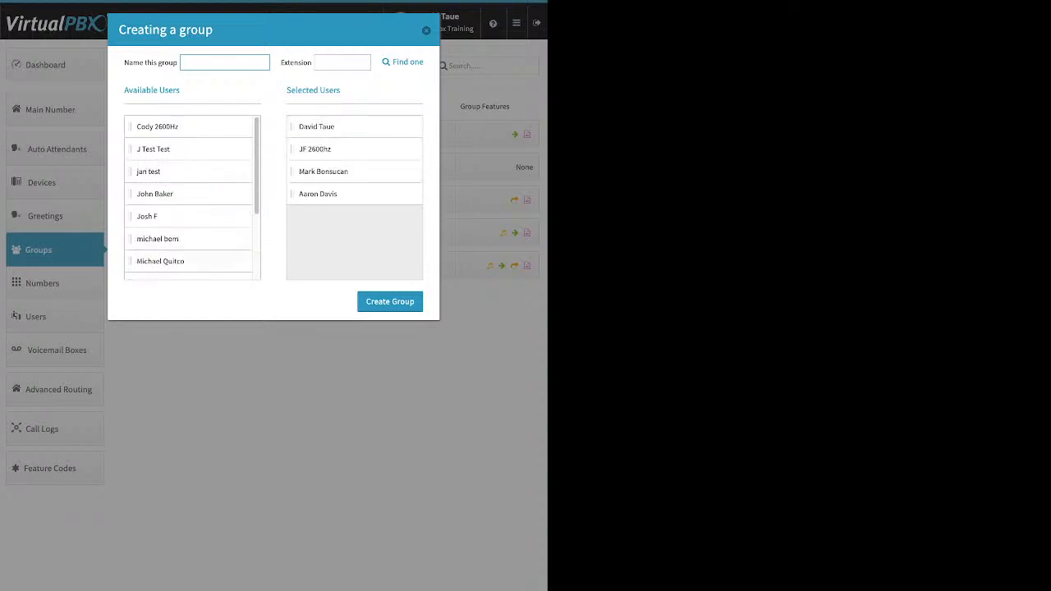
pyautogui.moveTo(156, 261); pyautogui.dragTo(353, 194)
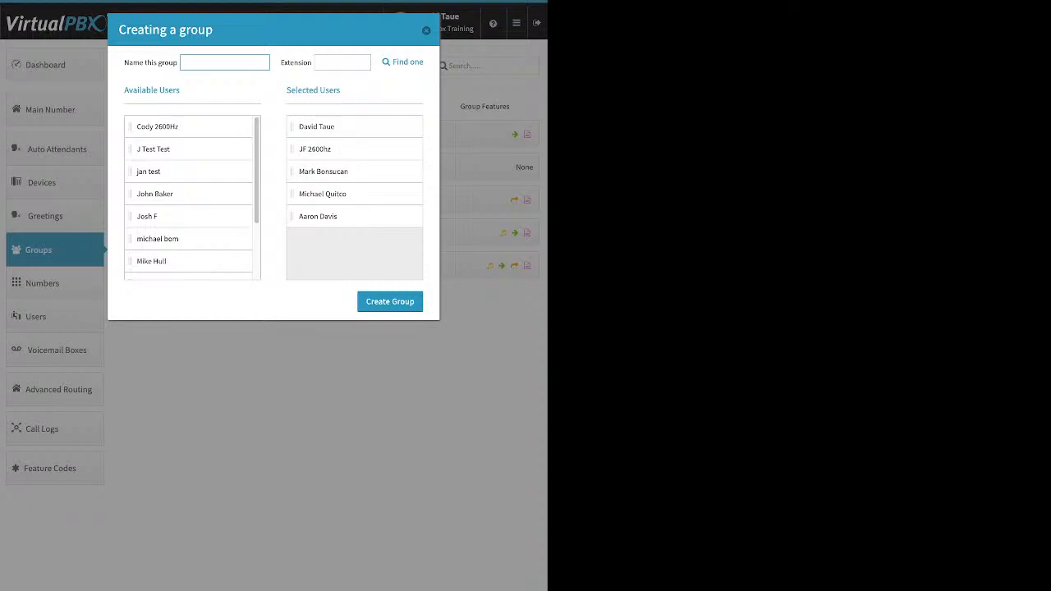
pyautogui.click(426, 31)
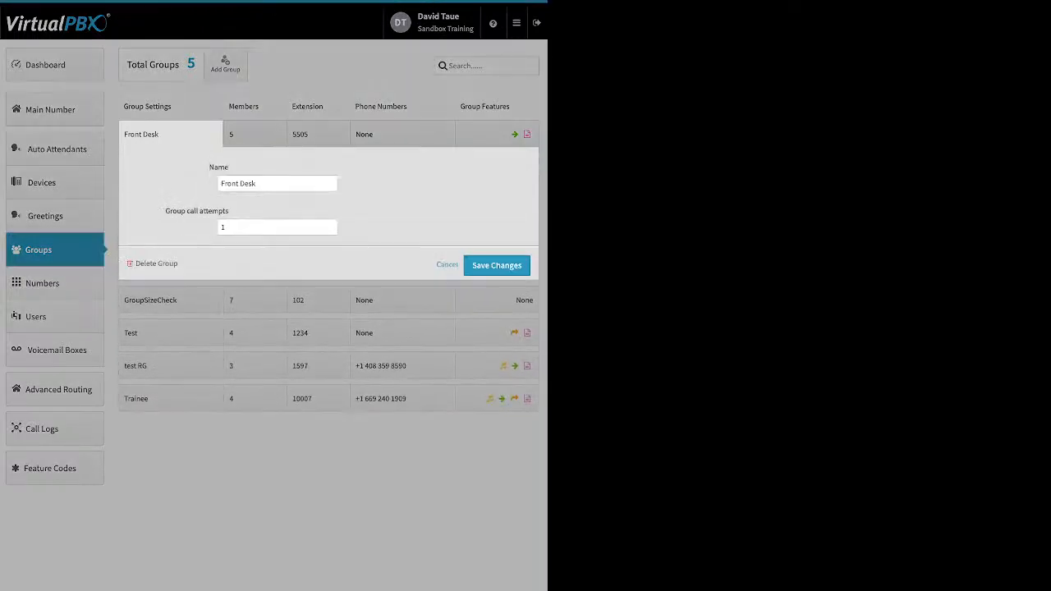
# Review the Front Desk group's name and group call attempts settings and save them
pyautogui.moveTo(165, 210); pyautogui.dragTo(229, 211)
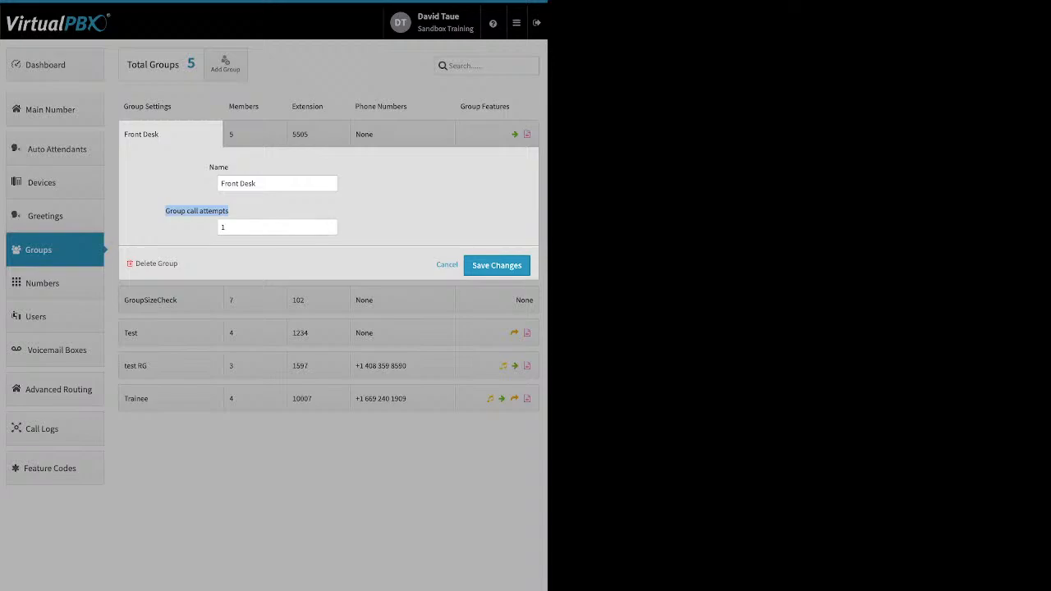
pyautogui.click(497, 265)
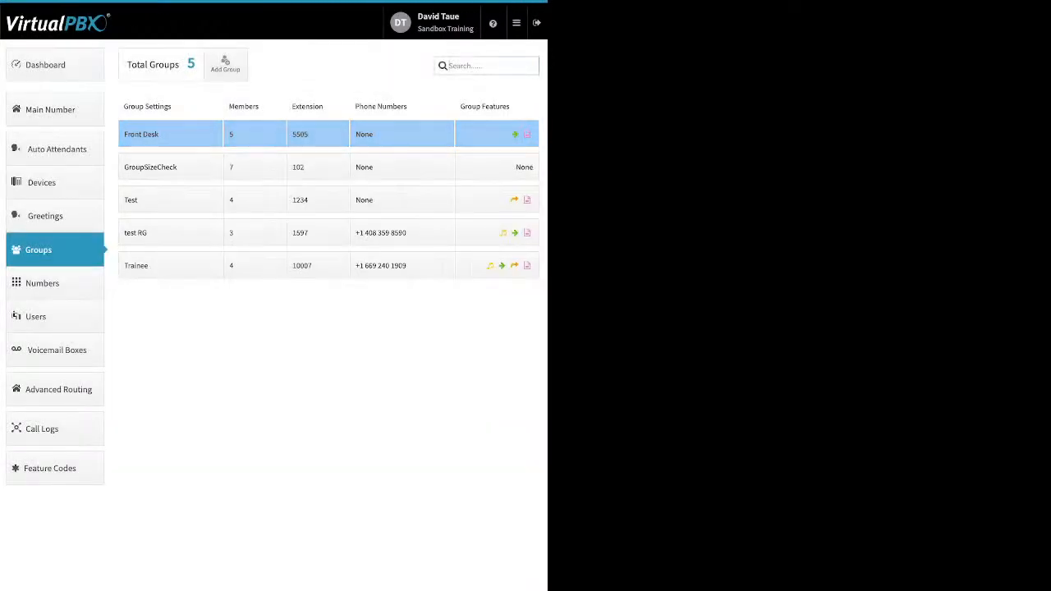
# Open the Front Desk group's members, set the total ring time to 60 seconds and distribute it evenly
pyautogui.click(255, 134)
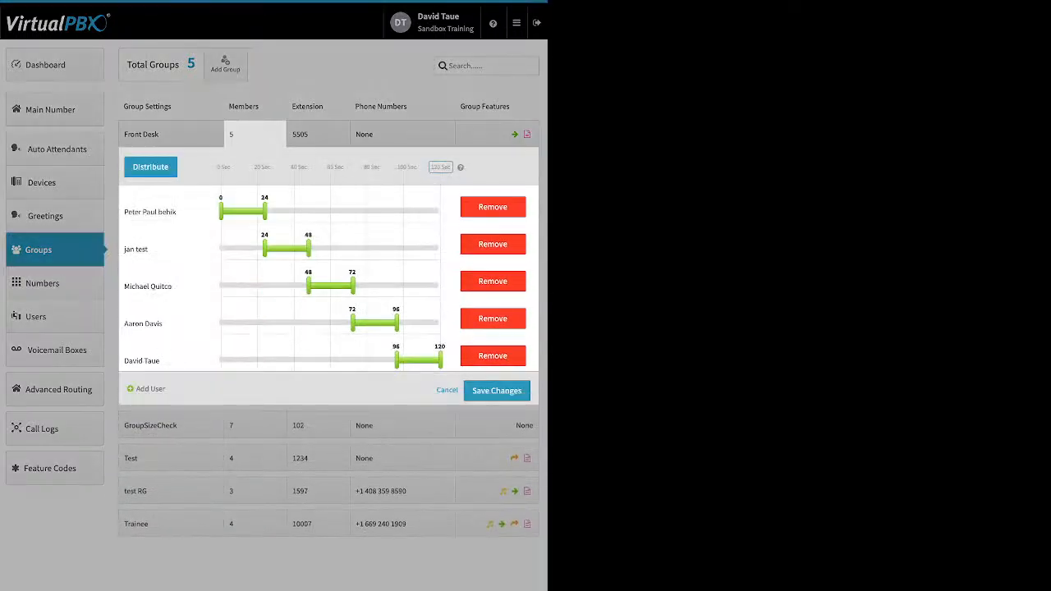
pyautogui.click(441, 167)
pyautogui.write('60')
pyautogui.press('Return')
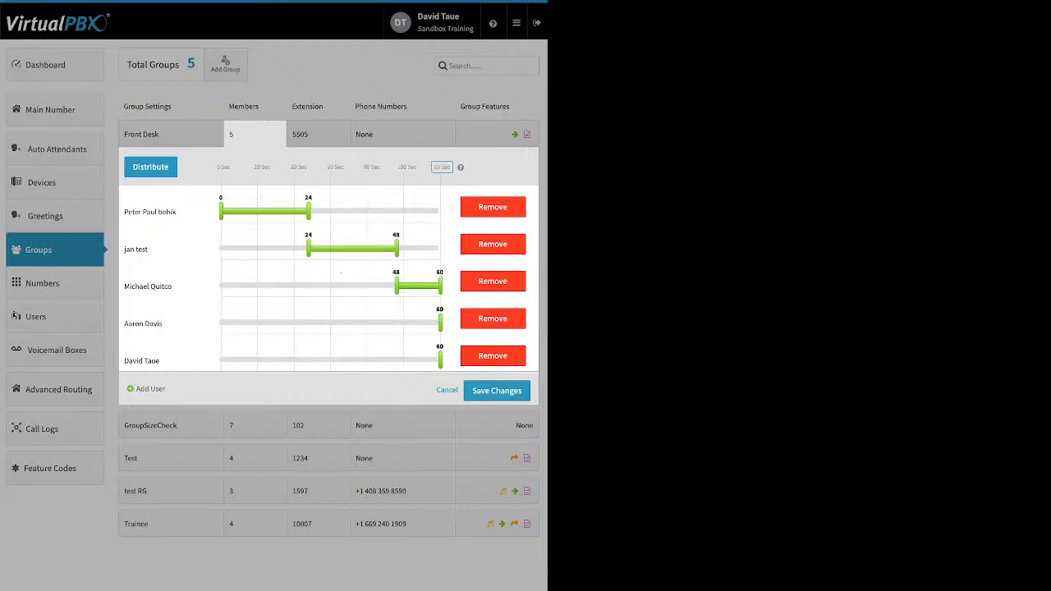
pyautogui.click(151, 166)
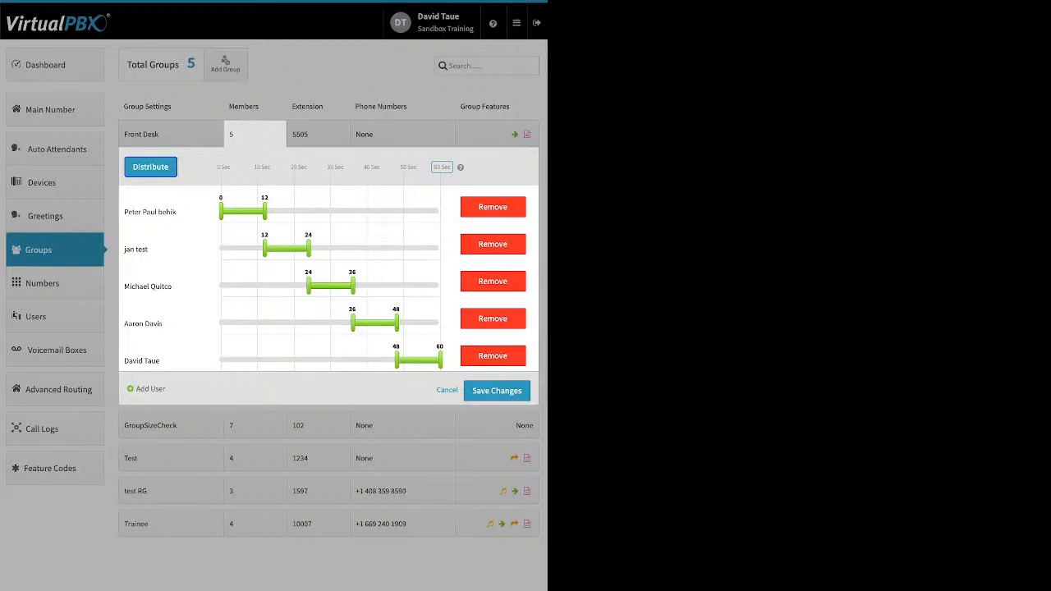
# Reorder the Front Desk members, moving the first member to the bottom and the fourth to the top, then redistribute ring times
pyautogui.moveTo(156, 211); pyautogui.dragTo(256, 361)
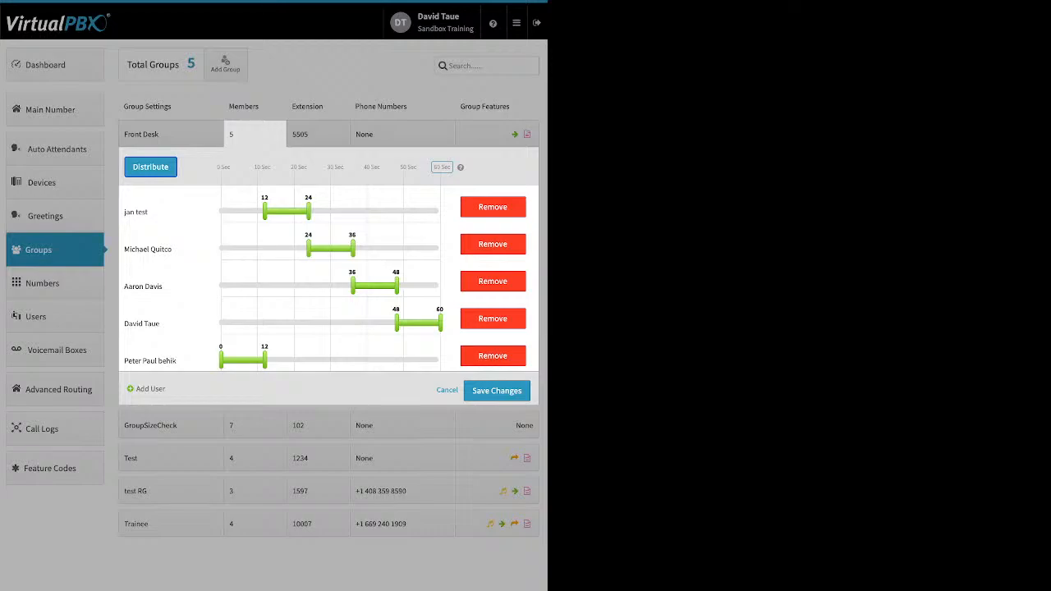
pyautogui.moveTo(144, 285); pyautogui.dragTo(151, 207)
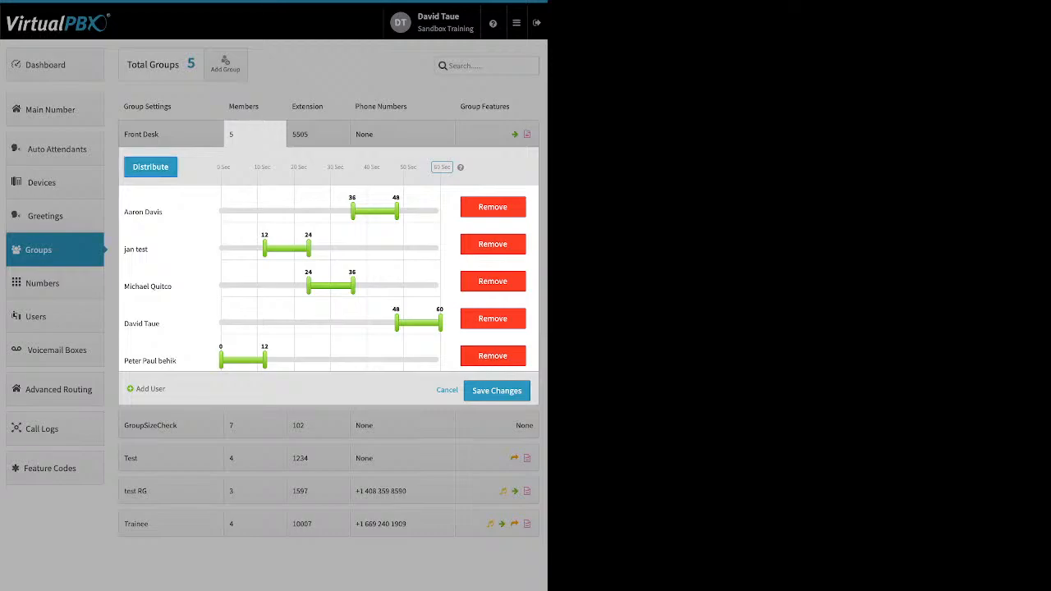
pyautogui.click(150, 166)
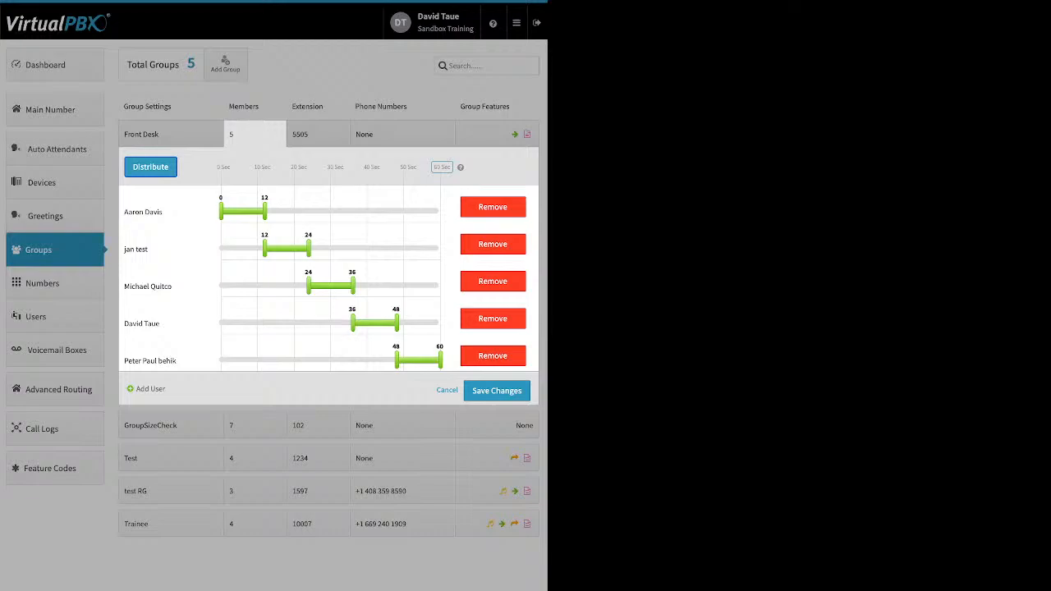
# Stretch every Front Desk member's ring window to span 0 to 60 seconds so all ring simultaneously
pyautogui.moveTo(264, 211); pyautogui.dragTo(440, 211)
pyautogui.moveTo(265, 248); pyautogui.dragTo(220, 249)
pyautogui.moveTo(308, 249); pyautogui.dragTo(441, 249)
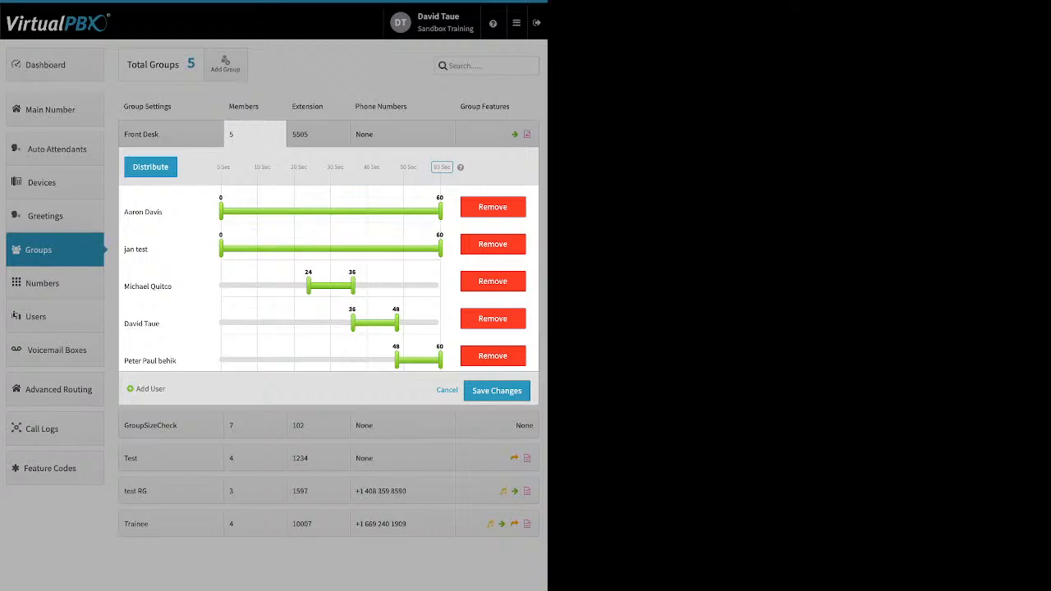
pyautogui.moveTo(308, 286); pyautogui.dragTo(279, 285)
pyautogui.moveTo(353, 323); pyautogui.dragTo(297, 323)
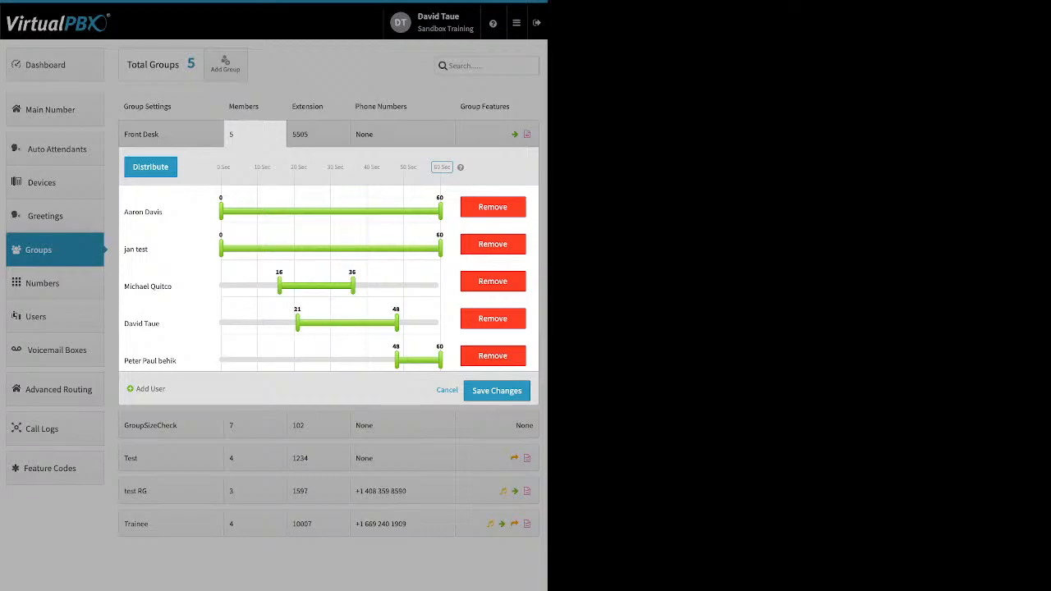
pyautogui.moveTo(397, 359); pyautogui.dragTo(345, 360)
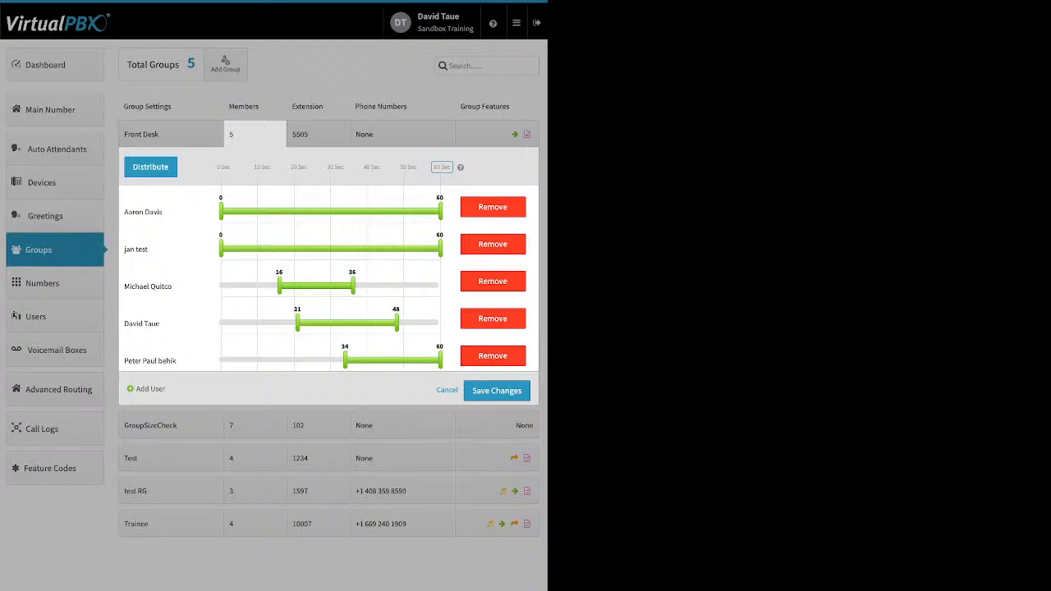
pyautogui.moveTo(279, 286); pyautogui.dragTo(221, 286)
pyautogui.moveTo(353, 286); pyautogui.dragTo(441, 286)
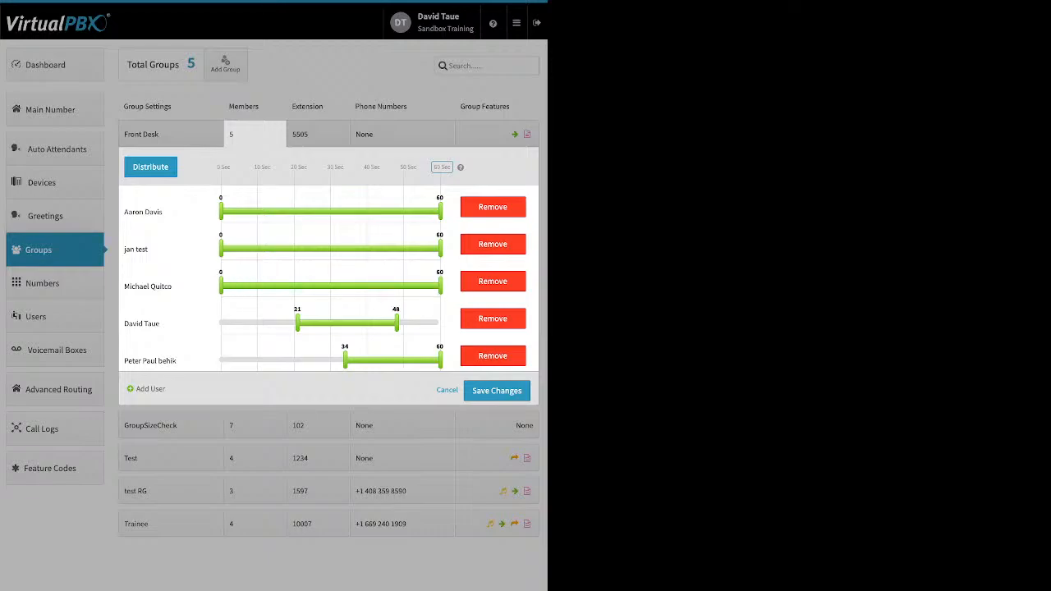
pyautogui.moveTo(297, 323); pyautogui.dragTo(221, 323)
pyautogui.moveTo(396, 323); pyautogui.dragTo(440, 323)
pyautogui.moveTo(344, 360); pyautogui.dragTo(221, 361)
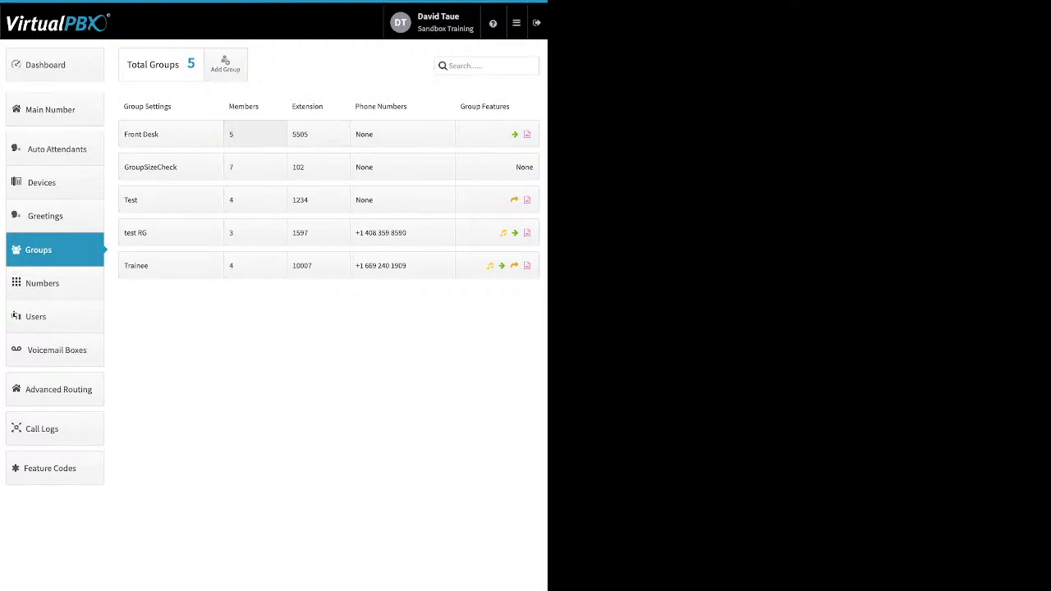
# Review the Front Desk group's extension and phone number assignments, then cancel the panel
pyautogui.click(255, 135)
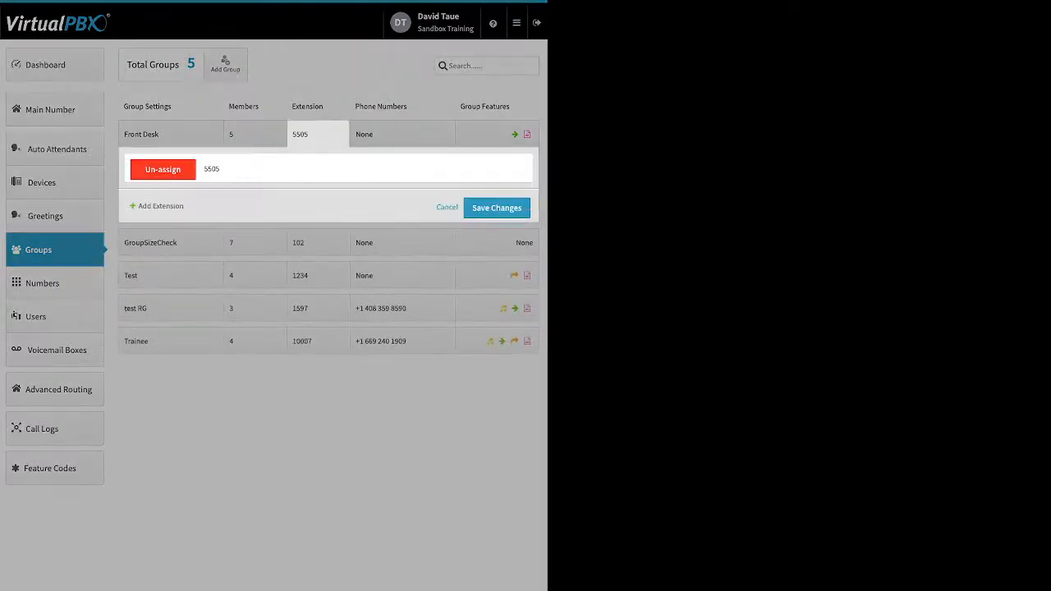
pyautogui.click(402, 133)
pyautogui.click(401, 133)
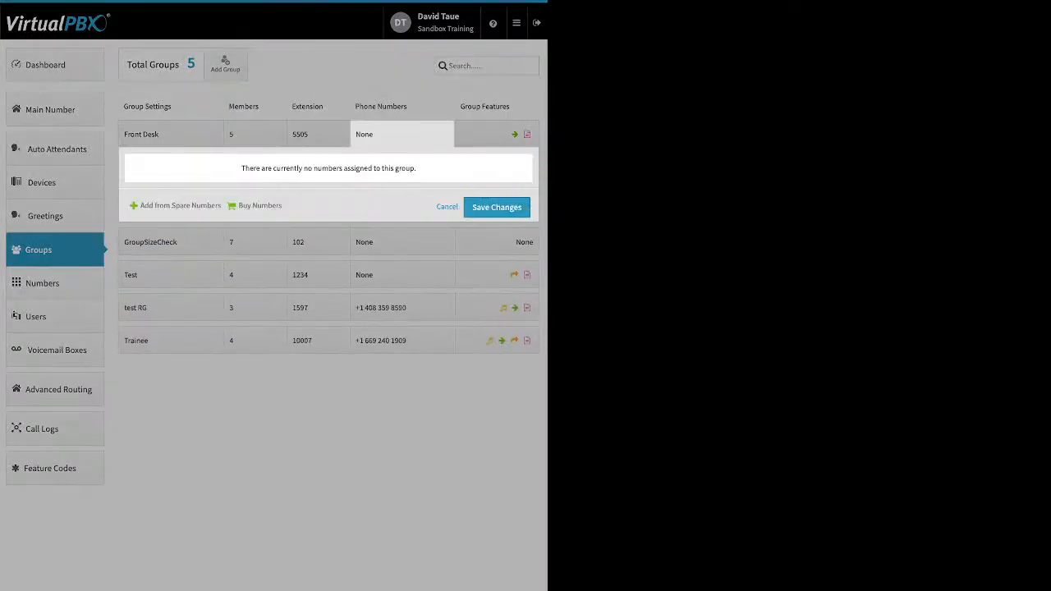
pyautogui.click(447, 207)
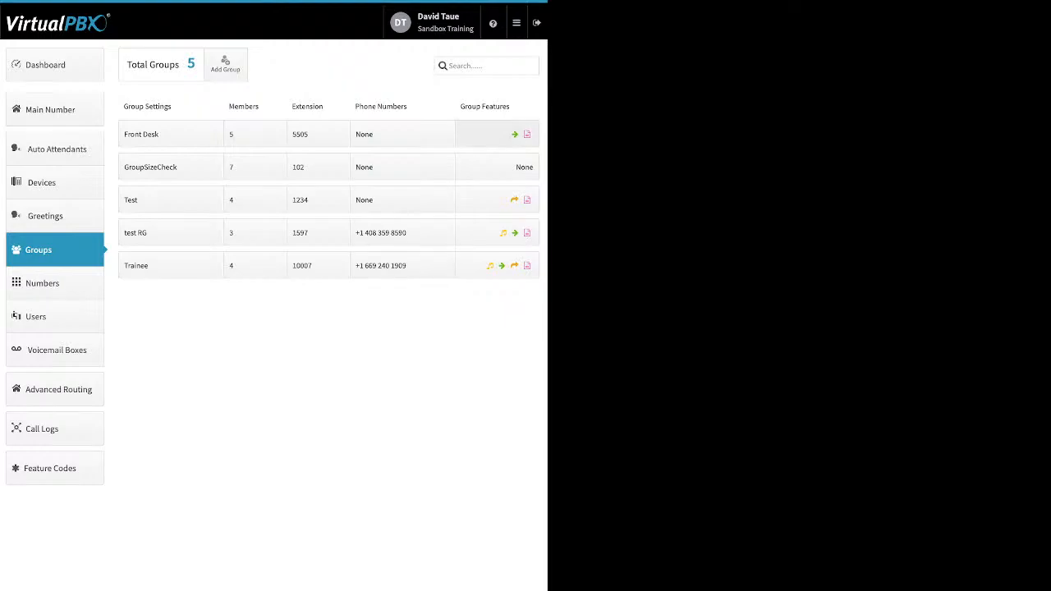
# Open the Front Desk group features, enable Ringback to view its media option, and close the dialog without saving
pyautogui.click(497, 134)
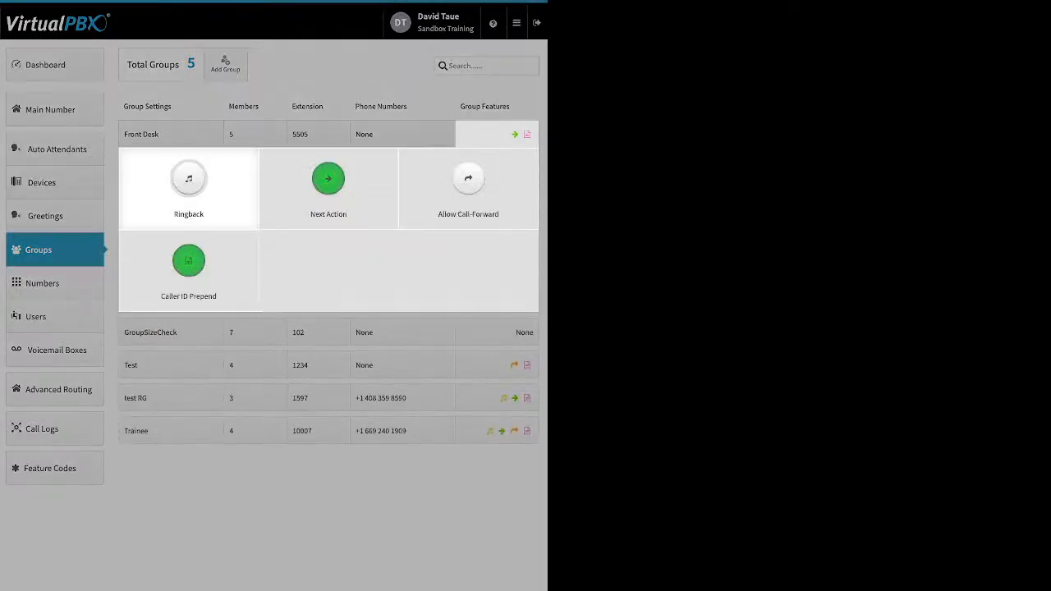
pyautogui.click(189, 179)
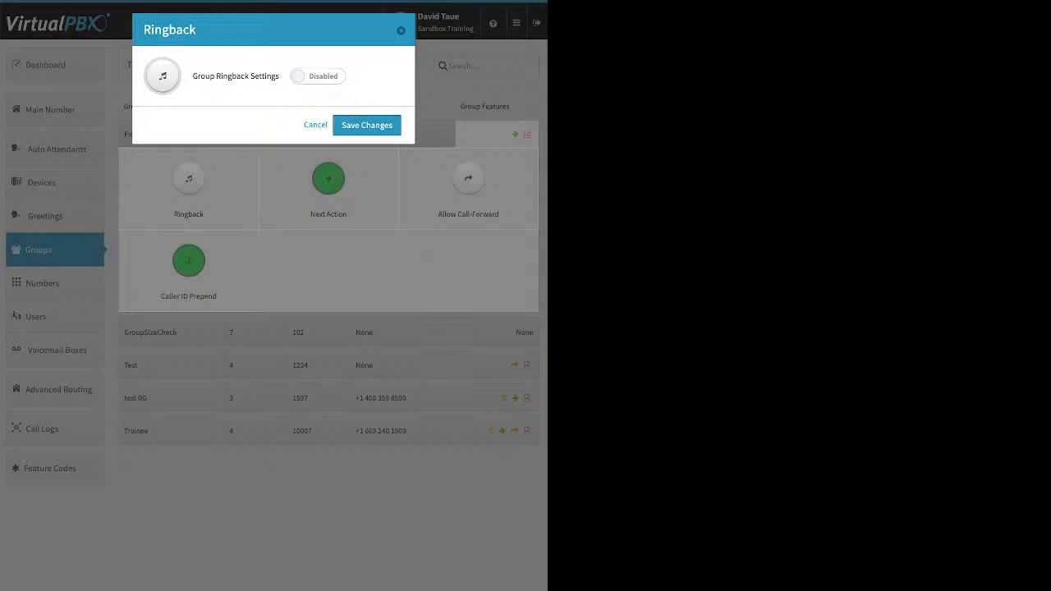
pyautogui.click(318, 76)
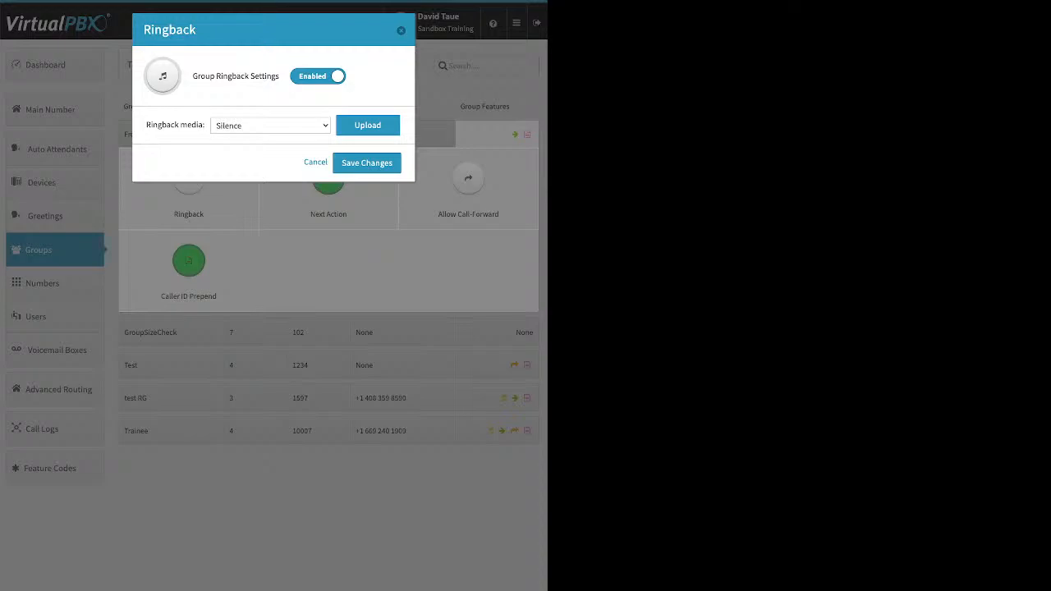
pyautogui.press('Escape')
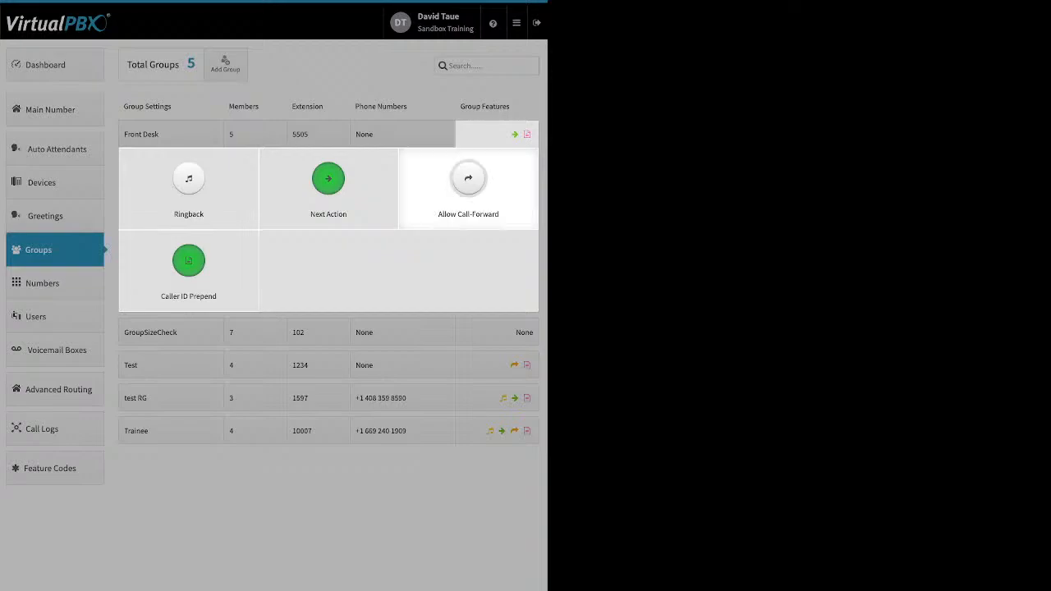
# Open the Front Desk Next Action settings, browse the forward-to destination list, and close without saving
pyautogui.click(328, 178)
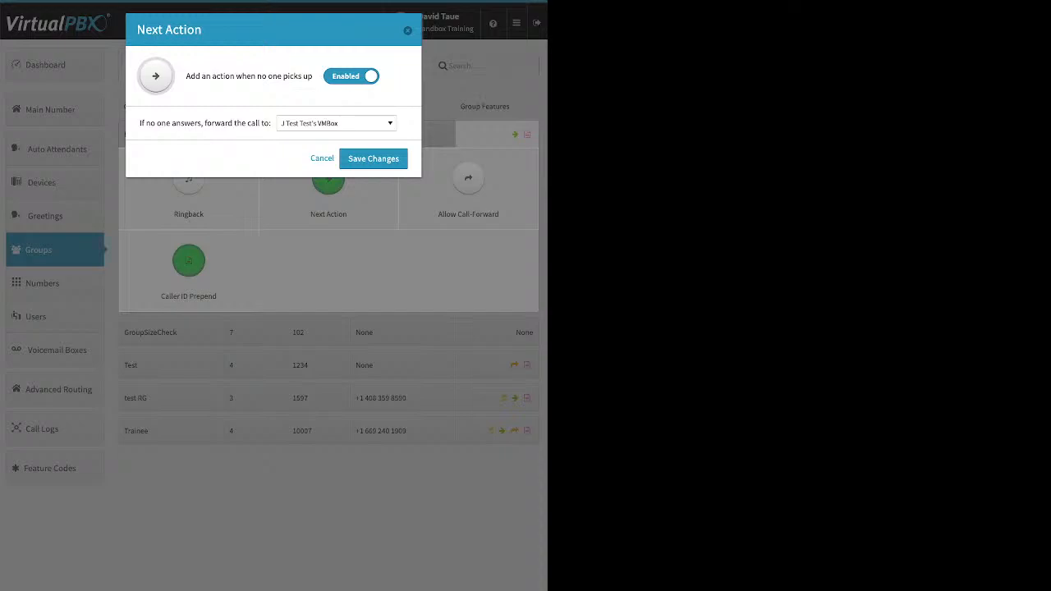
pyautogui.moveTo(186, 77); pyautogui.dragTo(309, 76)
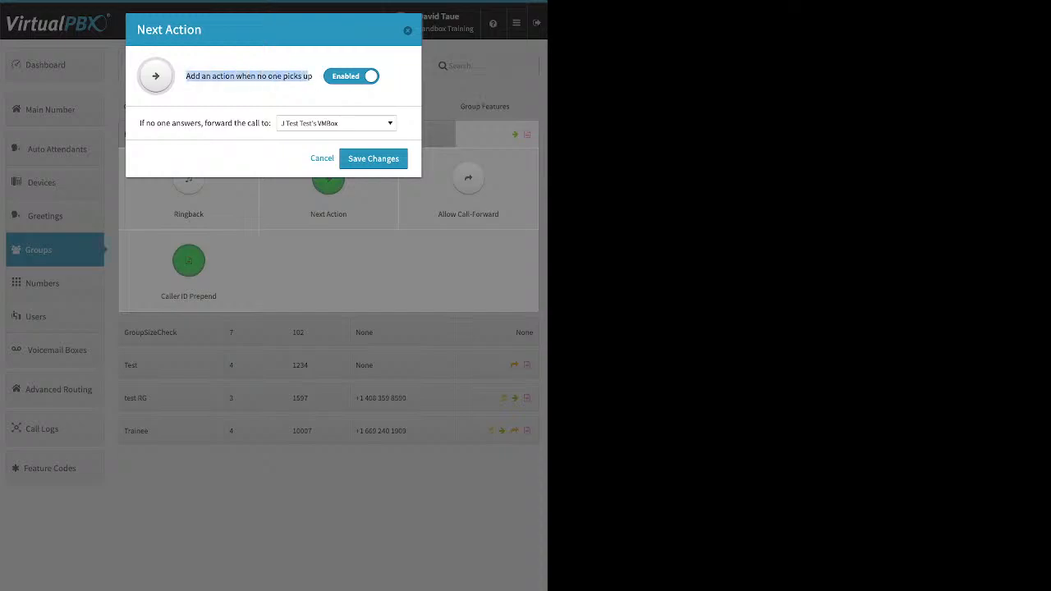
pyautogui.click(337, 123)
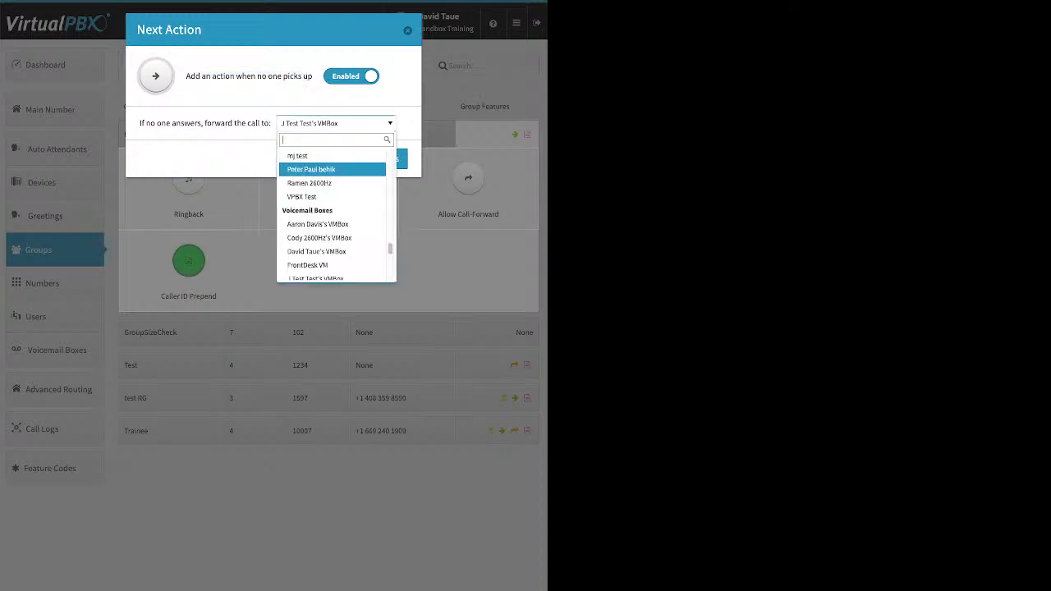
pyautogui.scroll(-3, 333, 244)
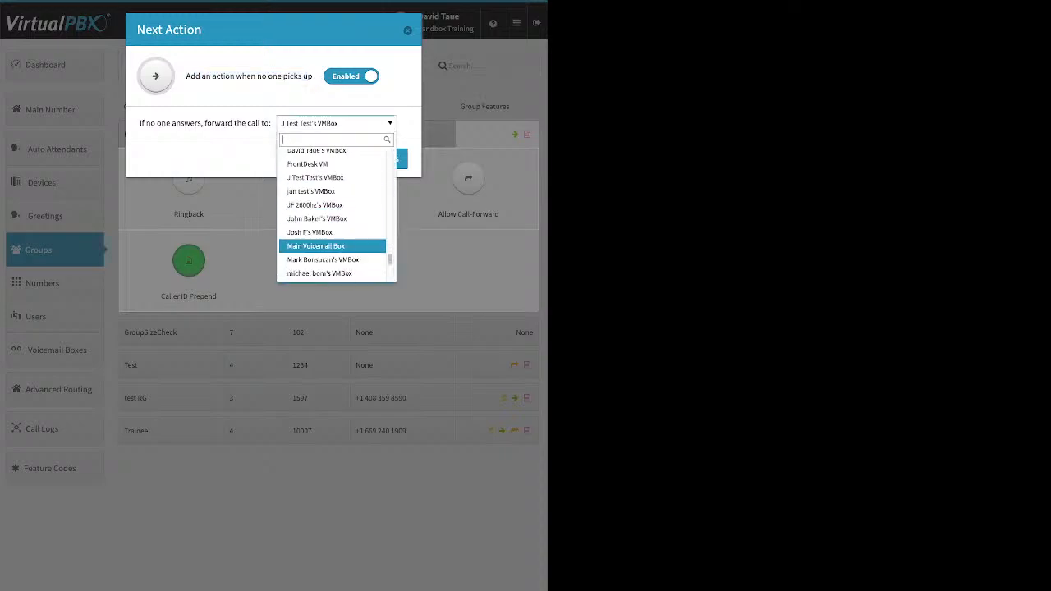
pyautogui.scroll(6, 333, 245)
pyautogui.scroll(10, 333, 246)
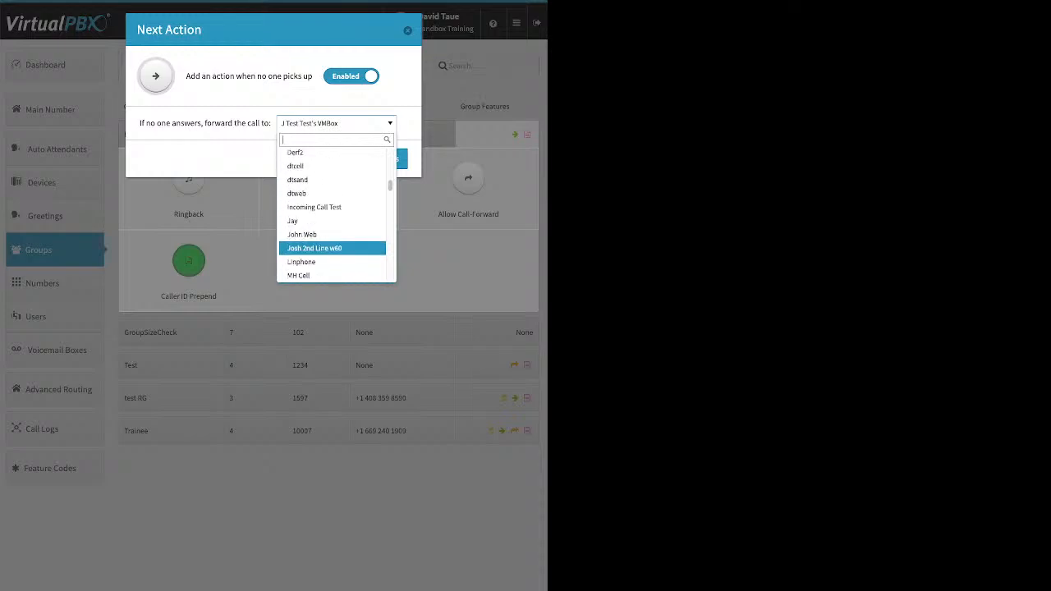
pyautogui.scroll(3, 332, 246)
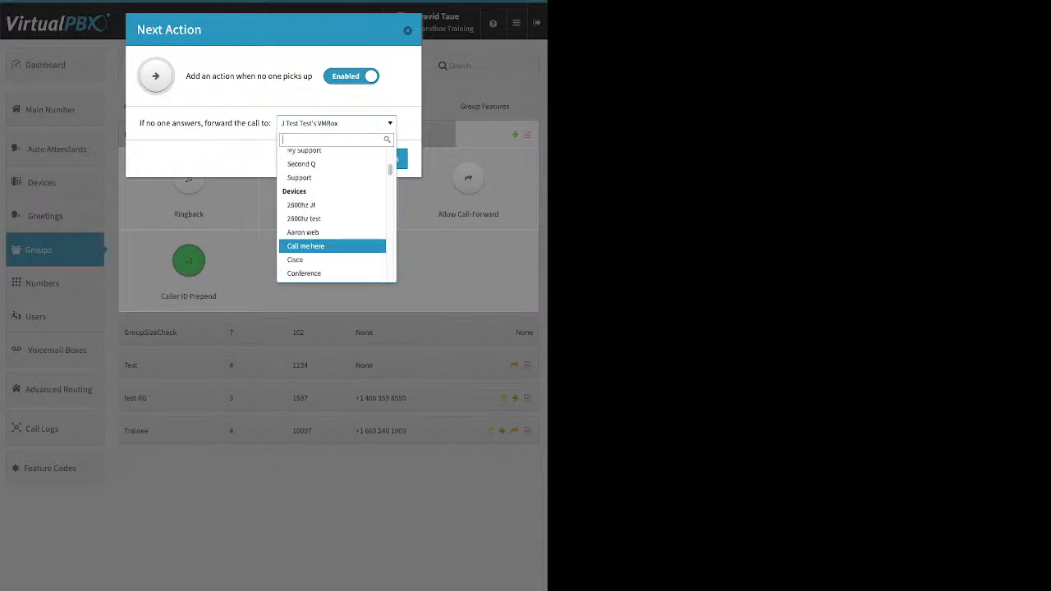
pyautogui.scroll(2, 333, 246)
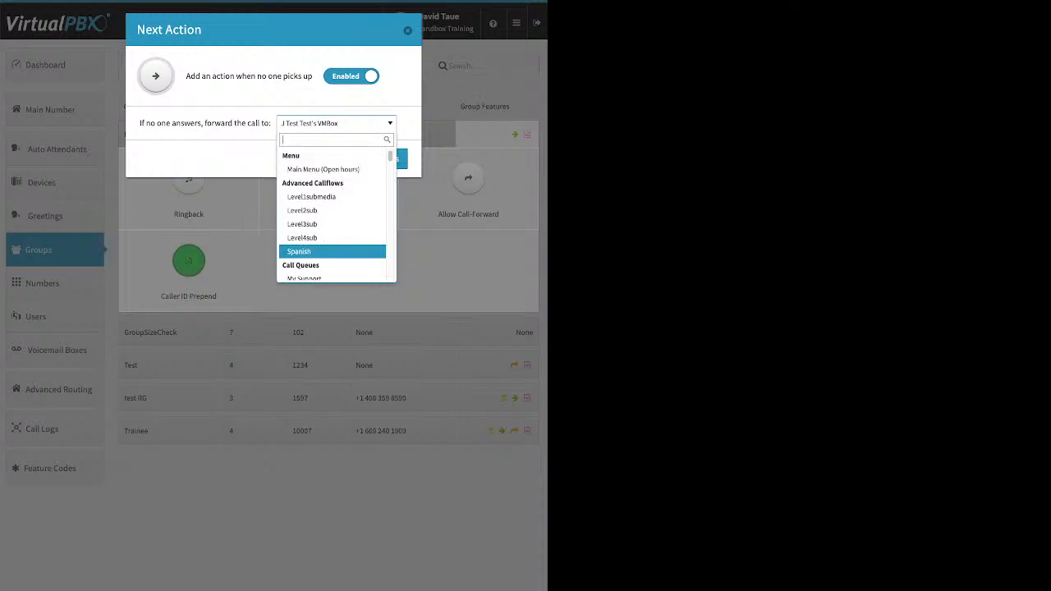
pyautogui.click(407, 30)
pyautogui.click(407, 31)
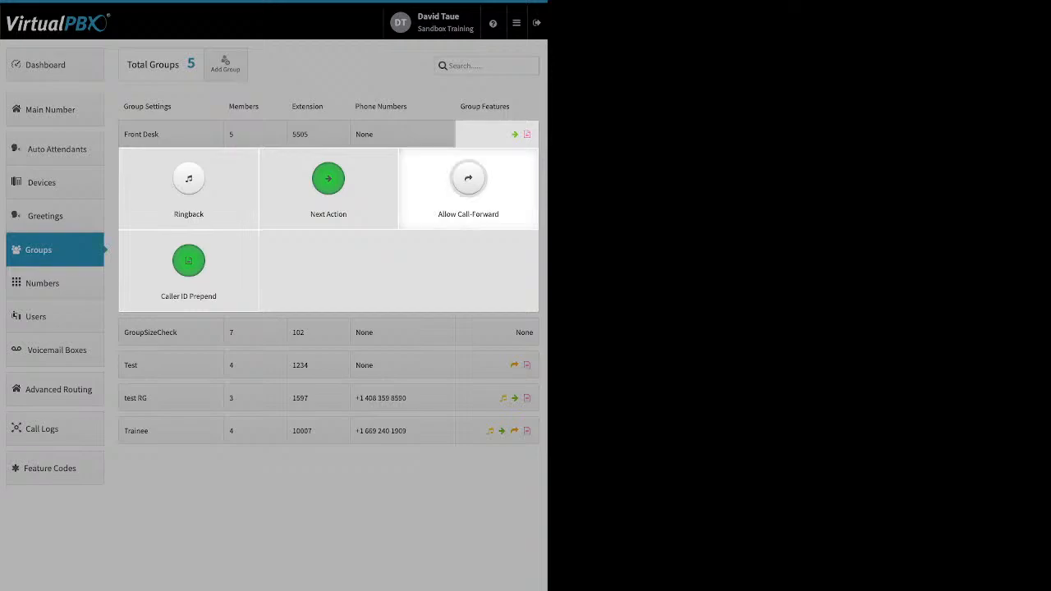
# Review the Front Desk Allow Call-Forward and Caller ID Prepend settings, closing each dialog without changes
pyautogui.click(468, 178)
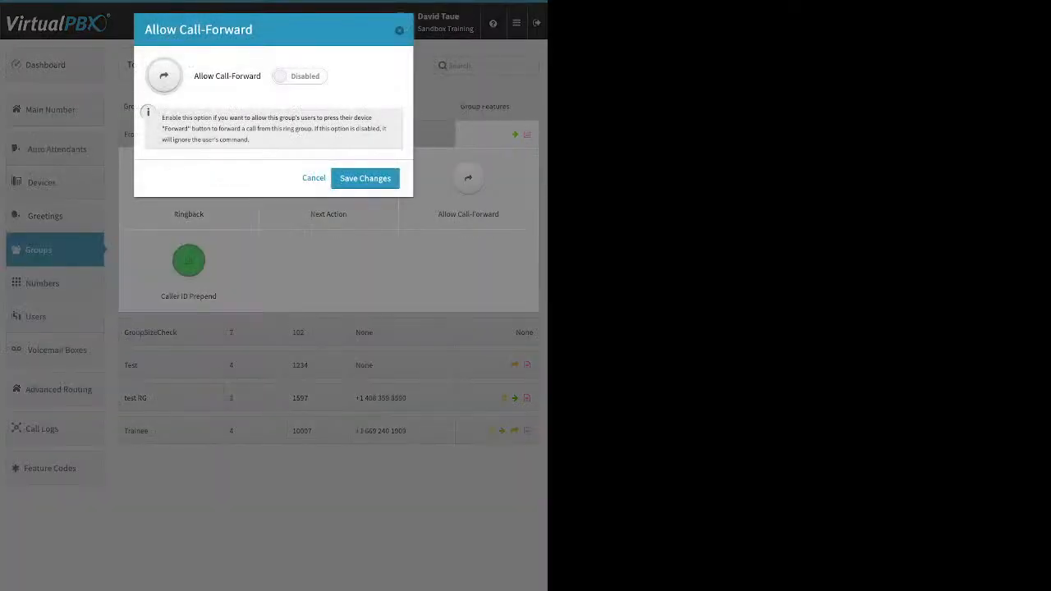
pyautogui.click(399, 30)
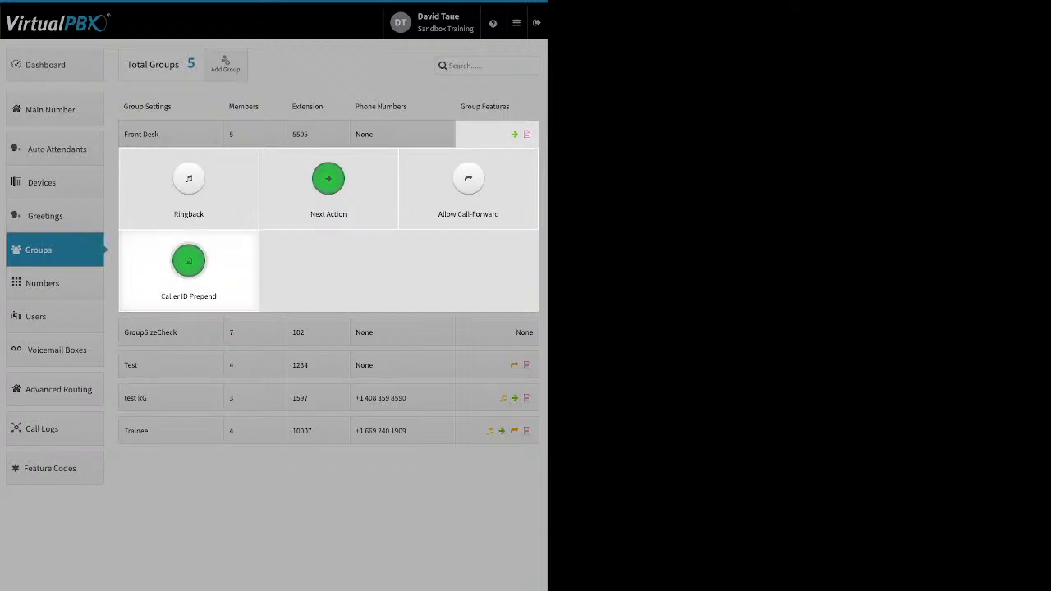
pyautogui.click(188, 261)
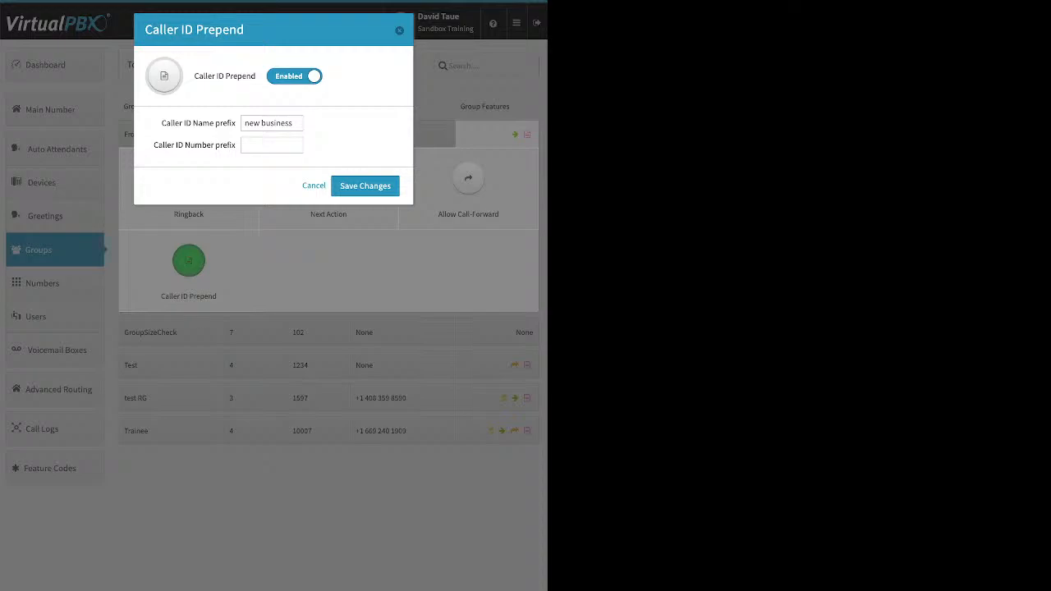
pyautogui.click(366, 186)
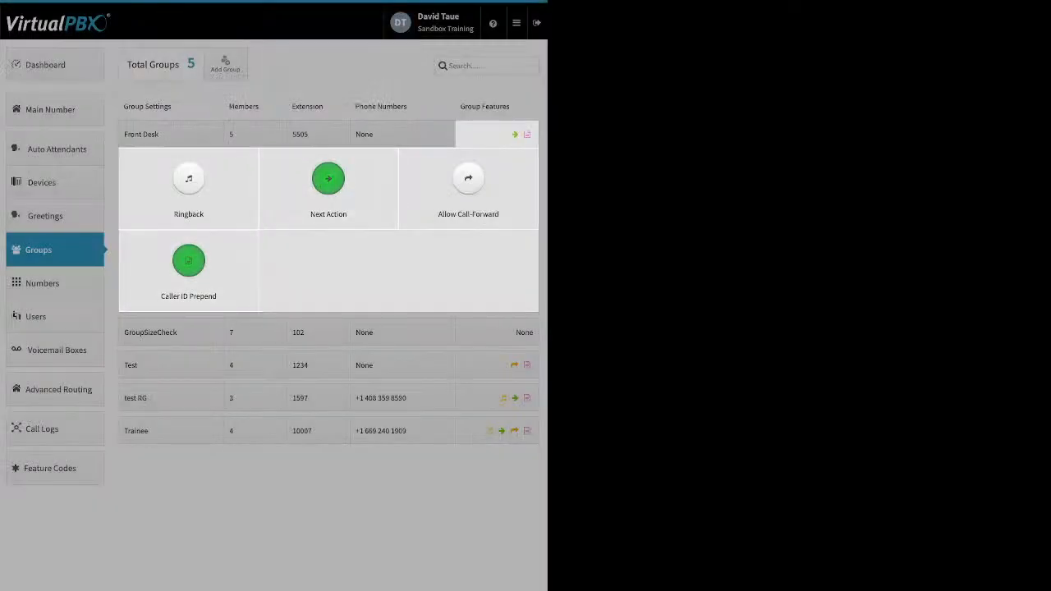
# Go to the Numbers in use list and open, then close, the options menu for the second number
pyautogui.click(55, 283)
pyautogui.click(54, 283)
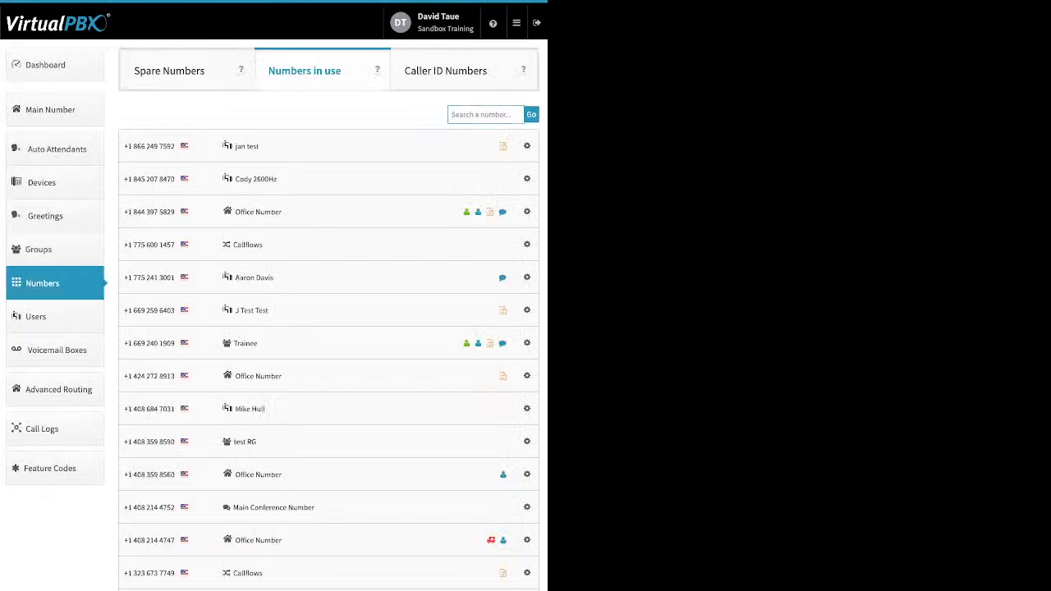
pyautogui.click(527, 179)
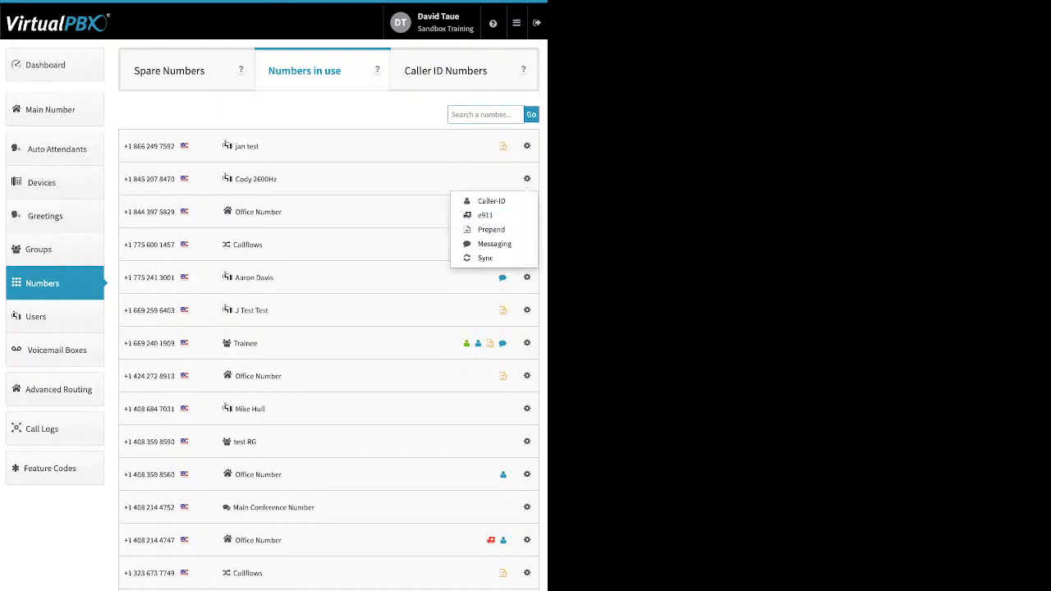
pyautogui.click(527, 179)
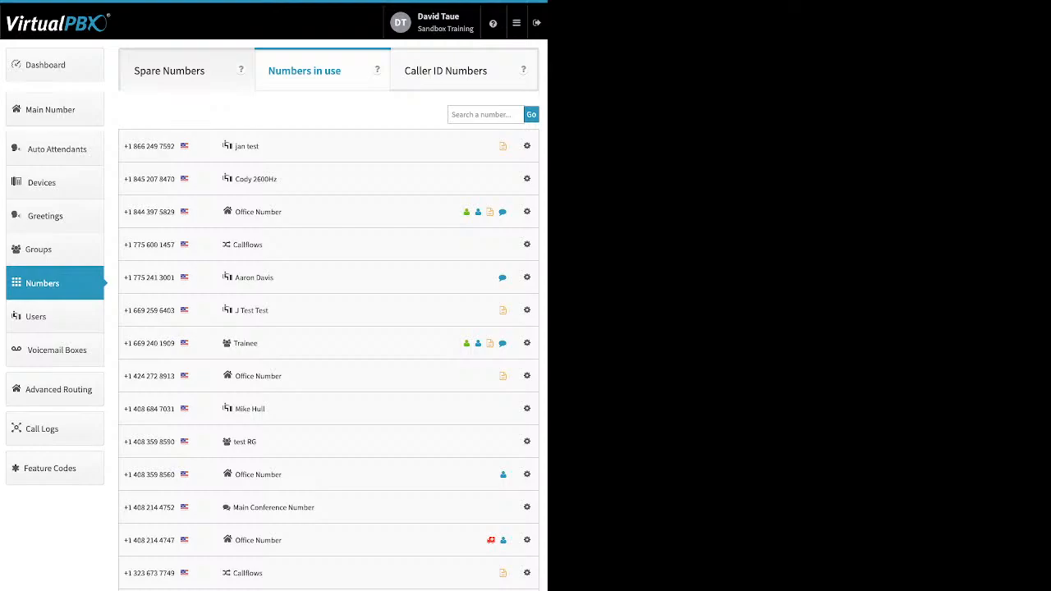
# Switch to Spare Numbers, select the first spare number, and delete it, confirming the deletion
pyautogui.click(170, 70)
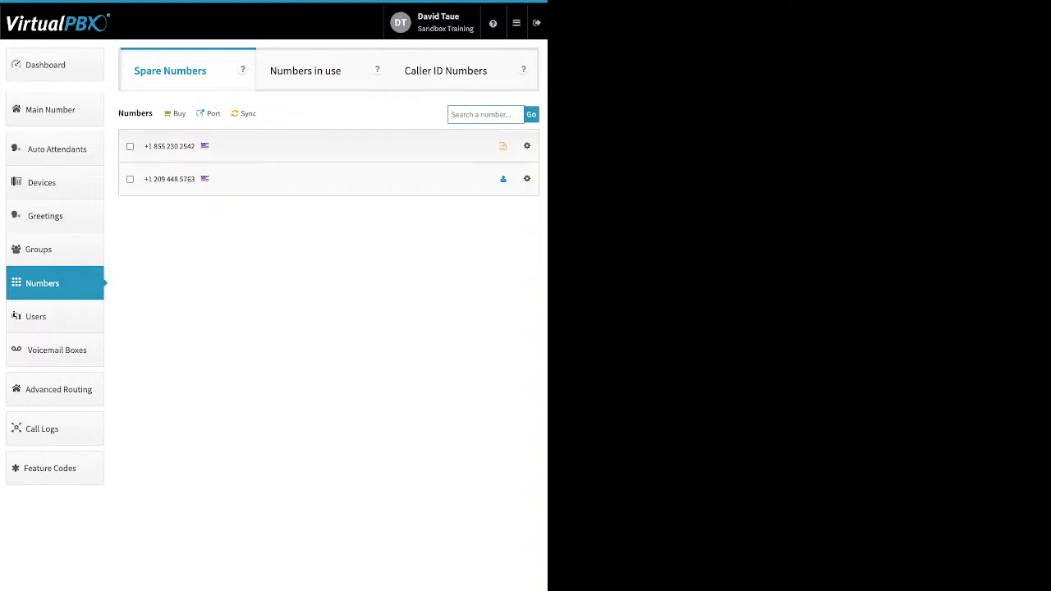
pyautogui.click(130, 146)
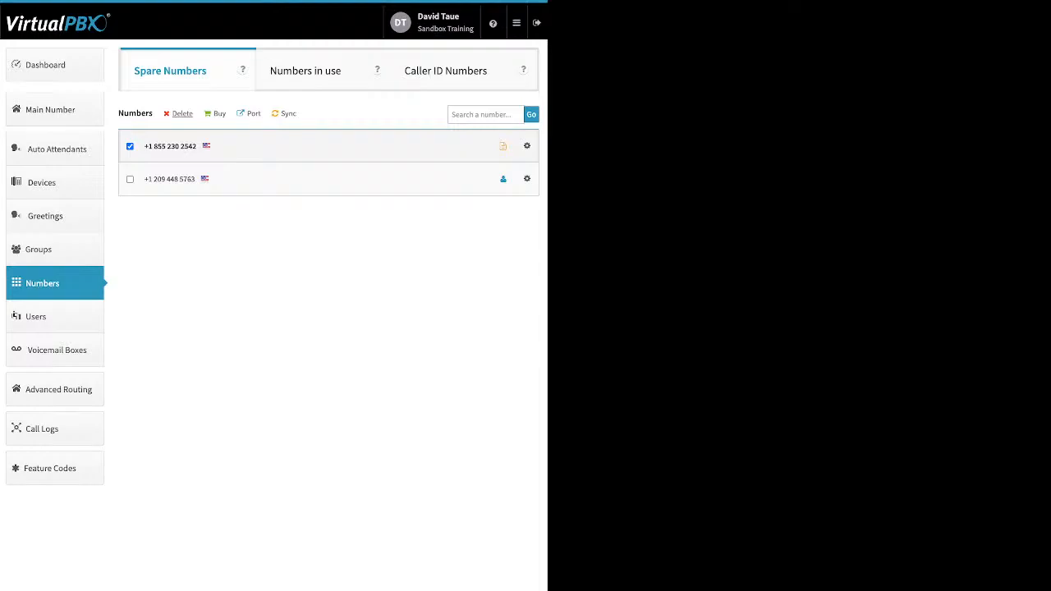
pyautogui.click(183, 114)
pyautogui.click(372, 167)
pyautogui.click(272, 315)
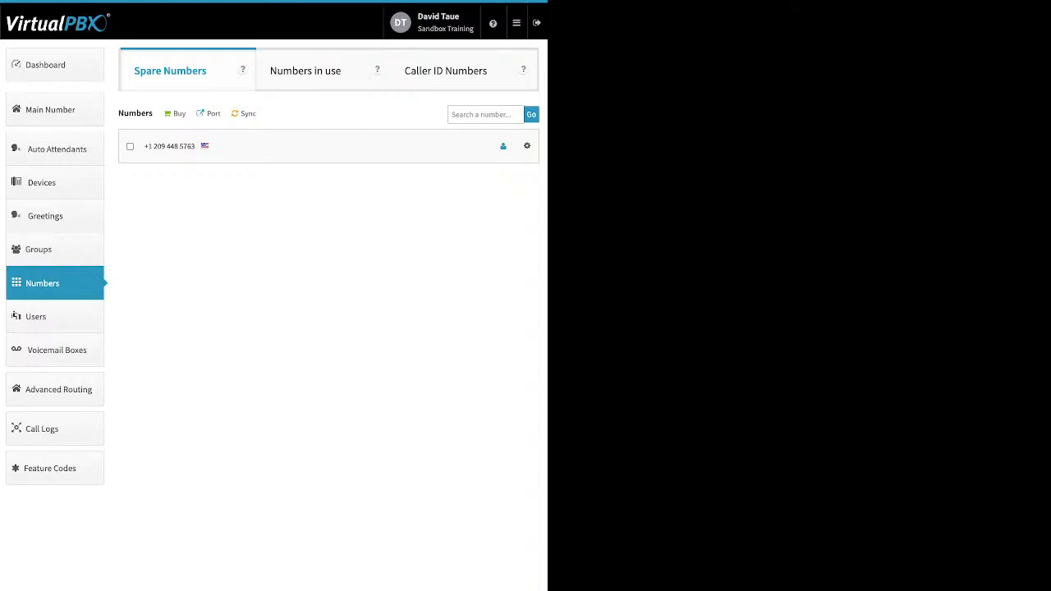
# Check the Buy options for local or toll-free numbers, then open porting and start a new port request
pyautogui.click(179, 114)
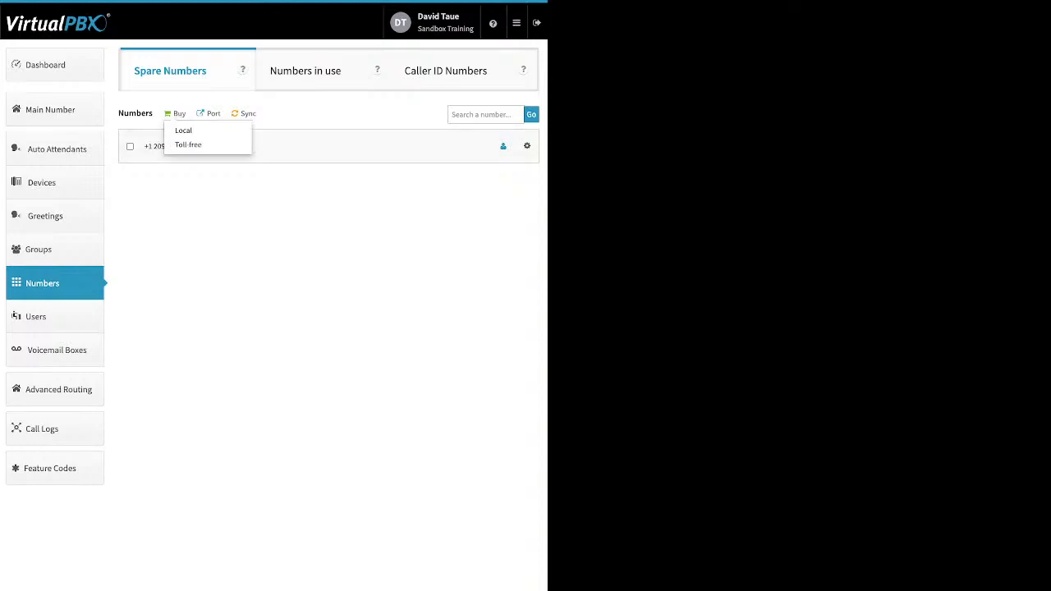
pyautogui.press('Escape')
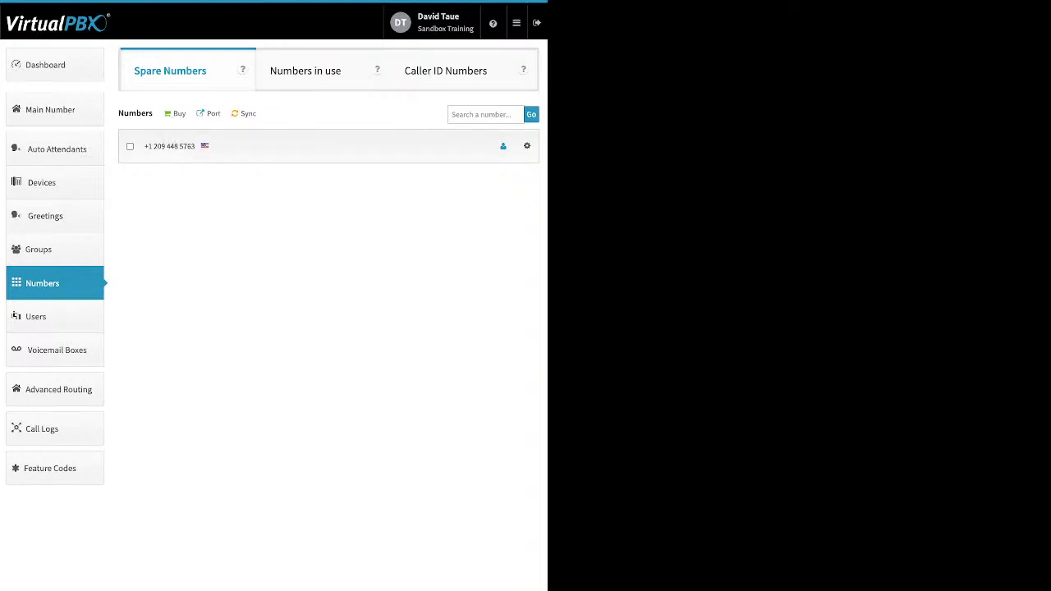
pyautogui.click(213, 114)
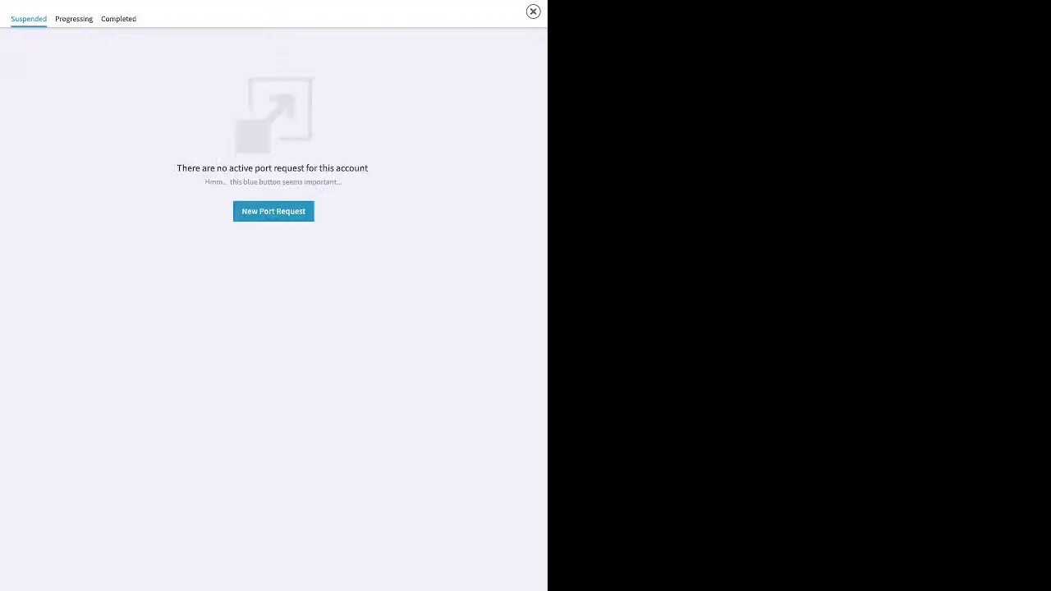
pyautogui.click(273, 211)
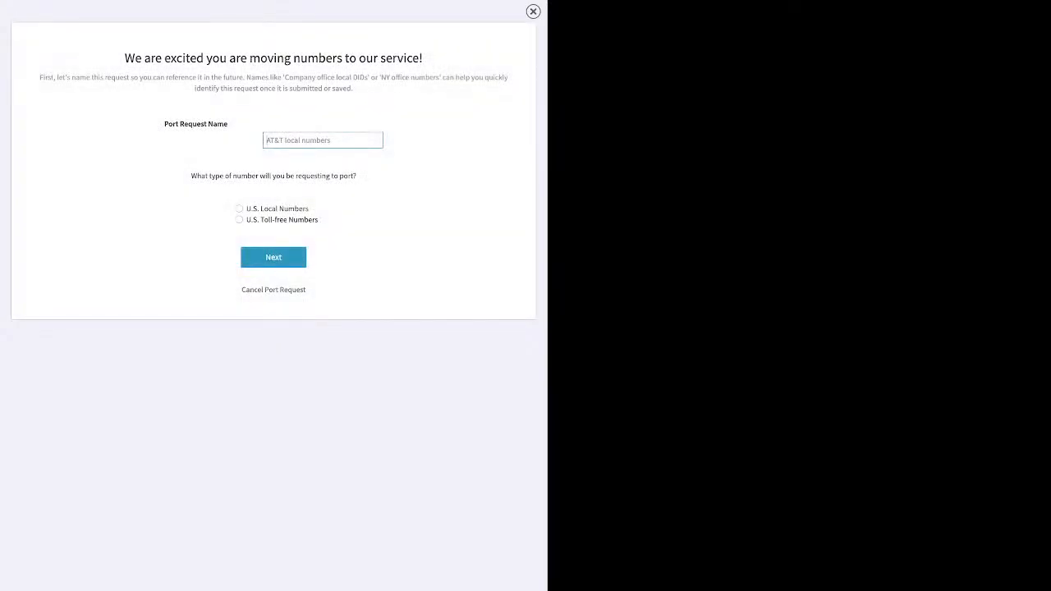
# Name the port request test, choose U.S. Local Numbers, and continue to the next step
pyautogui.write('test')
pyautogui.click(239, 209)
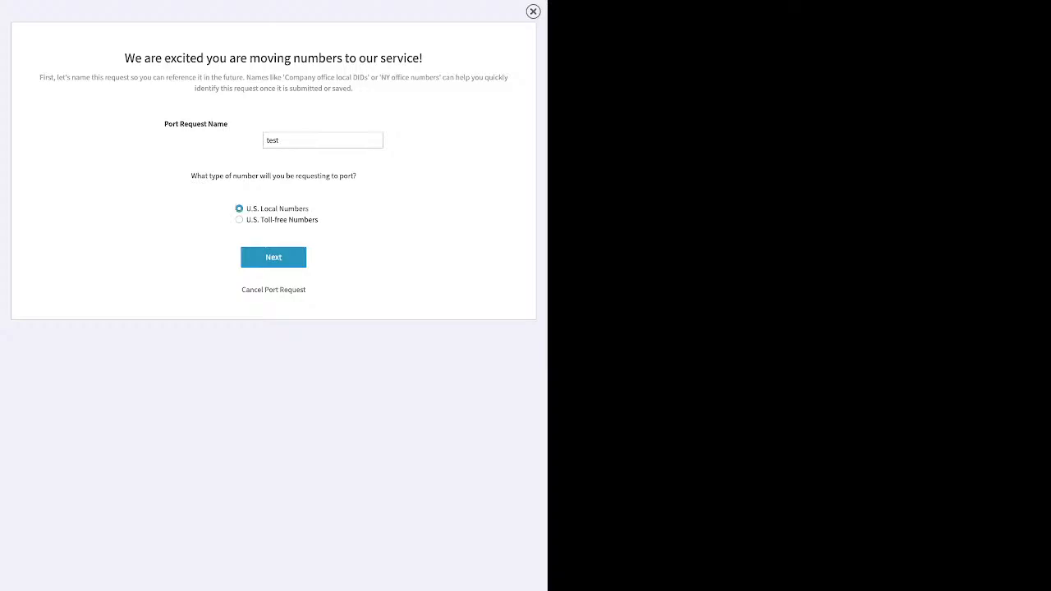
pyautogui.click(274, 257)
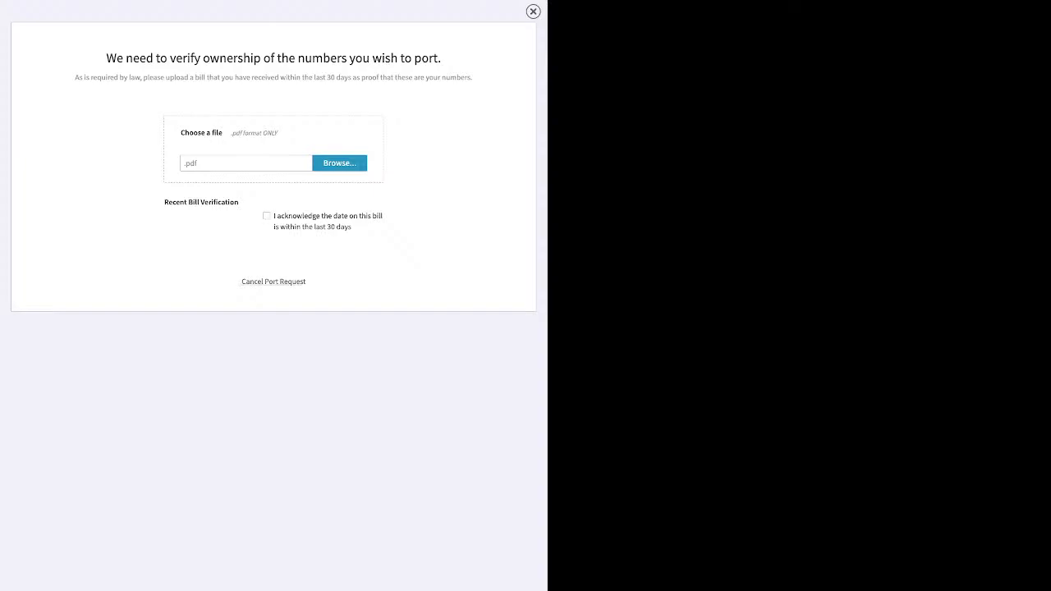
# Cancel the port request and close the porting panel
pyautogui.click(273, 281)
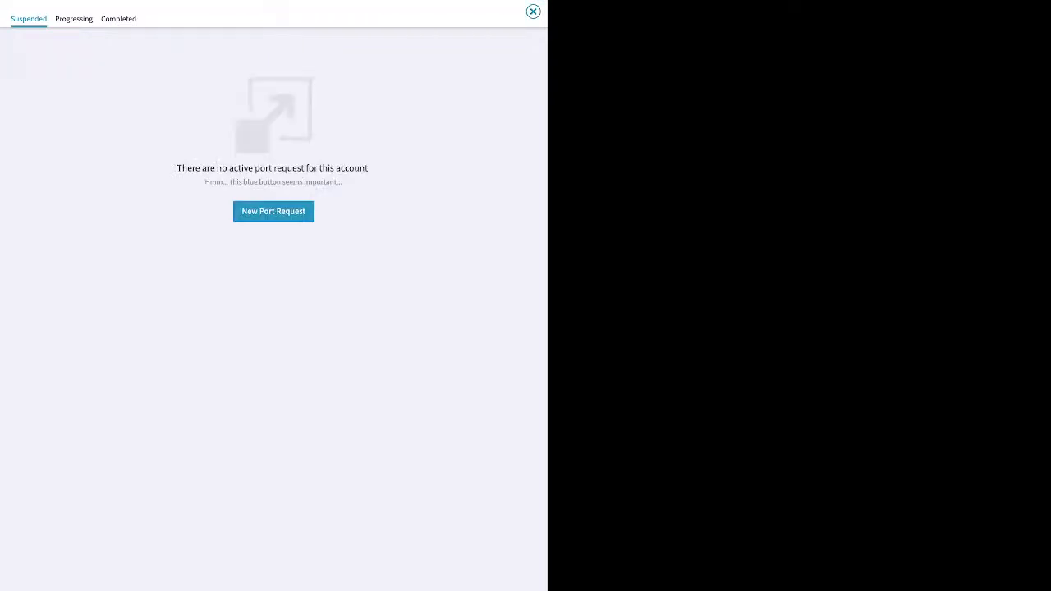
pyautogui.click(533, 11)
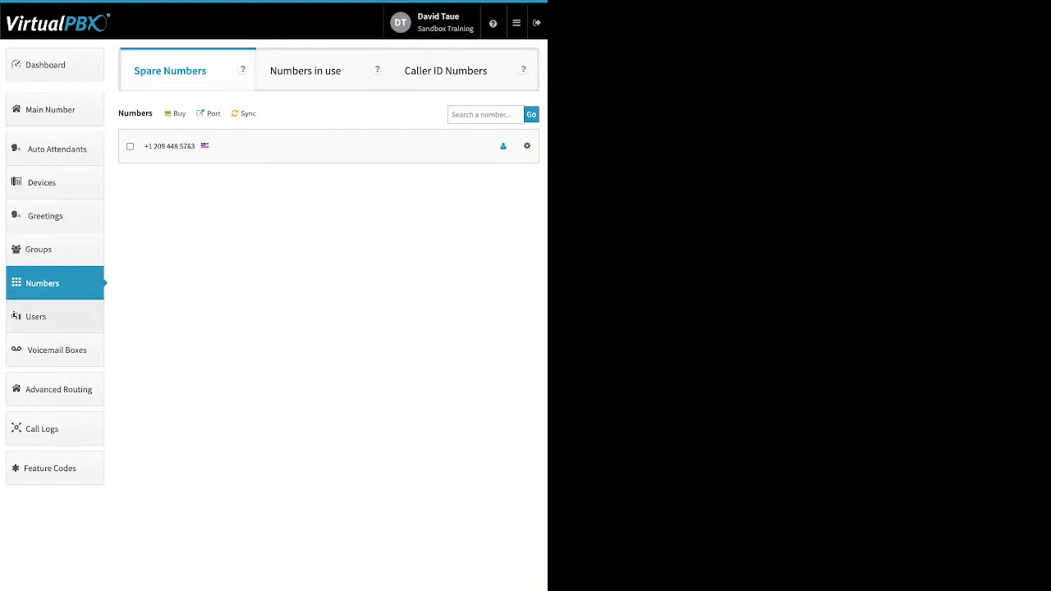
# Go to Users, start adding a new user, and set the main extension number to 5473
pyautogui.click(54, 317)
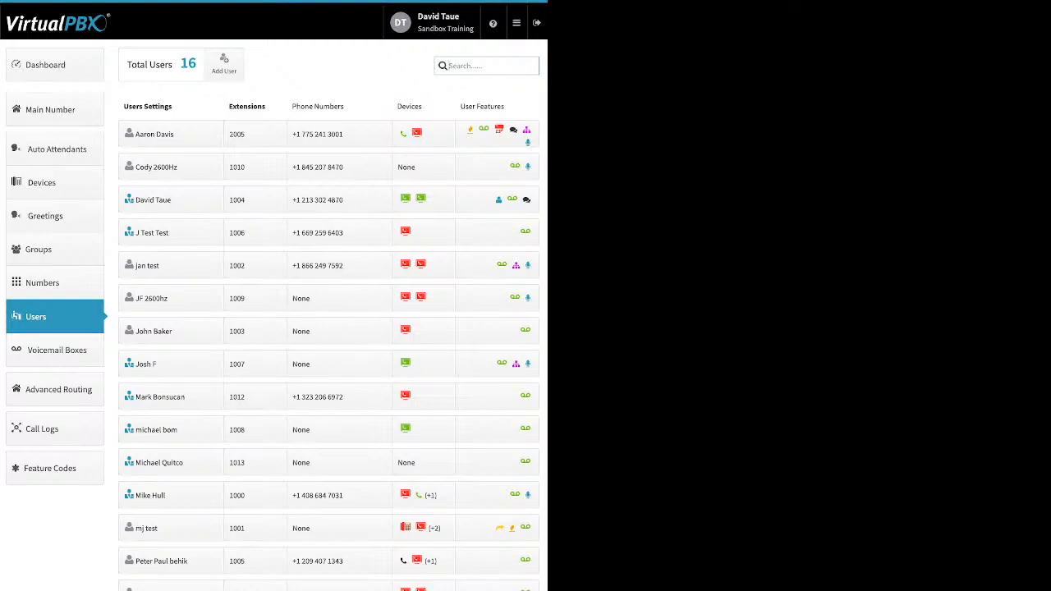
pyautogui.click(223, 64)
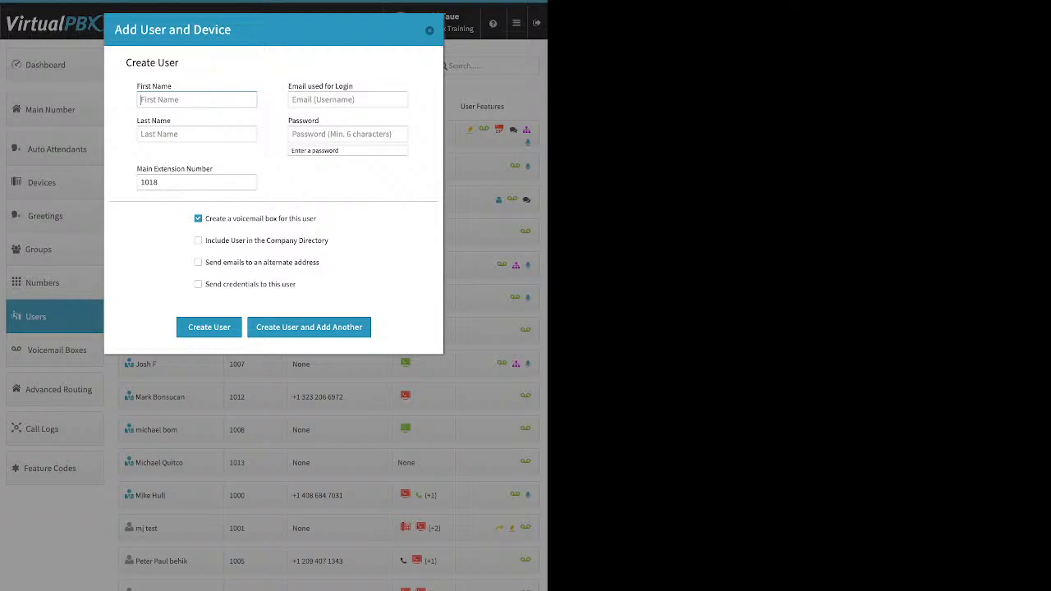
pyautogui.moveTo(354, 86); pyautogui.dragTo(287, 86)
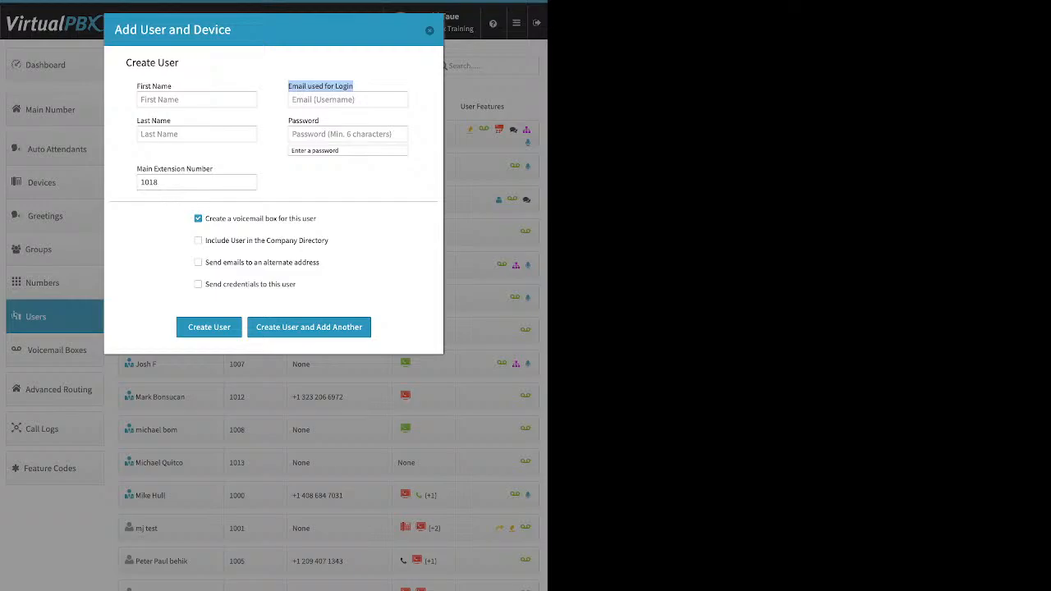
pyautogui.click(348, 134)
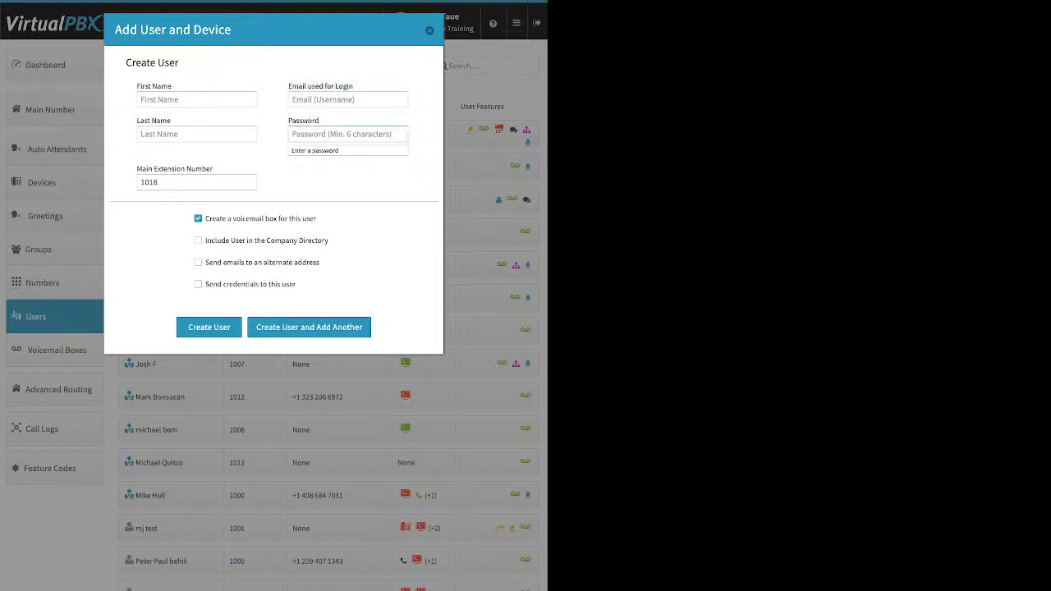
pyautogui.click(140, 182)
pyautogui.hotkey('ctrl', 'a')
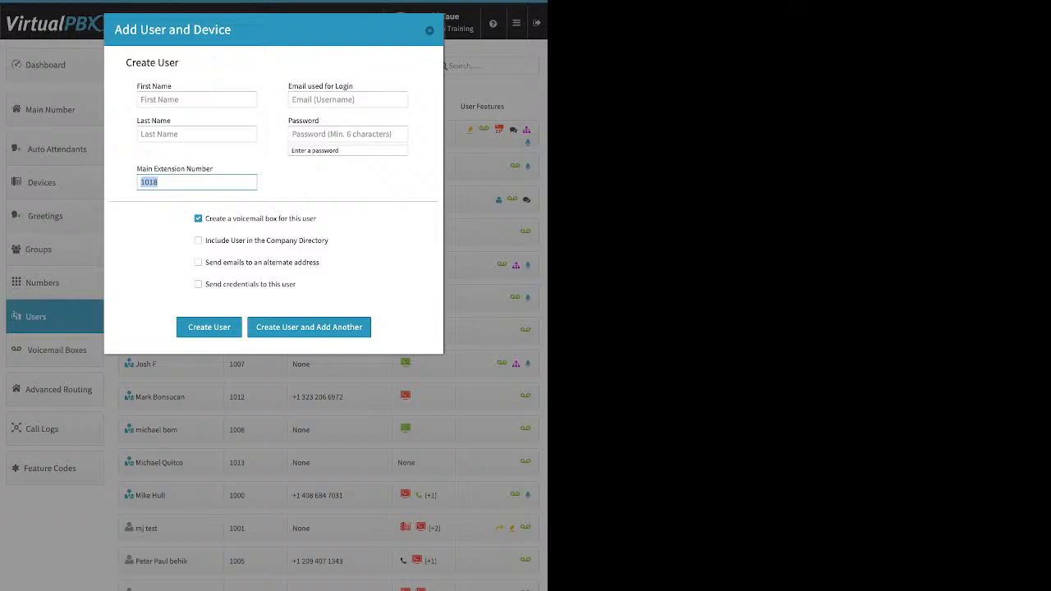
pyautogui.write('5678')
pyautogui.moveTo(317, 218); pyautogui.dragTo(214, 219)
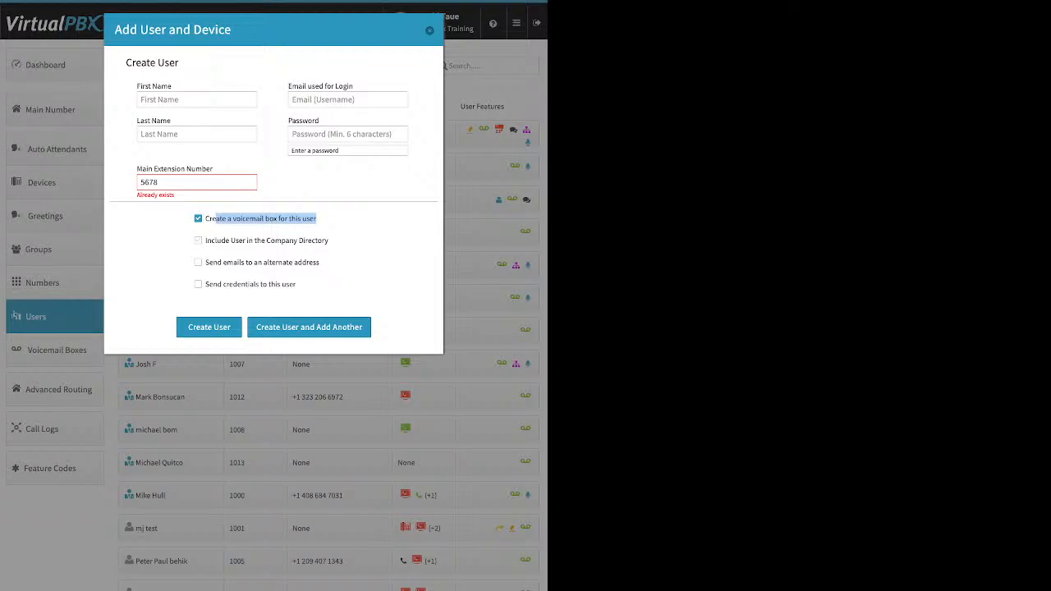
pyautogui.click(332, 233)
pyautogui.press('BackSpace')
pyautogui.press('BackSpace')
pyautogui.press('BackSpace')
pyautogui.press('BackSpace')
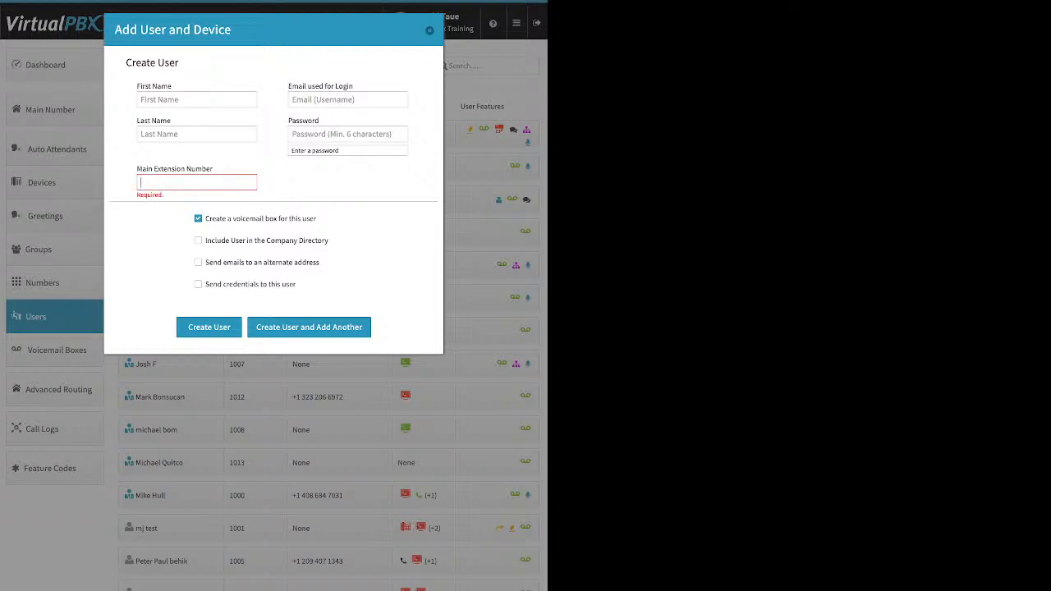
pyautogui.write('5473')
pyautogui.press('Tab')
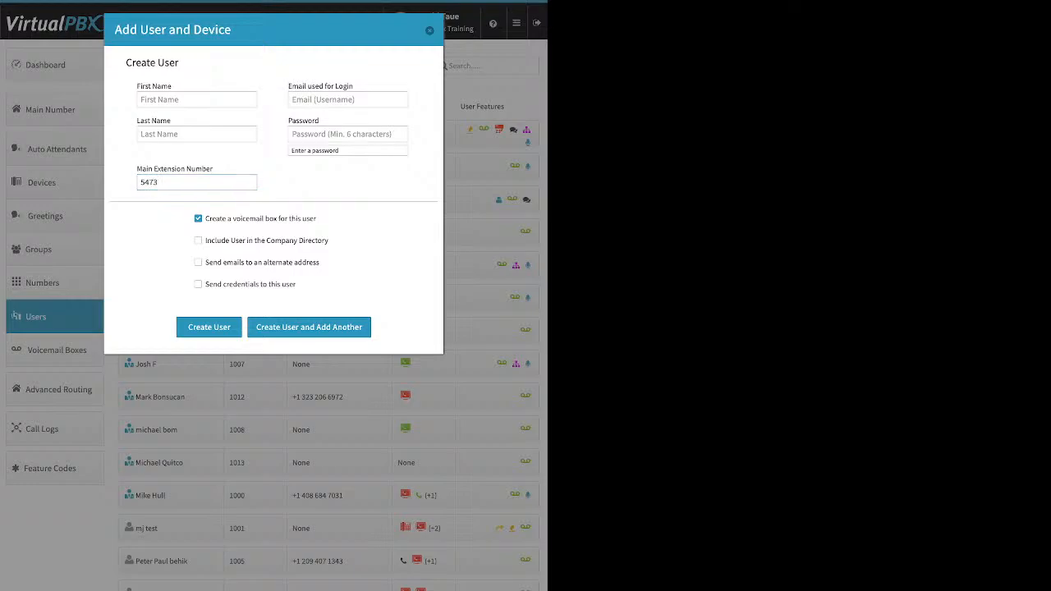
# Toggle the alternate e-mail and send-credentials options, then close the Add User dialog without creating the user
pyautogui.moveTo(316, 218); pyautogui.dragTo(222, 218)
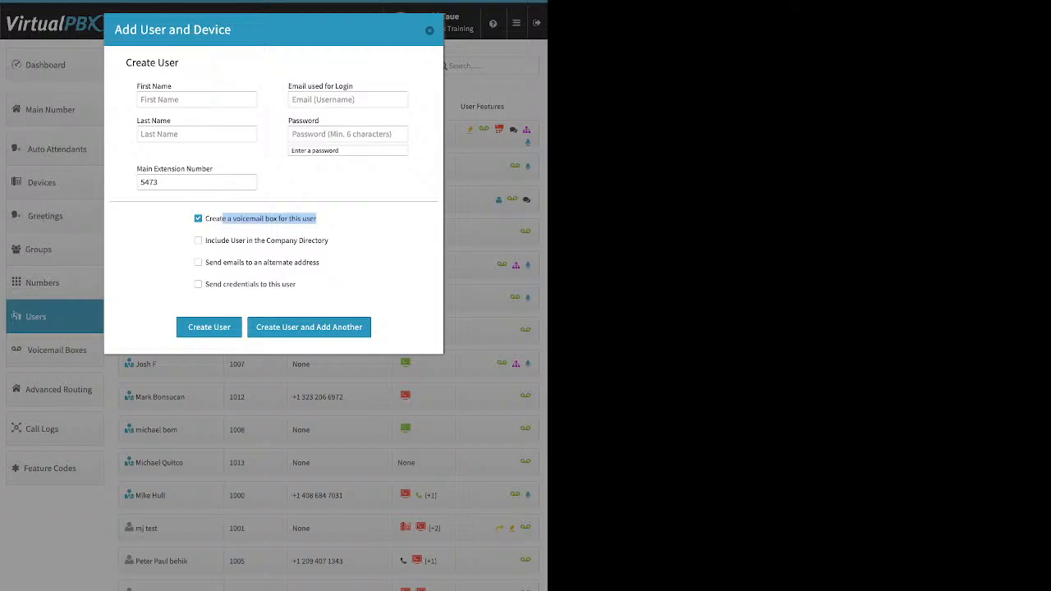
pyautogui.click(327, 219)
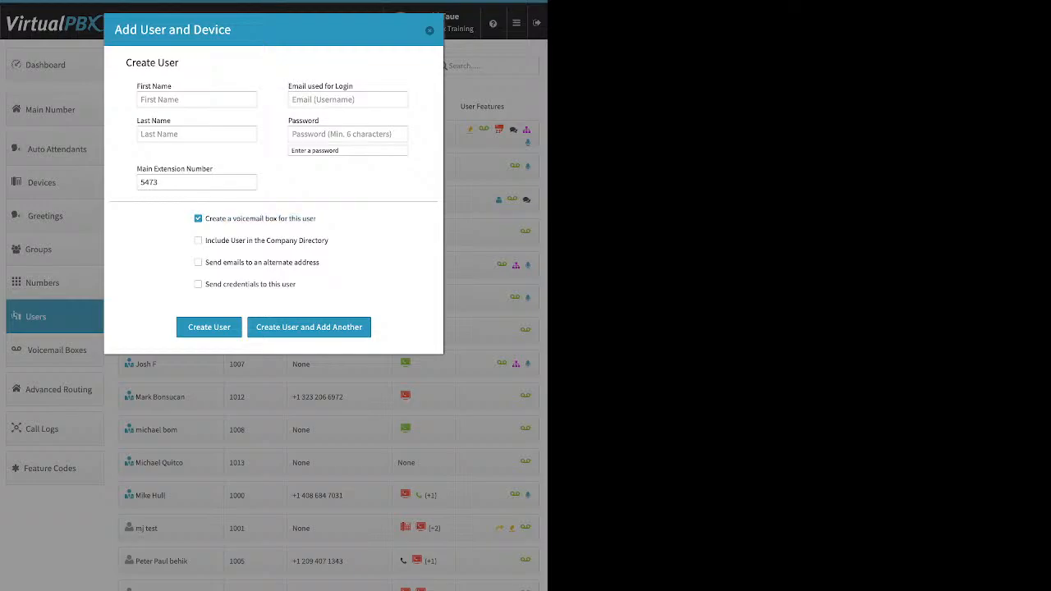
pyautogui.moveTo(205, 241); pyautogui.dragTo(328, 240)
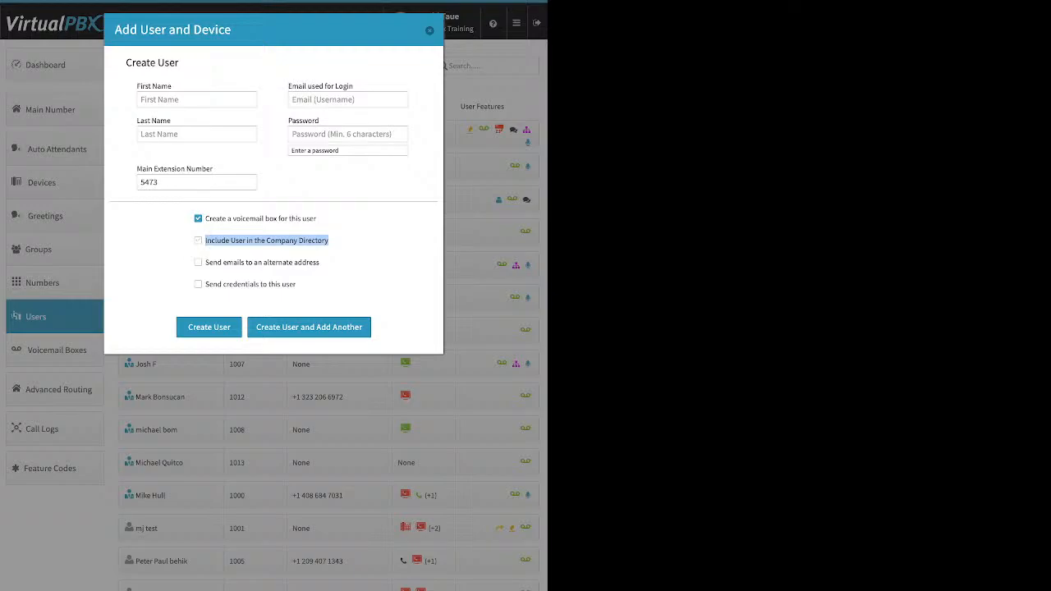
pyautogui.click(197, 262)
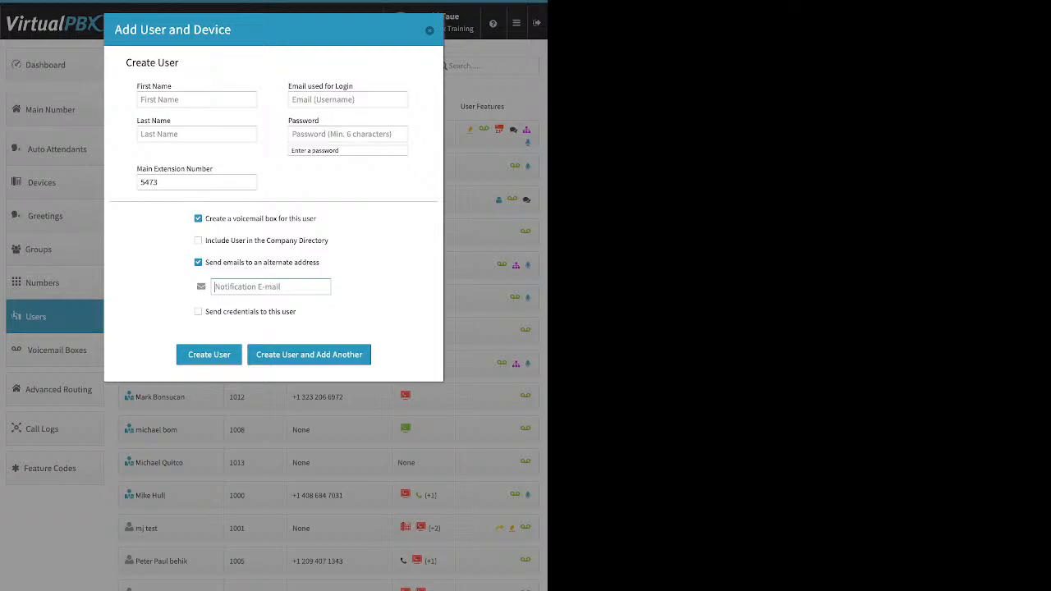
pyautogui.click(198, 263)
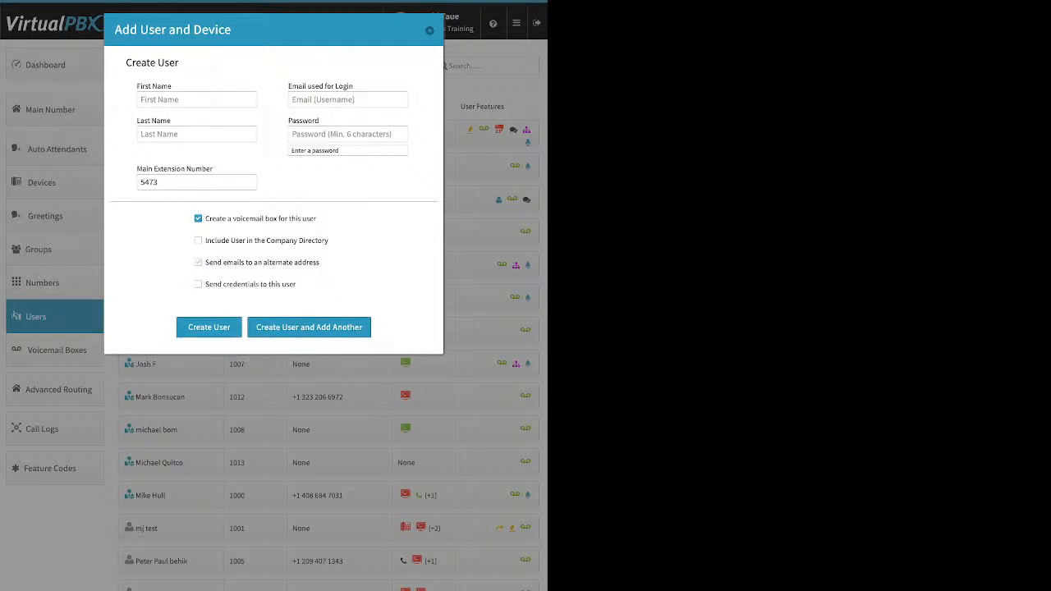
pyautogui.click(198, 284)
pyautogui.click(429, 30)
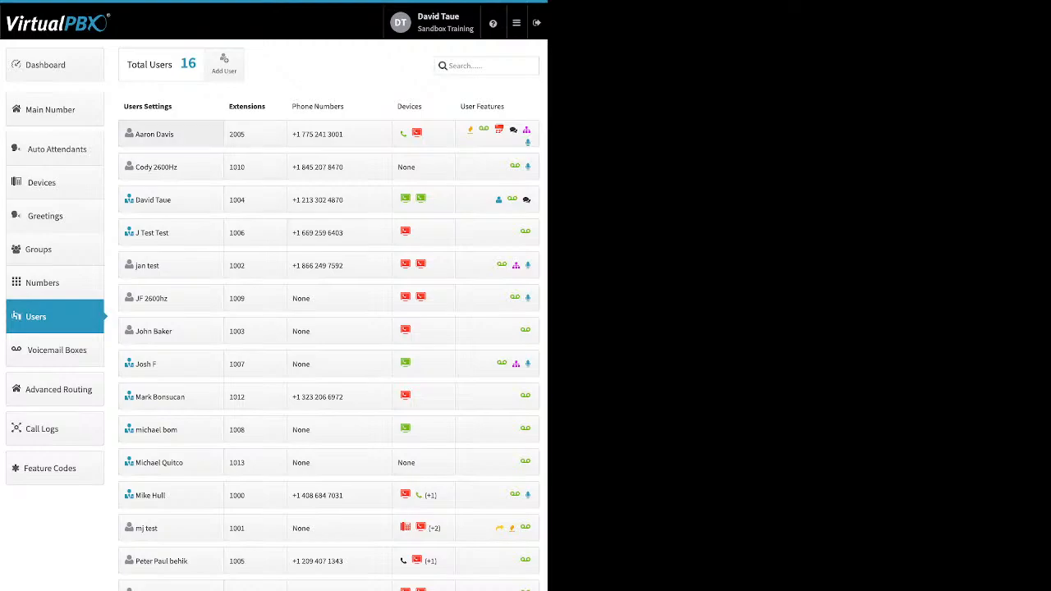
# Open the first user's settings and view, then dismiss, the Change Credentials and Change PIN dialogs
pyautogui.click(164, 134)
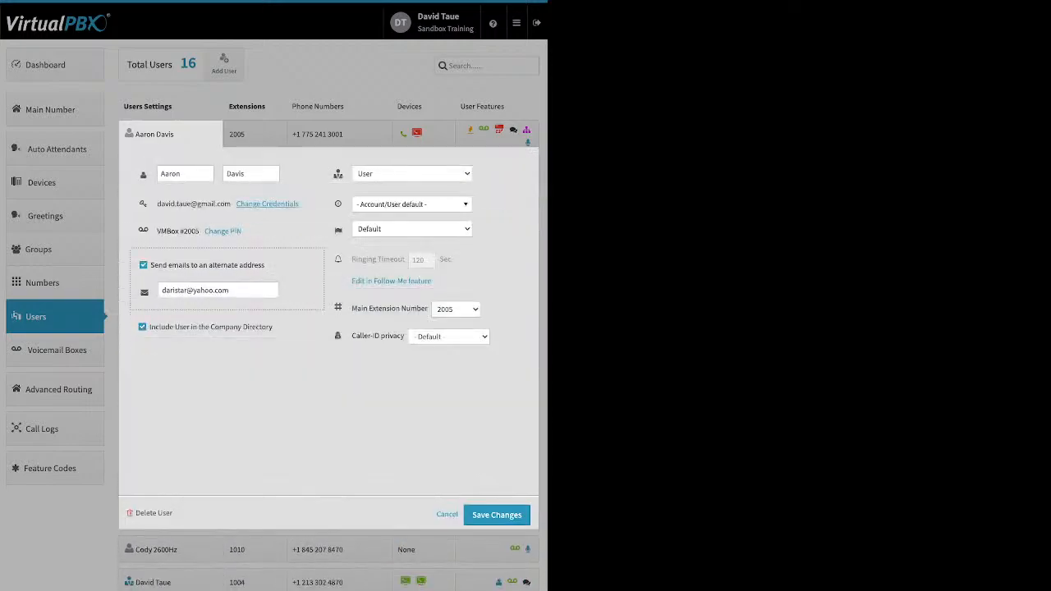
pyautogui.click(267, 204)
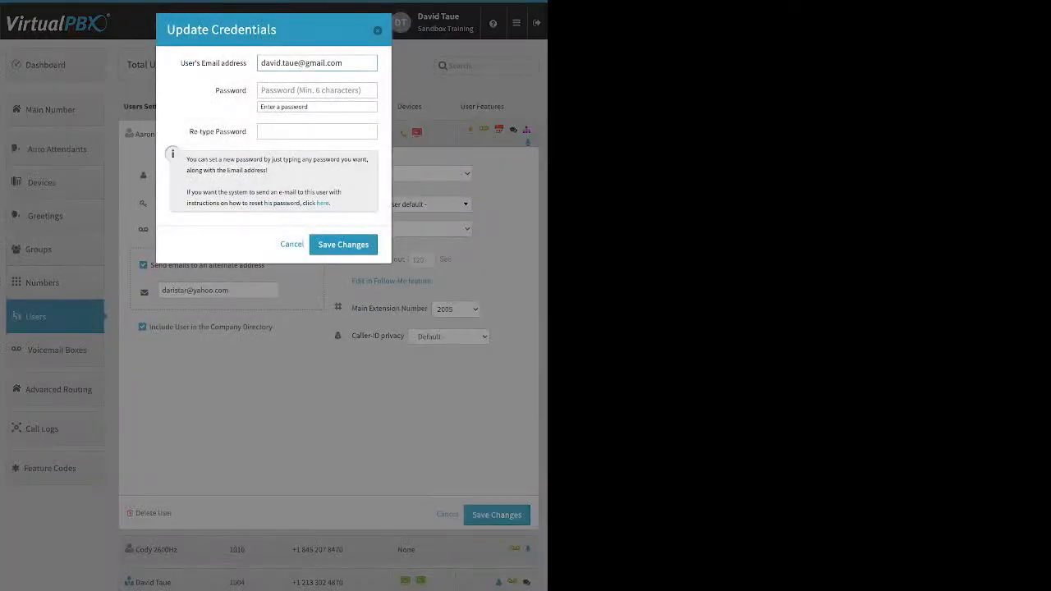
pyautogui.moveTo(332, 203); pyautogui.dragTo(316, 203)
pyautogui.press('Escape')
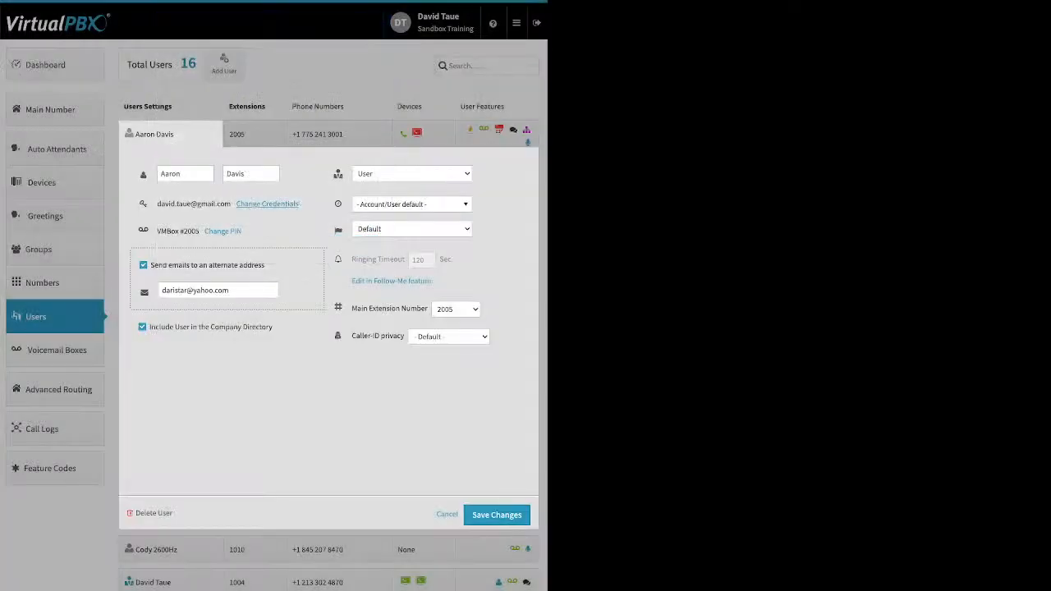
pyautogui.click(222, 231)
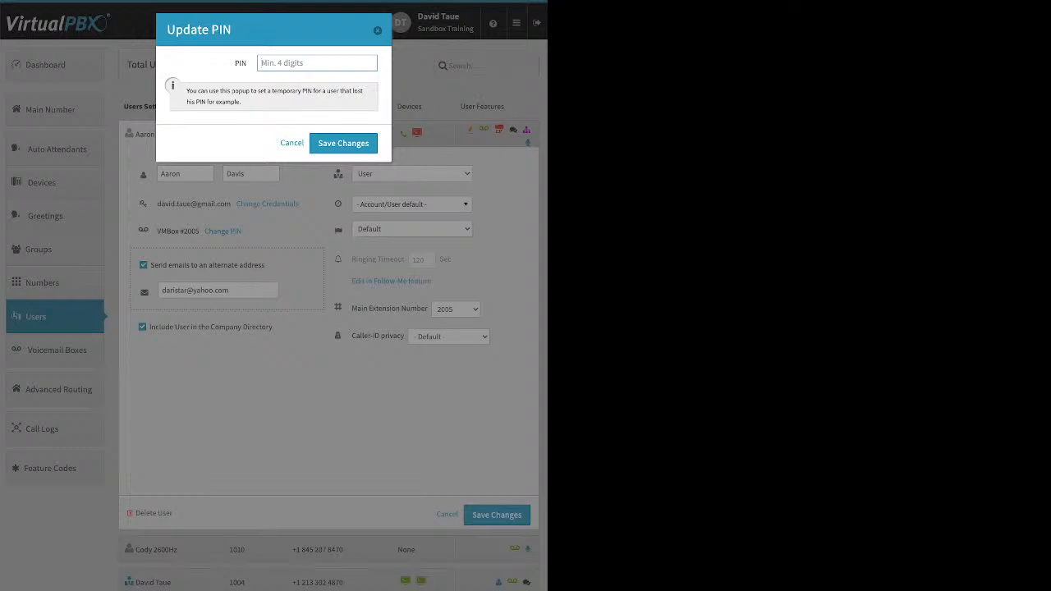
pyautogui.press('Escape')
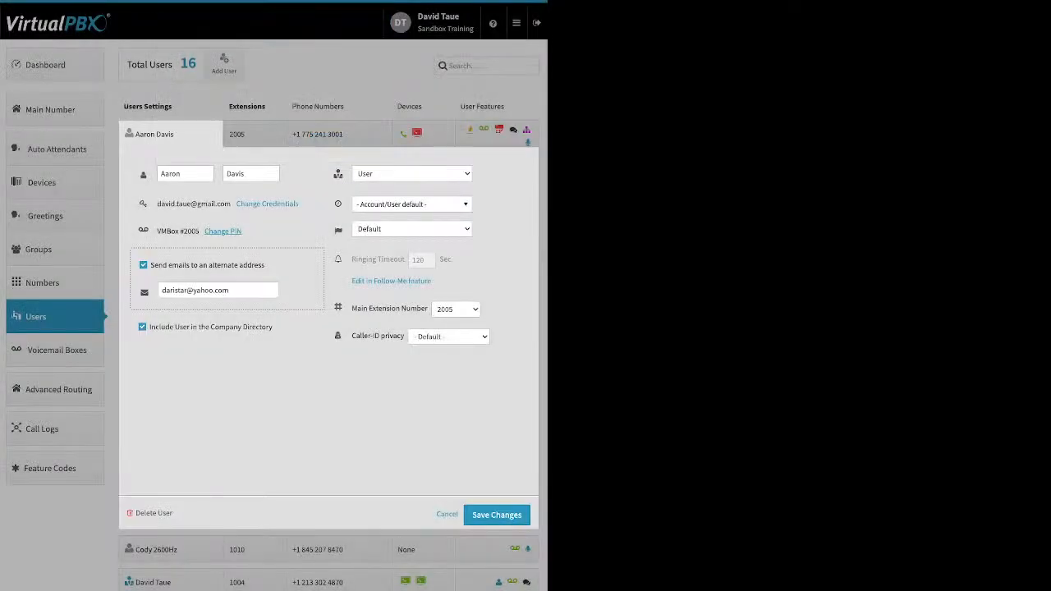
# Uncheck sending e-mails to an alternate address, browse the timezone list, and close the user settings unsaved
pyautogui.click(142, 265)
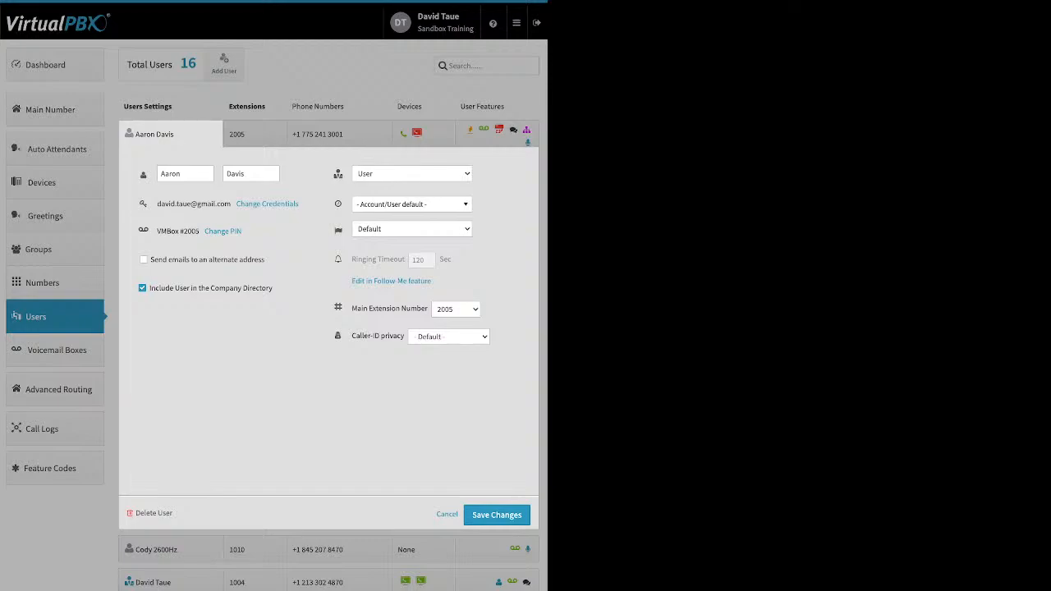
pyautogui.moveTo(211, 288); pyautogui.dragTo(272, 288)
pyautogui.moveTo(337, 174)
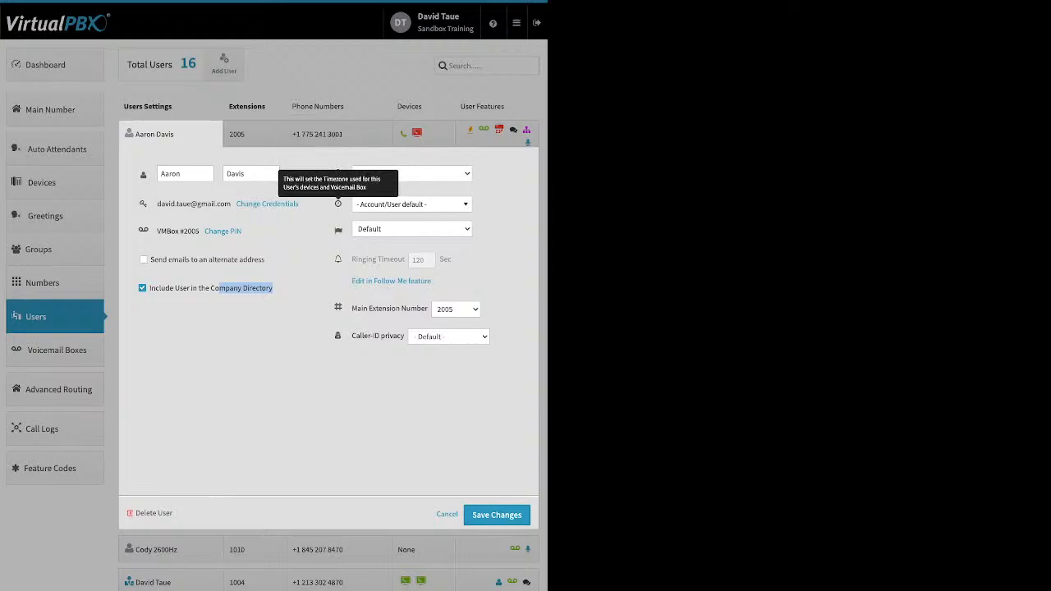
pyautogui.click(411, 204)
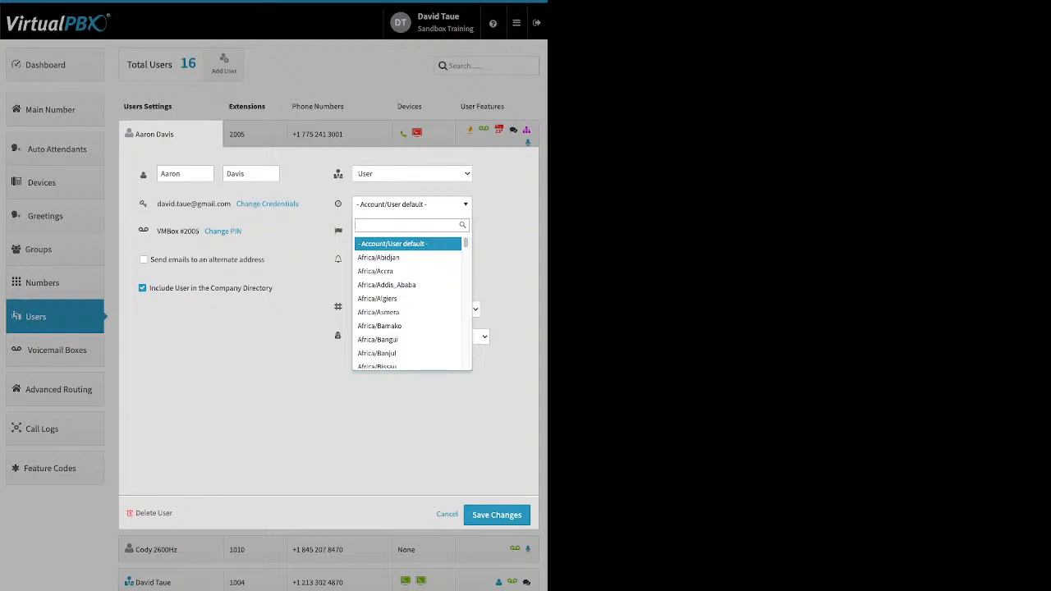
pyautogui.press('Escape')
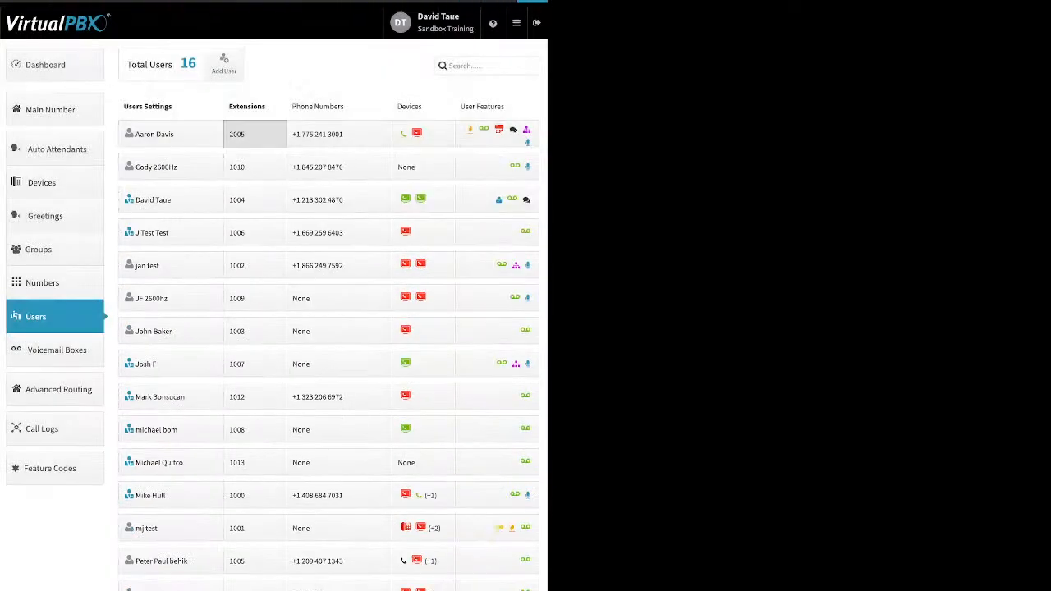
# Open the first user's extension panel and phone number panel, cancelling each without changes
pyautogui.click(254, 133)
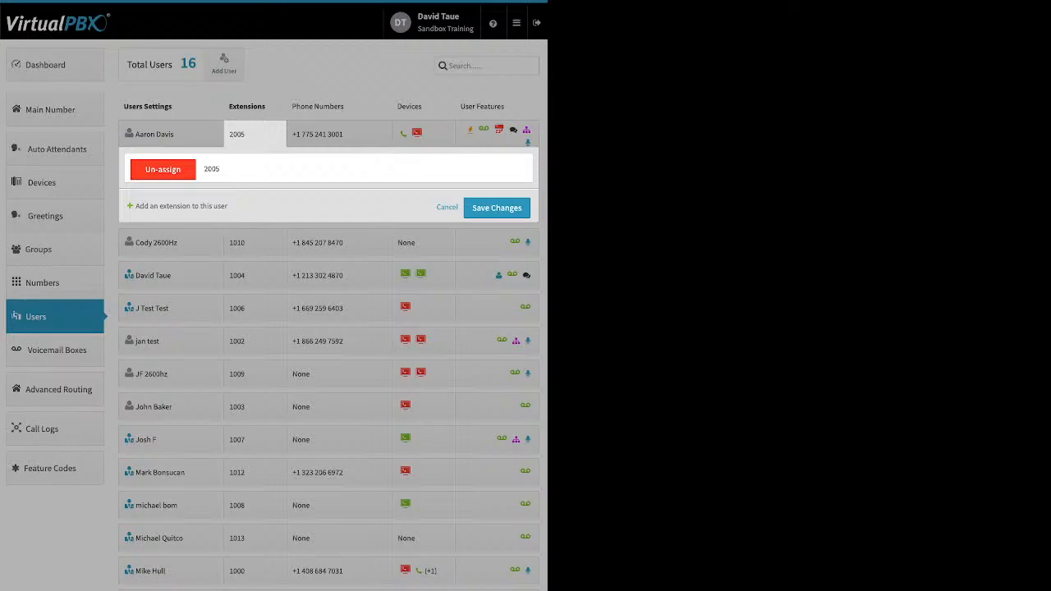
pyautogui.click(446, 206)
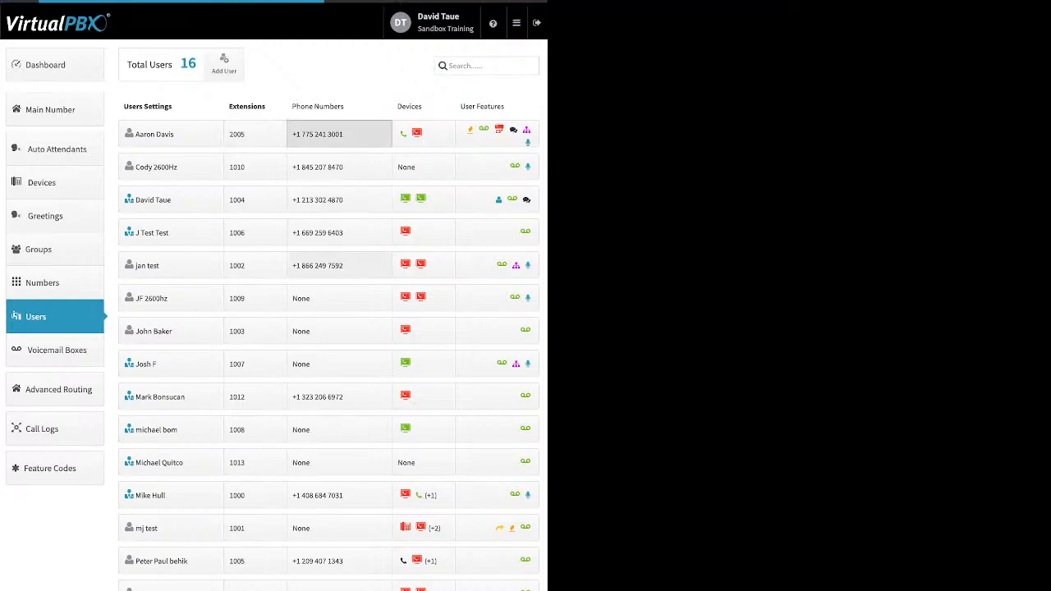
pyautogui.click(339, 133)
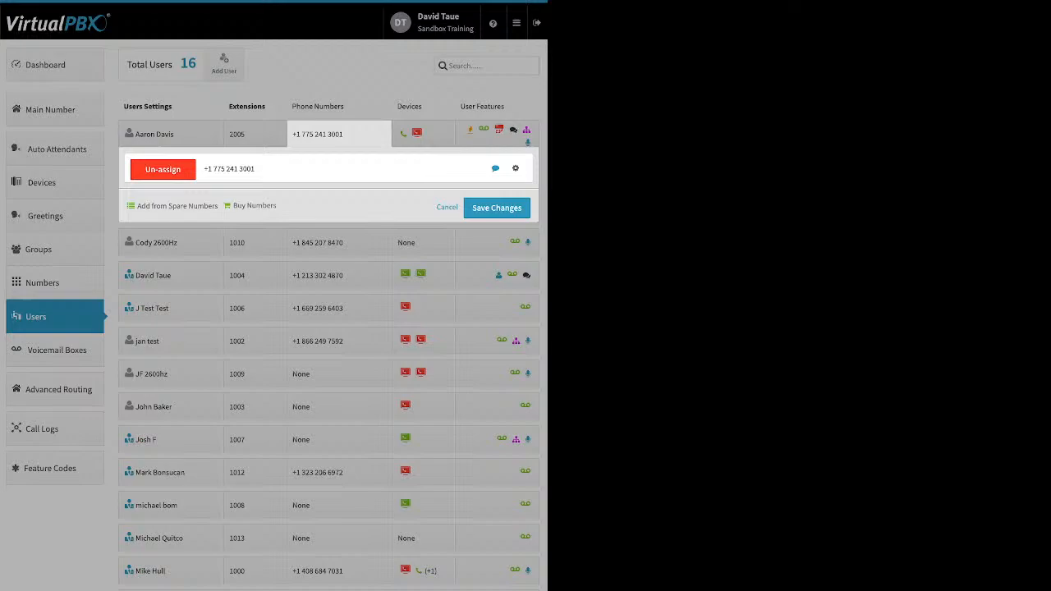
pyautogui.click(446, 207)
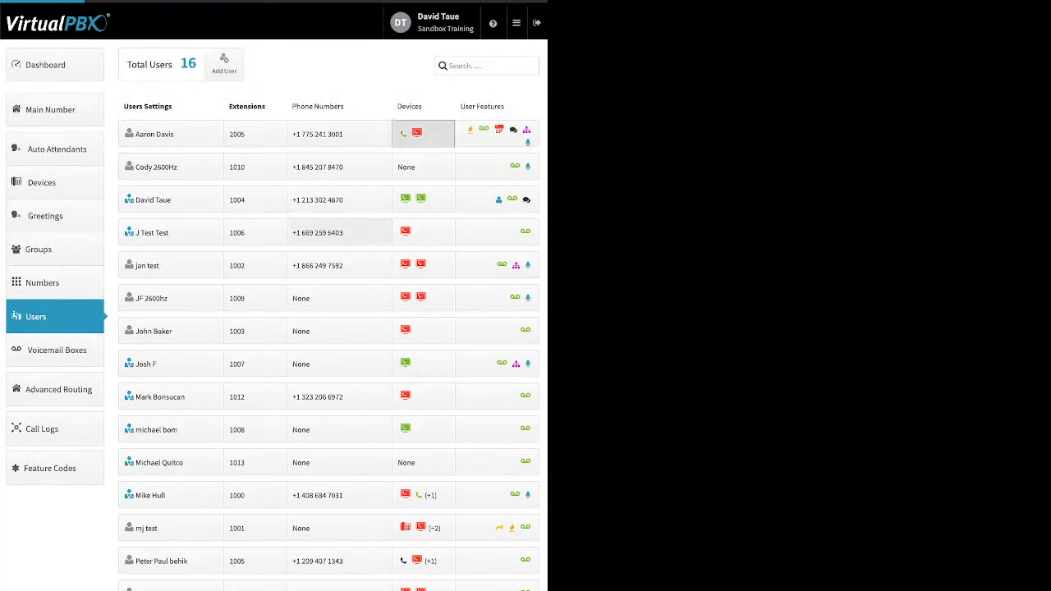
# Open the first user's devices panel and view the list of spare devices, then close it
pyautogui.click(422, 133)
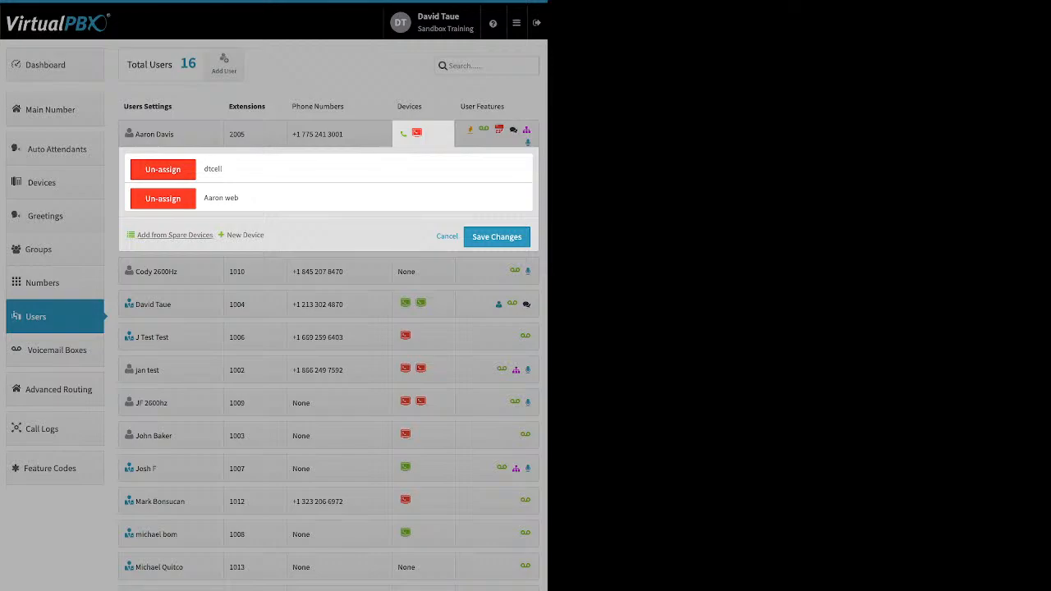
pyautogui.click(174, 235)
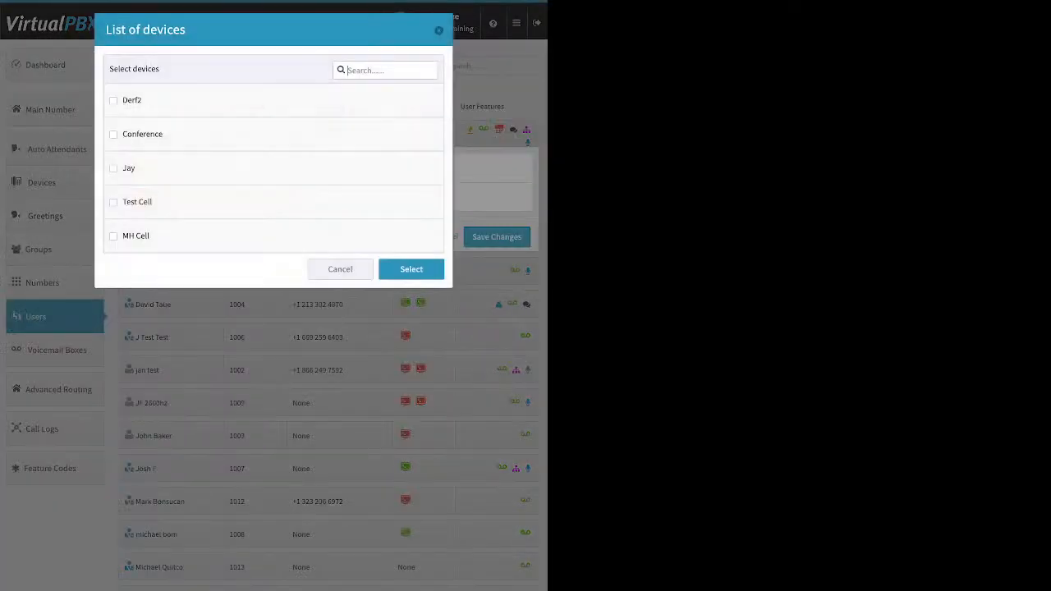
pyautogui.press('Escape')
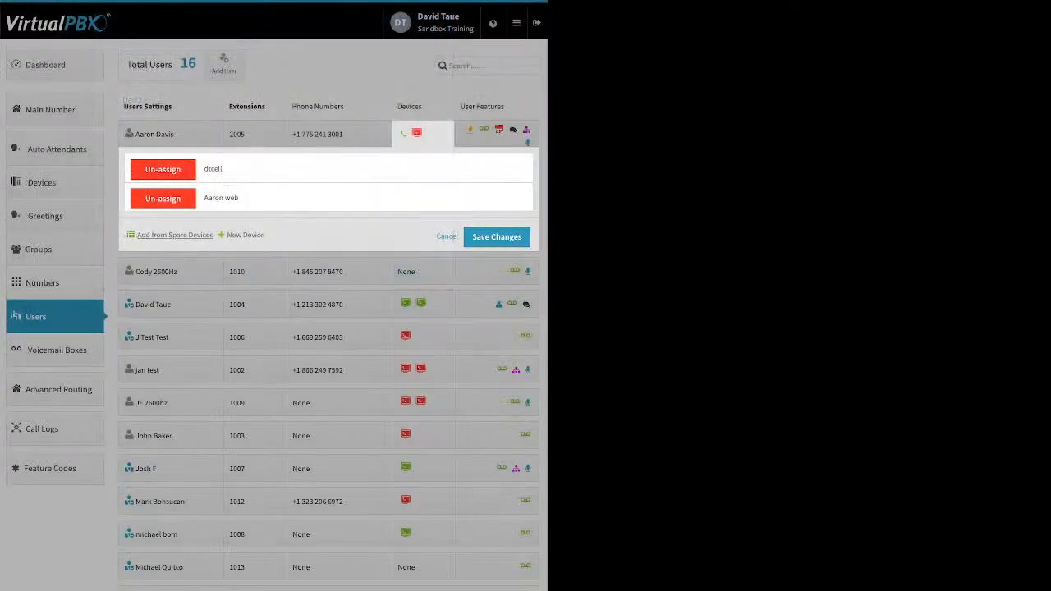
# Start adding a new Soft Phone device for the first user and dismiss the emergency information notice
pyautogui.click(244, 235)
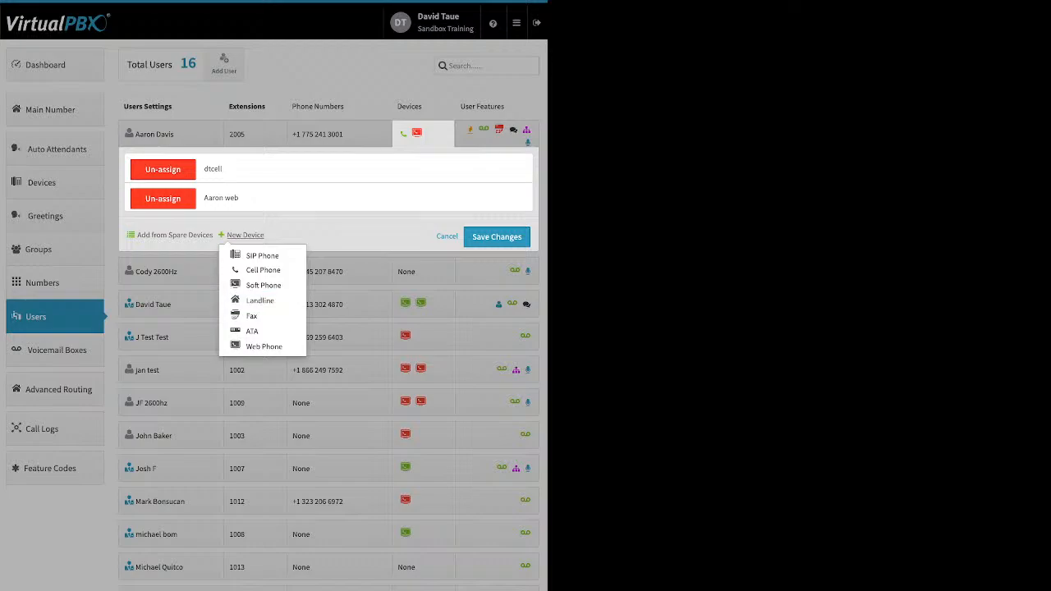
pyautogui.click(262, 284)
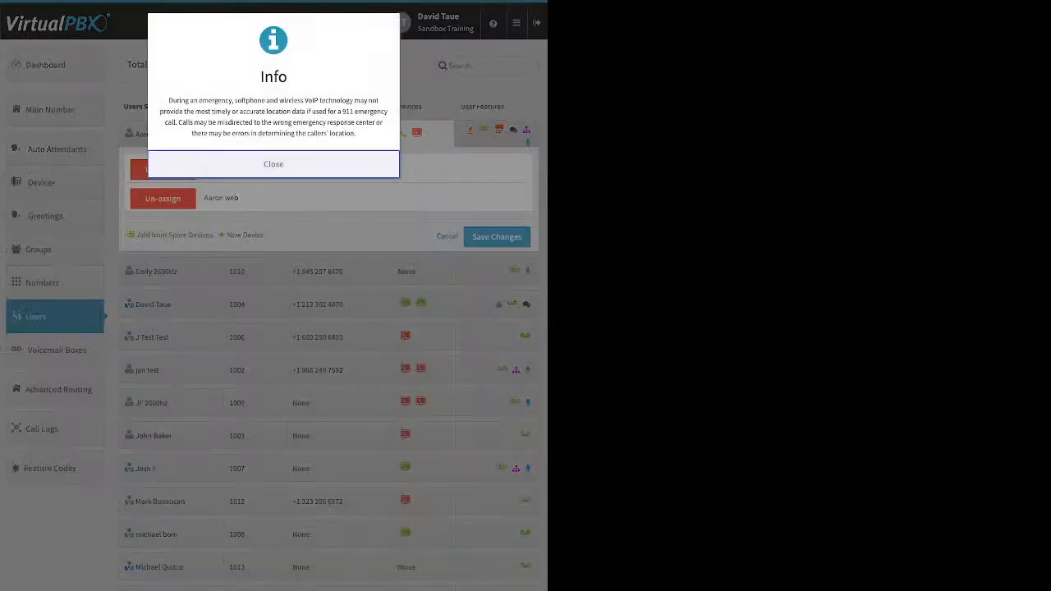
pyautogui.click(273, 164)
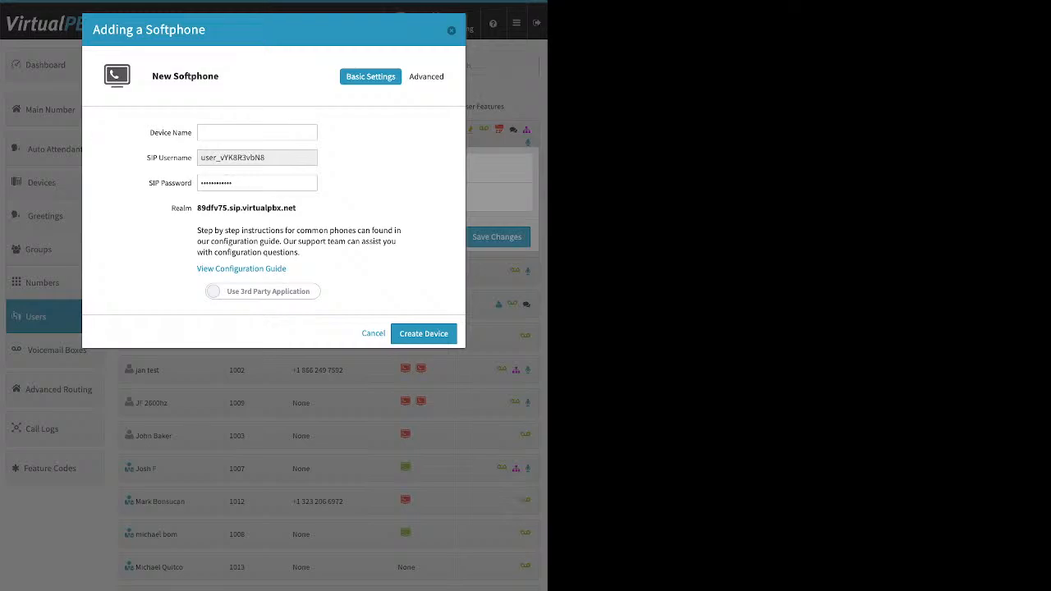
# Try switching the new softphone to the VirtualPBX application, dismiss the warning, and close the softphone dialog
pyautogui.click(263, 292)
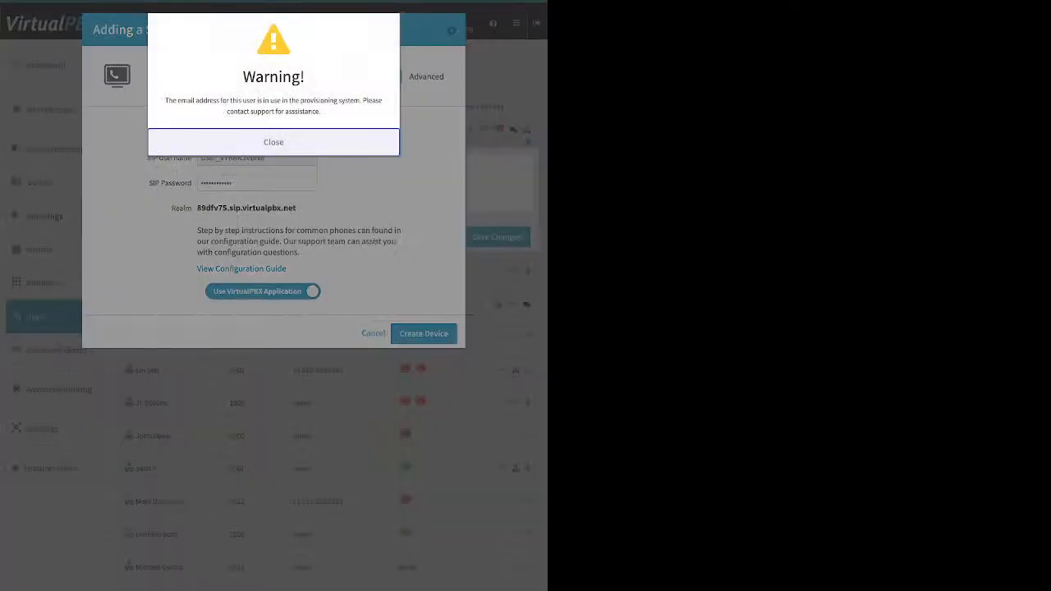
pyautogui.moveTo(165, 100); pyautogui.dragTo(322, 112)
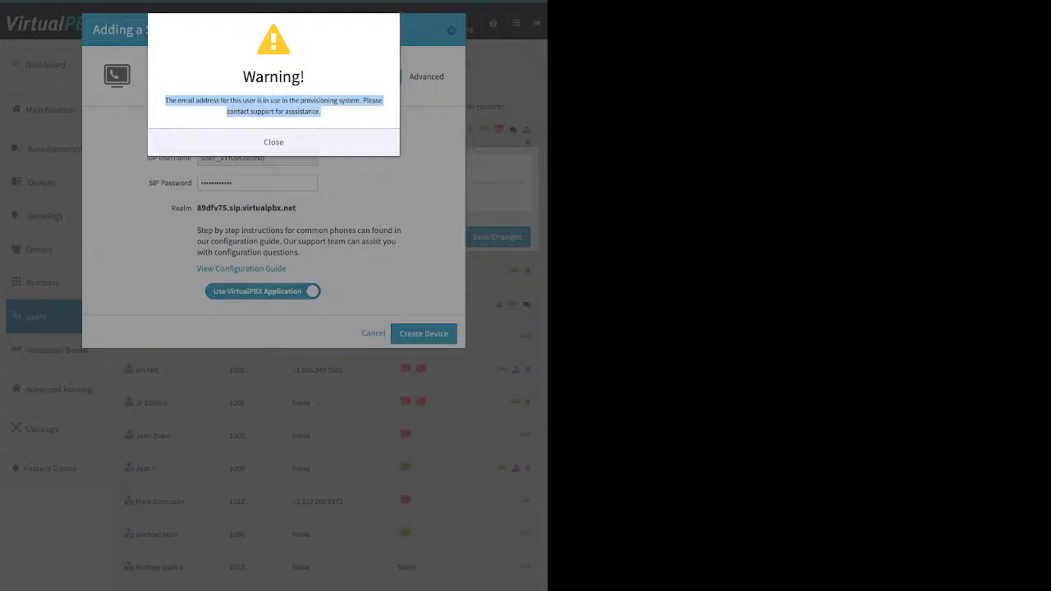
pyautogui.click(274, 142)
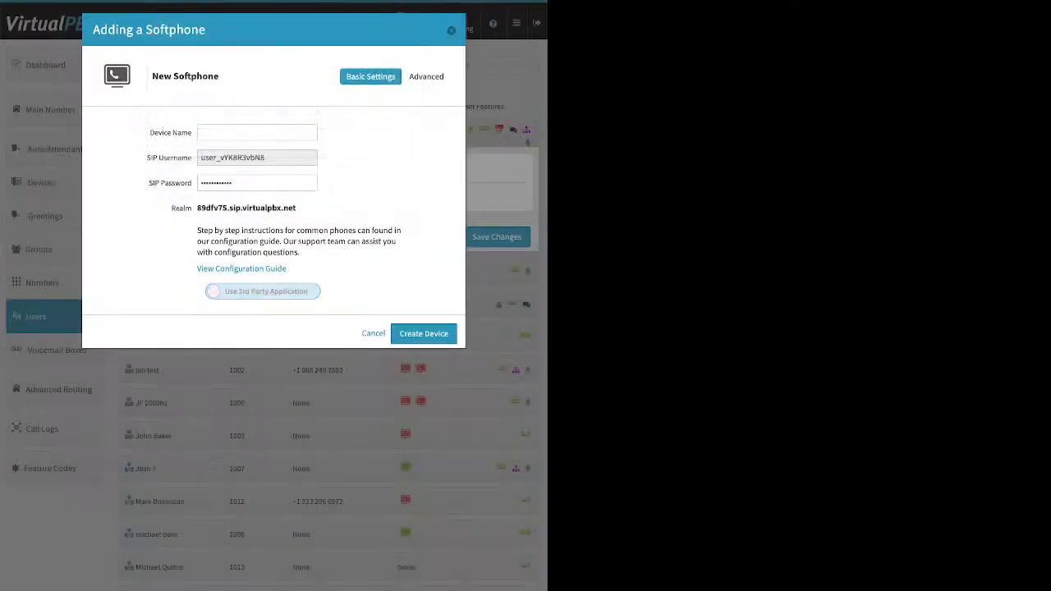
pyautogui.press('Escape')
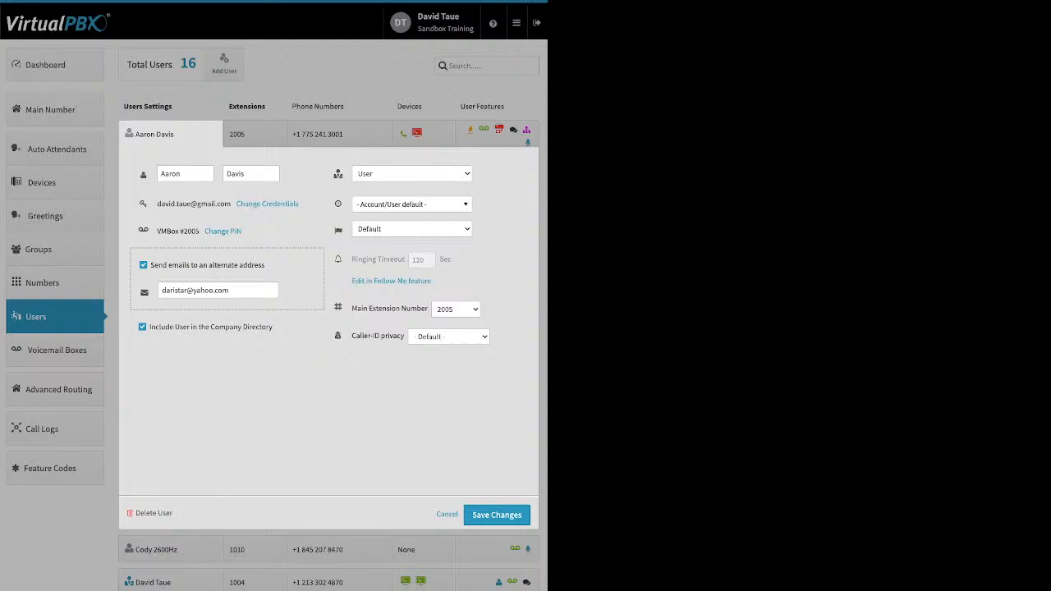
# Uncheck sending e-mails to an alternate address for the first user and save the settings
pyautogui.click(143, 265)
pyautogui.click(496, 515)
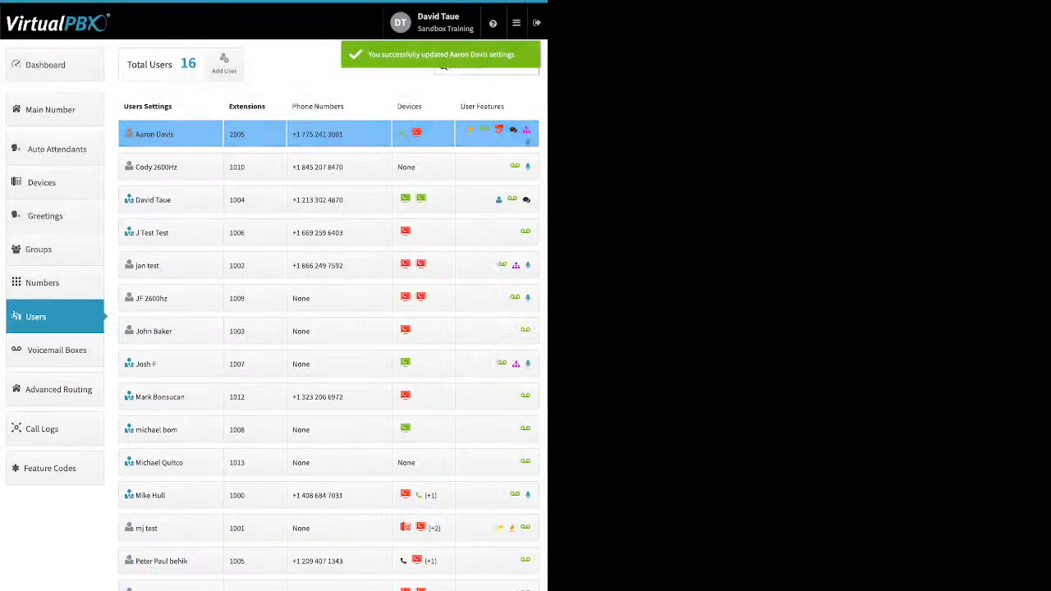
# Start adding a new Soft Phone device to the first user again and dismiss the emergency notice
pyautogui.click(423, 134)
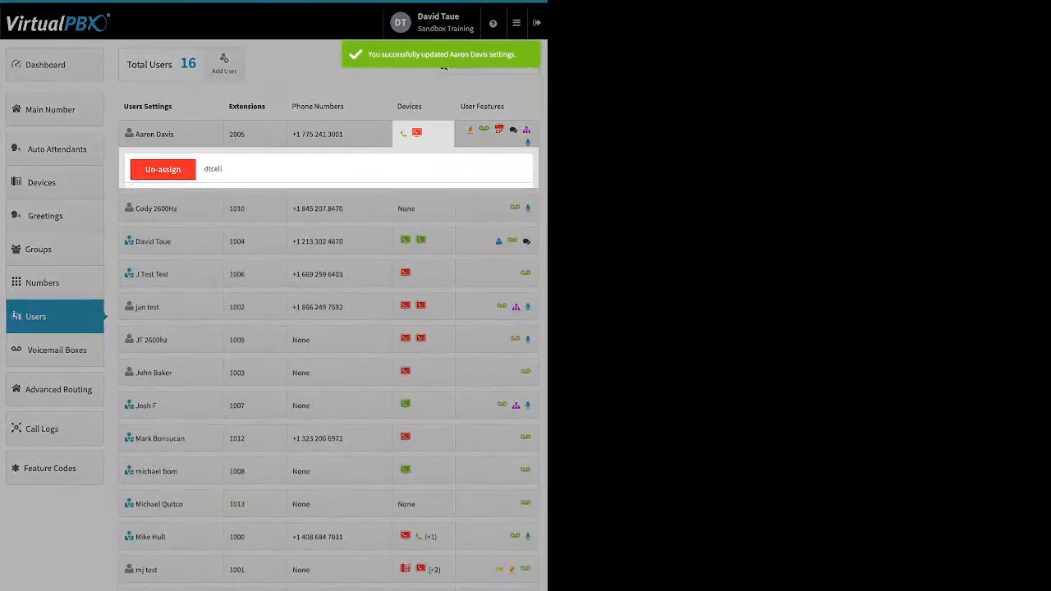
pyautogui.click(245, 234)
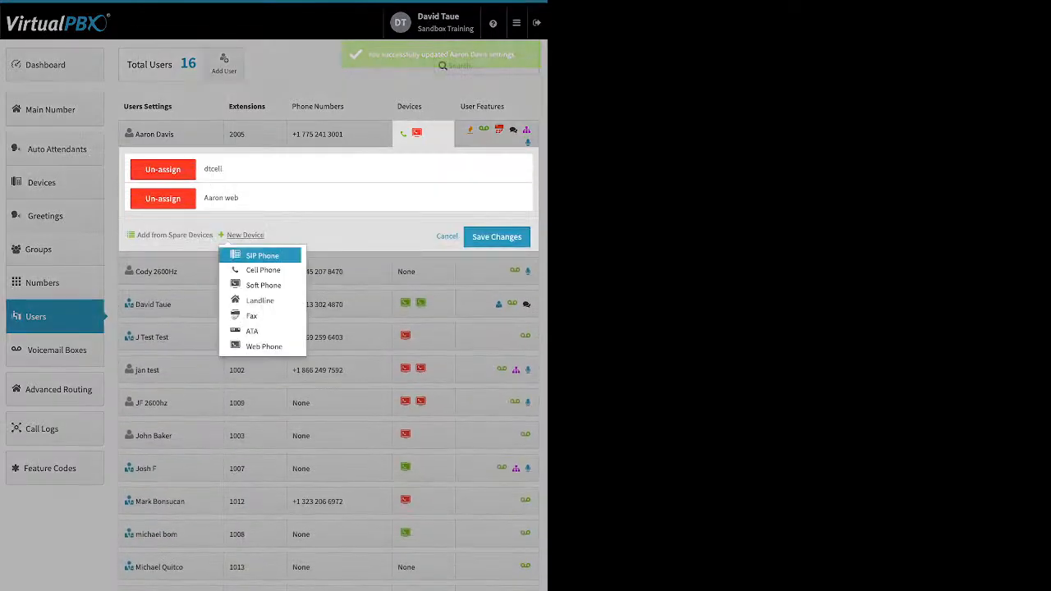
pyautogui.click(263, 285)
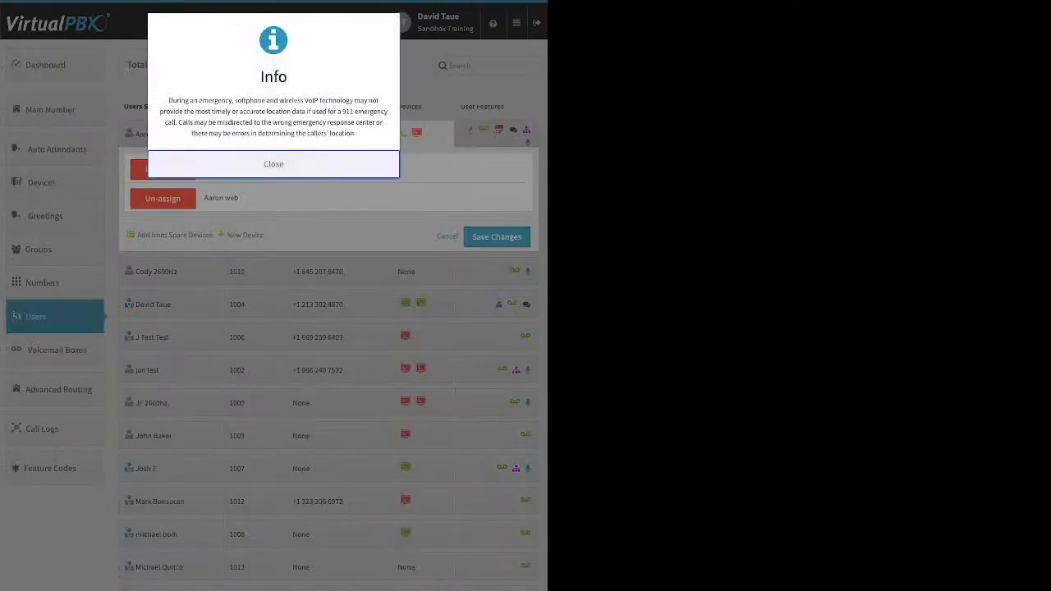
pyautogui.click(274, 164)
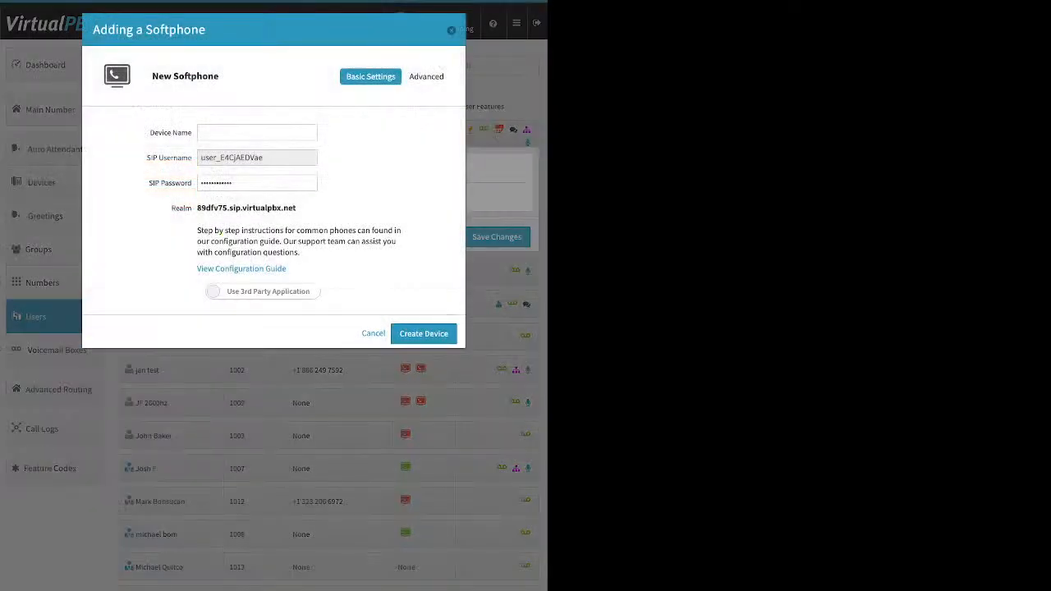
# Try switching it to the VirtualPBX application, dismiss the warning, and close the dialog and devices panel
pyautogui.click(263, 292)
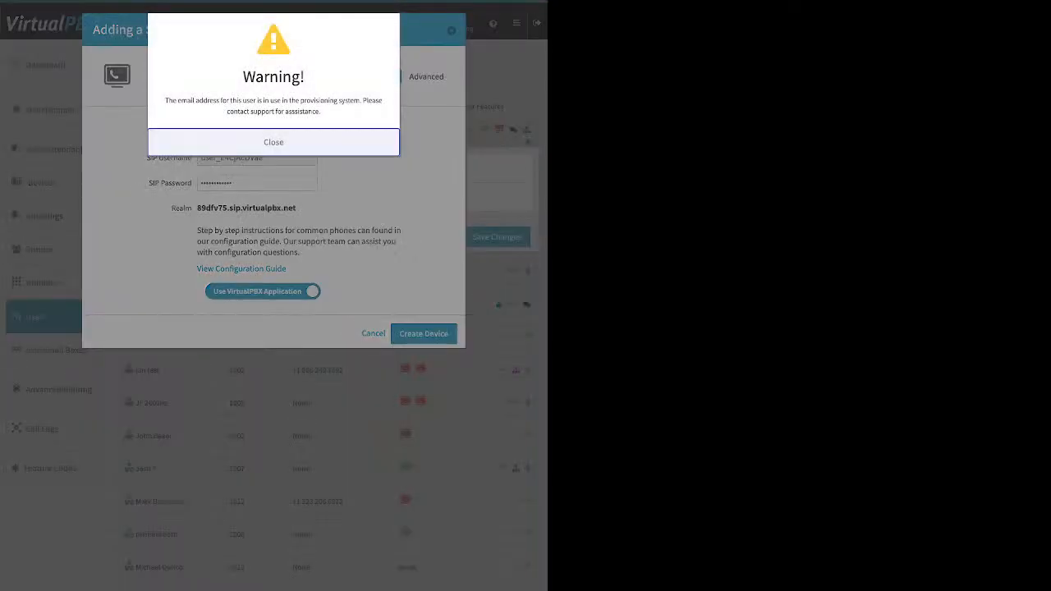
pyautogui.click(274, 142)
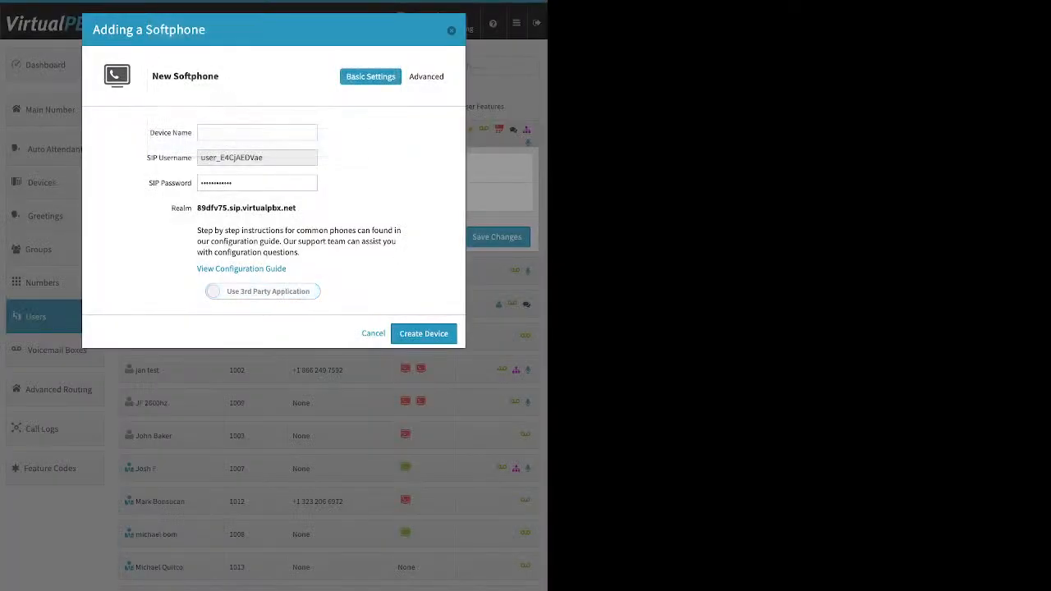
pyautogui.press('Escape')
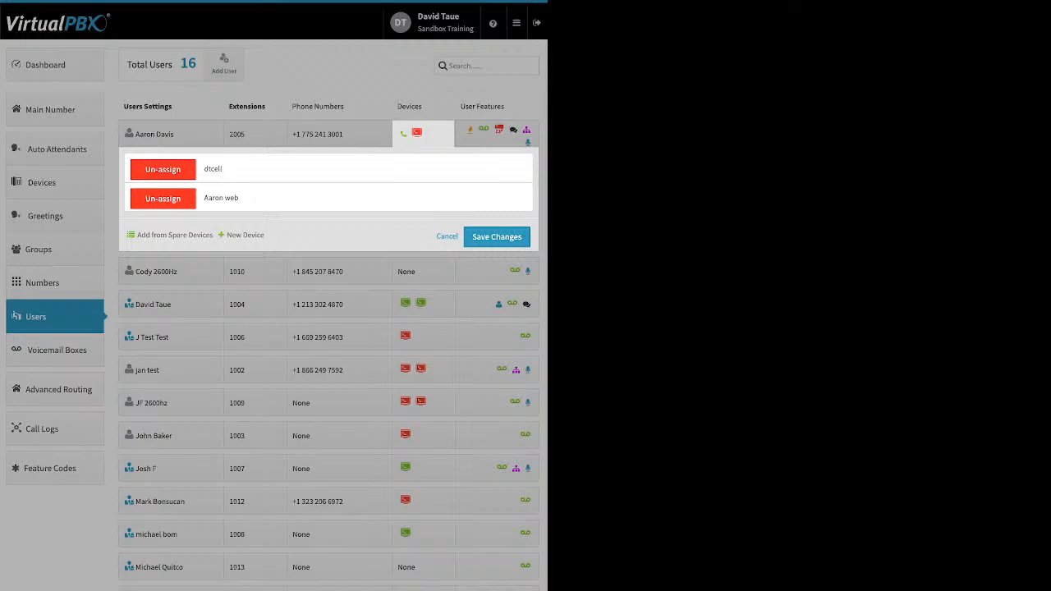
pyautogui.click(340, 296)
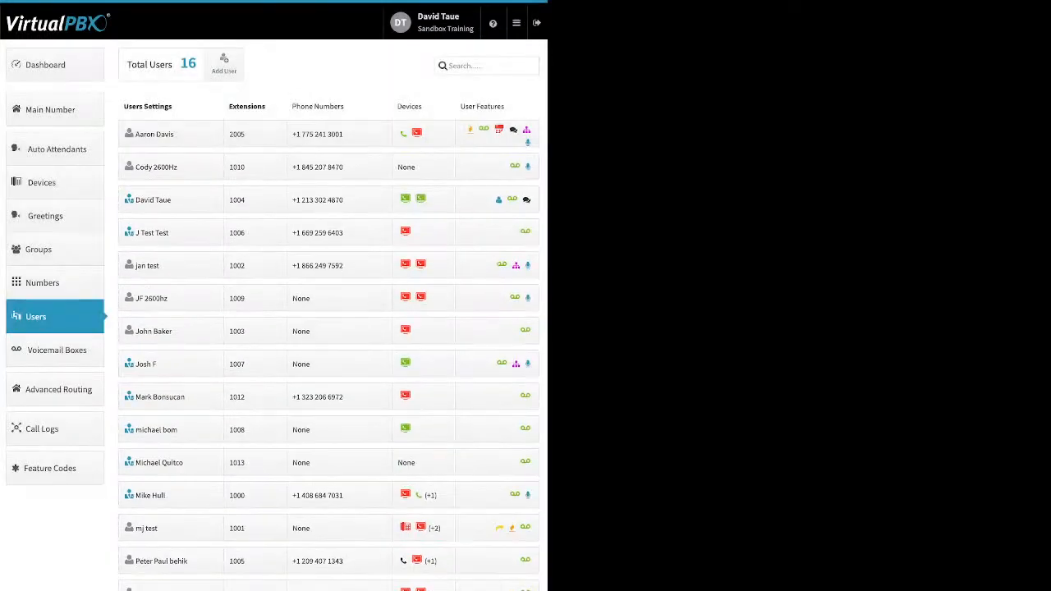
# Open the devices panel and user settings of the user with extension 1013, then collapse them
pyautogui.click(417, 463)
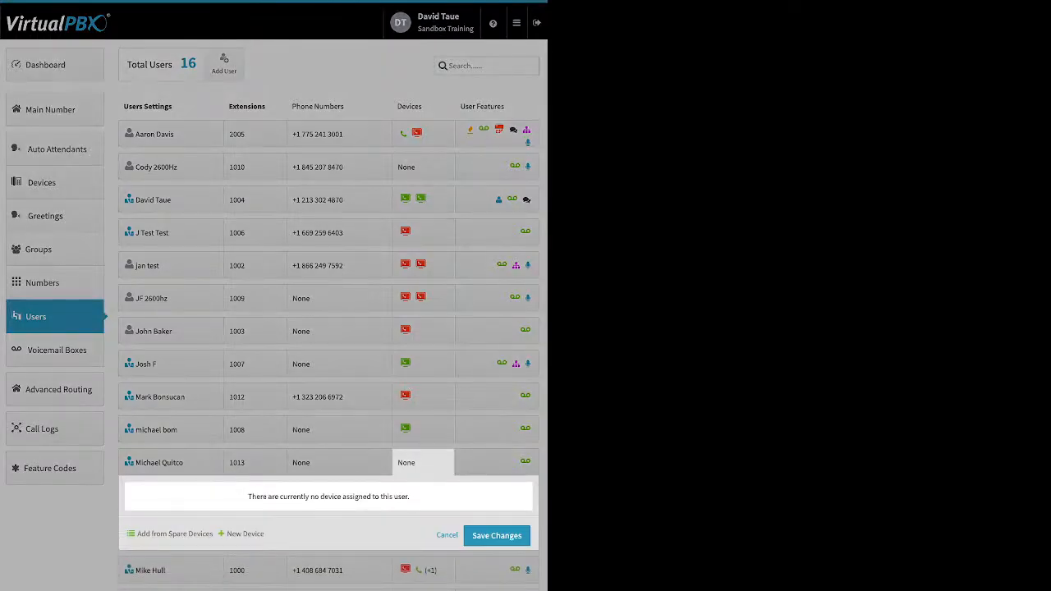
pyautogui.click(171, 463)
pyautogui.click(170, 463)
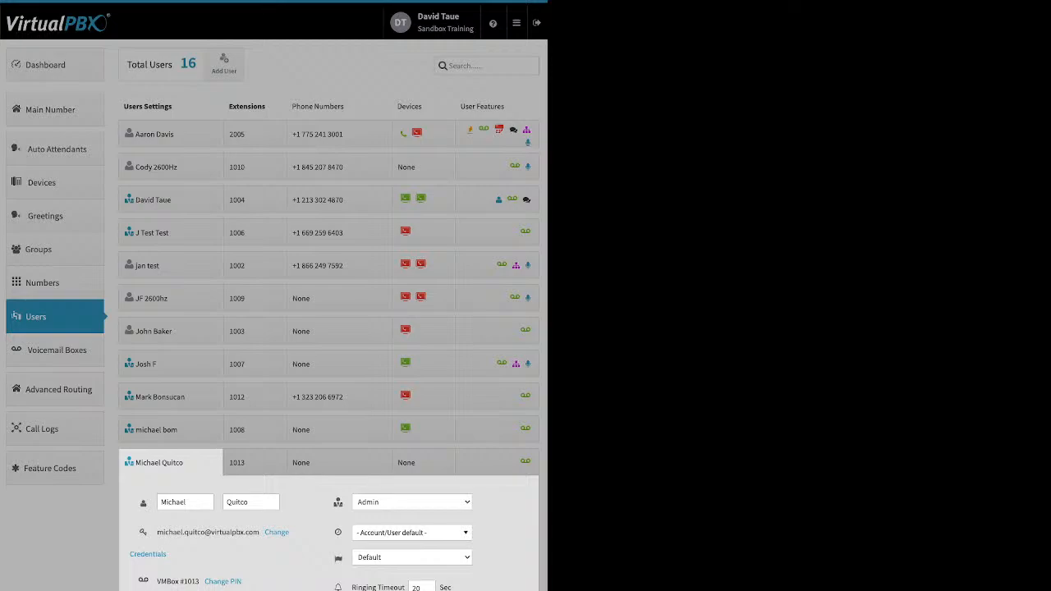
pyautogui.click(171, 331)
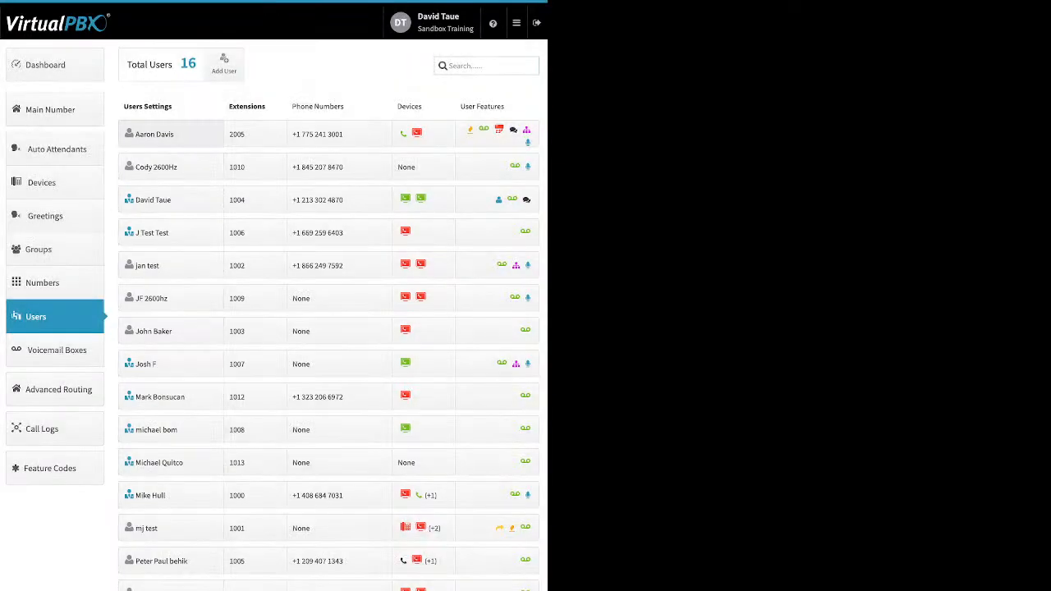
# Re-enable sending e-mails to an alternate address for the first user, enter the notification e-mail address, and save
pyautogui.click(171, 134)
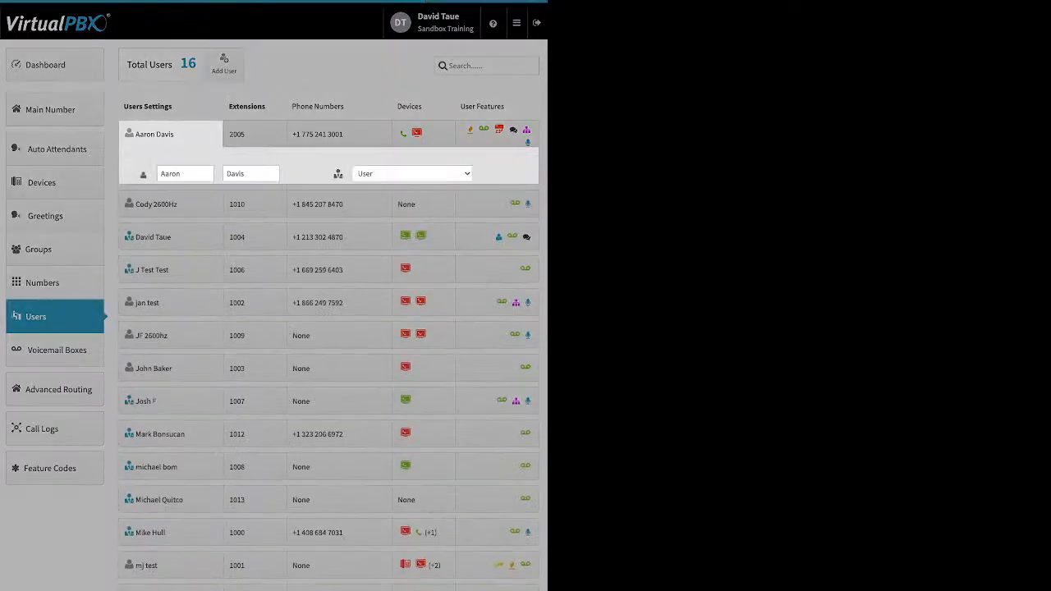
pyautogui.click(143, 260)
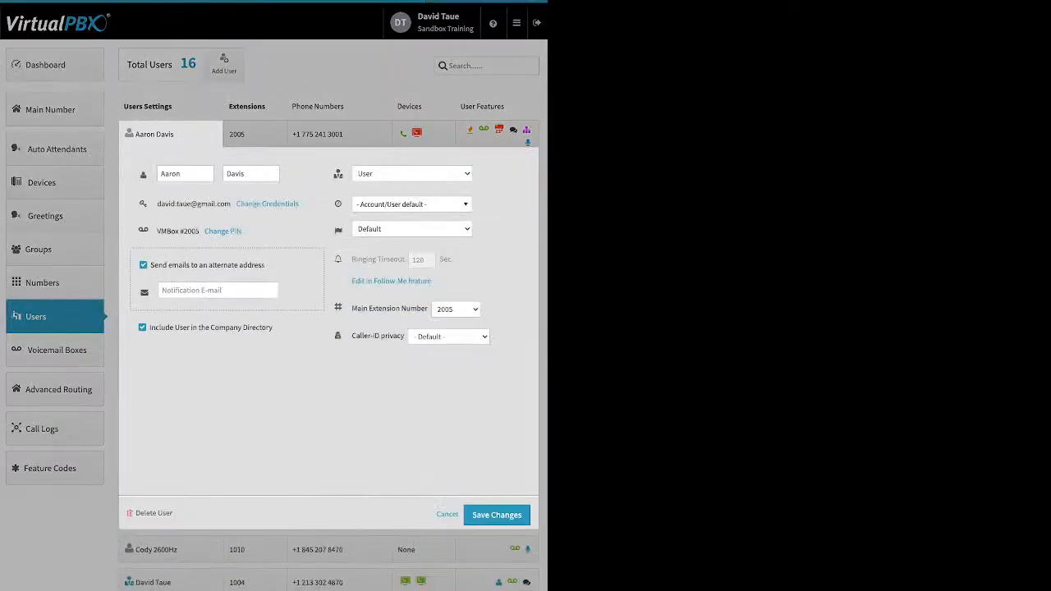
pyautogui.click(218, 290)
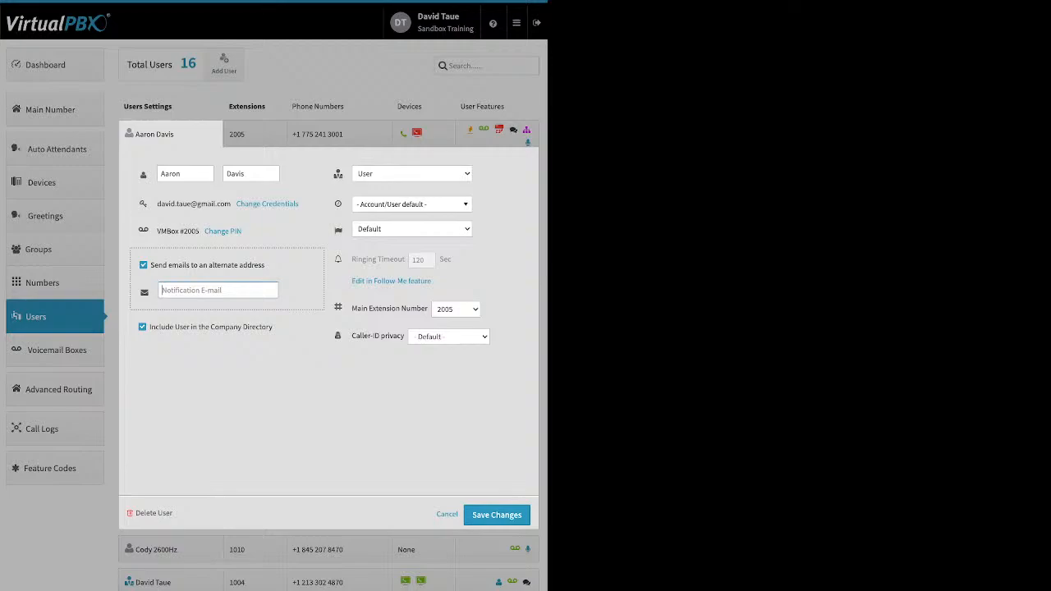
pyautogui.click(497, 518)
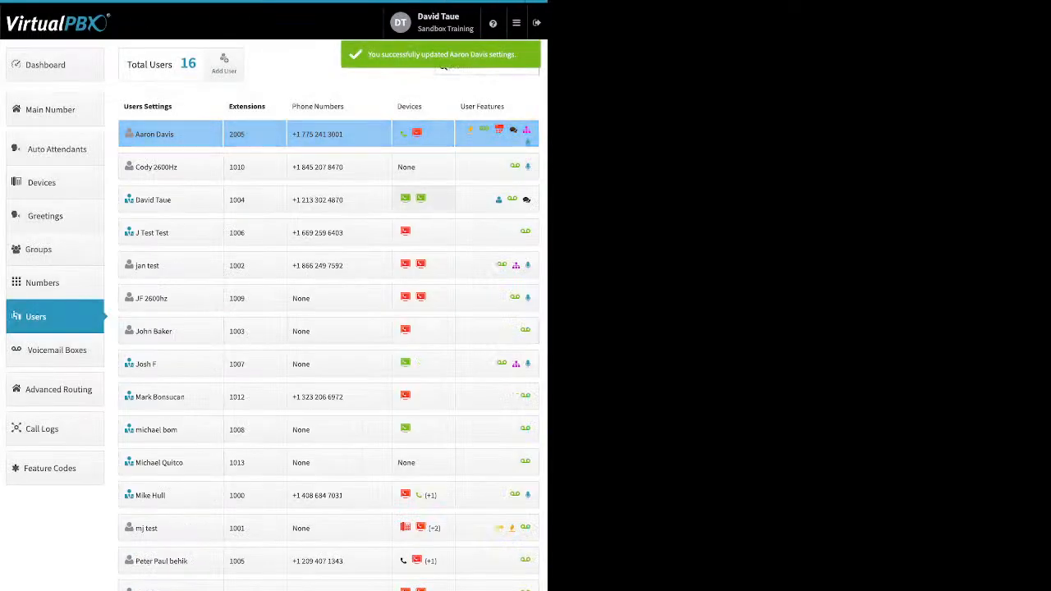
# Add a Soft Phone device named aaronsoftphone using the VirtualPBX application to the first user and save
pyautogui.click(422, 134)
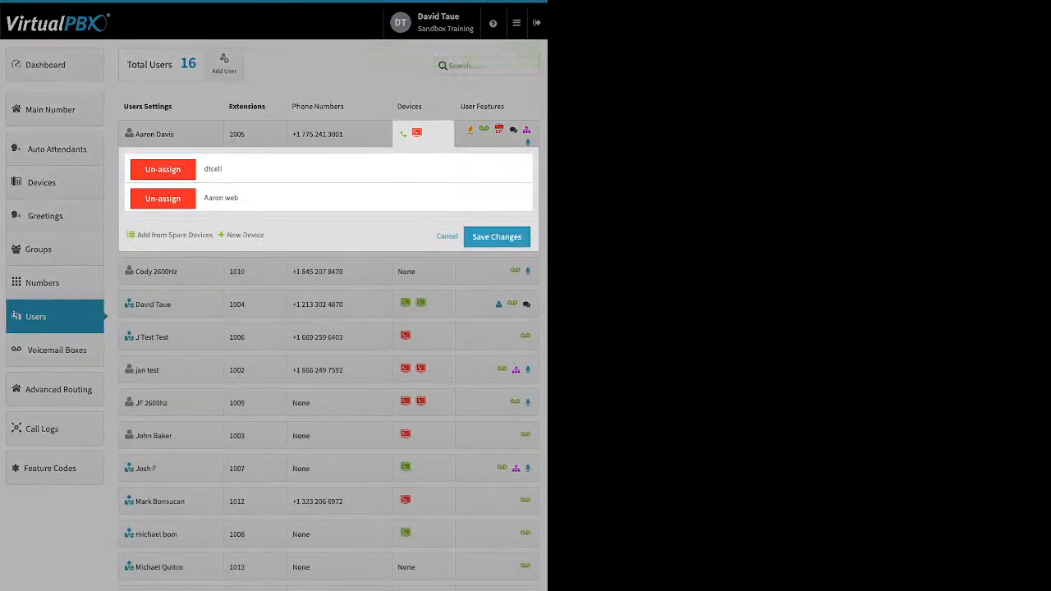
pyautogui.click(244, 235)
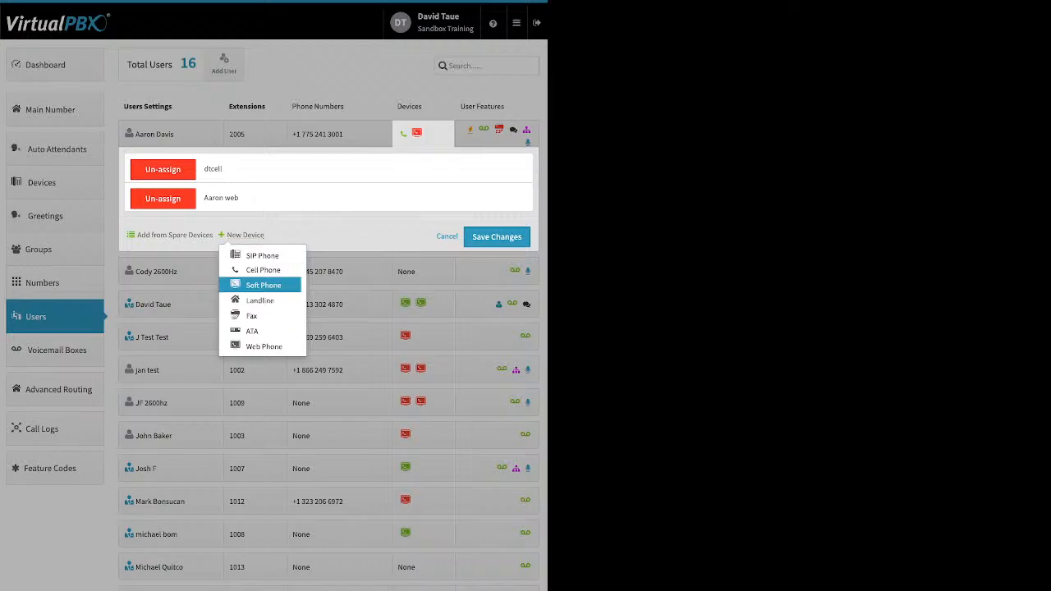
pyautogui.click(263, 284)
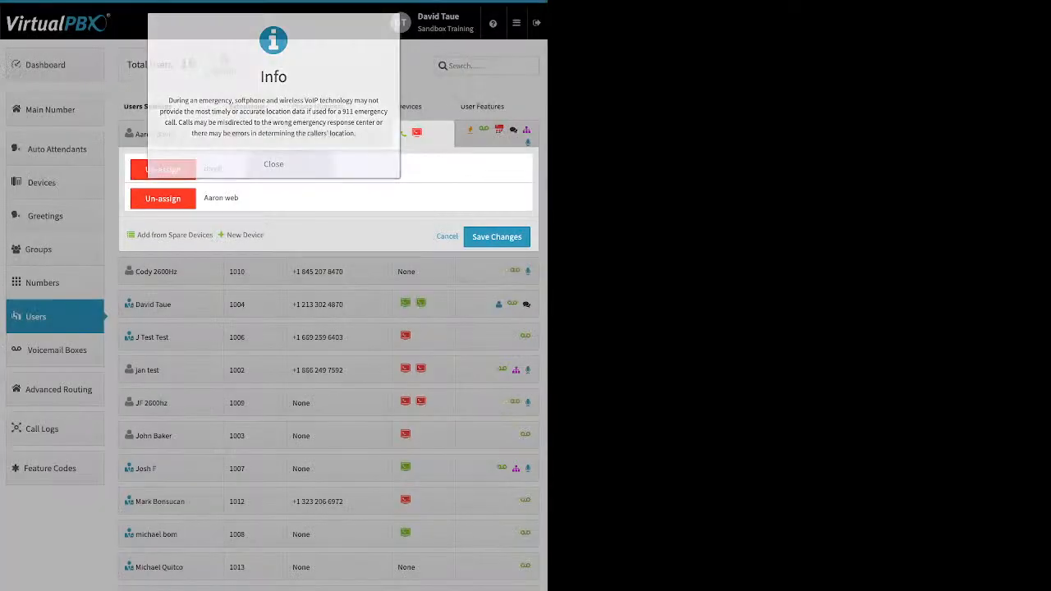
pyautogui.press('Escape')
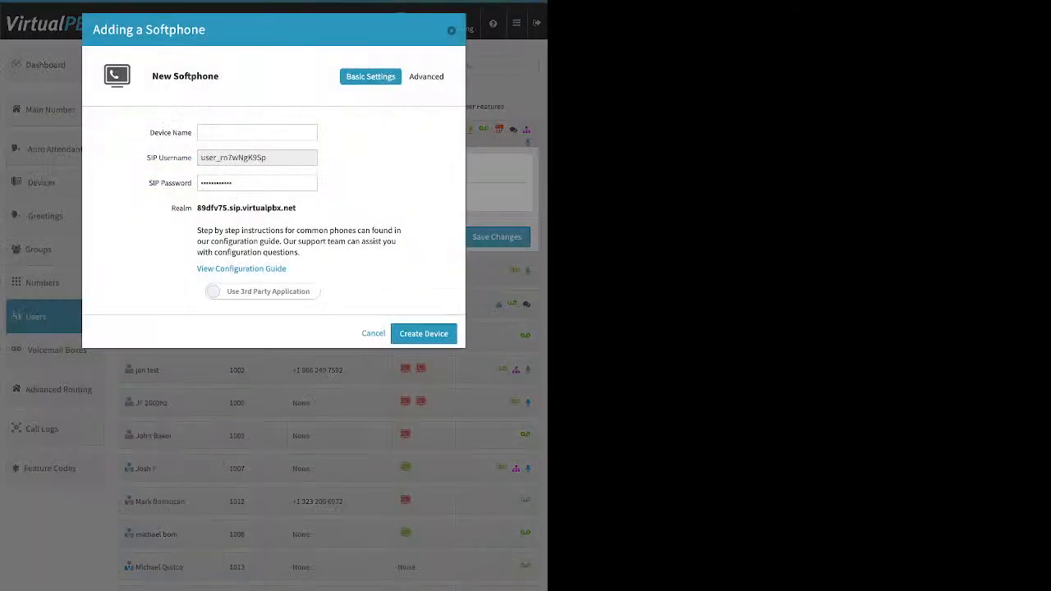
pyautogui.click(263, 291)
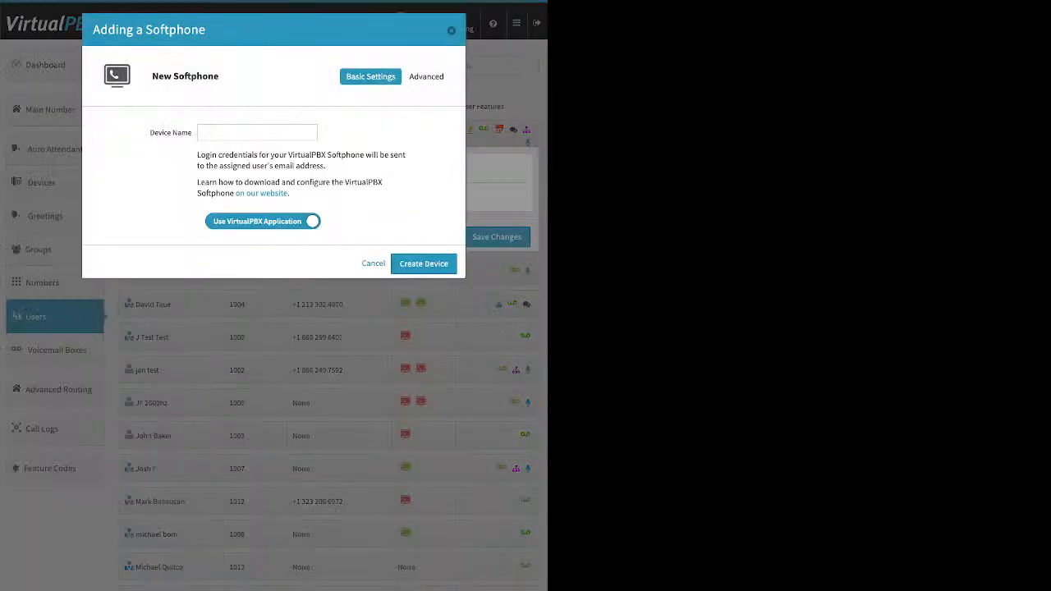
pyautogui.write('aaronsoftphone')
pyautogui.press('Return')
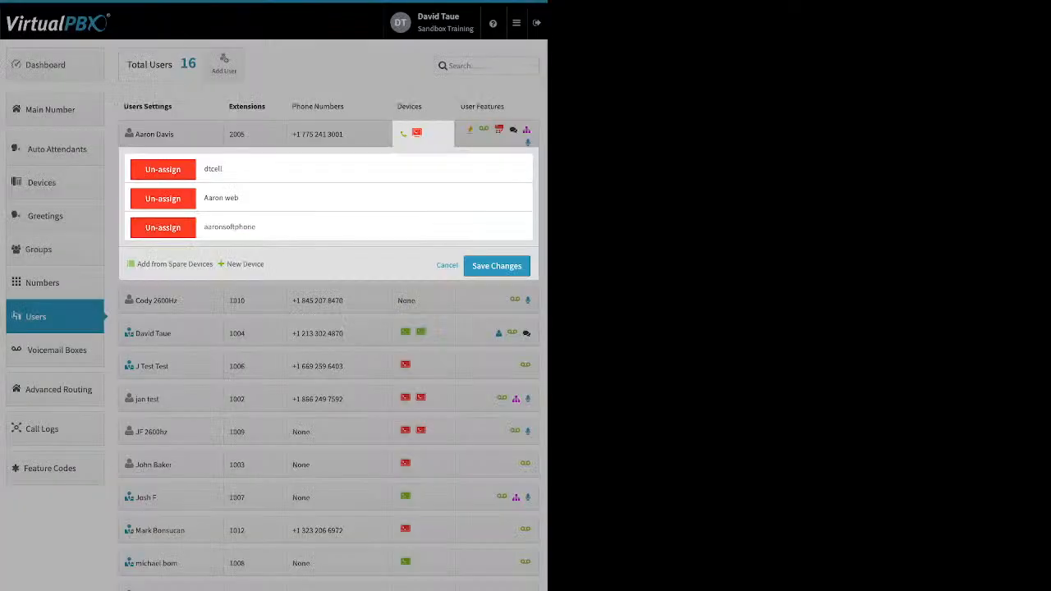
pyautogui.click(497, 266)
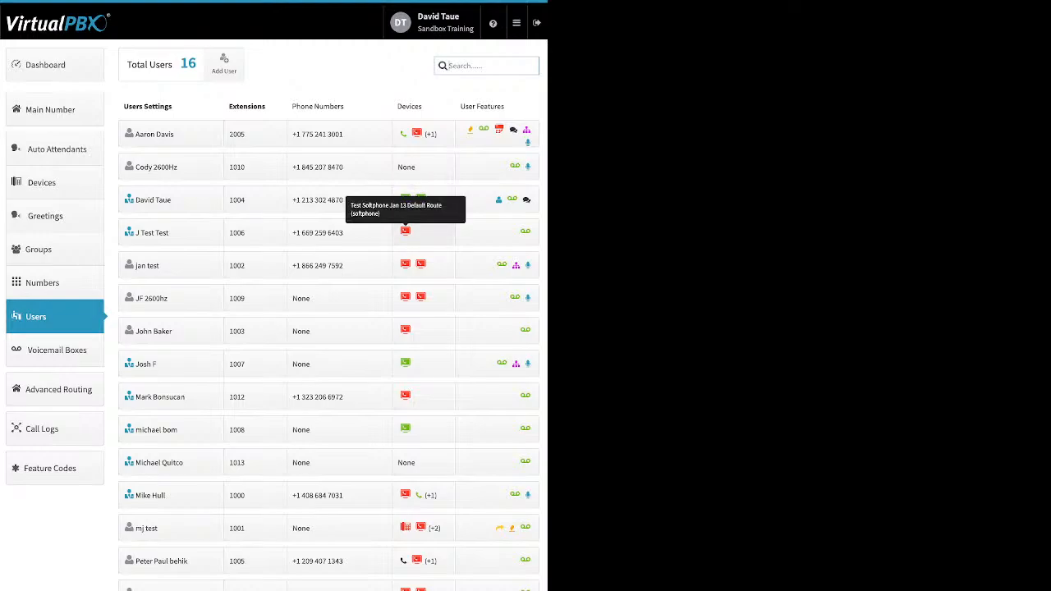
# Add a Web Phone device named demoweb to the user with extension 1006 and save the changes
pyautogui.click(405, 231)
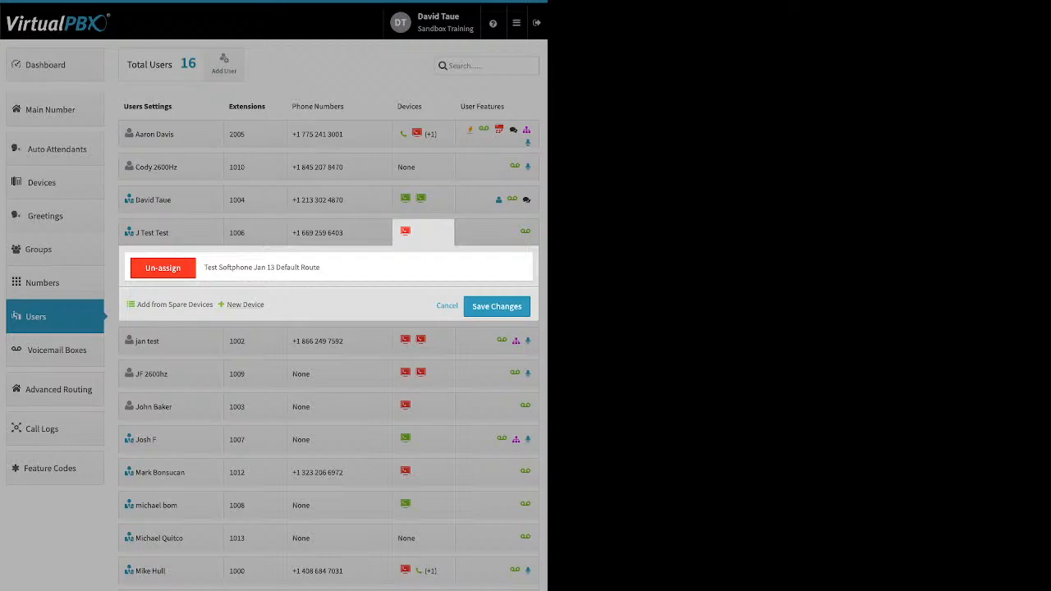
pyautogui.click(244, 305)
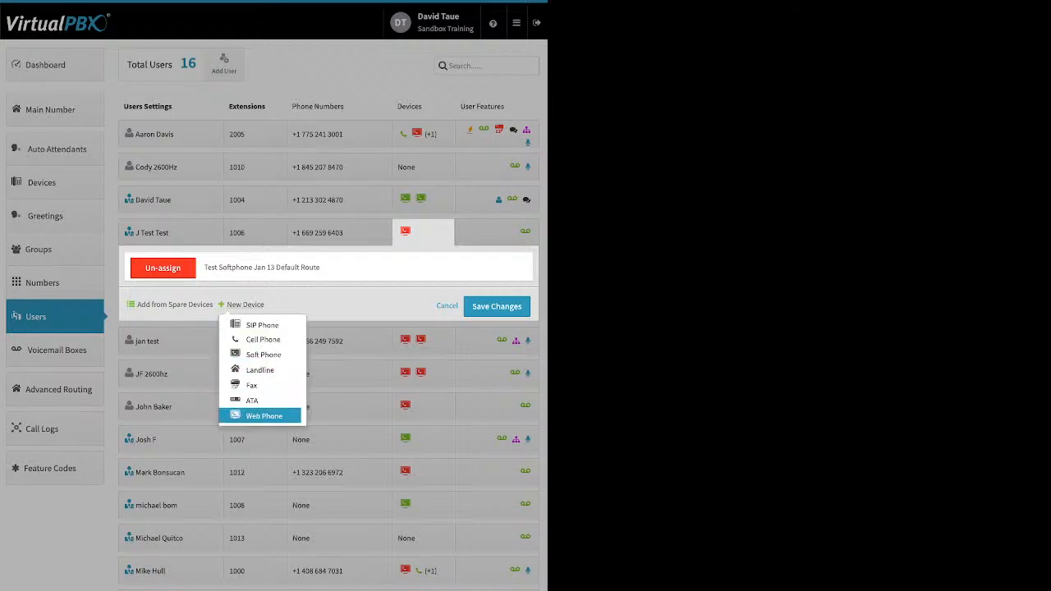
pyautogui.click(263, 416)
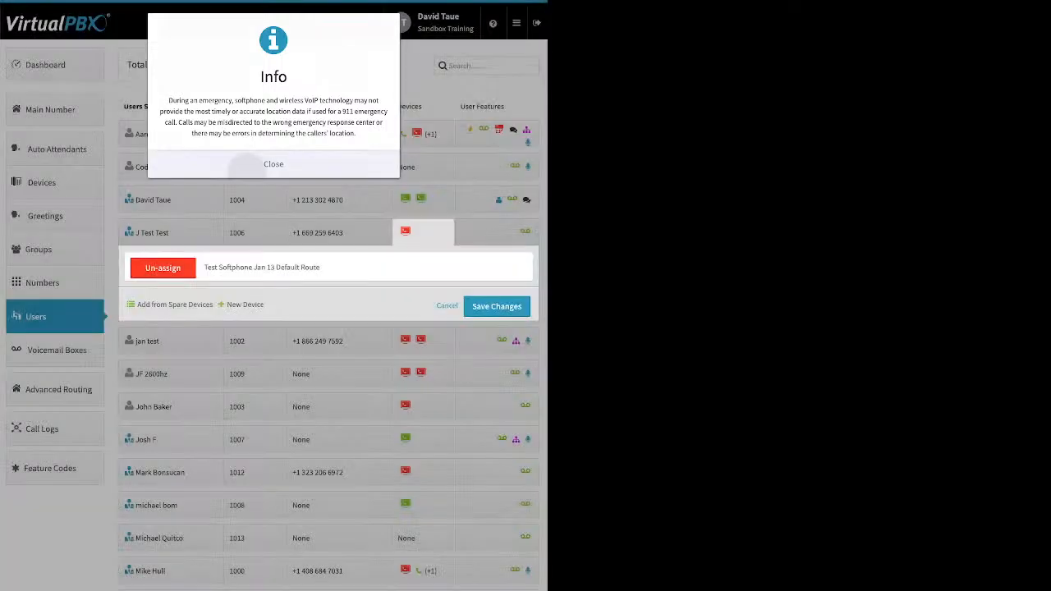
pyautogui.click(251, 164)
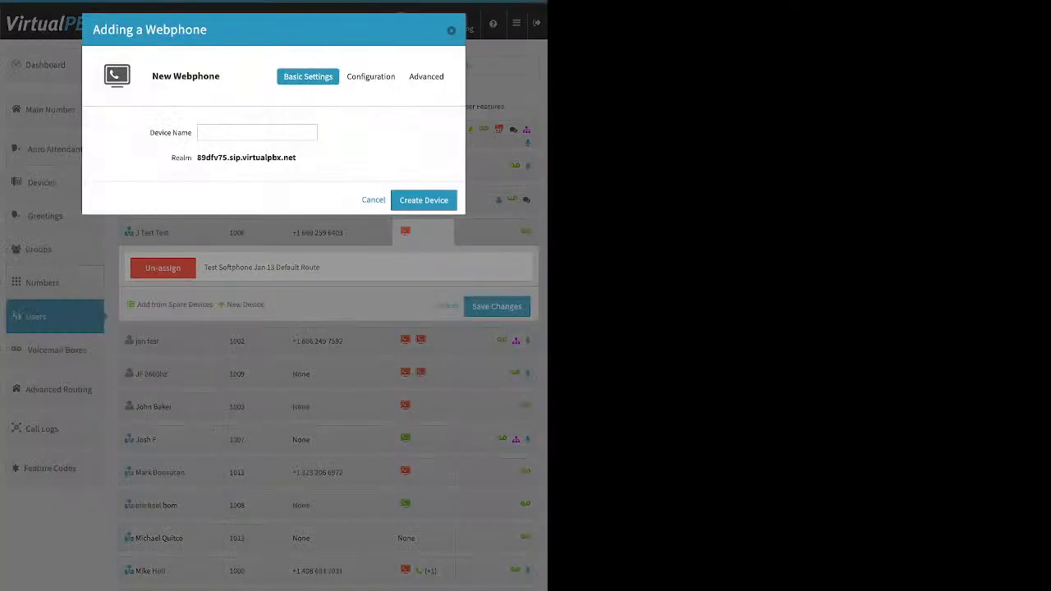
pyautogui.write('demoweb')
pyautogui.press('Return')
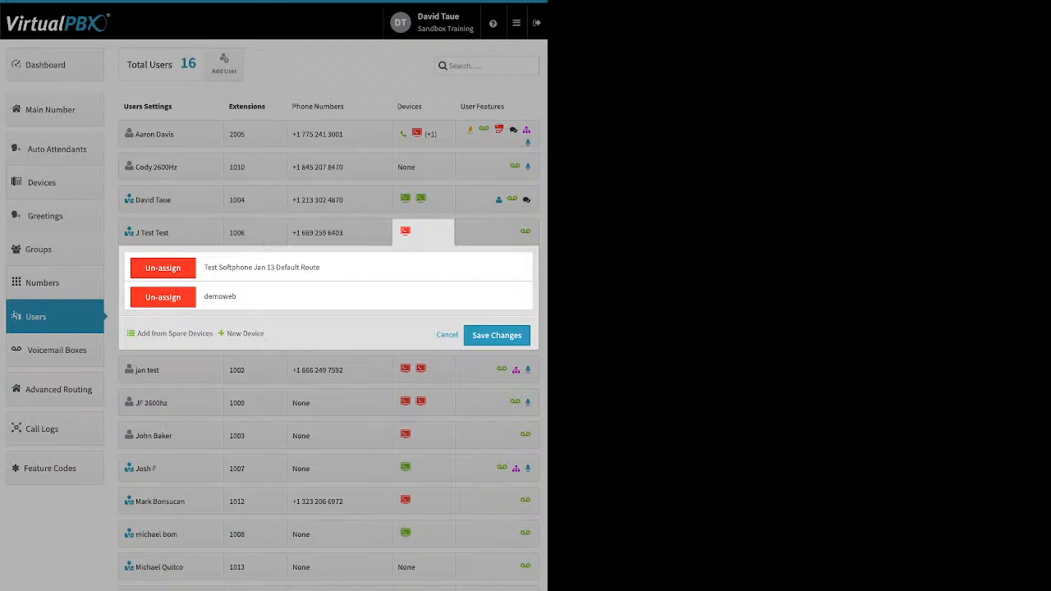
pyautogui.click(497, 335)
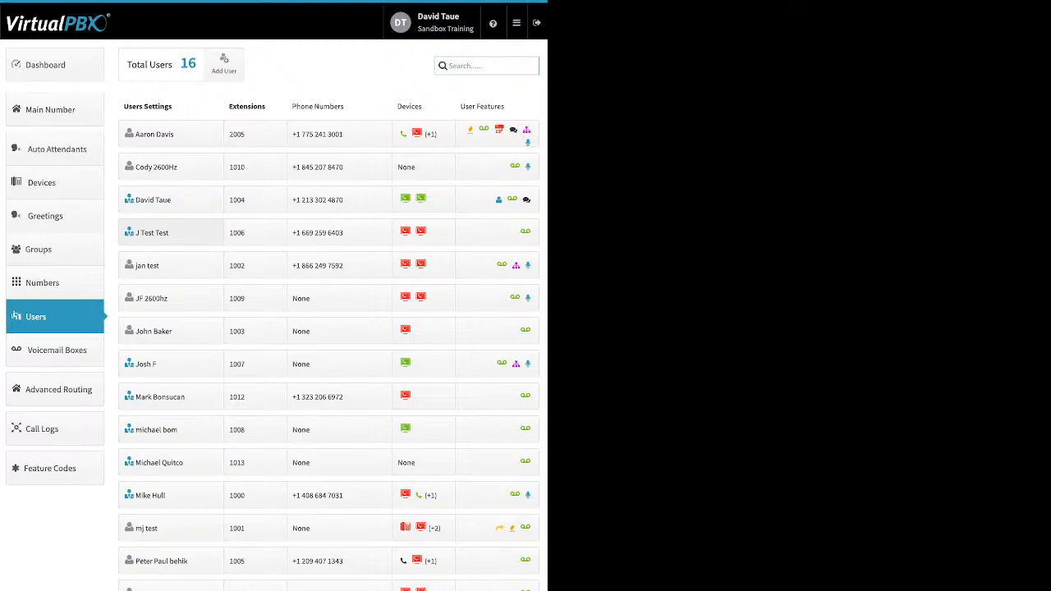
# Preview the Add User dialog and the new-device types for the user with extension 1002, closing both without changes
pyautogui.click(224, 64)
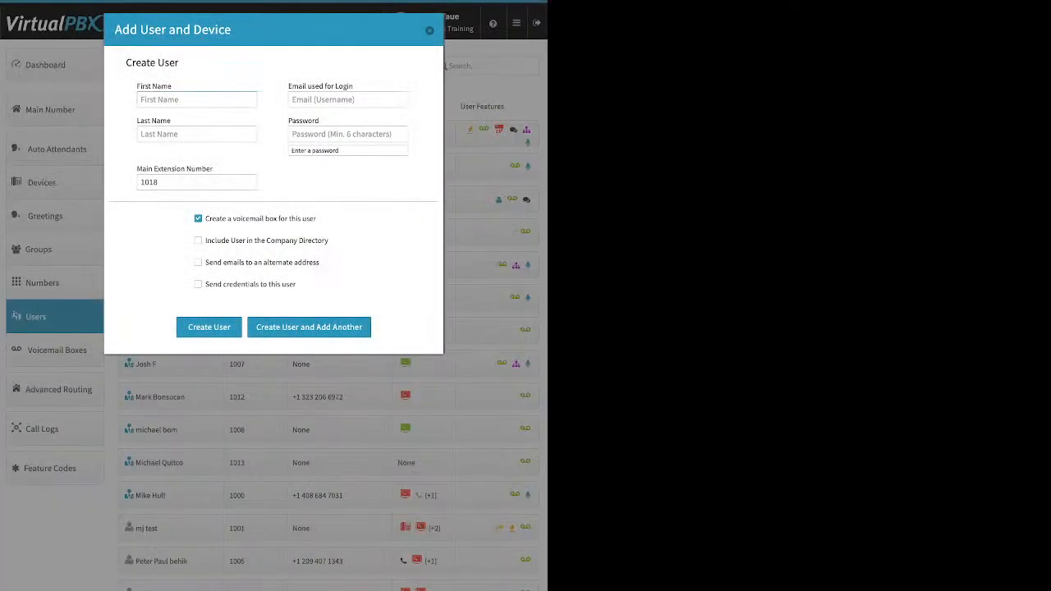
pyautogui.click(430, 31)
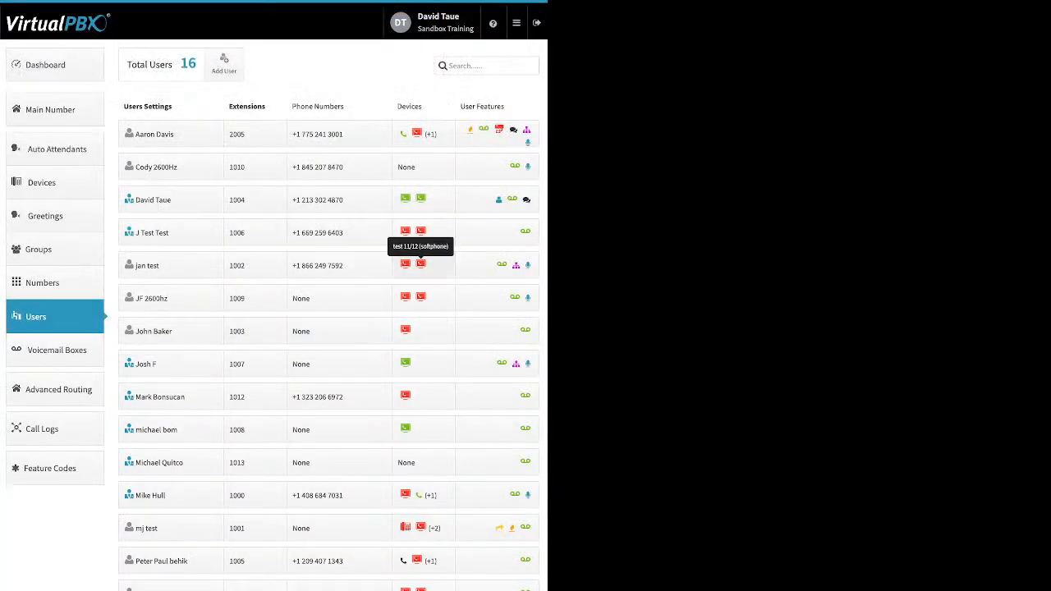
pyautogui.click(420, 267)
pyautogui.click(245, 366)
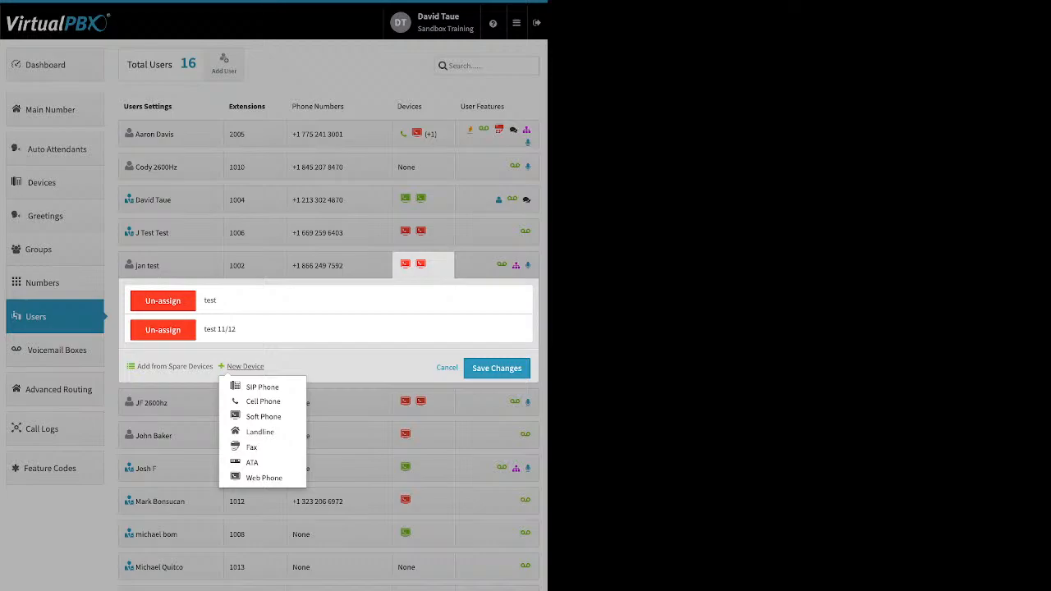
pyautogui.click(497, 134)
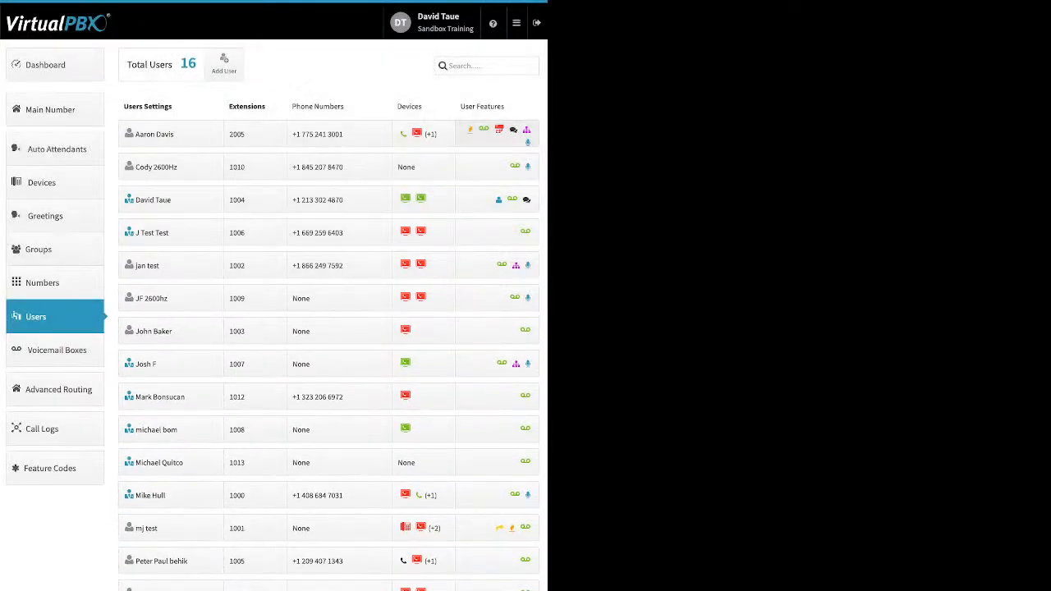
# Turn on the Caller-ID Number feature for the first user, keeping the user's own number, and save
pyautogui.click(496, 134)
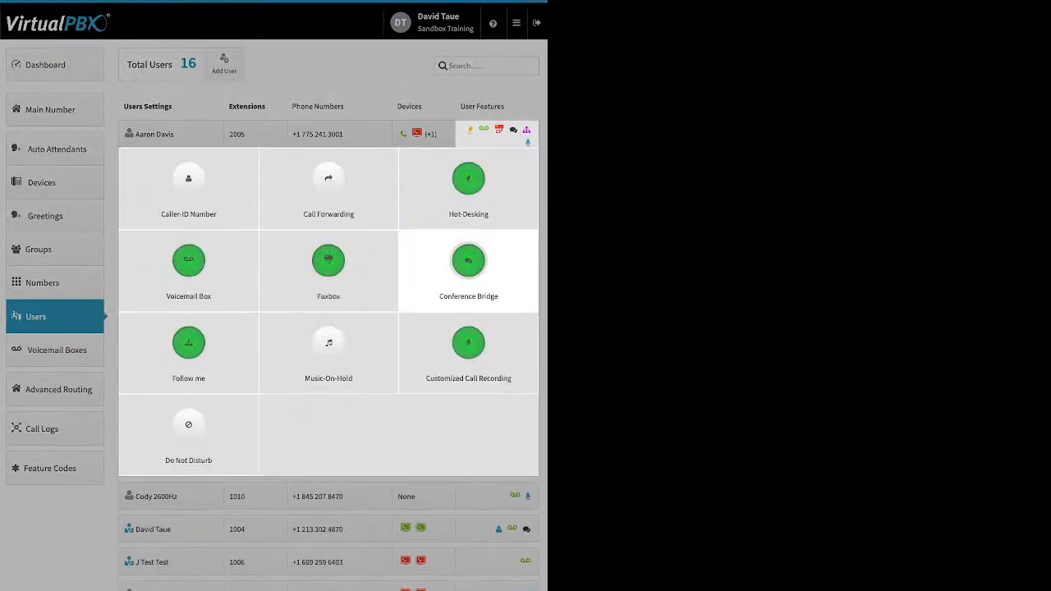
pyautogui.click(188, 185)
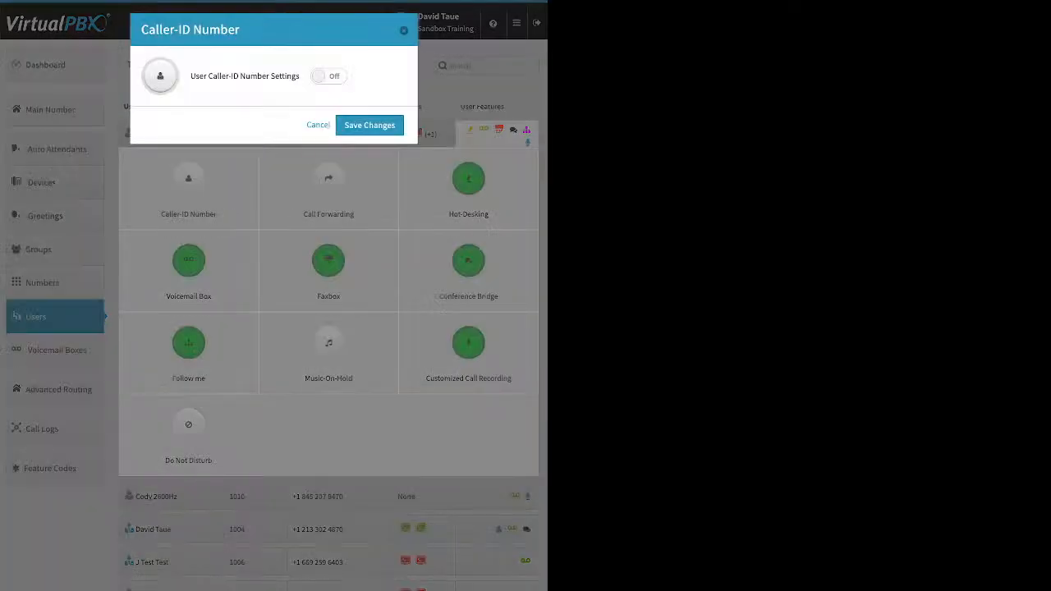
pyautogui.click(329, 76)
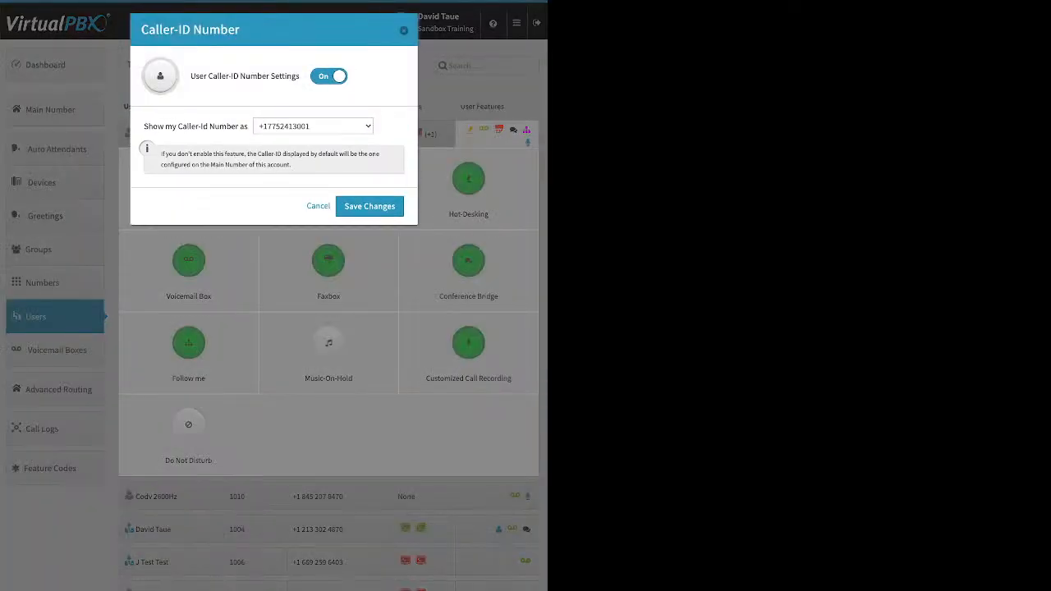
pyautogui.click(369, 206)
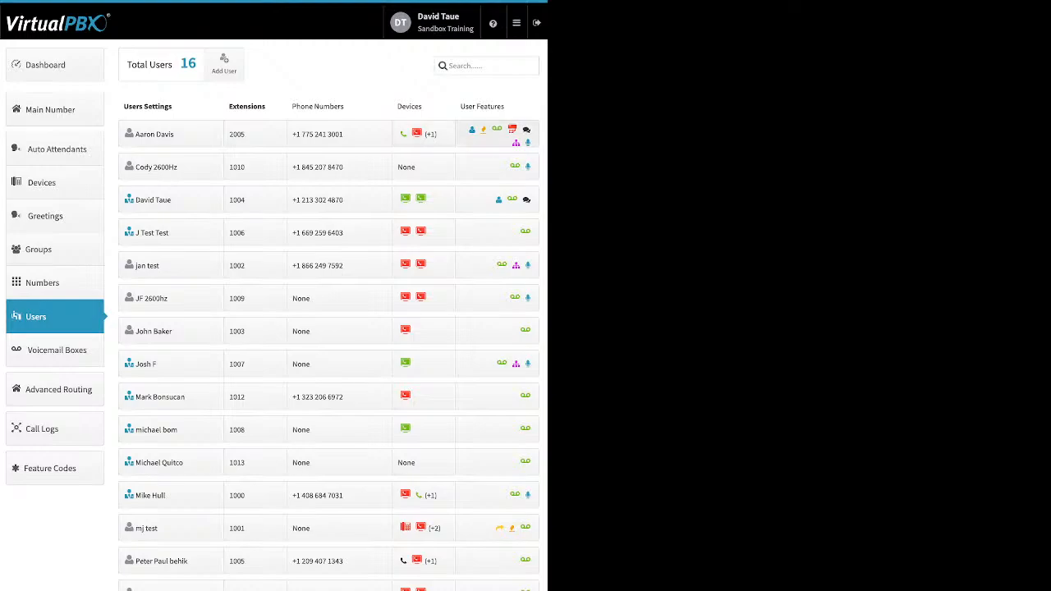
# Try the Failover Mode and On options of Call Forwarding for the first user and close without saving
pyautogui.click(496, 135)
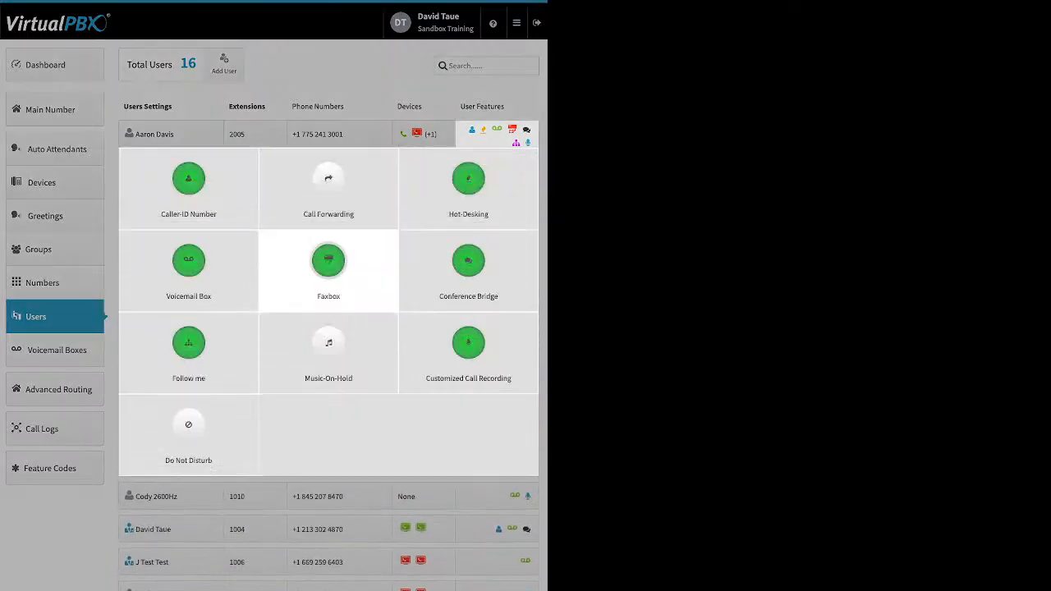
pyautogui.click(328, 185)
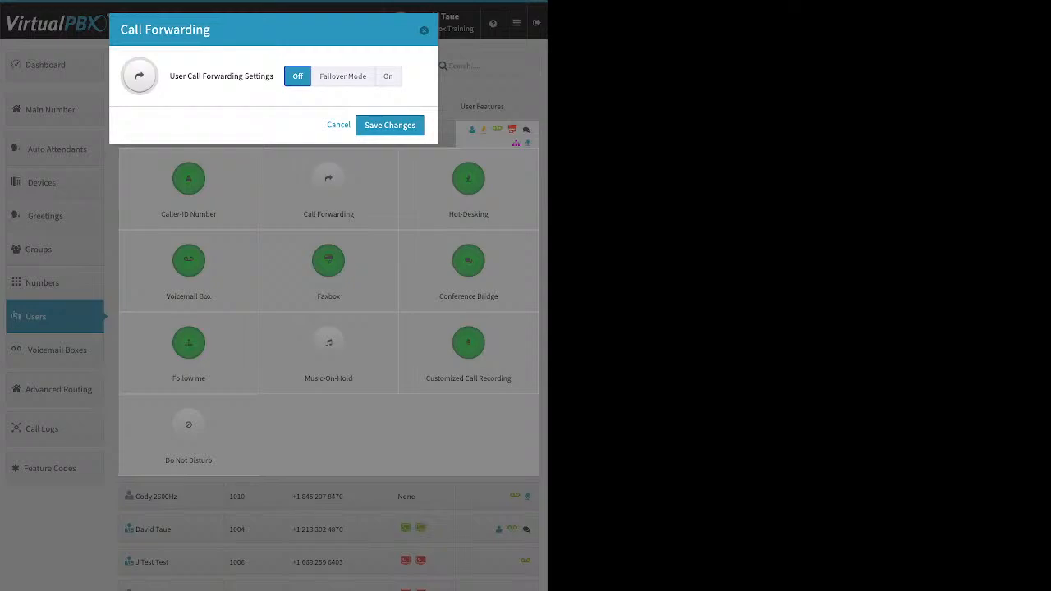
pyautogui.click(342, 77)
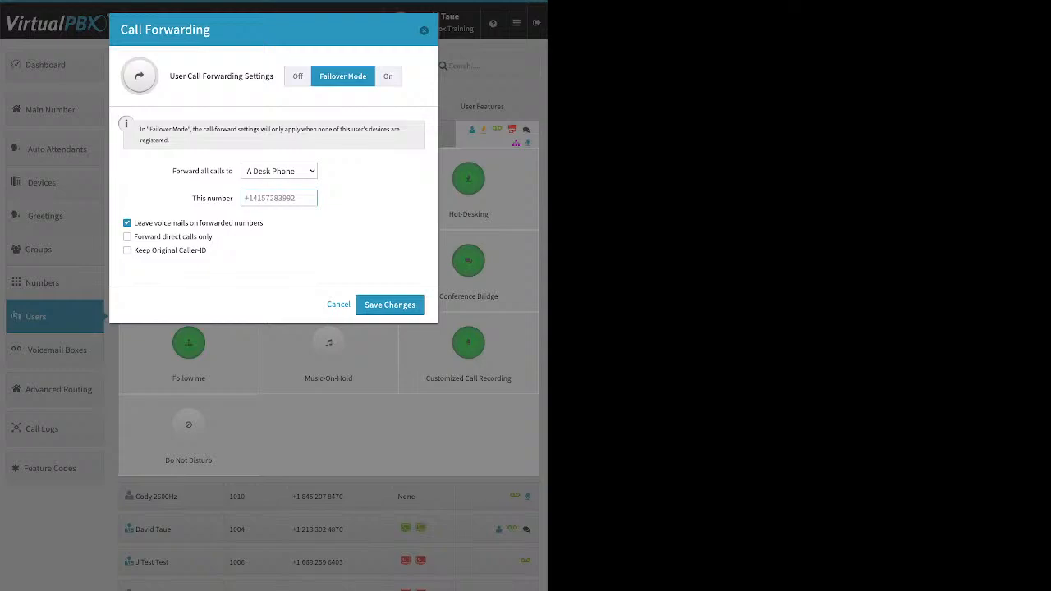
pyautogui.click(387, 76)
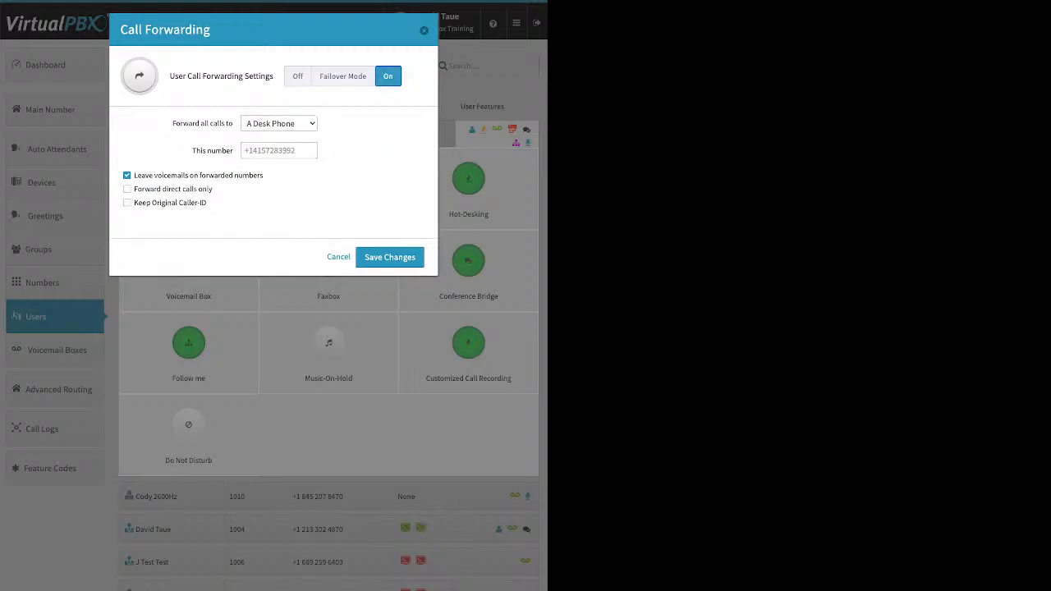
pyautogui.click(423, 31)
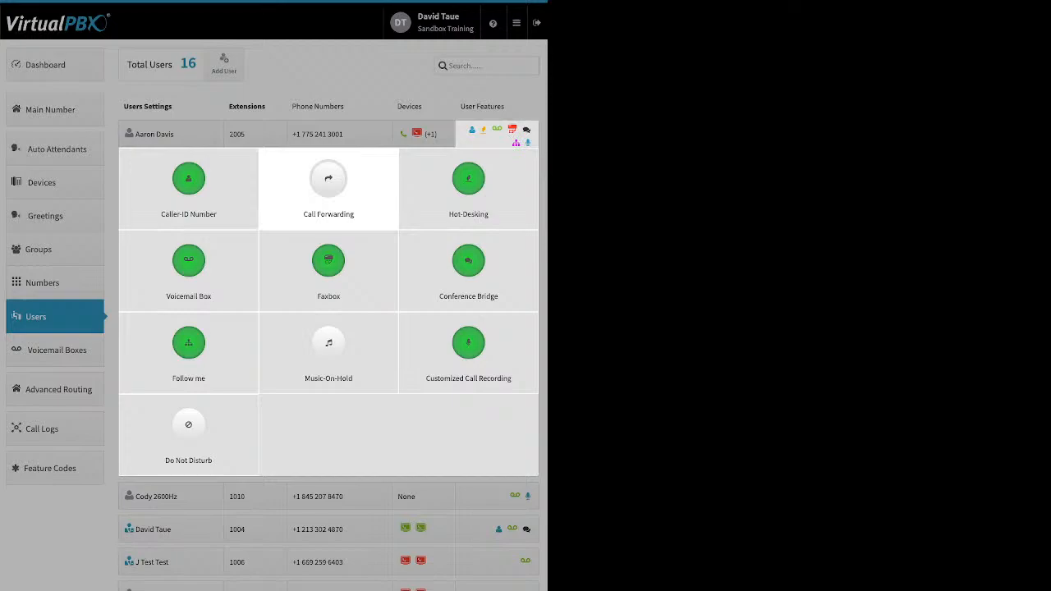
# Review the Hot-Desking settings, and try Voicemail Box transcription and message-deletion options, closing without saving
pyautogui.click(468, 180)
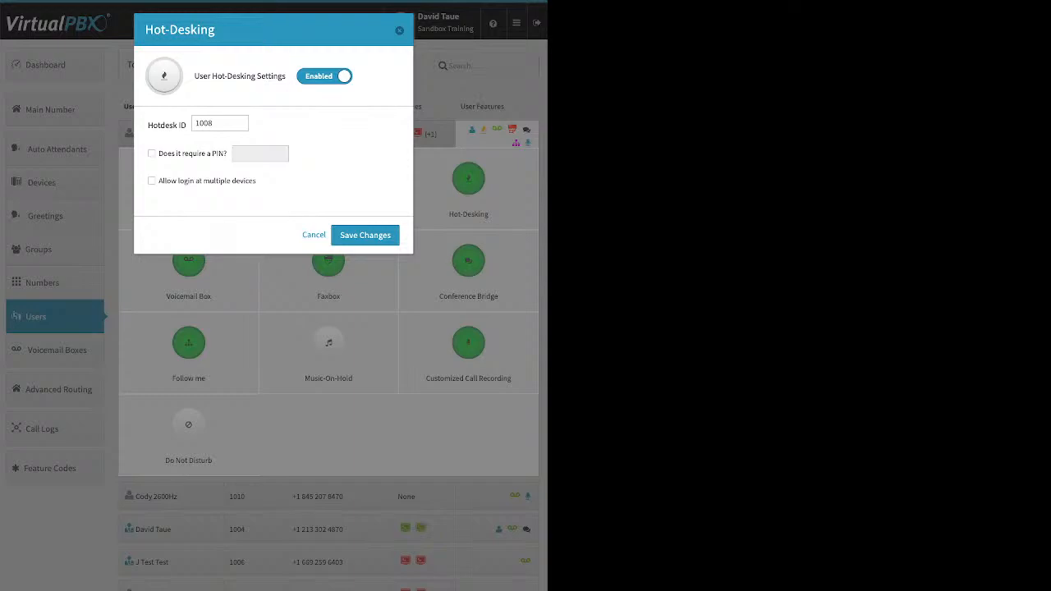
pyautogui.click(366, 235)
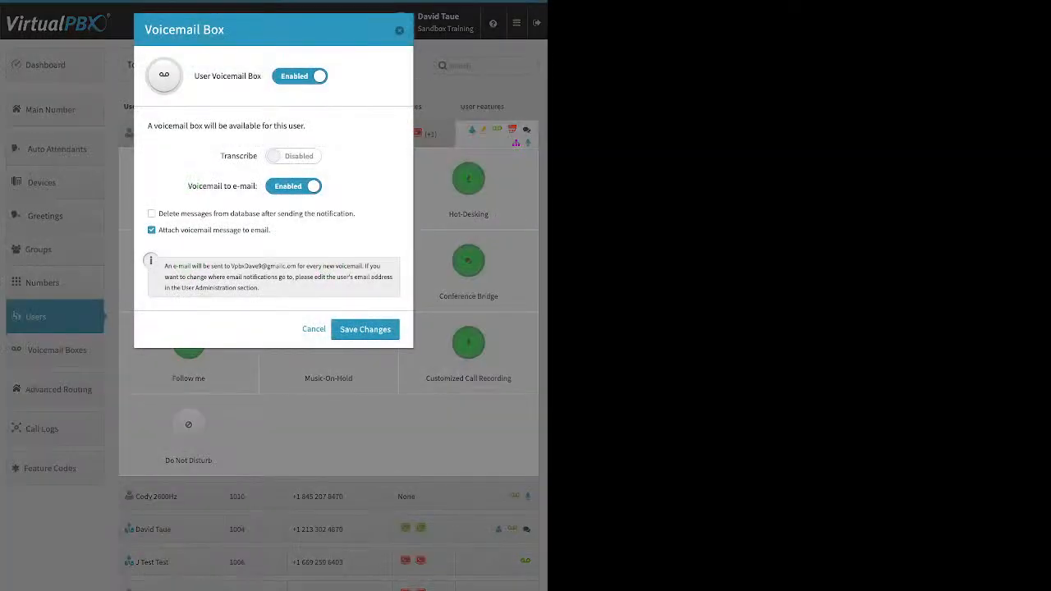
pyautogui.moveTo(220, 156); pyautogui.dragTo(258, 156)
pyautogui.click(239, 155)
pyautogui.click(152, 214)
pyautogui.tripleClick(316, 214)
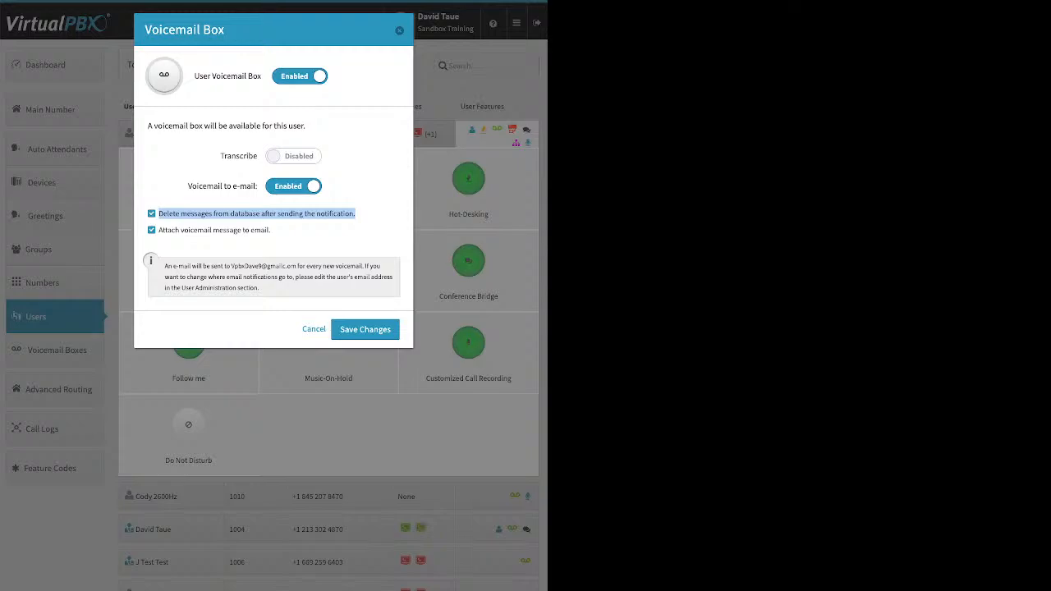
pyautogui.click(399, 30)
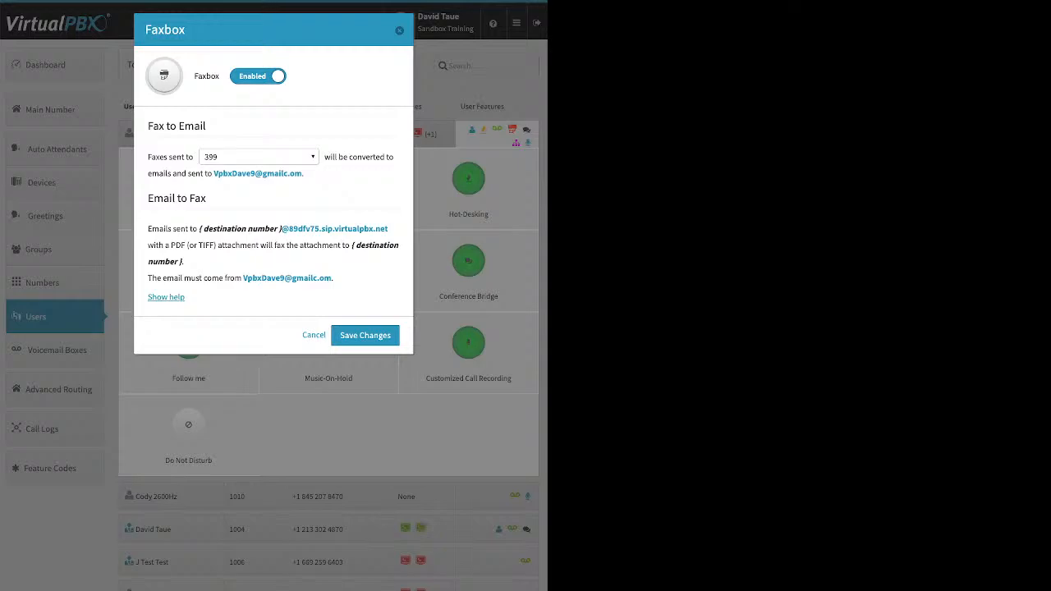
# Inspect the Faxbox number options for the first user and close the Faxbox dialog
pyautogui.click(258, 156)
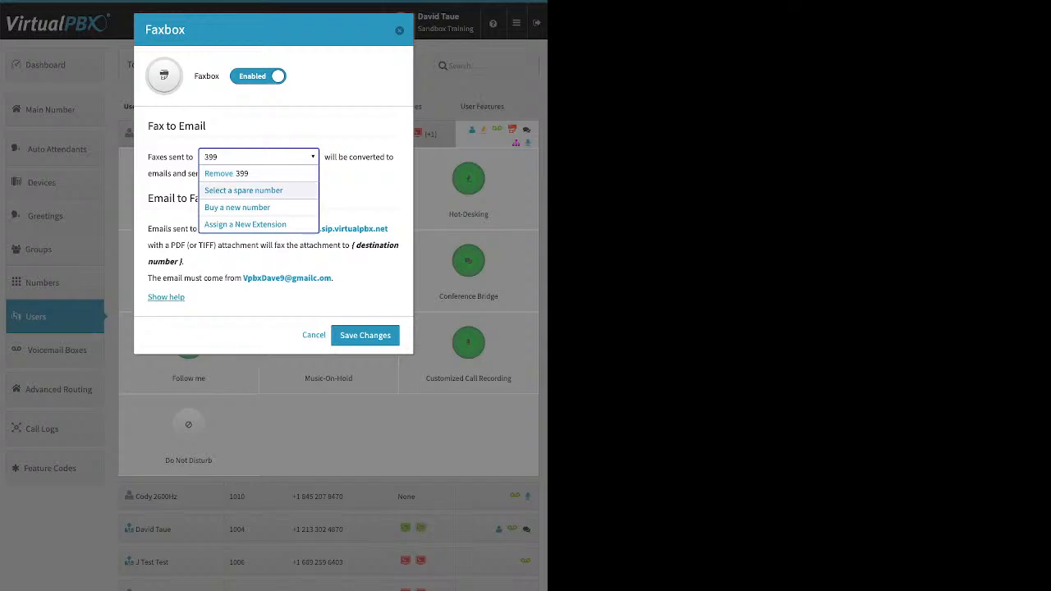
pyautogui.press('Down')
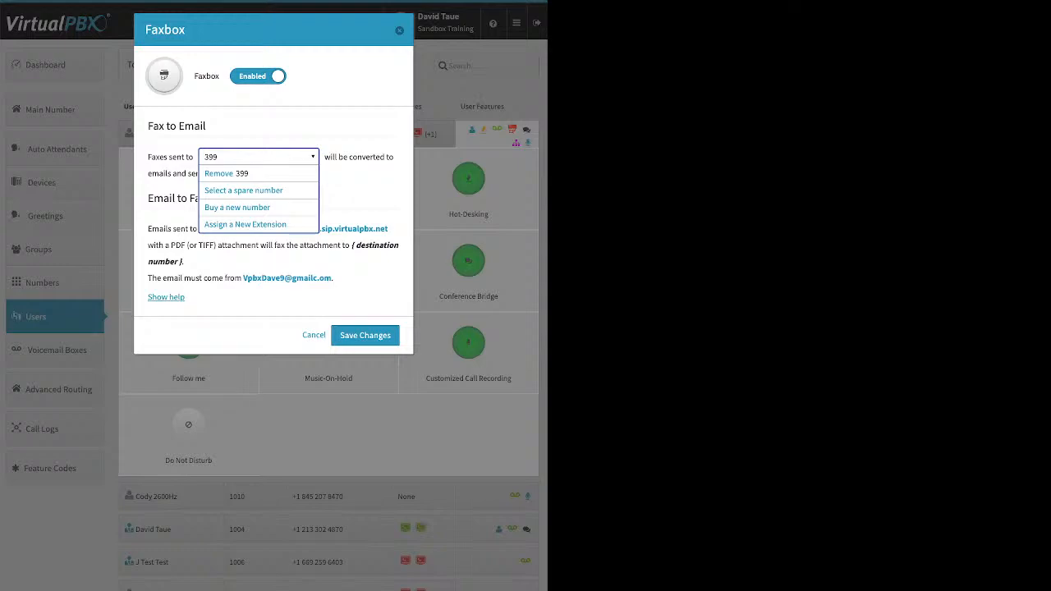
pyautogui.press('Escape')
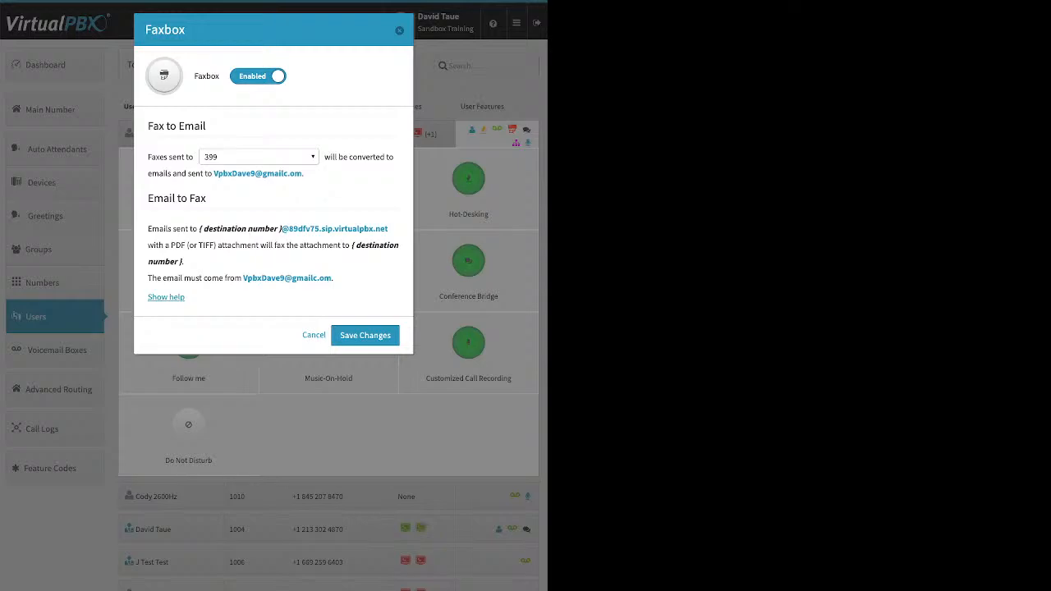
pyautogui.click(399, 31)
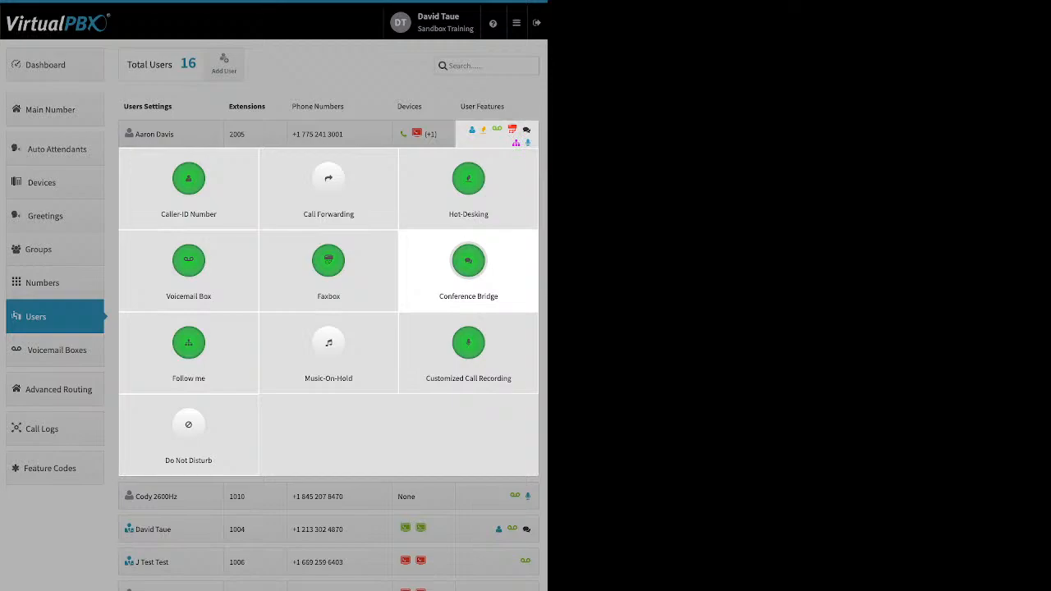
# Open the Conference Bridge settings and the room PIN field, then cancel
pyautogui.click(468, 261)
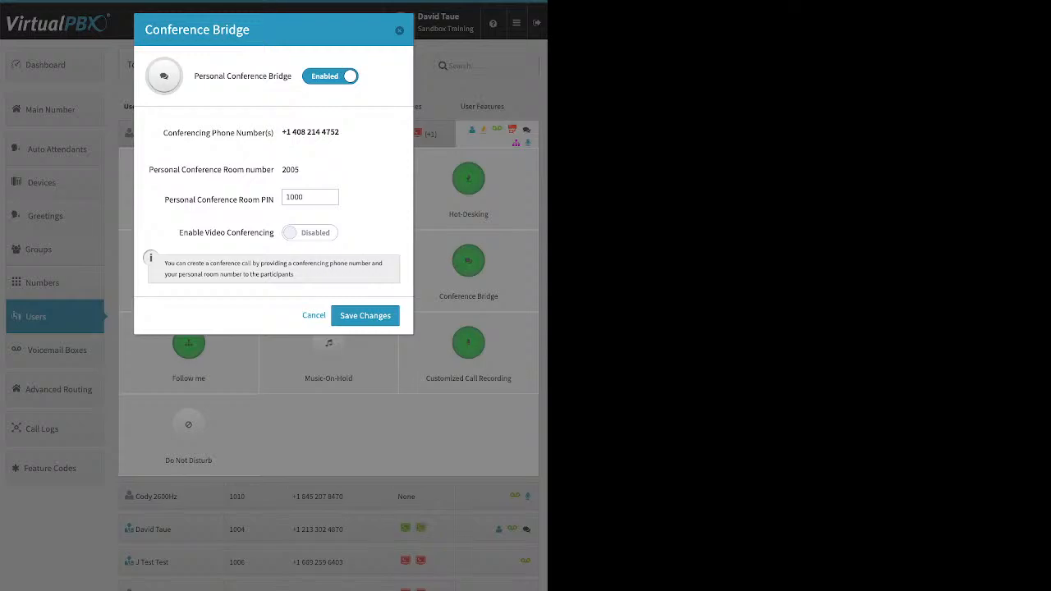
pyautogui.click(309, 197)
pyautogui.click(314, 316)
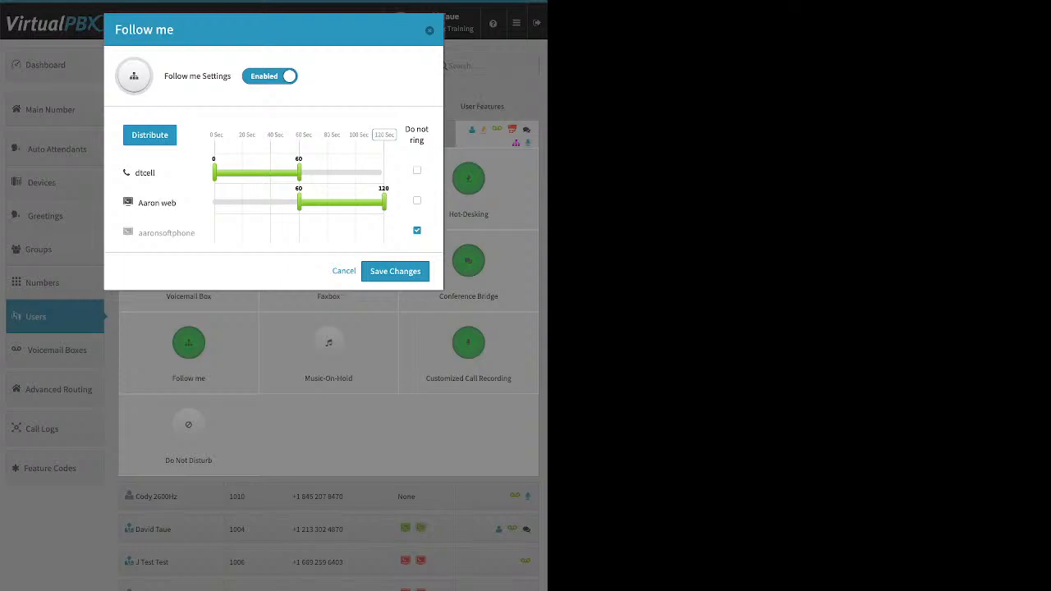
# Include aaronsoftphone in Follow me, move it to the top of the ring order, distribute ring times evenly, and save
pyautogui.click(417, 231)
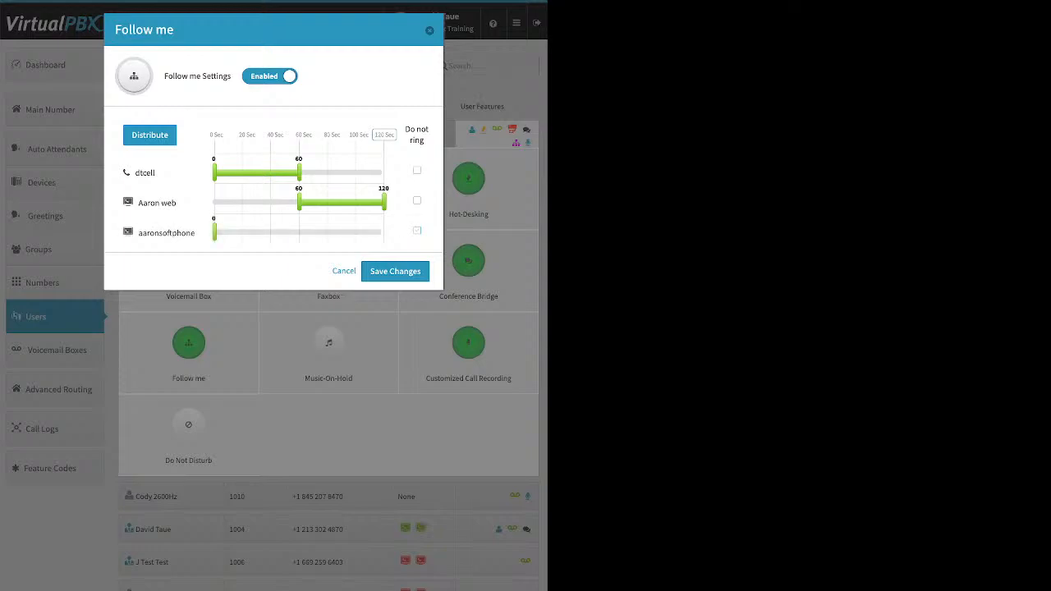
pyautogui.moveTo(214, 232); pyautogui.dragTo(266, 232)
pyautogui.click(384, 134)
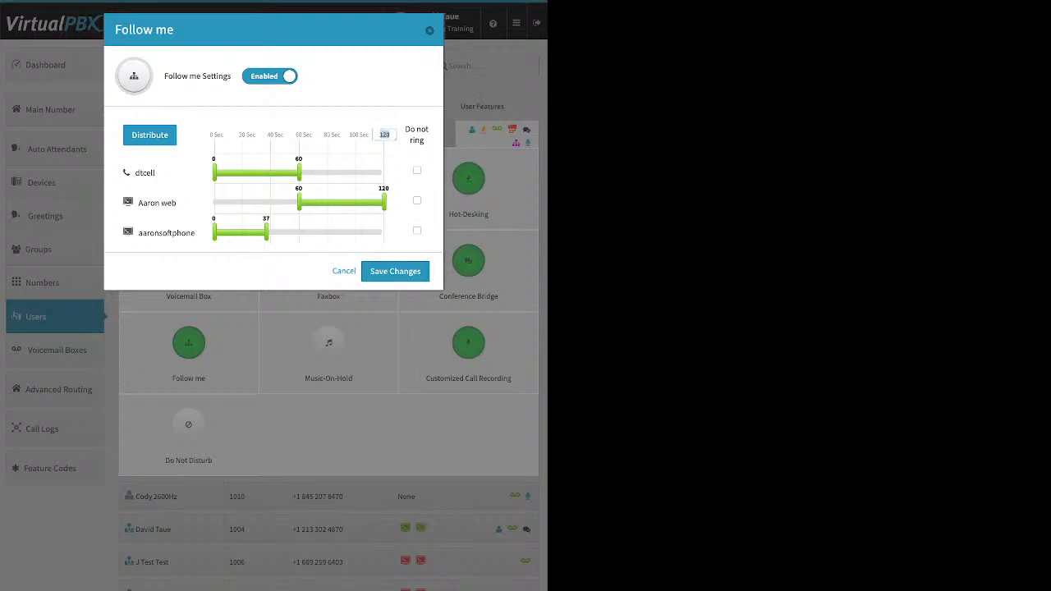
pyautogui.click(150, 135)
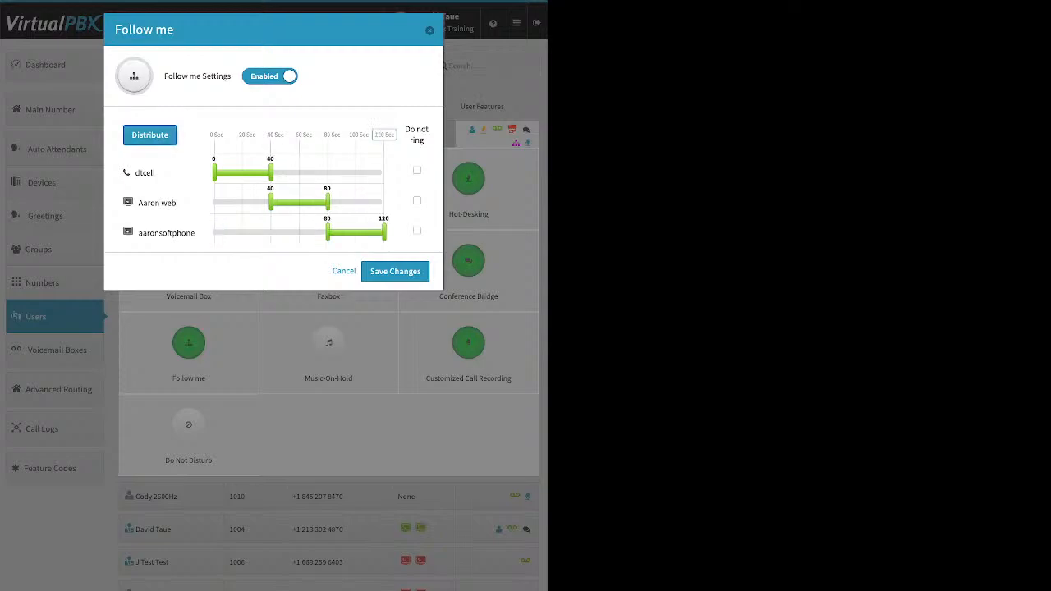
pyautogui.moveTo(168, 233); pyautogui.dragTo(163, 158)
pyautogui.moveTo(148, 203); pyautogui.dragTo(174, 246)
pyautogui.click(149, 136)
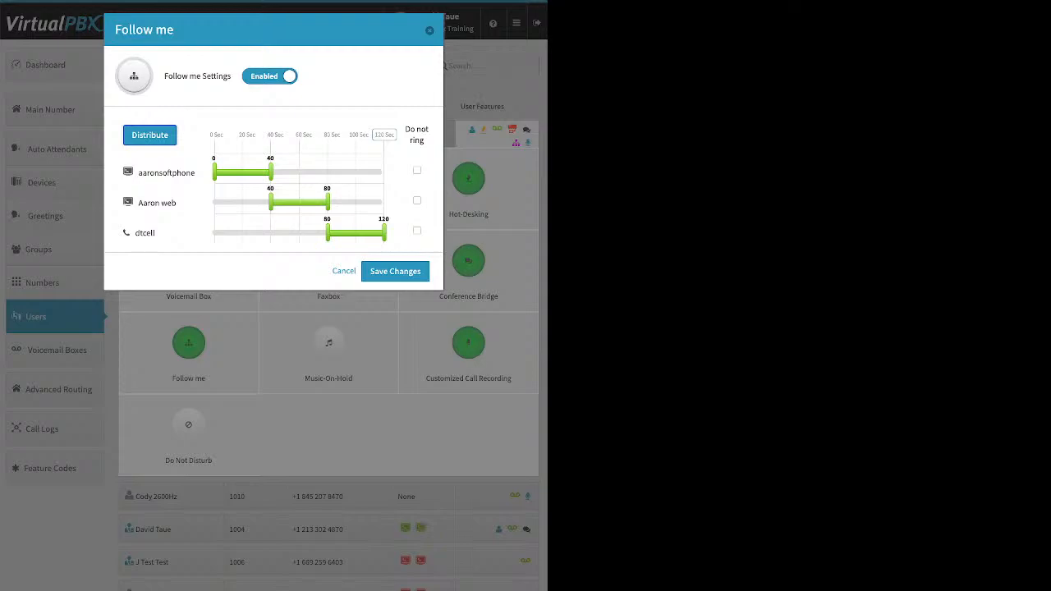
pyautogui.click(395, 271)
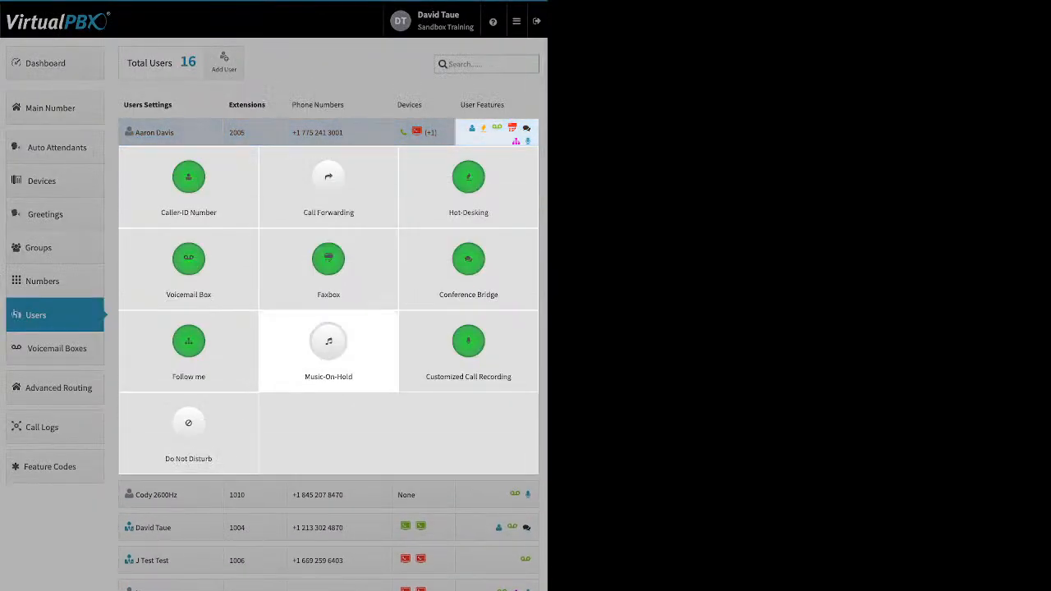
# Try enabling Music-On-Hold with an uploaded file option for the first user, then cancel
pyautogui.click(328, 345)
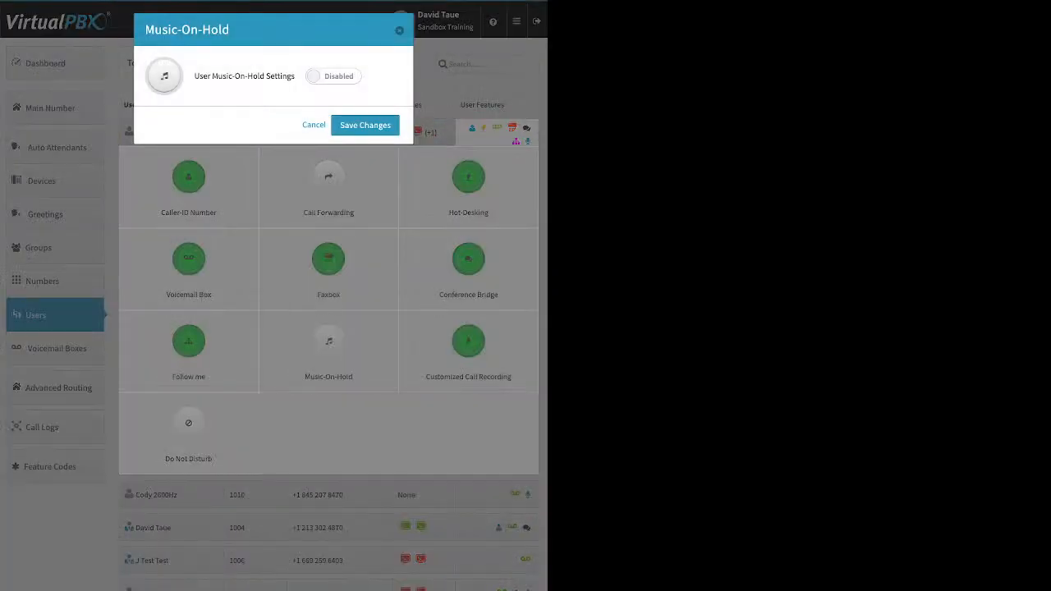
pyautogui.click(334, 77)
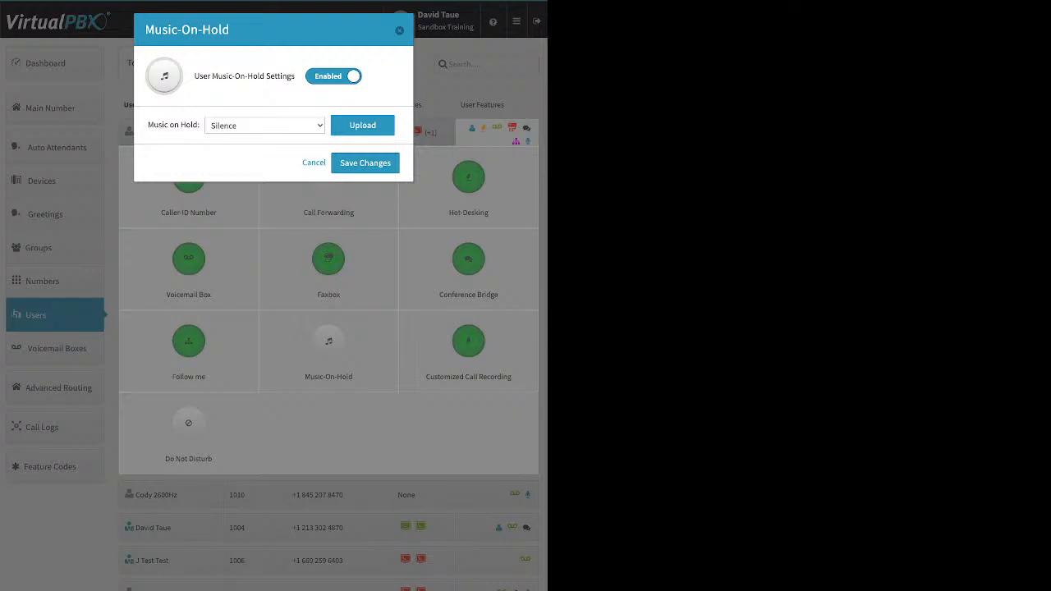
pyautogui.click(362, 125)
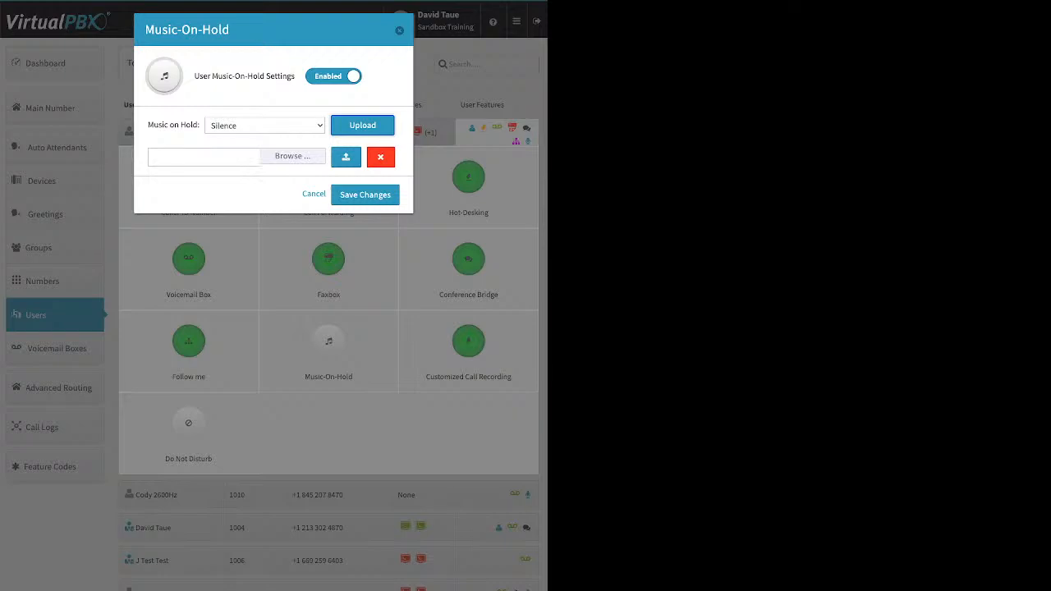
pyautogui.click(313, 194)
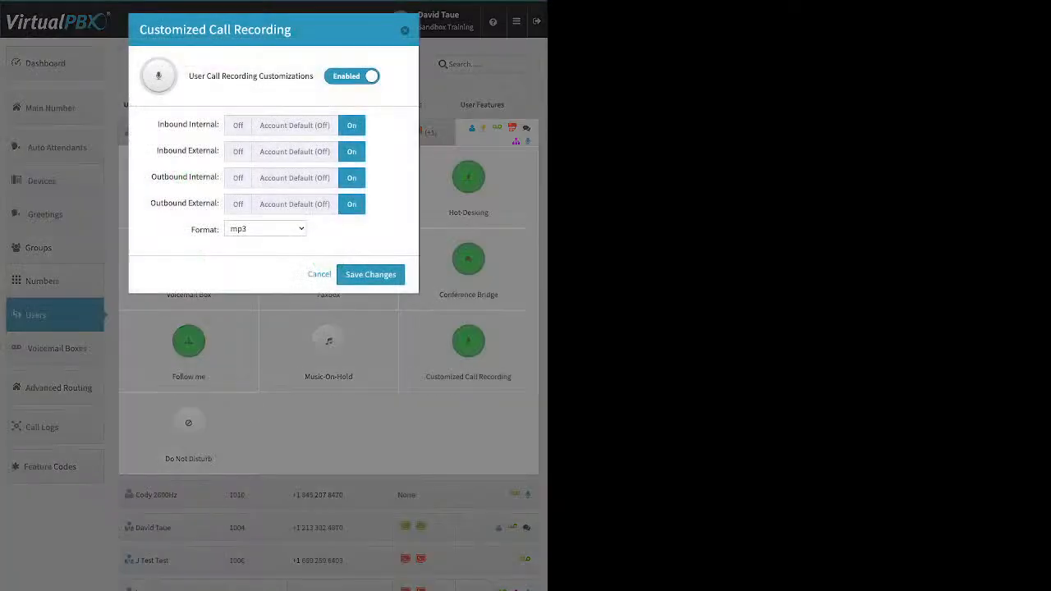
# Switch all four call-recording directions to Account Default (Off)
pyautogui.click(294, 126)
pyautogui.click(295, 152)
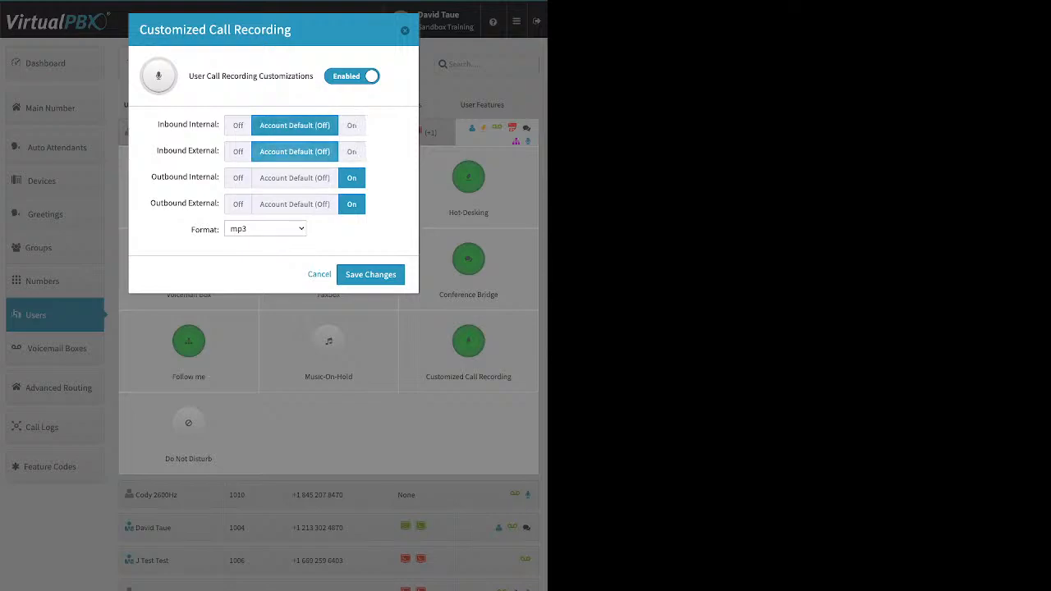
pyautogui.click(295, 178)
pyautogui.click(294, 204)
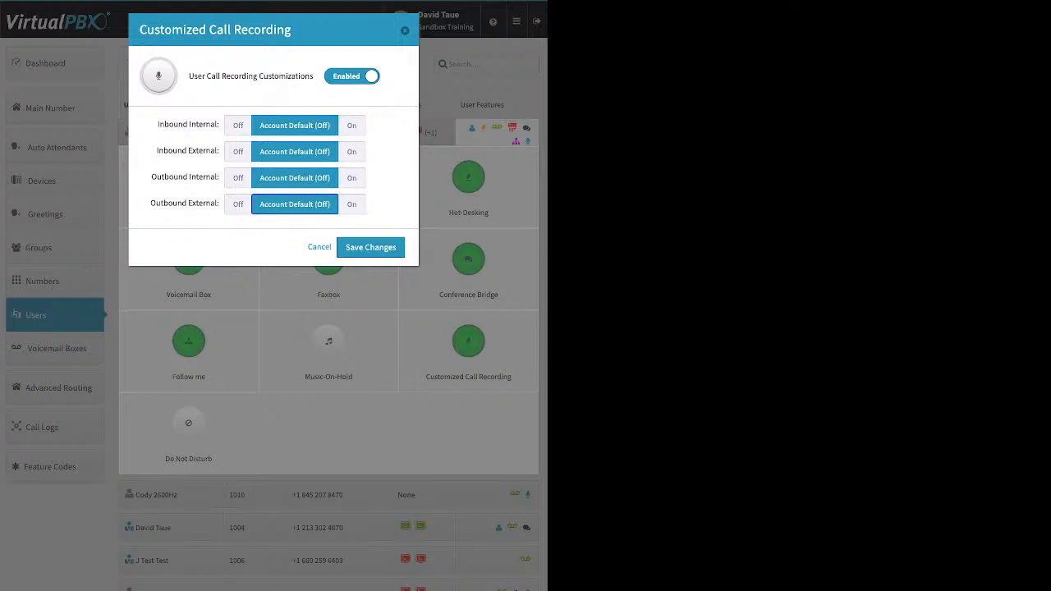
# Turn customized call recording On for inbound and outbound, internal and external calls, and save
pyautogui.click(351, 126)
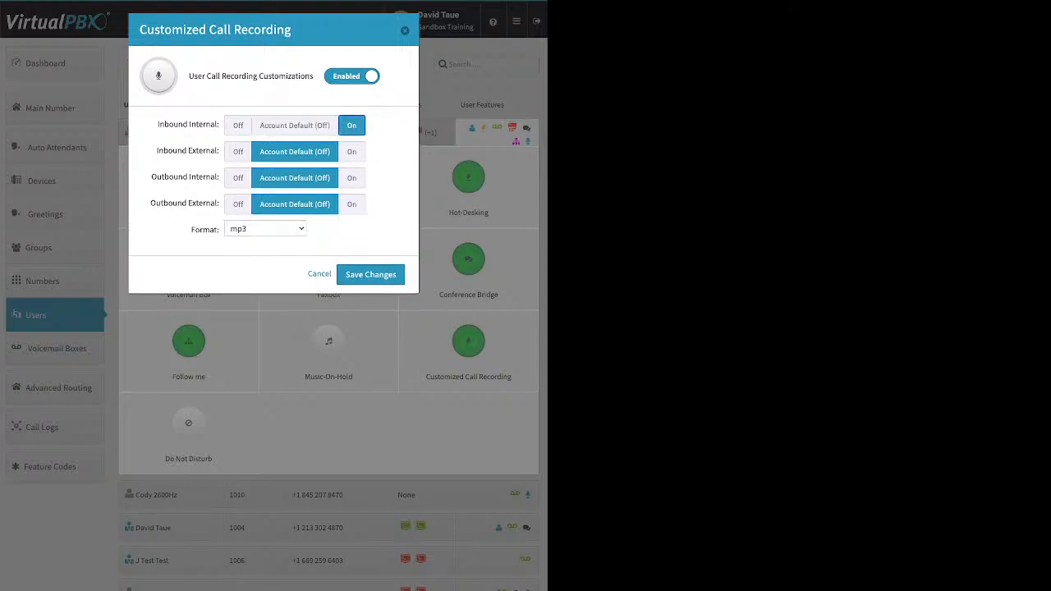
pyautogui.click(352, 152)
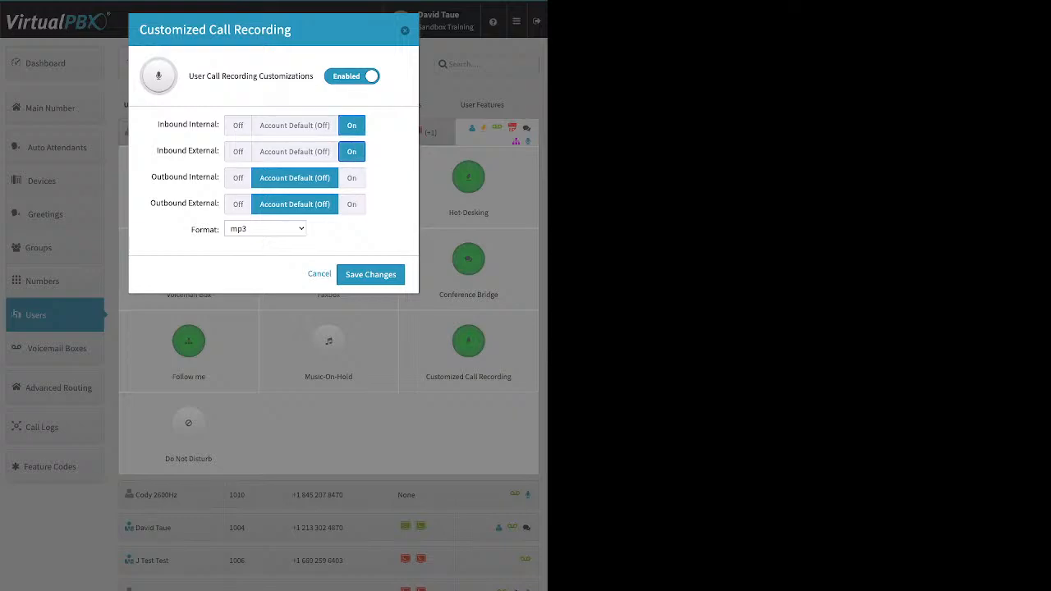
pyautogui.click(351, 178)
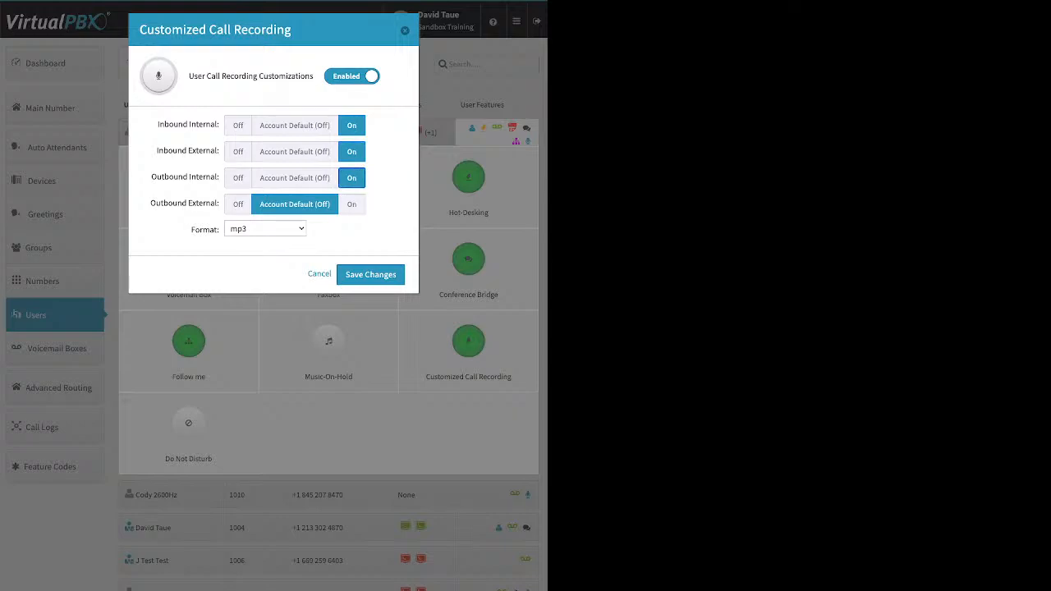
pyautogui.click(352, 204)
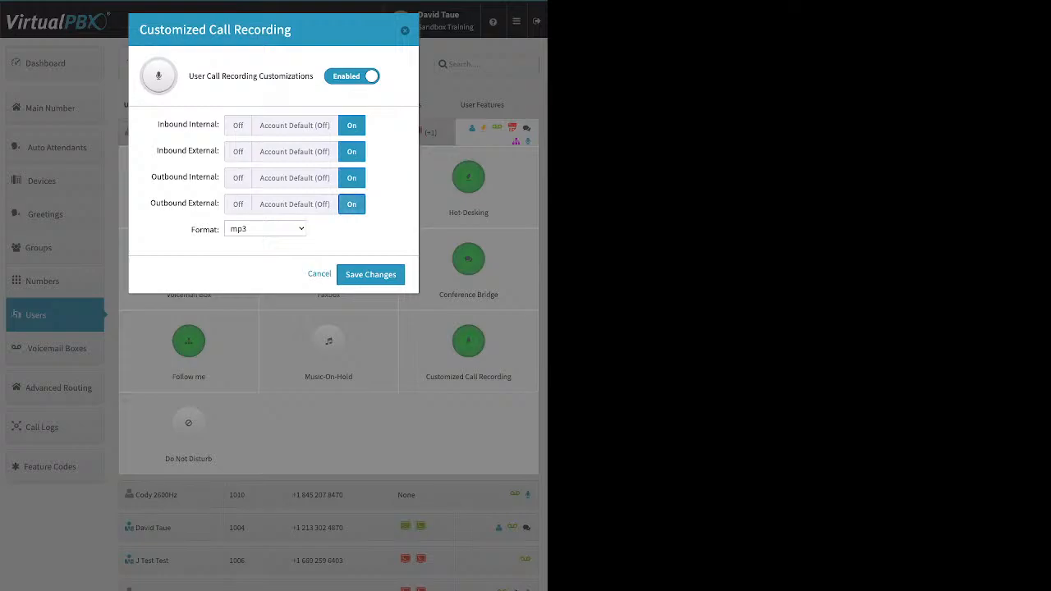
pyautogui.click(371, 274)
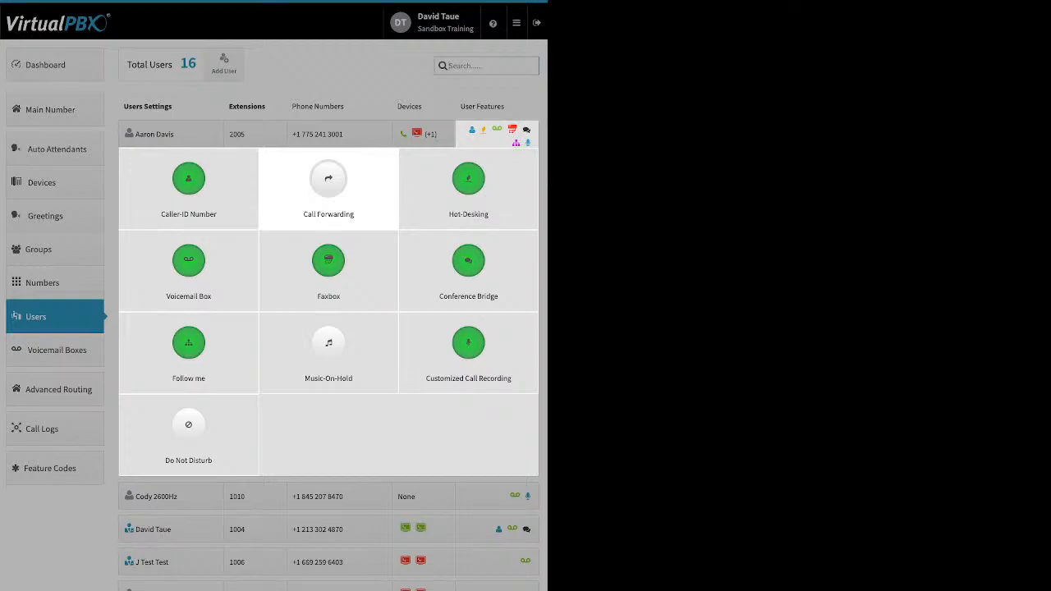
# Enable Do Not Disturb for the first user and save the setting
pyautogui.click(188, 427)
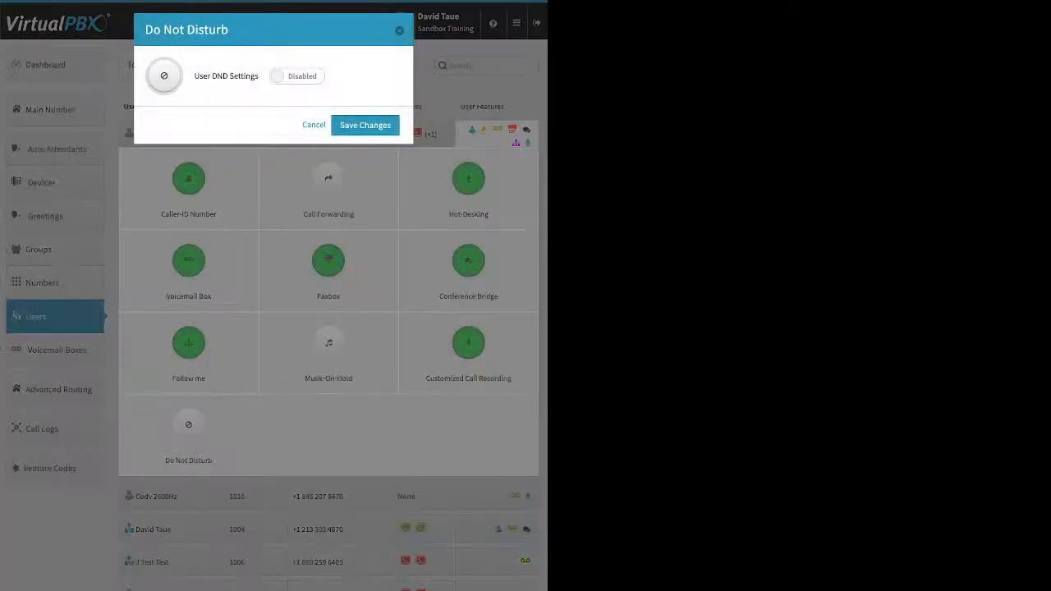
pyautogui.click(298, 75)
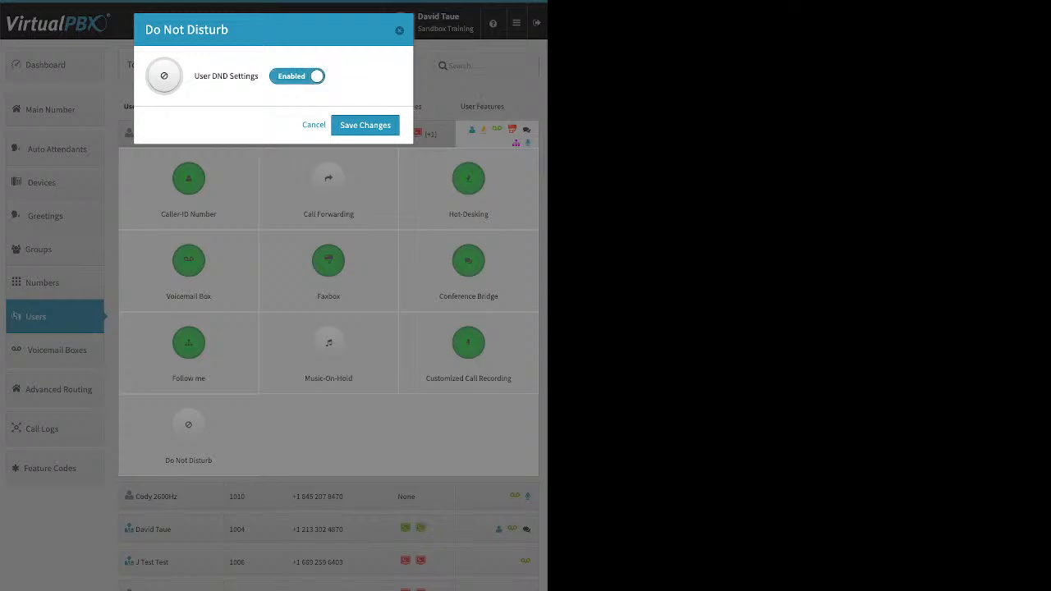
pyautogui.click(365, 124)
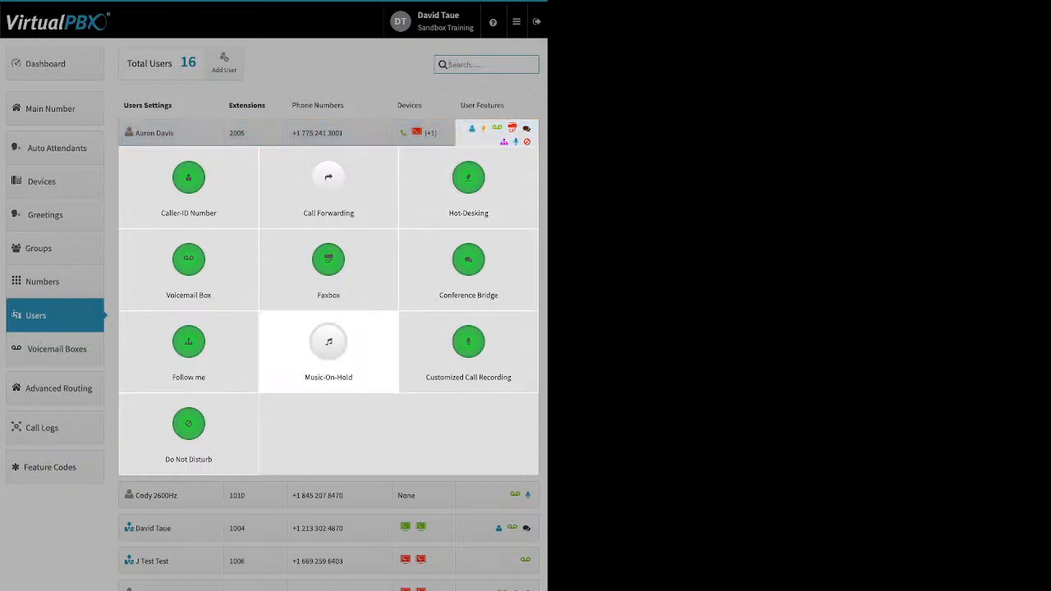
# Open the voicemail boxes list and the new voicemail box dialog, then dismiss it
pyautogui.click(74, 351)
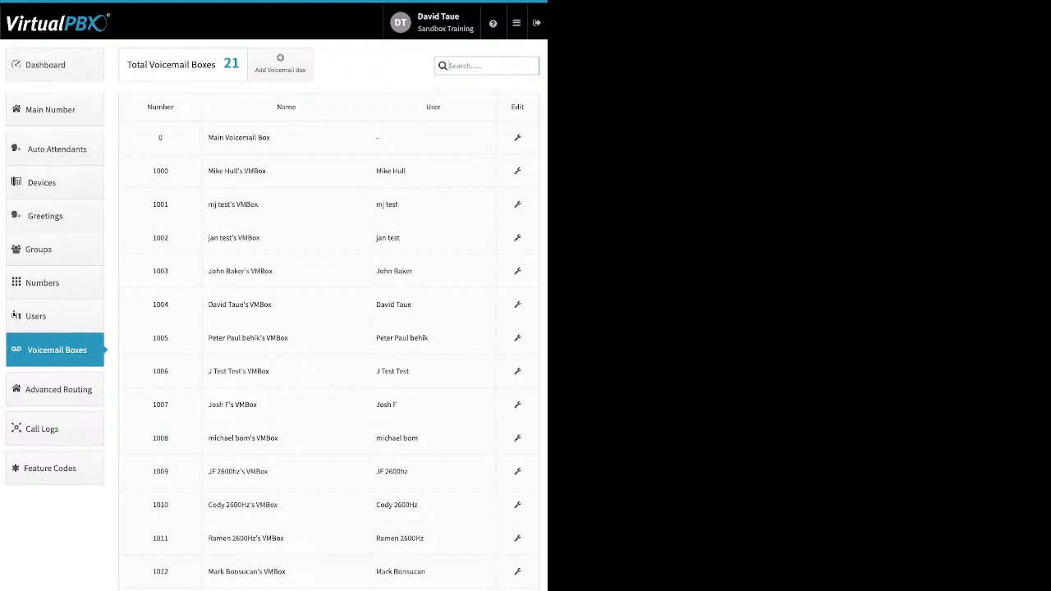
pyautogui.click(280, 64)
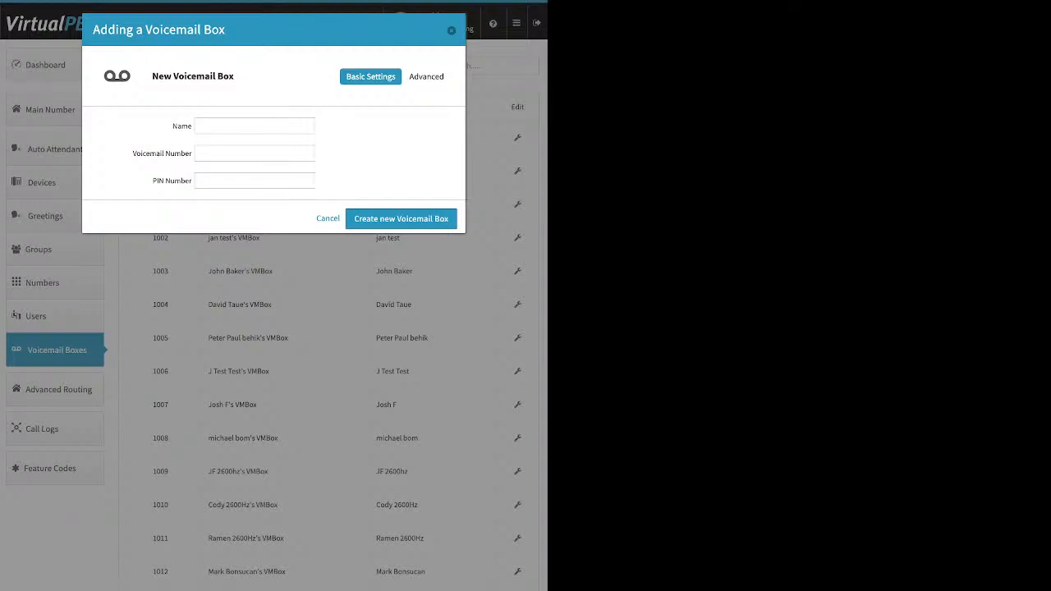
pyautogui.press('Escape')
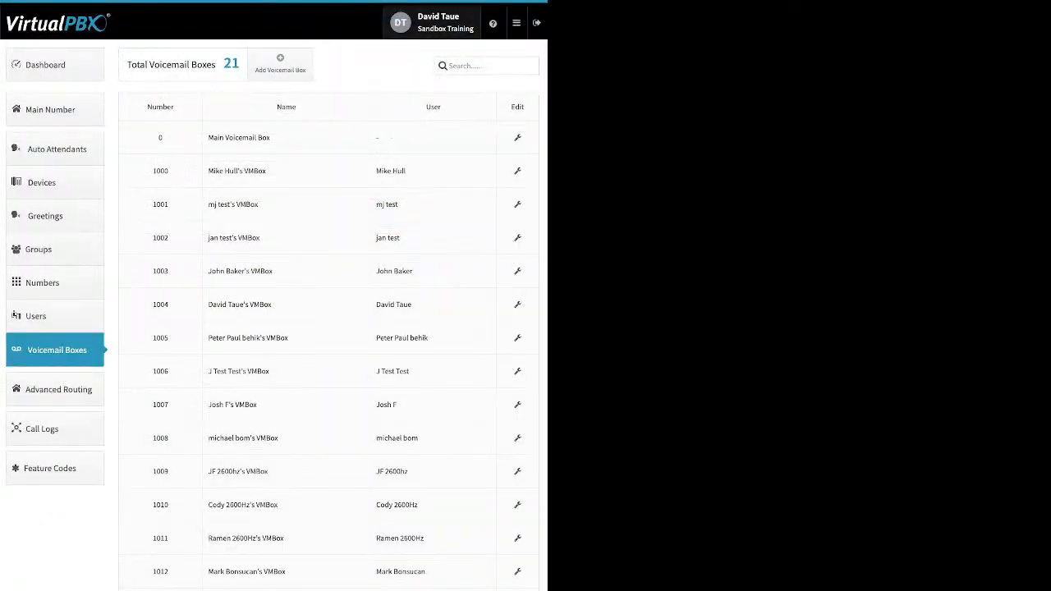
# Review the Main Voicemail Box's greeting media, recipients and options settings, then close the dialog
pyautogui.click(517, 138)
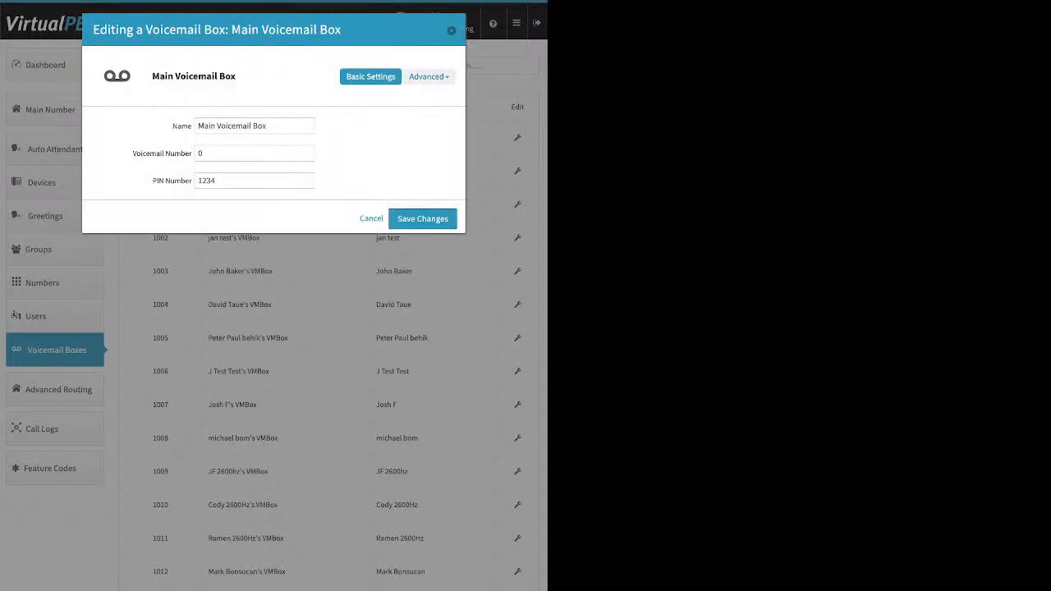
pyautogui.click(429, 76)
pyautogui.click(419, 126)
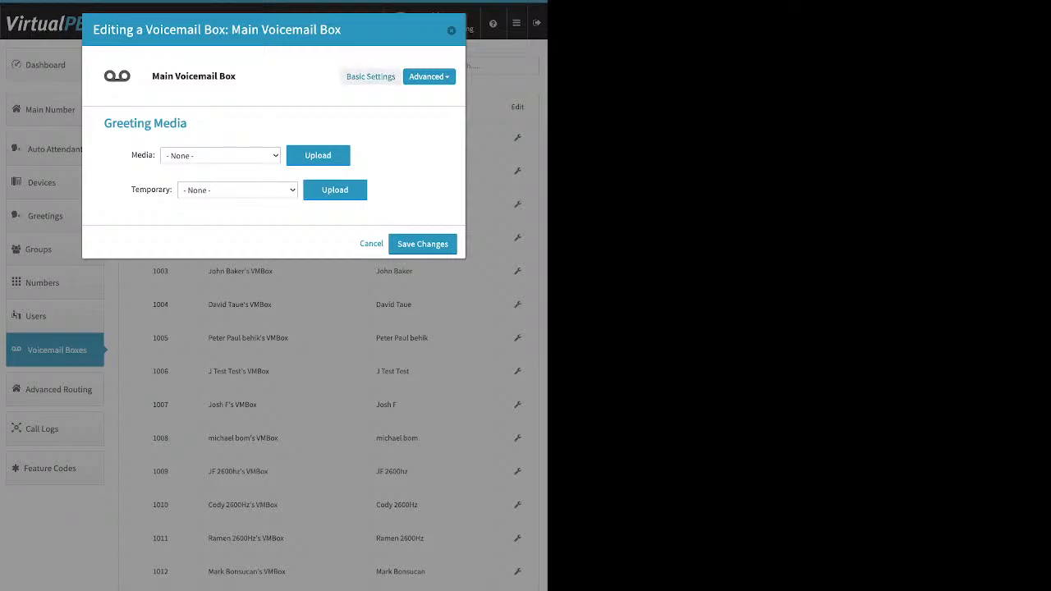
pyautogui.click(370, 76)
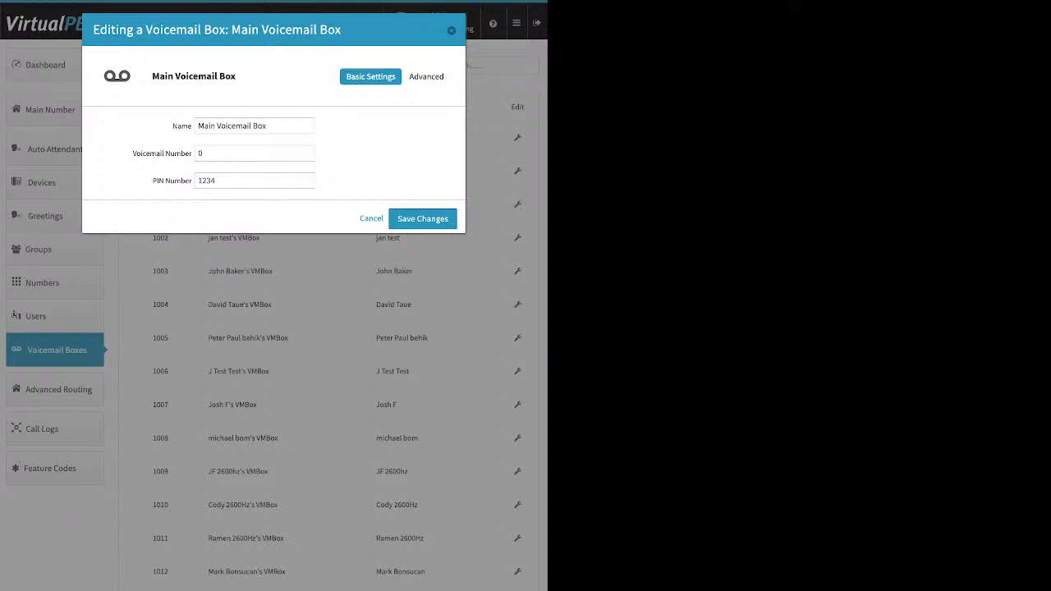
pyautogui.click(429, 76)
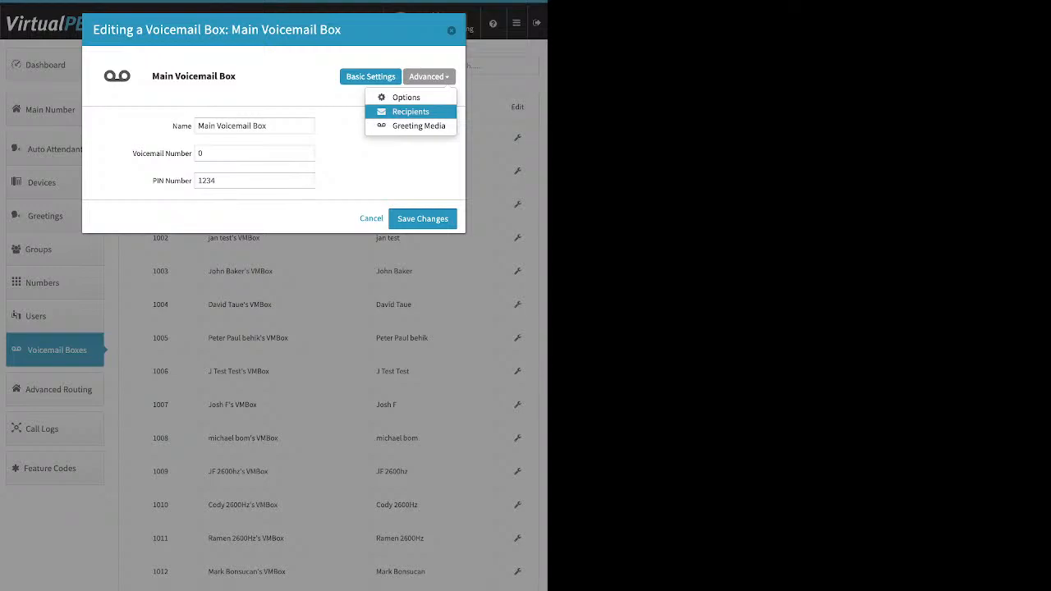
pyautogui.click(410, 112)
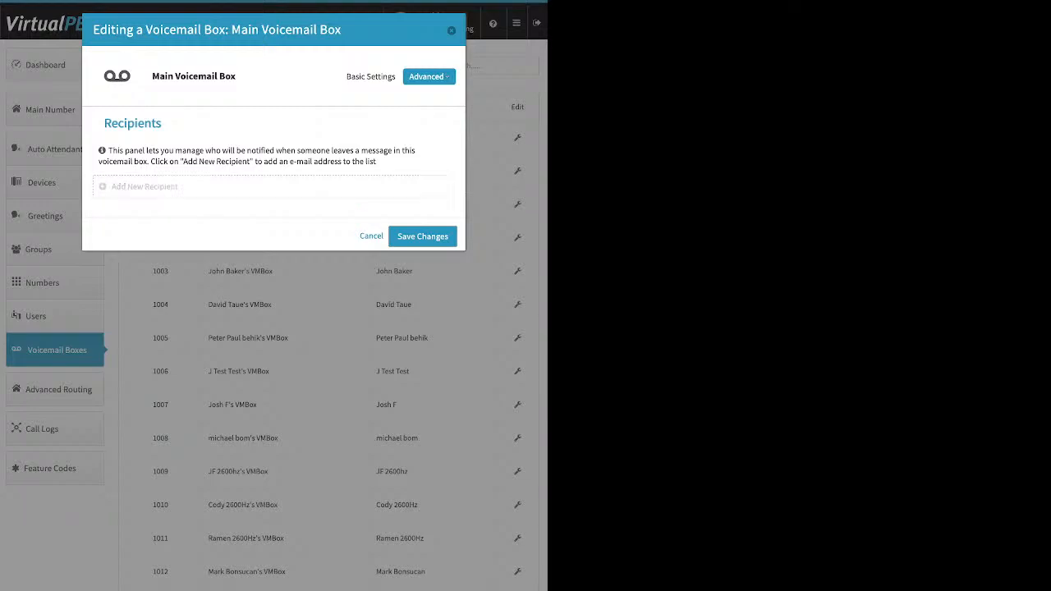
pyautogui.click(429, 76)
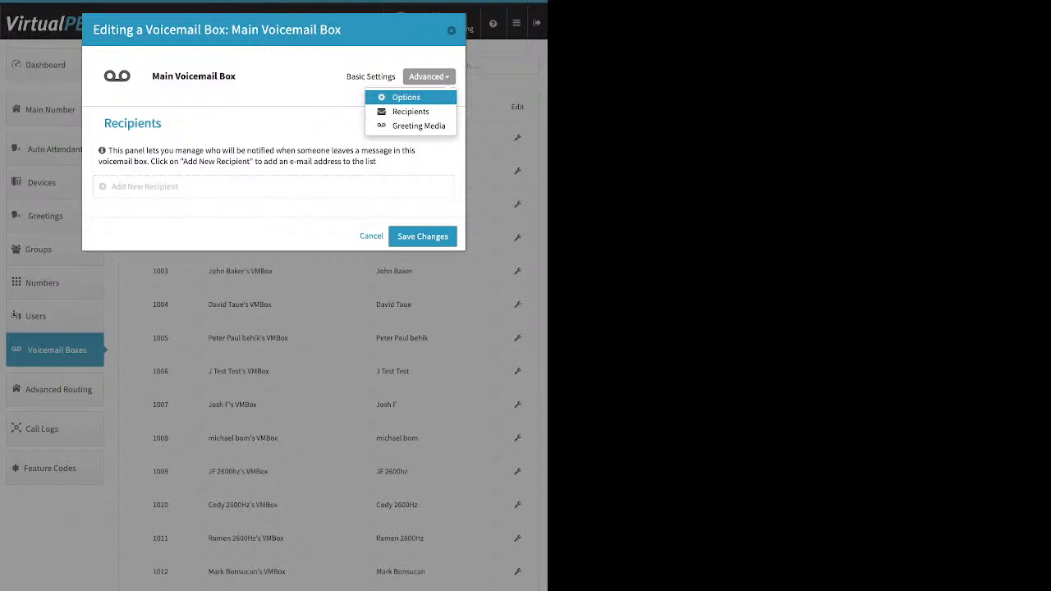
pyautogui.click(405, 97)
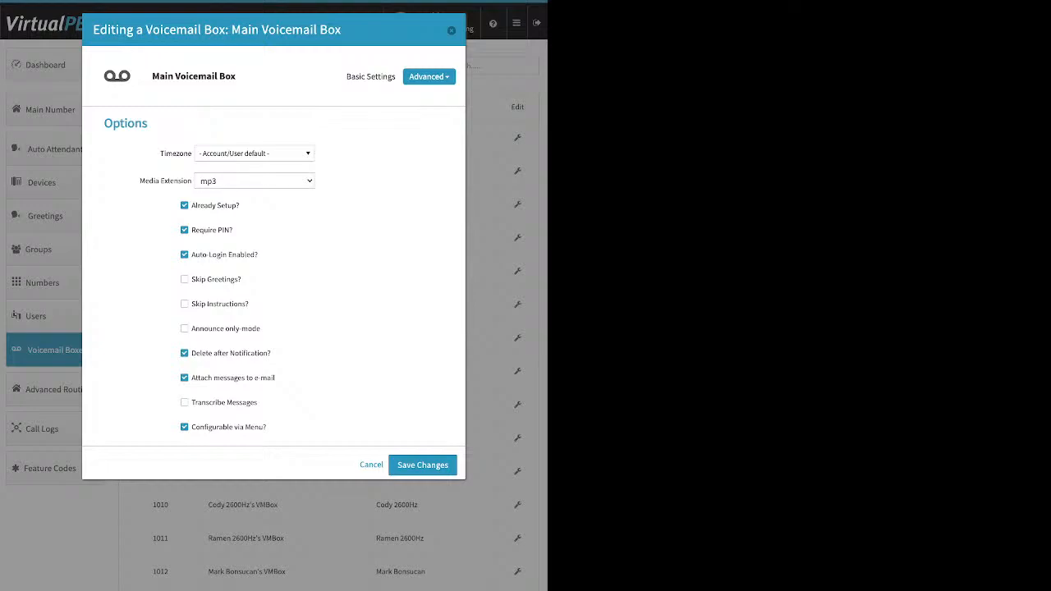
pyautogui.click(422, 465)
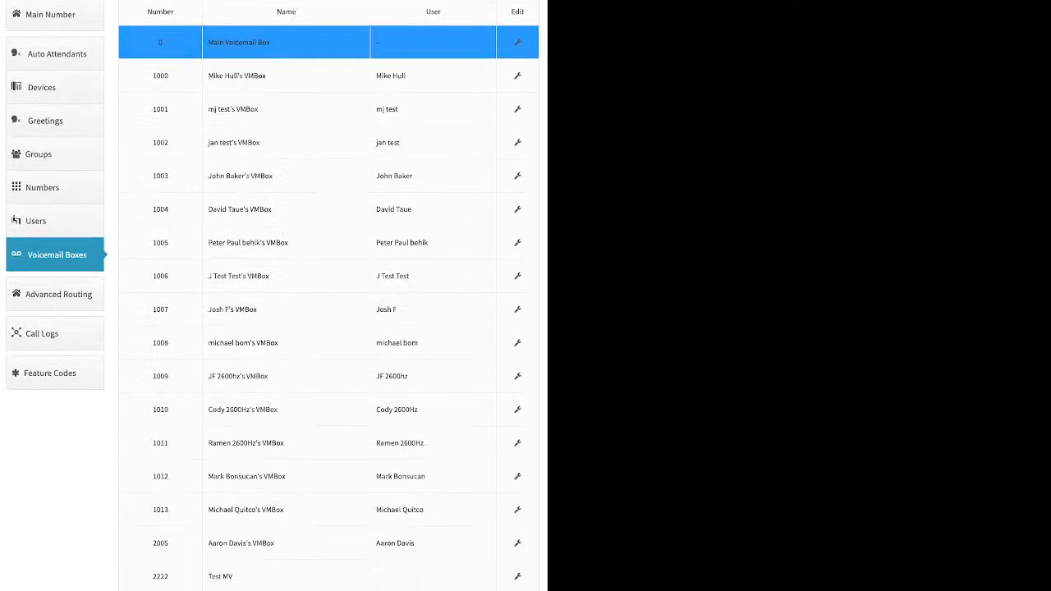
# Enable Direct Inward System Access under Advanced Routing
pyautogui.click(56, 263)
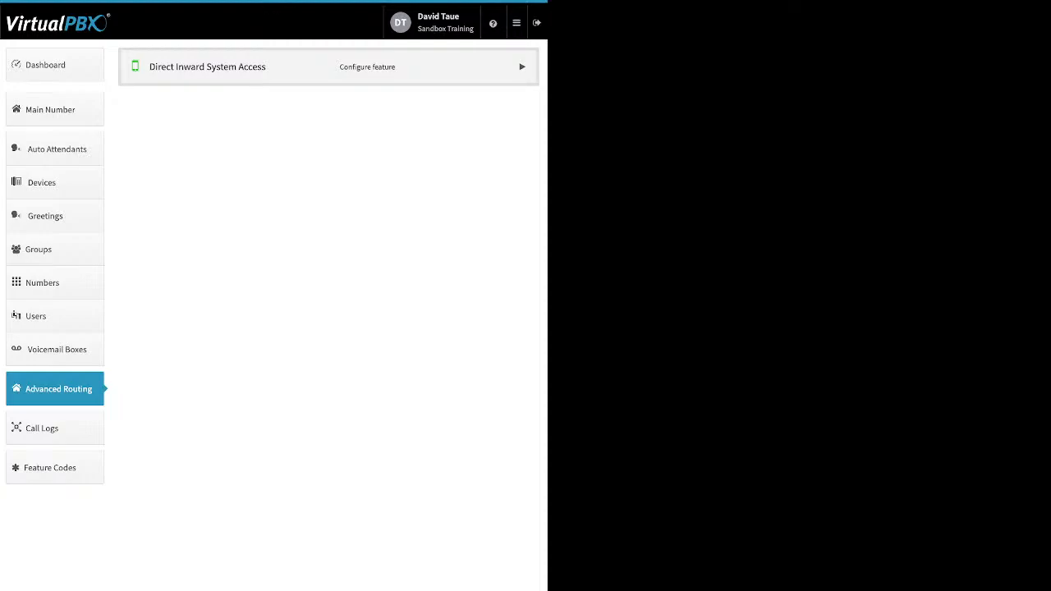
pyautogui.click(522, 67)
pyautogui.click(165, 104)
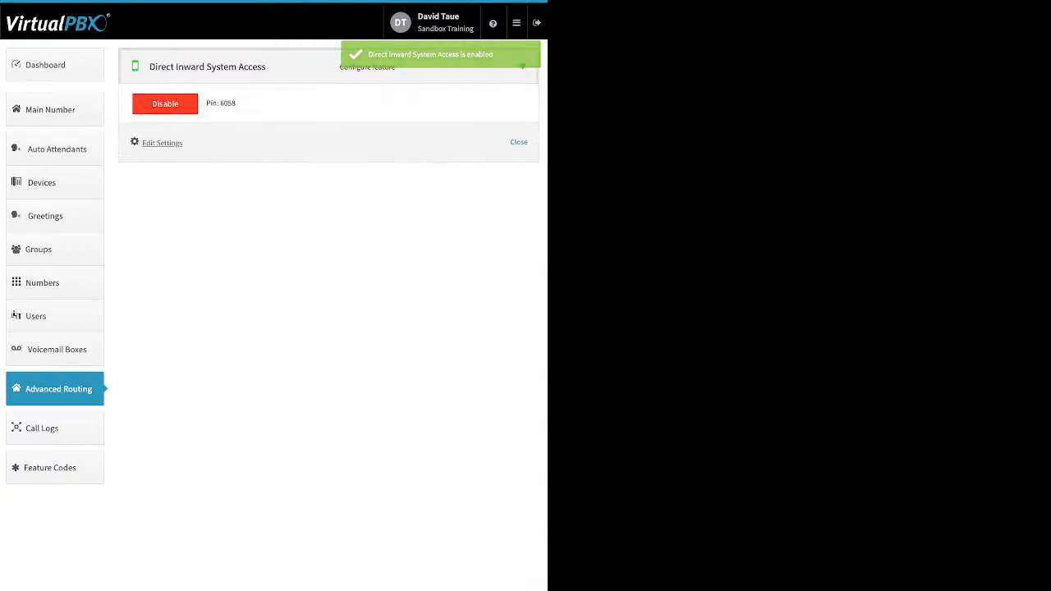
# Add extension number 7843 to the DISA settings and save
pyautogui.click(162, 142)
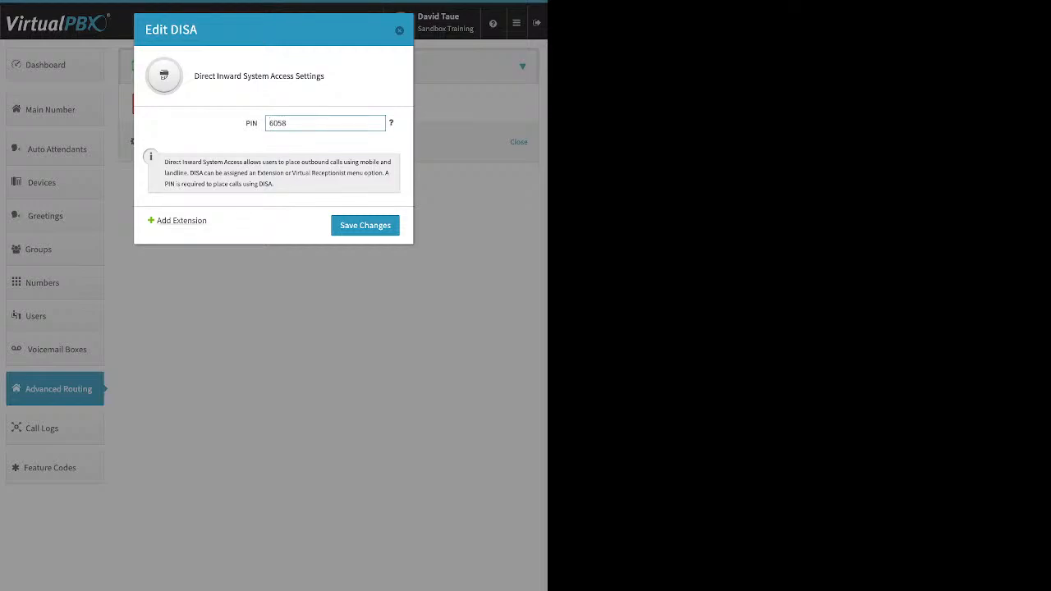
pyautogui.click(181, 221)
pyautogui.doubleClick(278, 150)
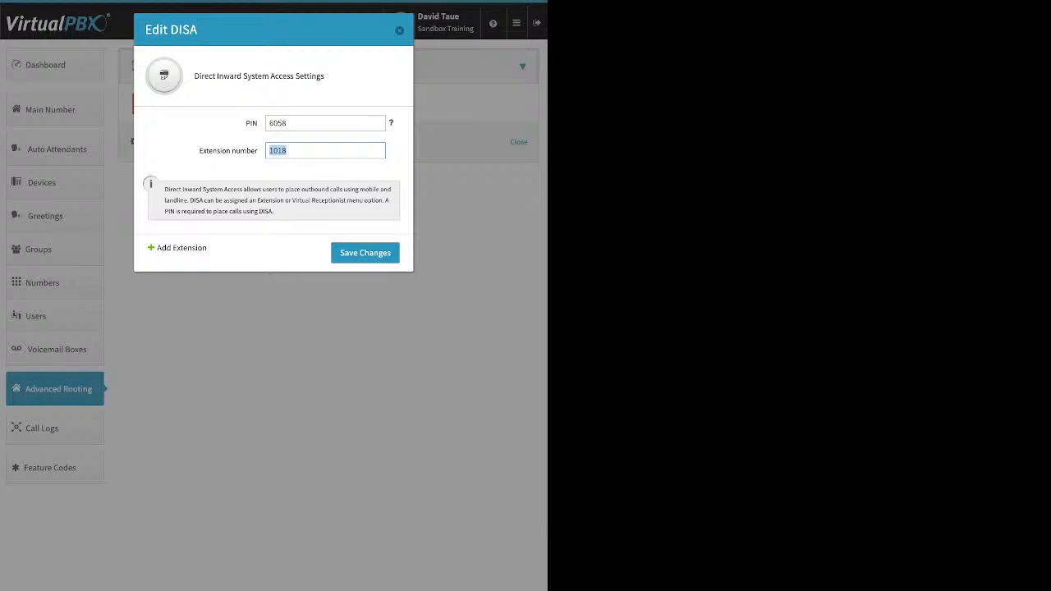
pyautogui.write('7843')
pyautogui.press('Return')
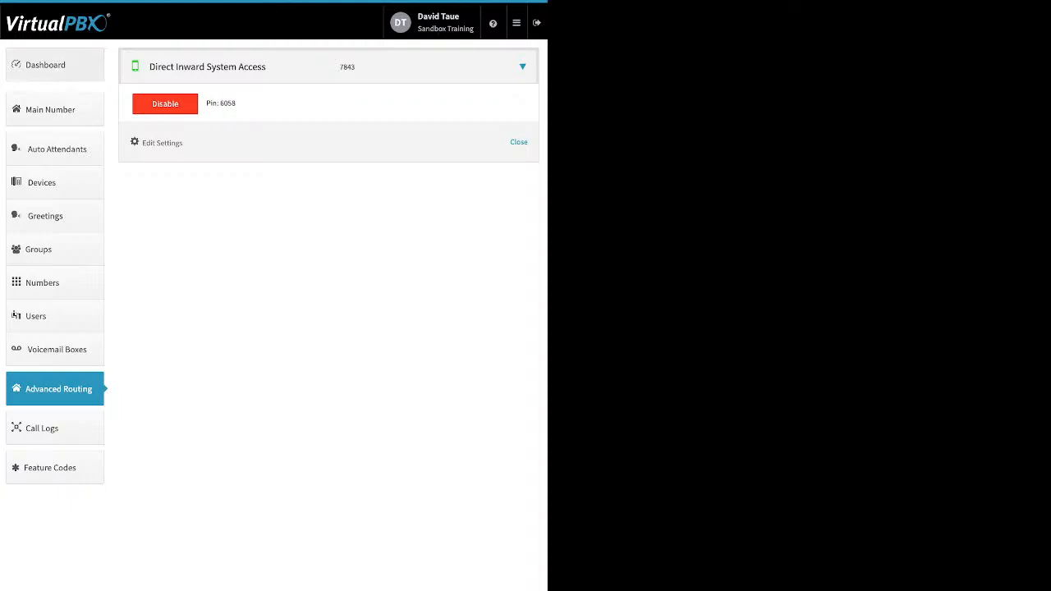
# Open the Company Caller ID settings from the dashboard and close them
pyautogui.click(55, 65)
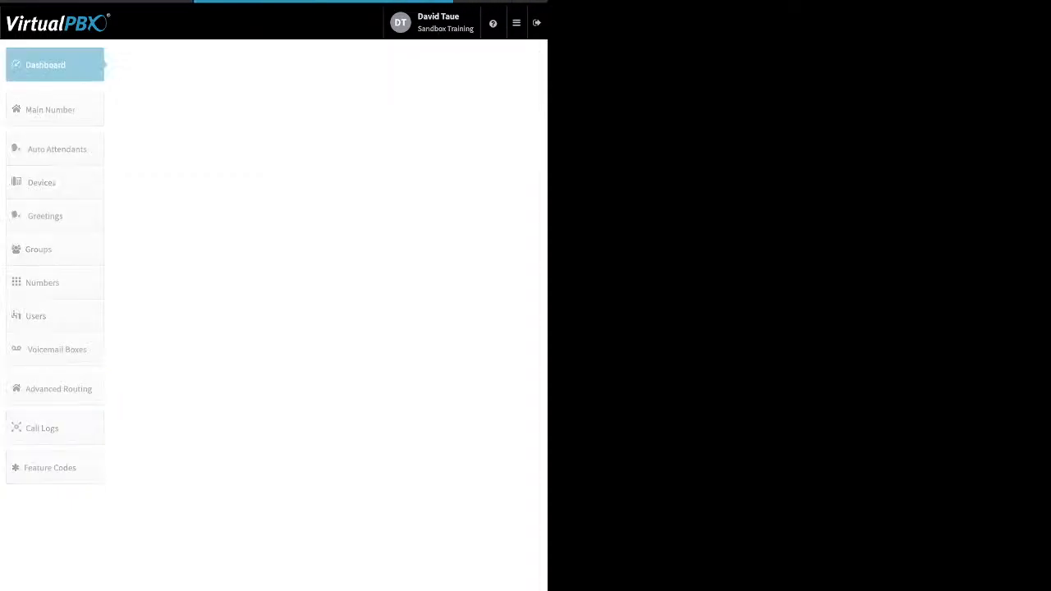
pyautogui.click(381, 65)
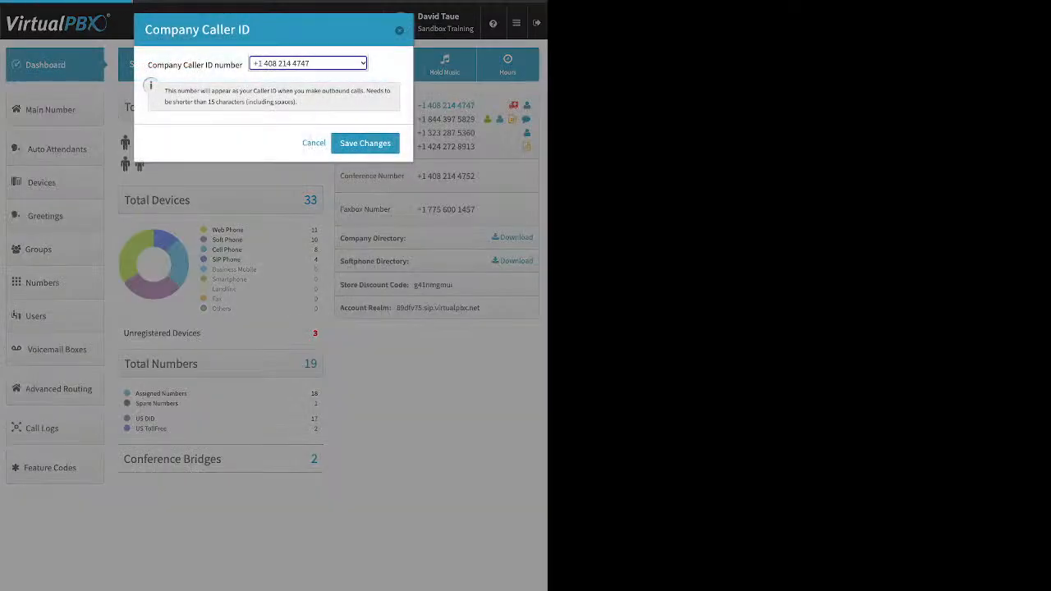
pyautogui.click(399, 31)
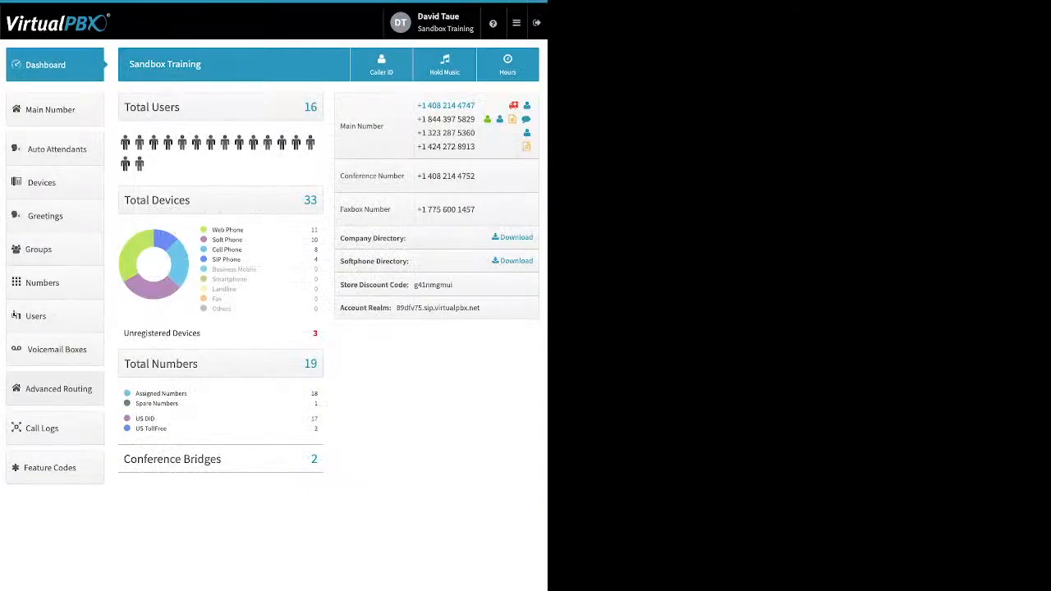
# Disable Direct Inward System Access in Advanced Routing
pyautogui.click(58, 388)
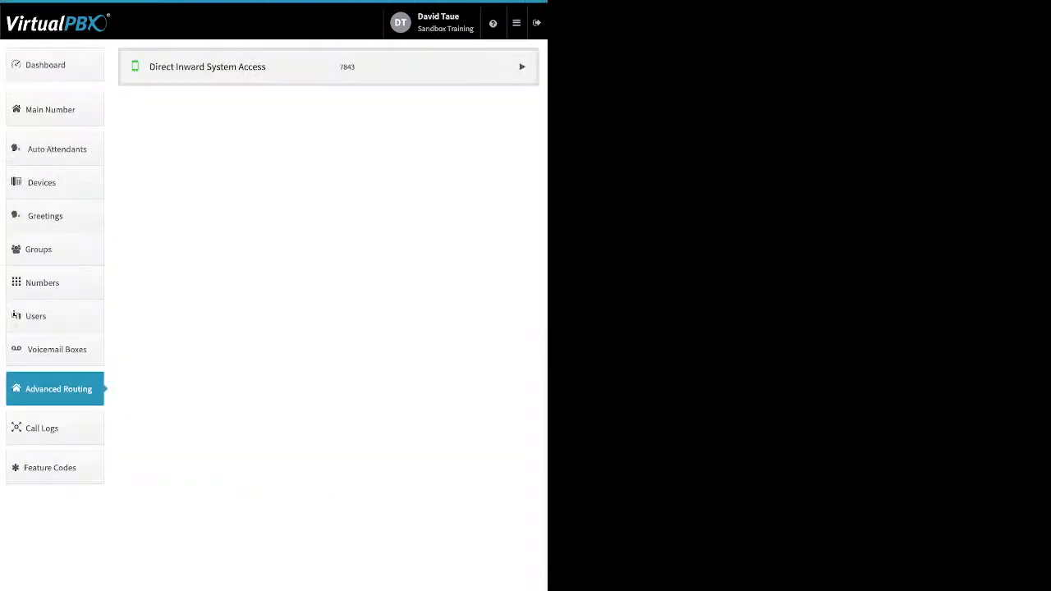
pyautogui.click(522, 66)
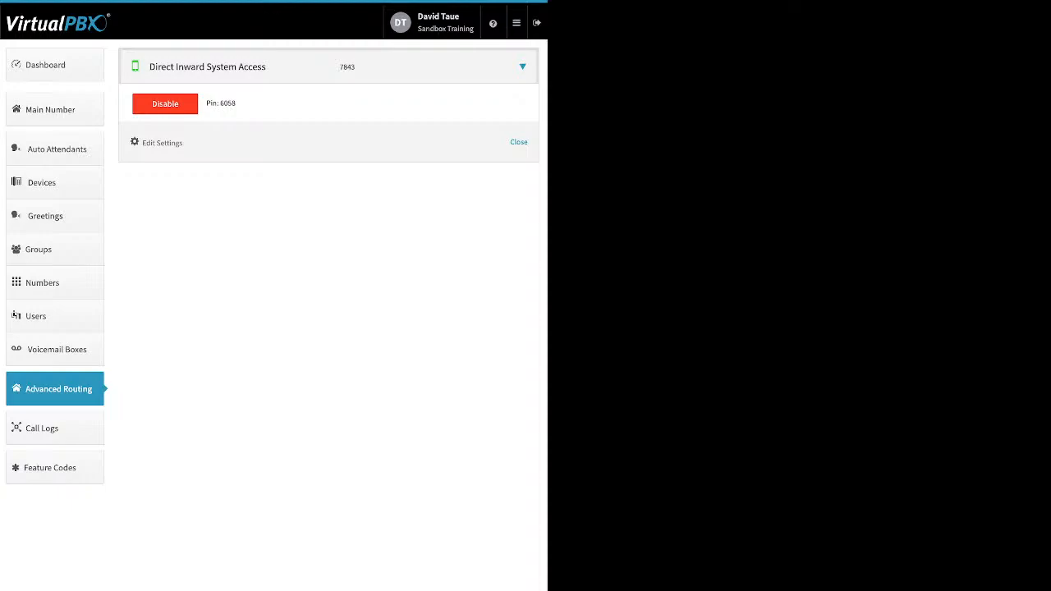
pyautogui.click(165, 104)
pyautogui.click(337, 131)
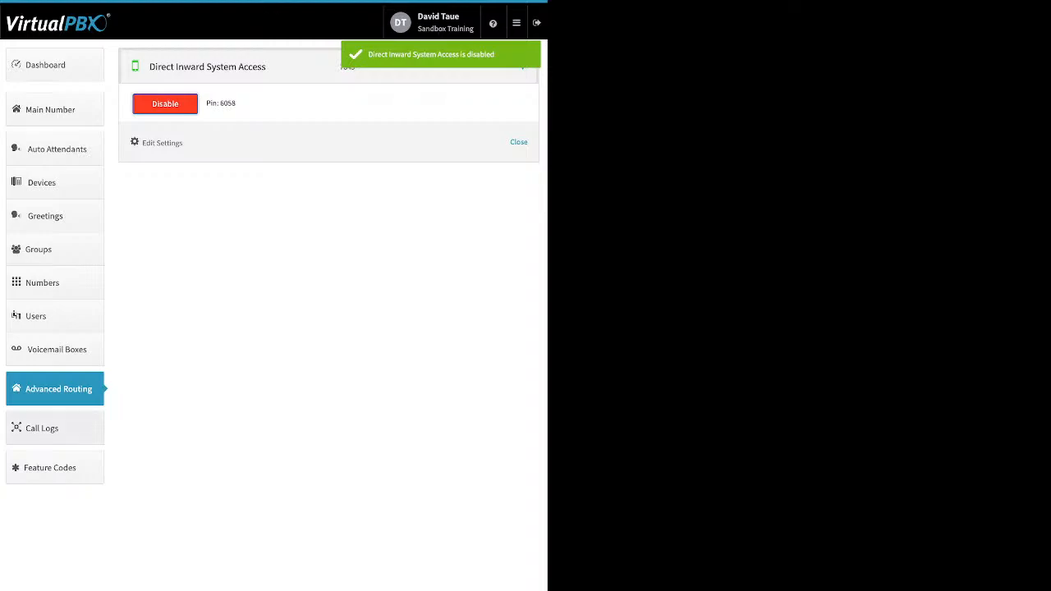
# Open the call logs for this month and expand call entries to examine their details
pyautogui.click(54, 429)
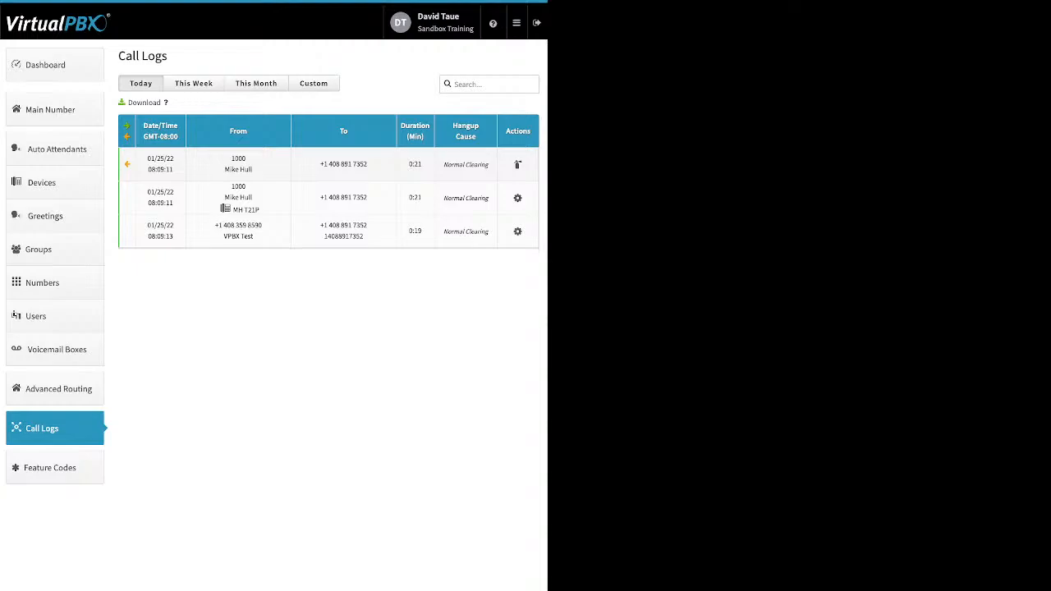
pyautogui.click(256, 84)
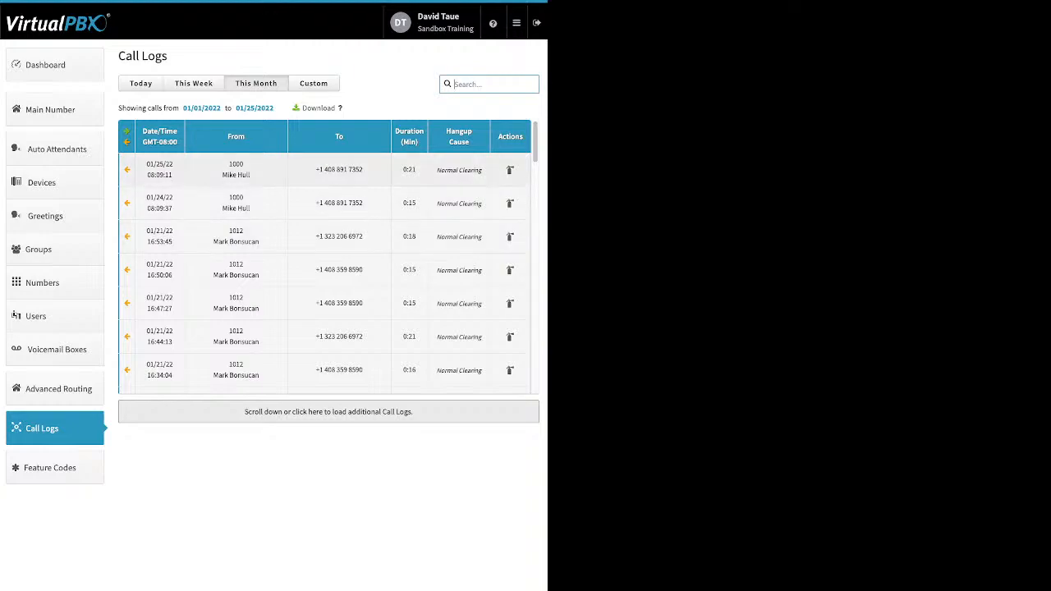
pyautogui.click(325, 170)
pyautogui.scroll(-3, 328, 254)
pyautogui.scroll(-5, 328, 255)
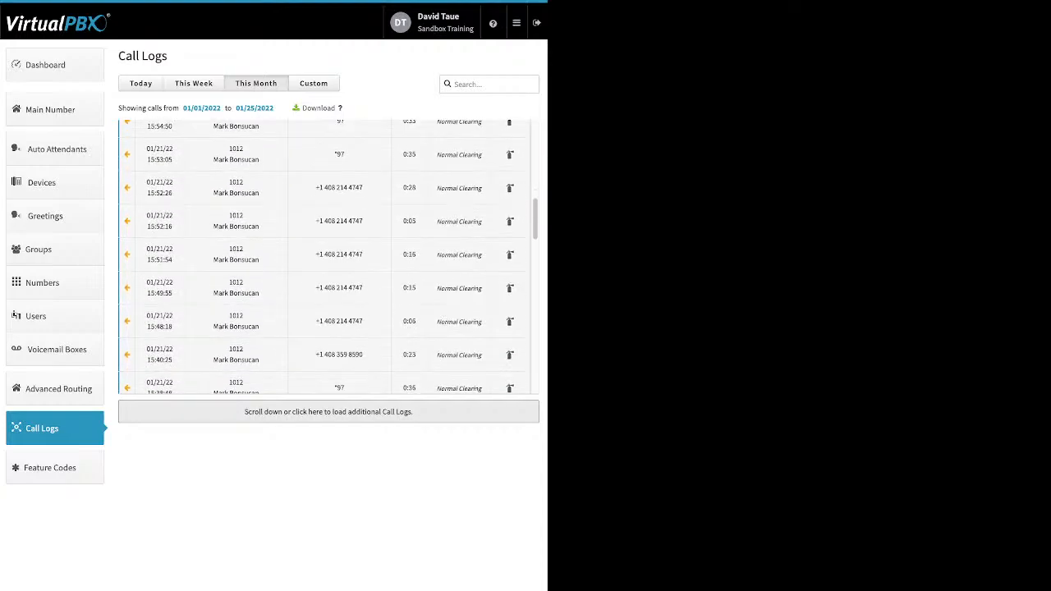
pyautogui.scroll(-5, 329, 257)
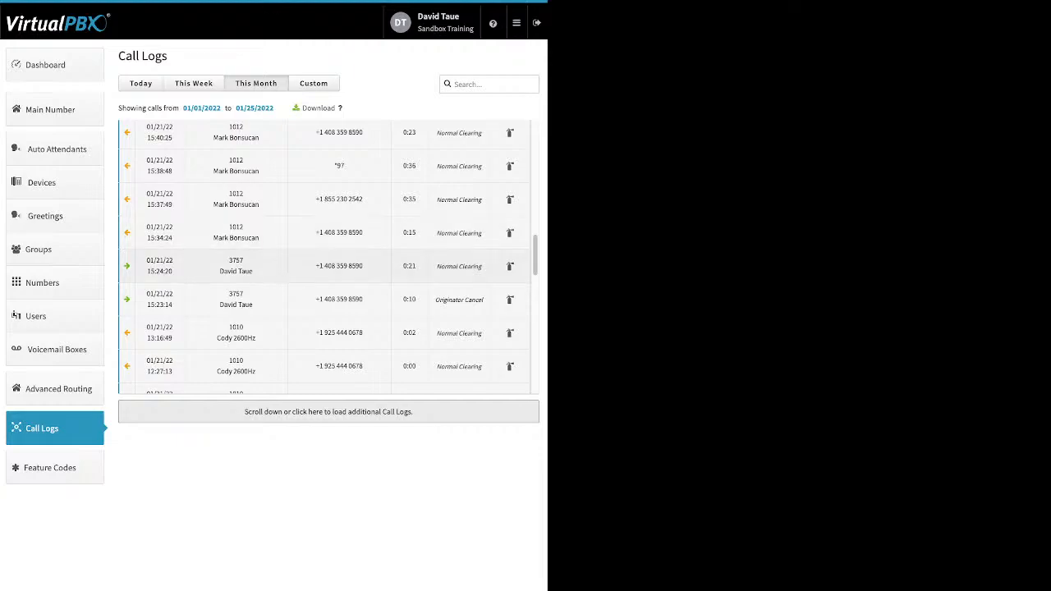
pyautogui.click(328, 266)
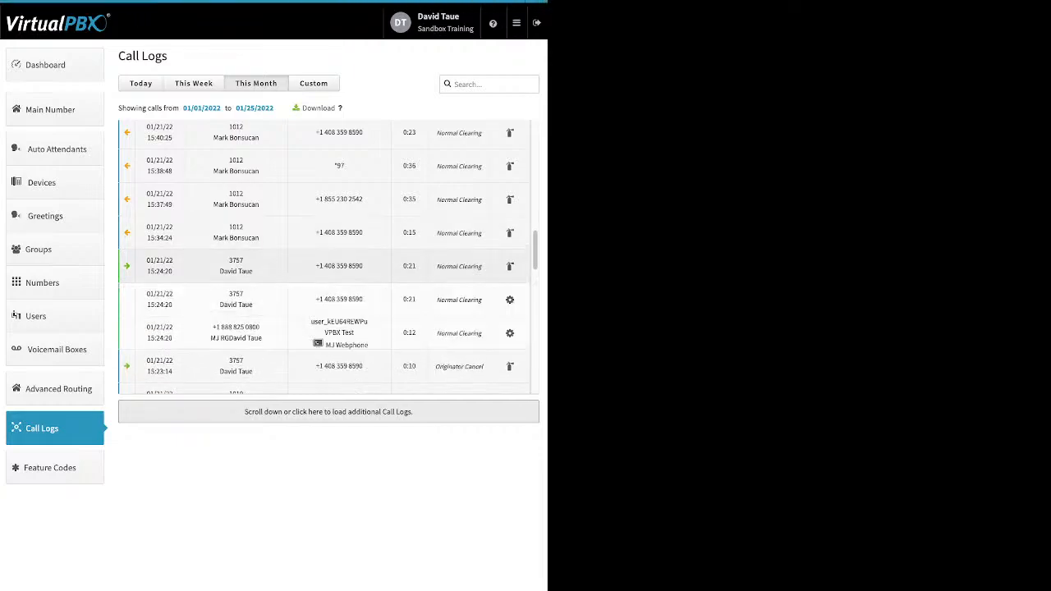
pyautogui.scroll(-1, 329, 256)
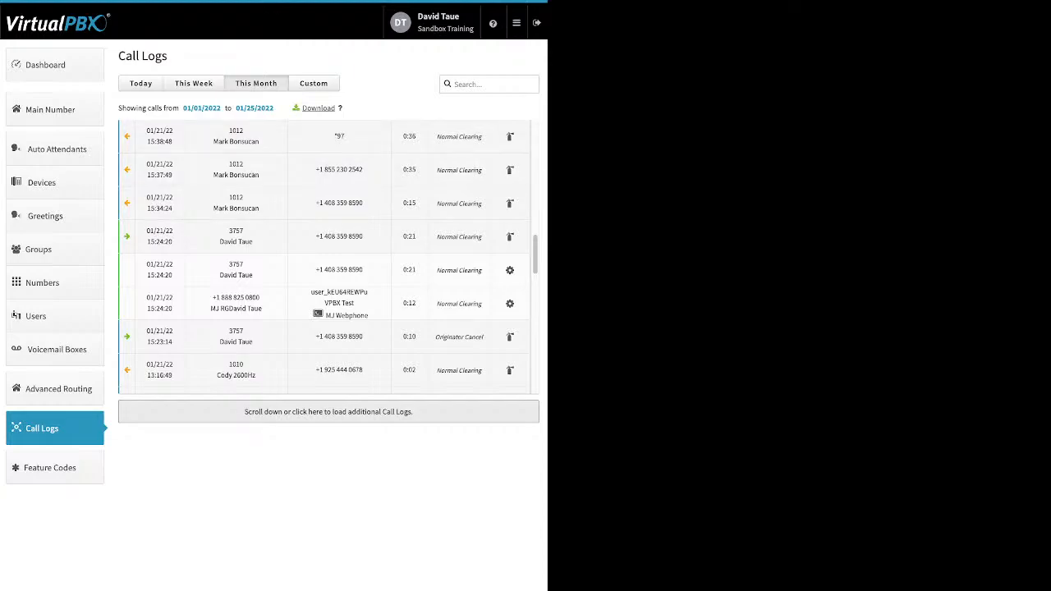
# Switch the call logs to a custom date range, then open the Feature Codes list
pyautogui.click(312, 83)
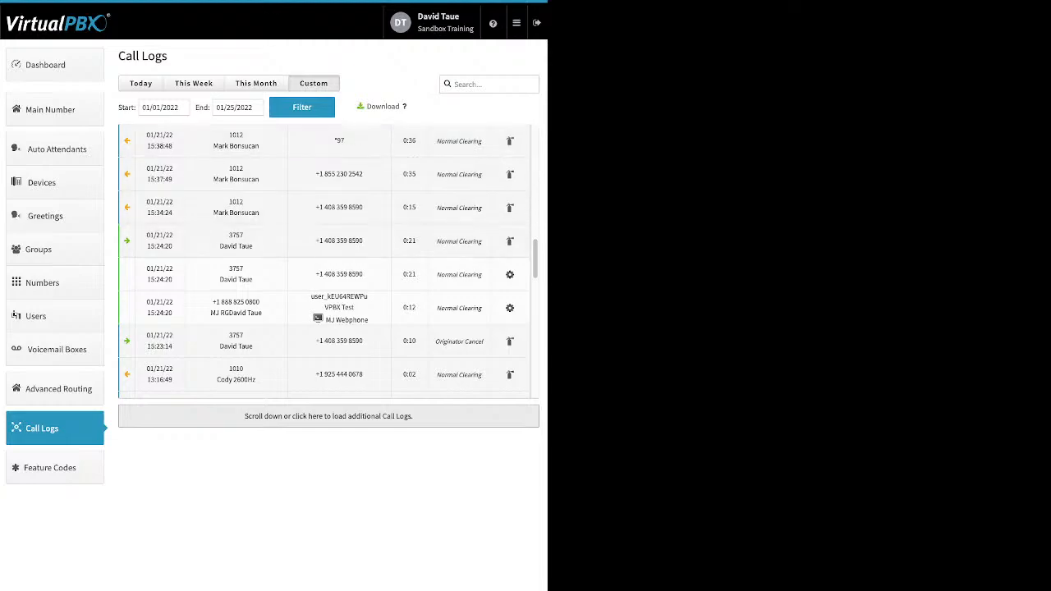
pyautogui.click(49, 468)
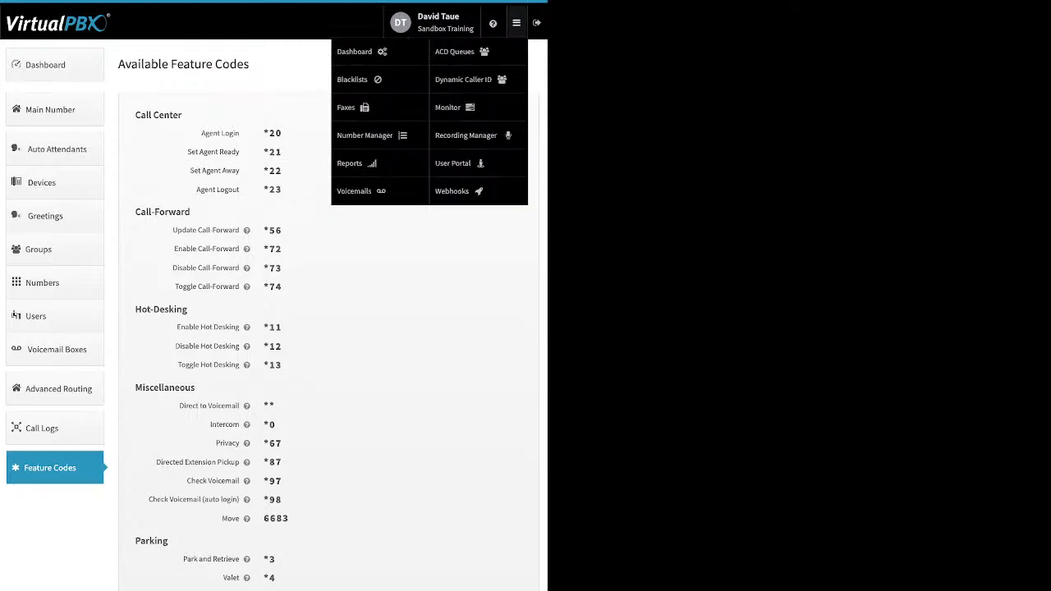
# Open ACD Queues from the app menu and open the settings of the My Support queue
pyautogui.click(517, 23)
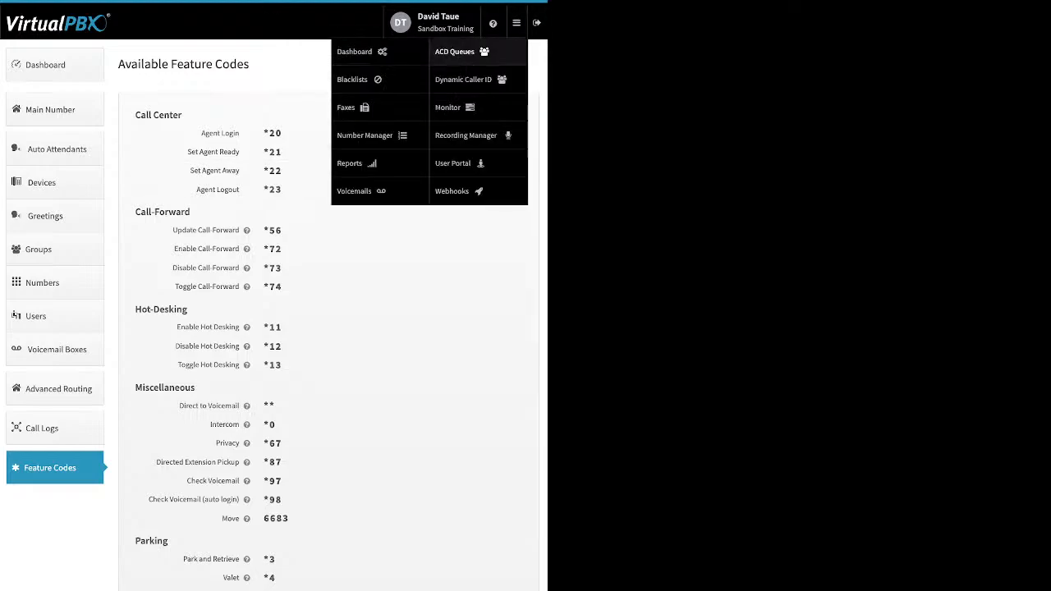
pyautogui.click(460, 49)
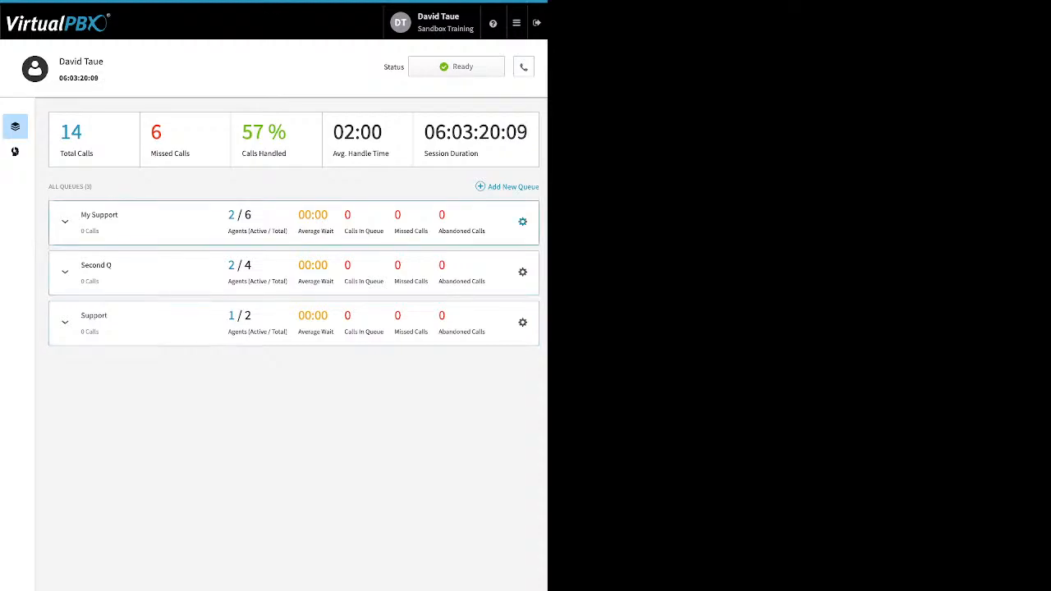
pyautogui.click(522, 222)
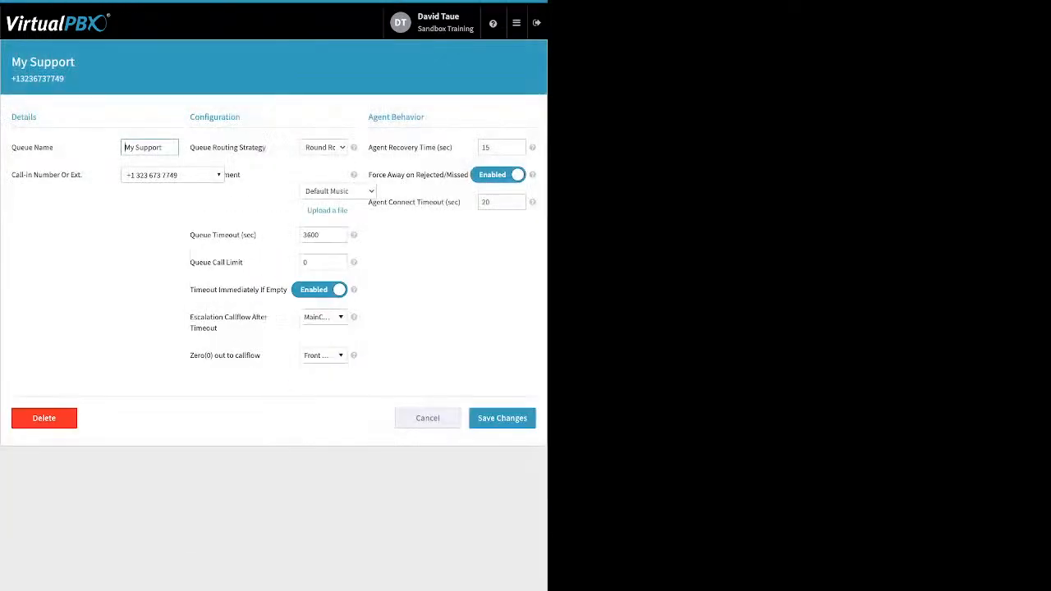
# Inspect the call-in number options and the hold-music file upload, closing both without changes
pyautogui.click(173, 175)
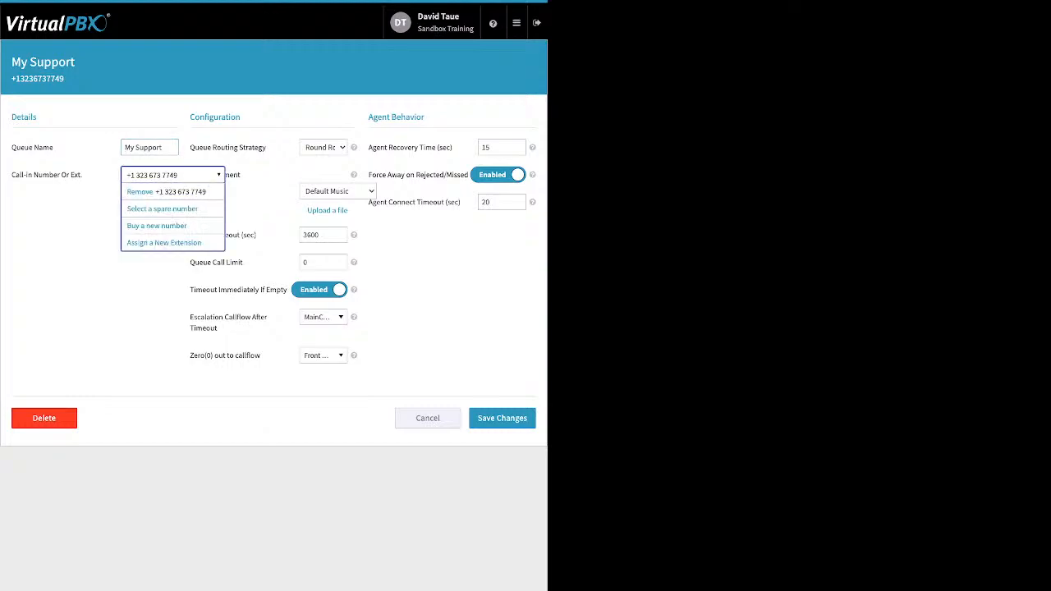
pyautogui.press('Escape')
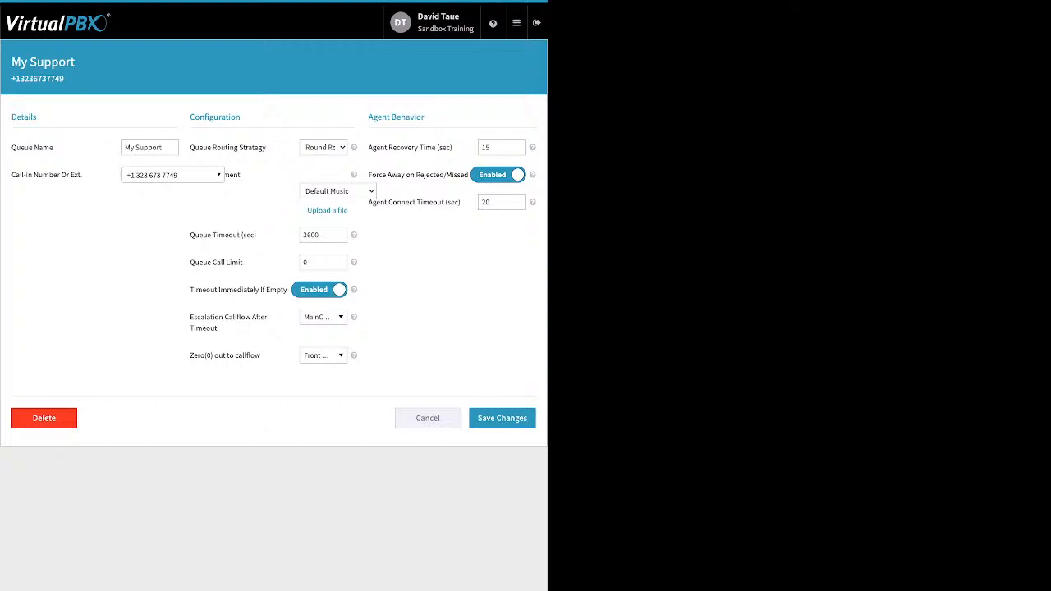
pyautogui.click(327, 211)
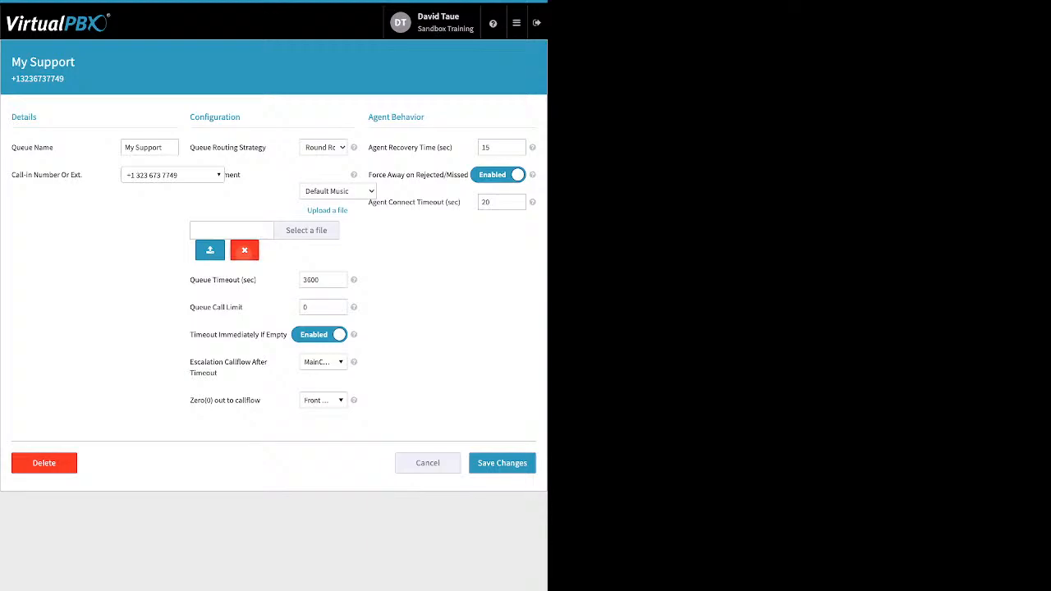
pyautogui.click(244, 250)
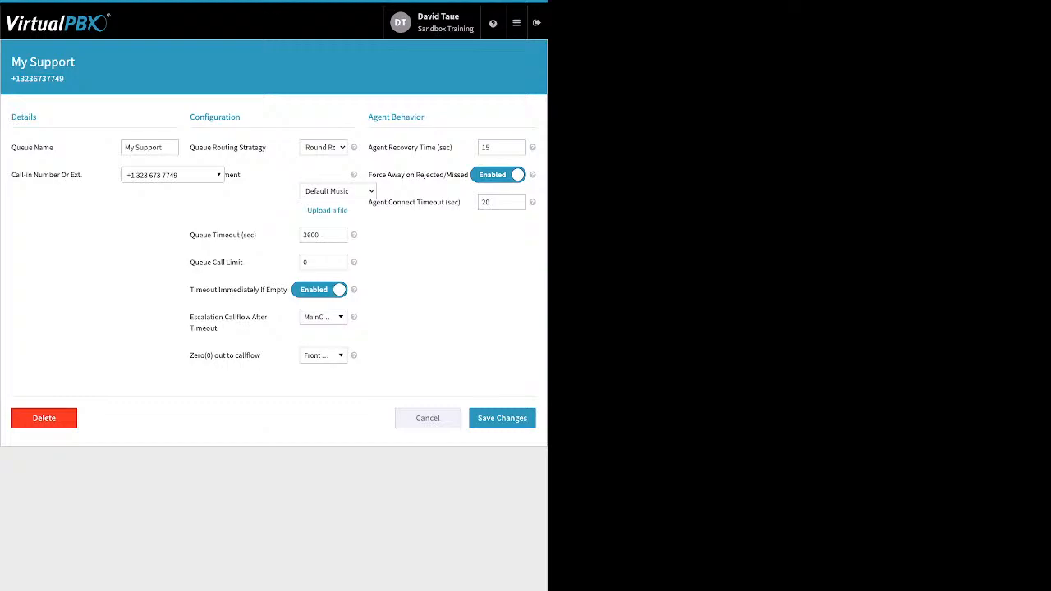
# Set the My Support queue's call limit to 4
pyautogui.moveTo(257, 236); pyautogui.dragTo(208, 235)
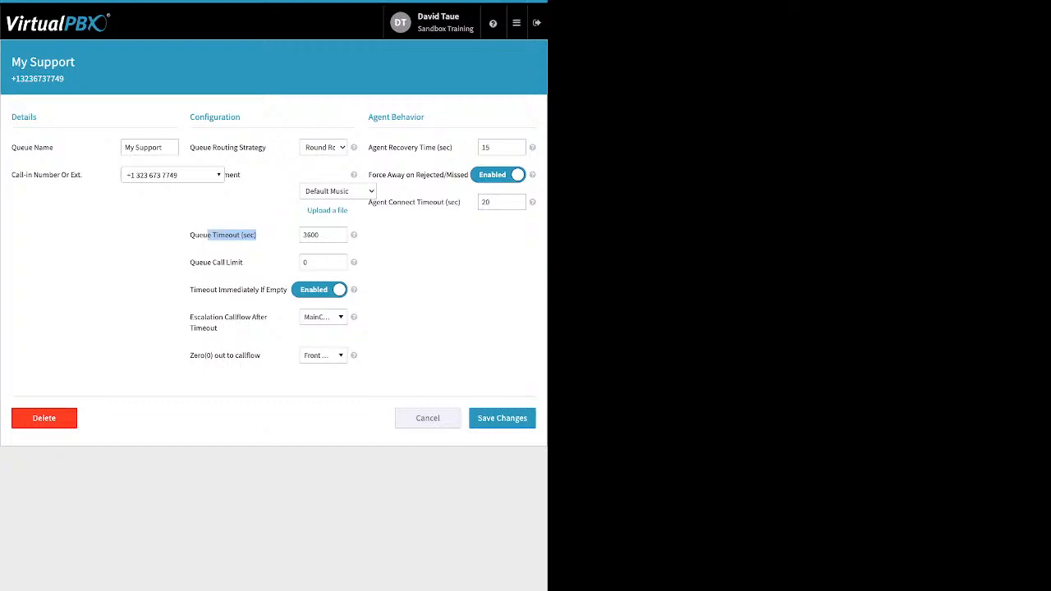
pyautogui.click(304, 262)
pyautogui.moveTo(190, 262); pyautogui.dragTo(243, 262)
pyautogui.click(308, 262)
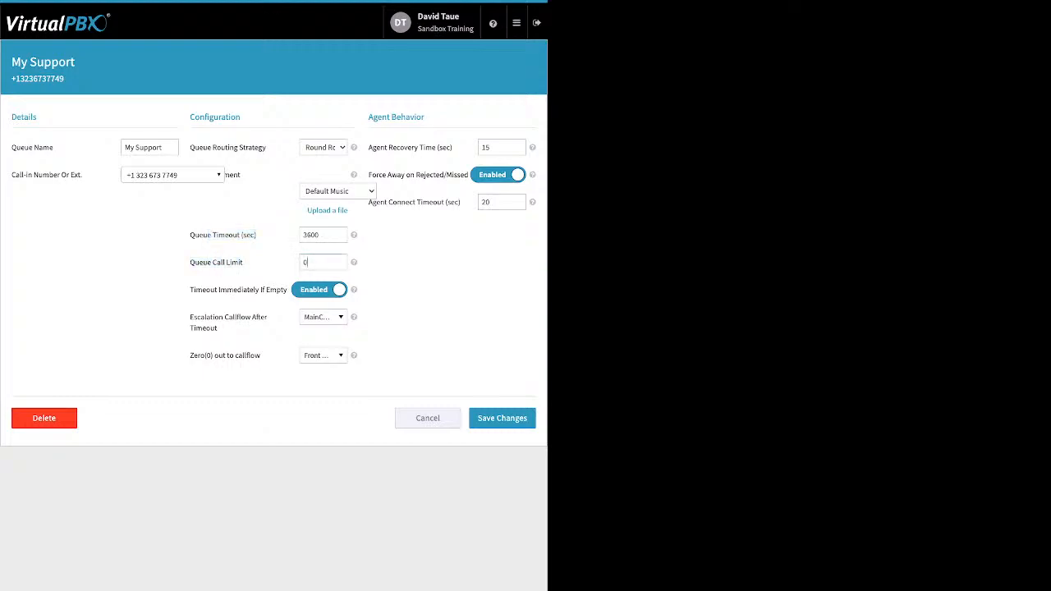
pyautogui.press('BackSpace')
pyautogui.write('4')
# Review the timeout settings and browse the escalation callflow choices after timeout without changing them
pyautogui.moveTo(189, 288); pyautogui.dragTo(270, 289)
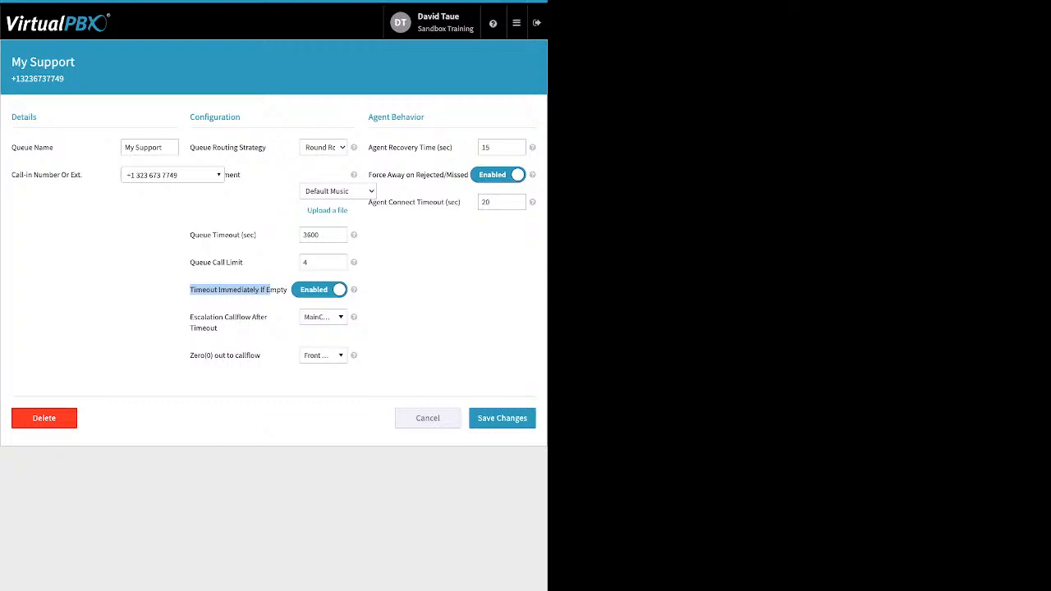
pyautogui.moveTo(194, 235); pyautogui.dragTo(256, 235)
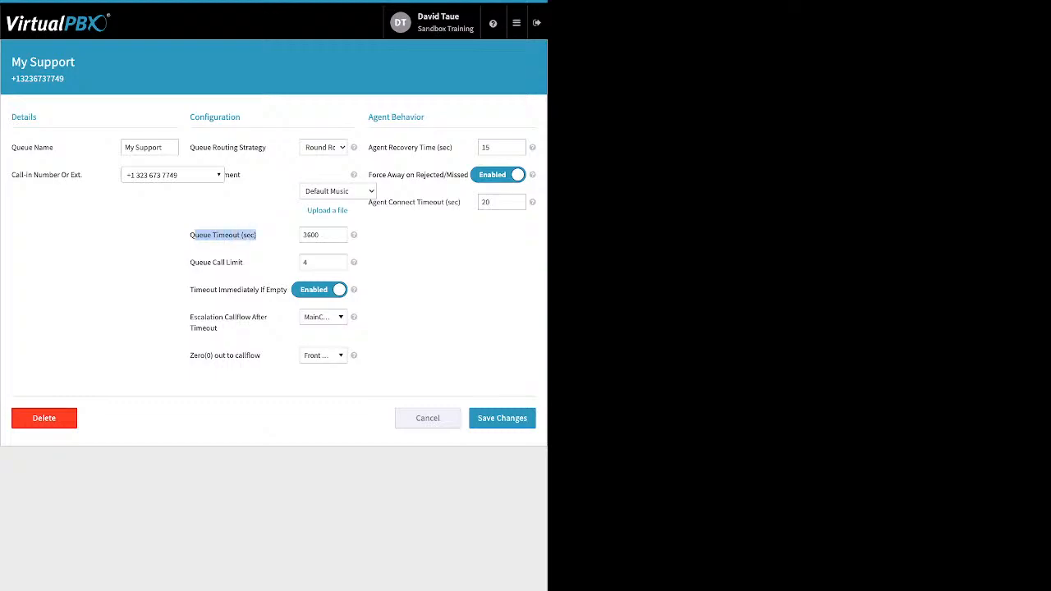
pyautogui.moveTo(219, 328); pyautogui.dragTo(190, 318)
pyautogui.click(190, 318)
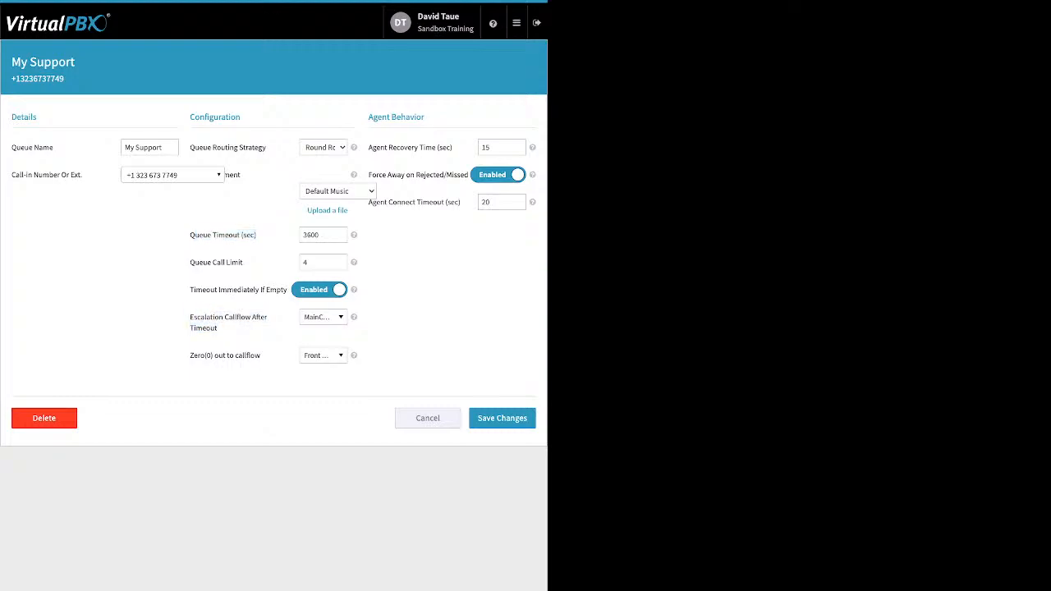
pyautogui.click(323, 317)
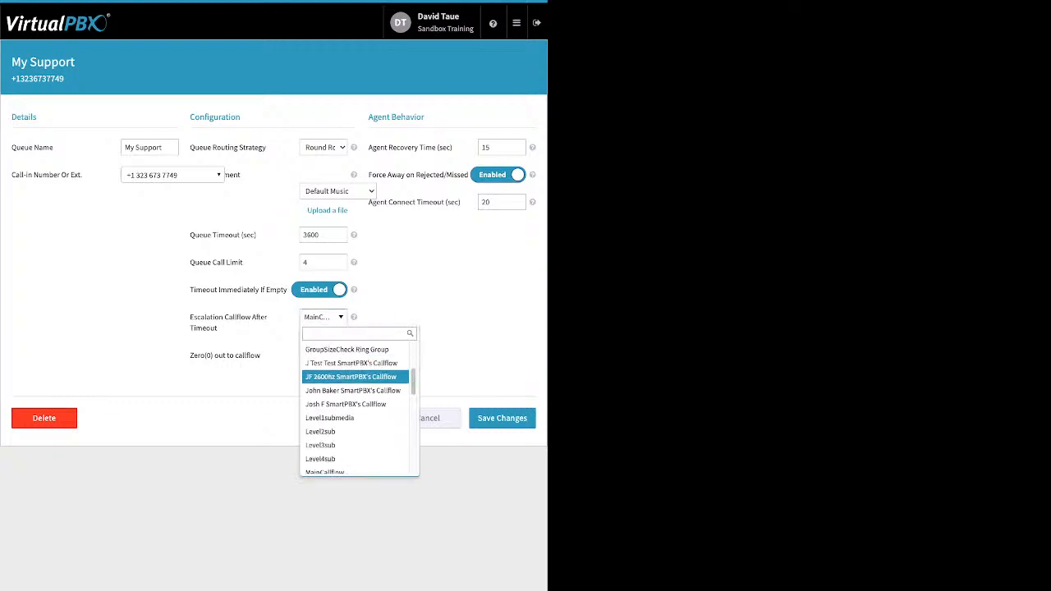
pyautogui.scroll(2, 356, 444)
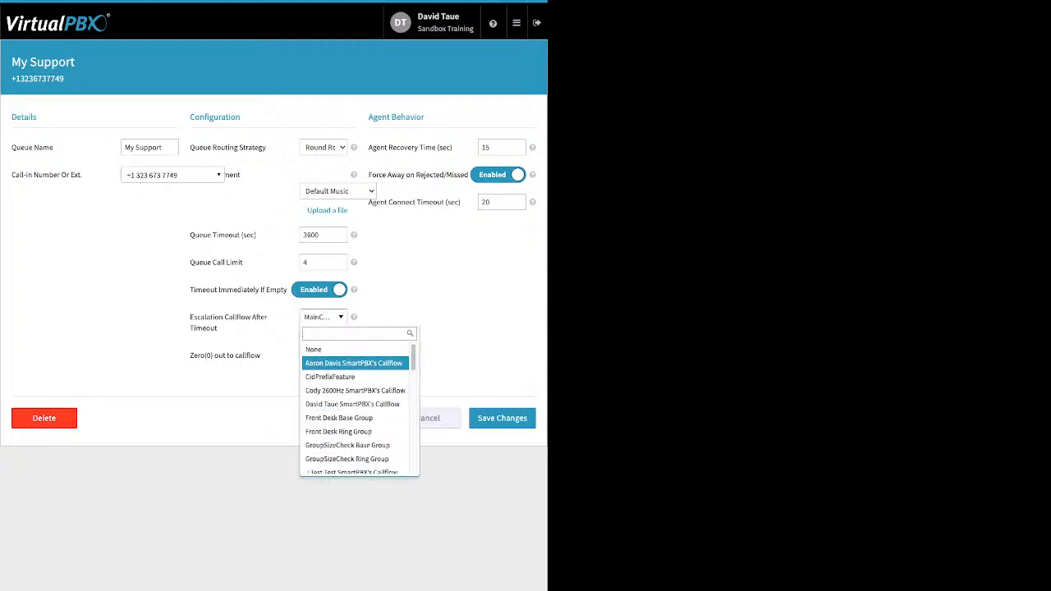
pyautogui.scroll(-3, 355, 380)
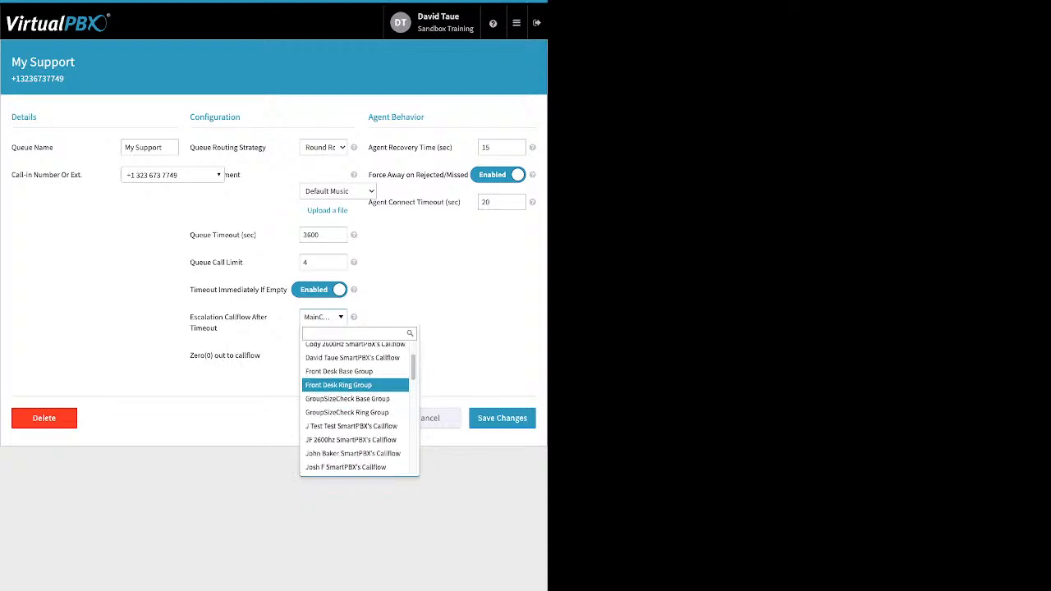
pyautogui.scroll(-4, 356, 380)
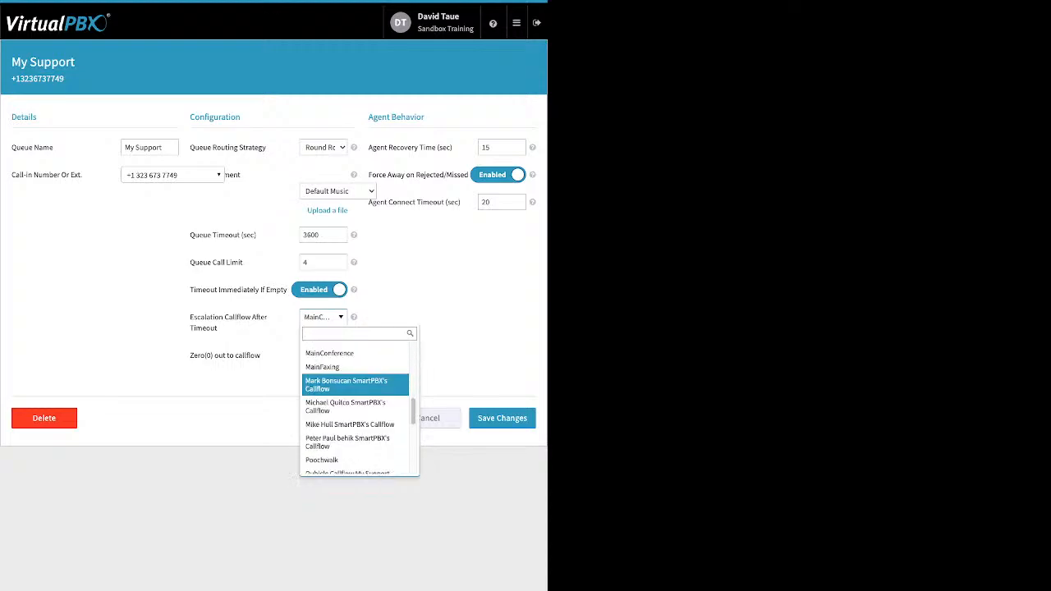
pyautogui.scroll(-1, 355, 380)
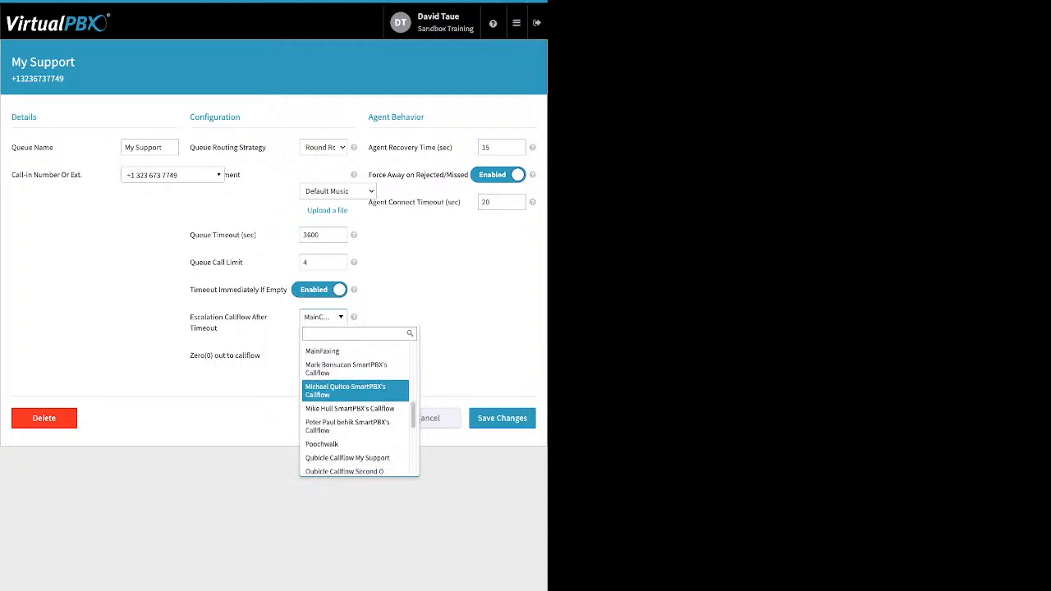
pyautogui.scroll(-2, 356, 380)
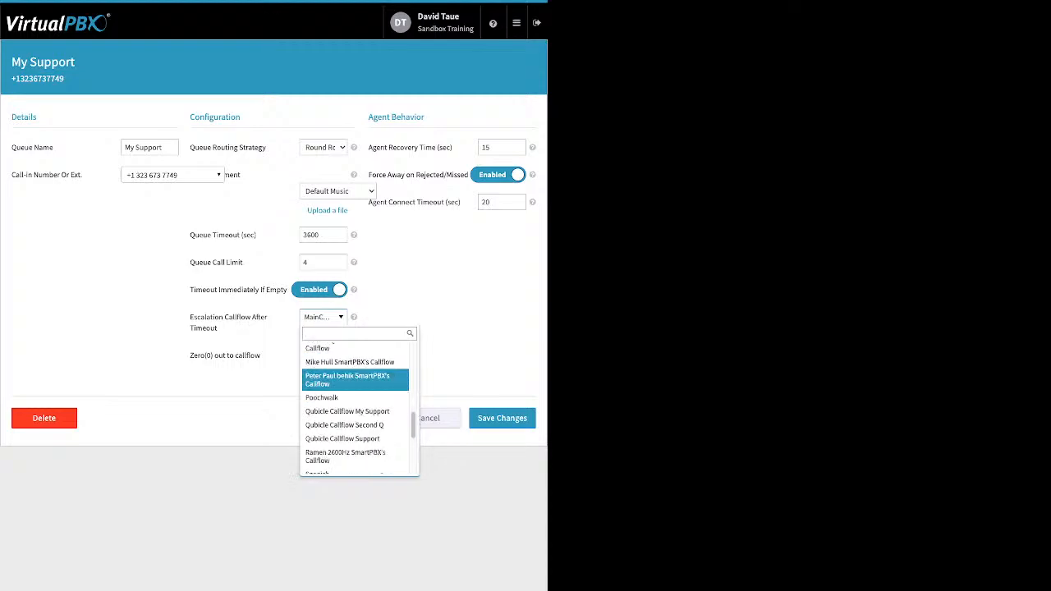
pyautogui.scroll(-1, 356, 388)
pyautogui.scroll(-3, 355, 393)
pyautogui.scroll(-3, 355, 402)
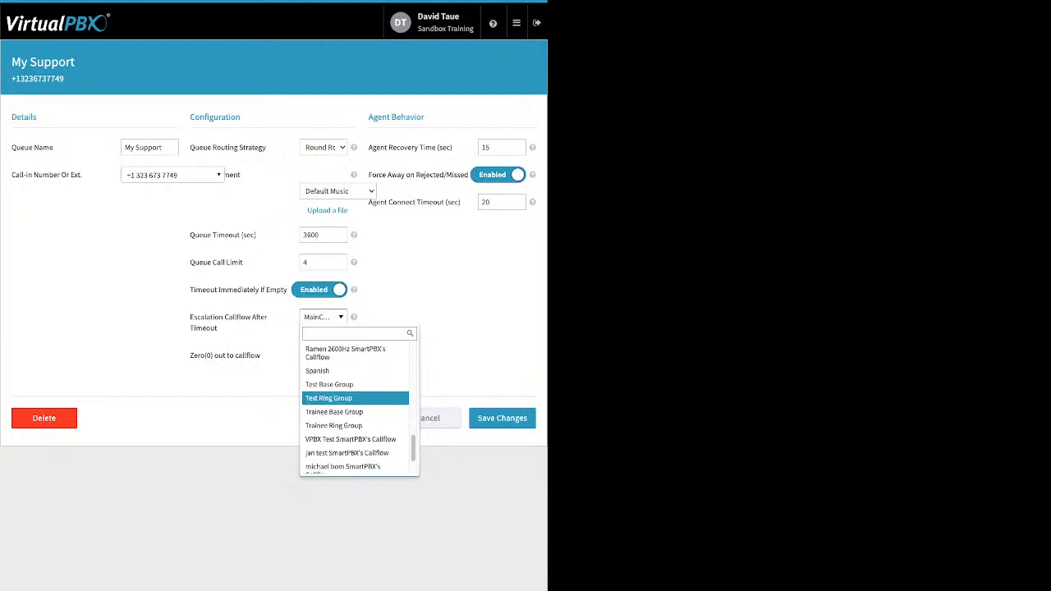
pyautogui.scroll(-3, 356, 402)
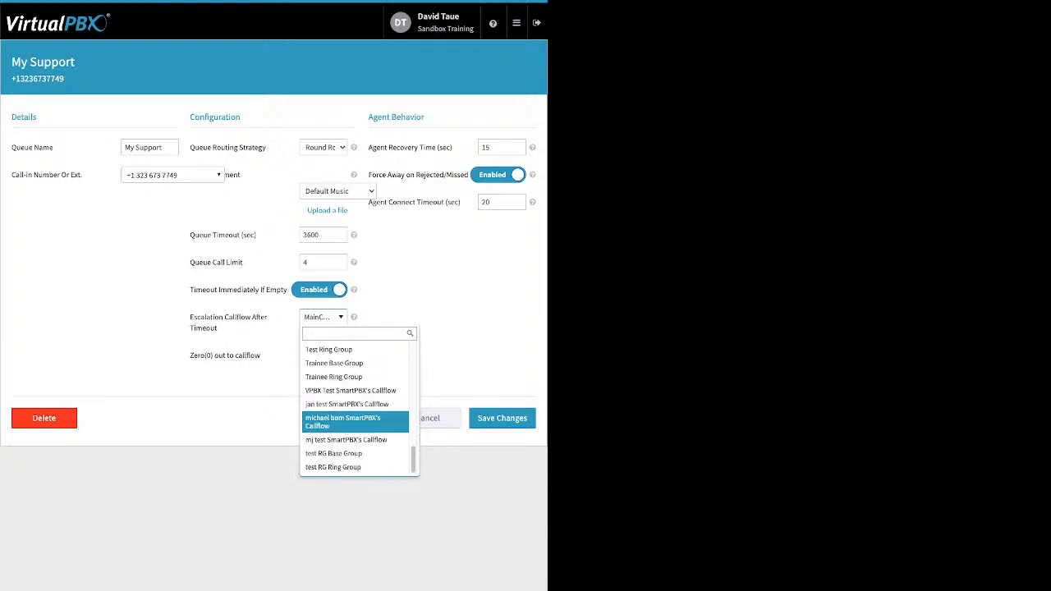
pyautogui.press('Escape')
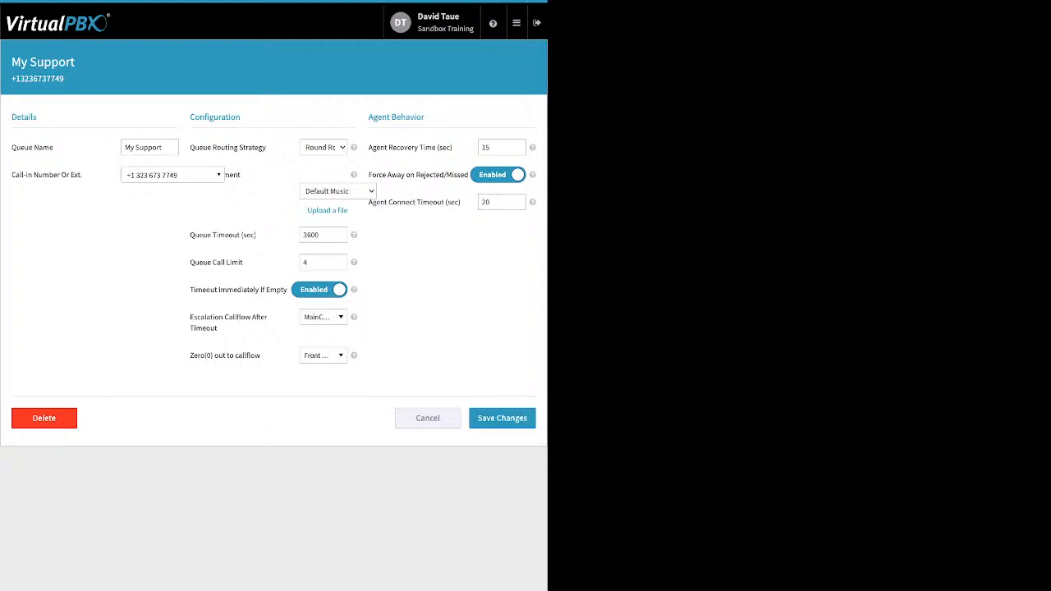
# Set the zero-out callflow to Front Desk Base Group
pyautogui.moveTo(261, 355); pyautogui.dragTo(191, 355)
pyautogui.click(191, 356)
pyautogui.moveTo(261, 356); pyautogui.dragTo(204, 355)
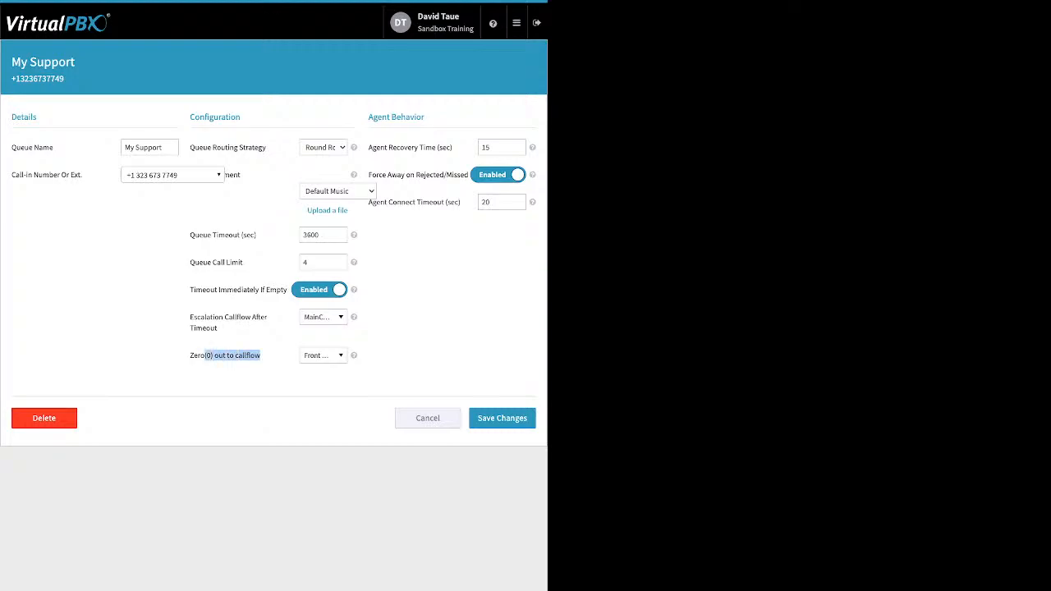
pyautogui.click(323, 356)
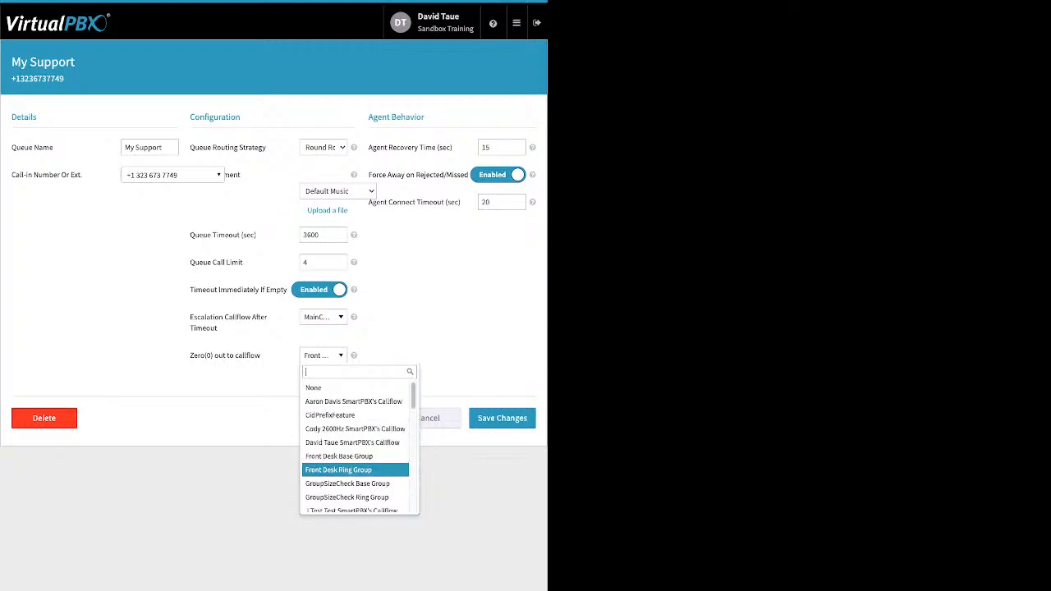
pyautogui.click(338, 456)
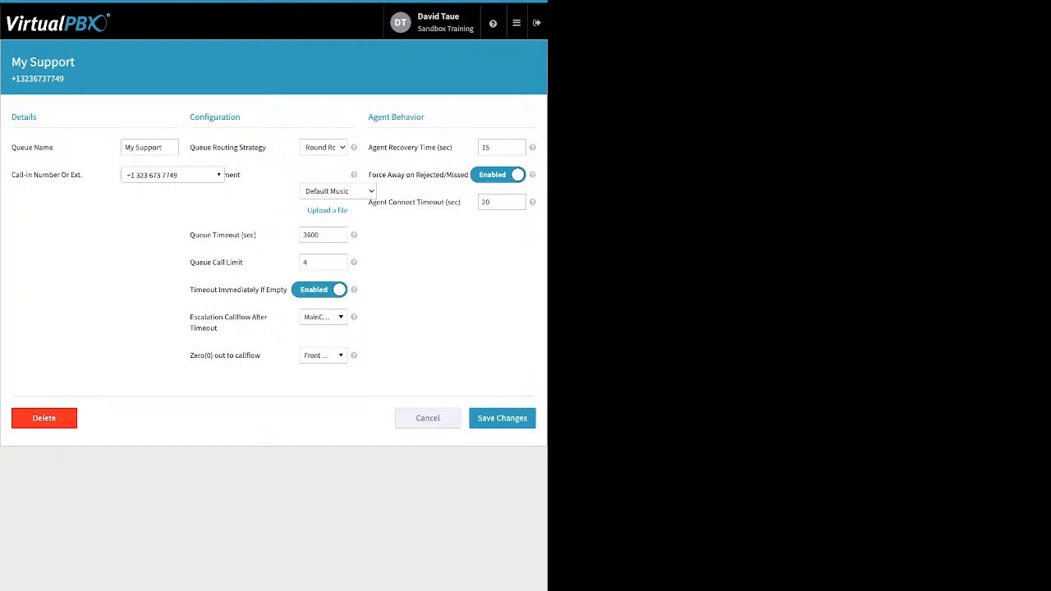
# Review the agent behavior settings and save the My Support queue changes
pyautogui.hotkey('ctrl', 'a')
pyautogui.moveTo(368, 174); pyautogui.dragTo(468, 174)
pyautogui.moveTo(389, 202); pyautogui.dragTo(444, 202)
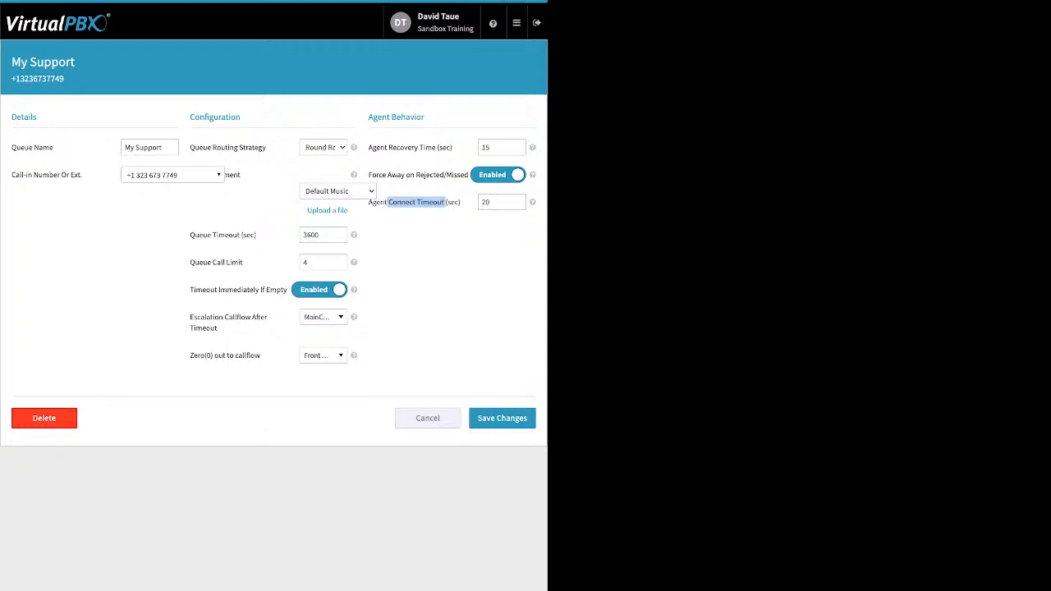
pyautogui.click(502, 418)
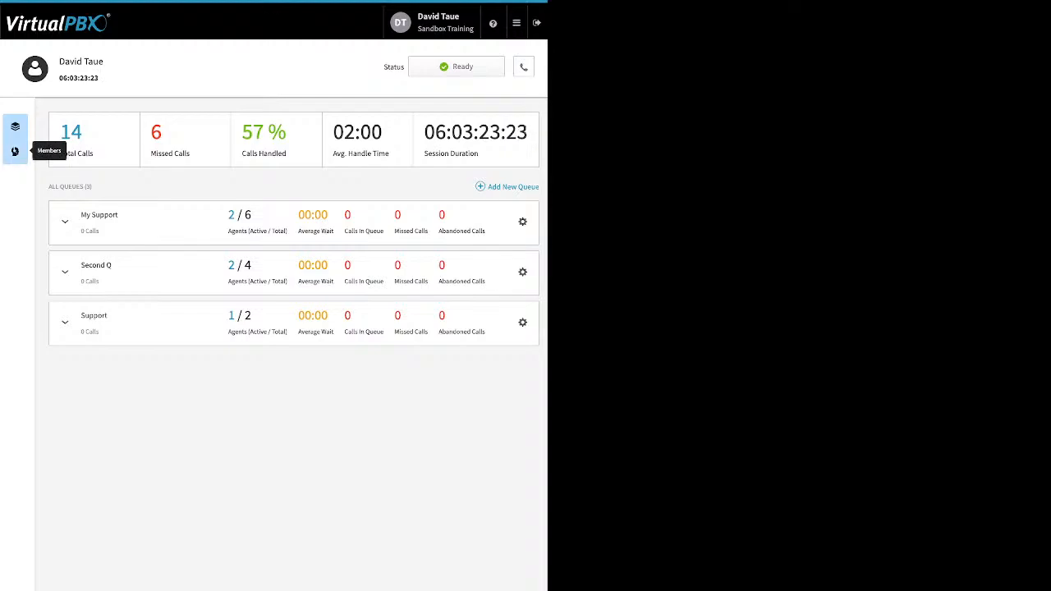
# Open call center member management and add VPBX Test as a call center member
pyautogui.click(14, 151)
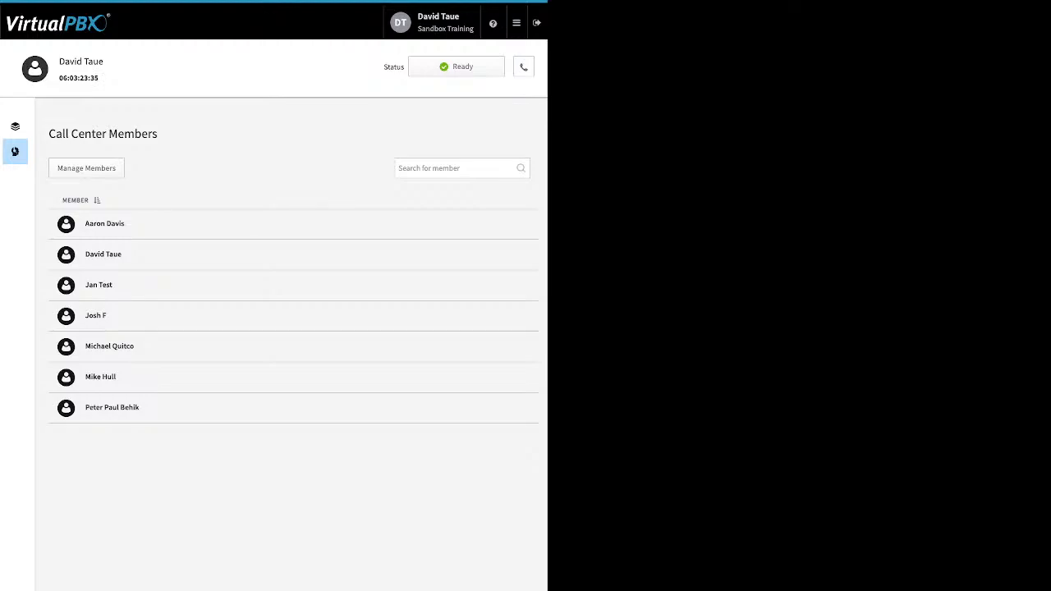
pyautogui.click(86, 168)
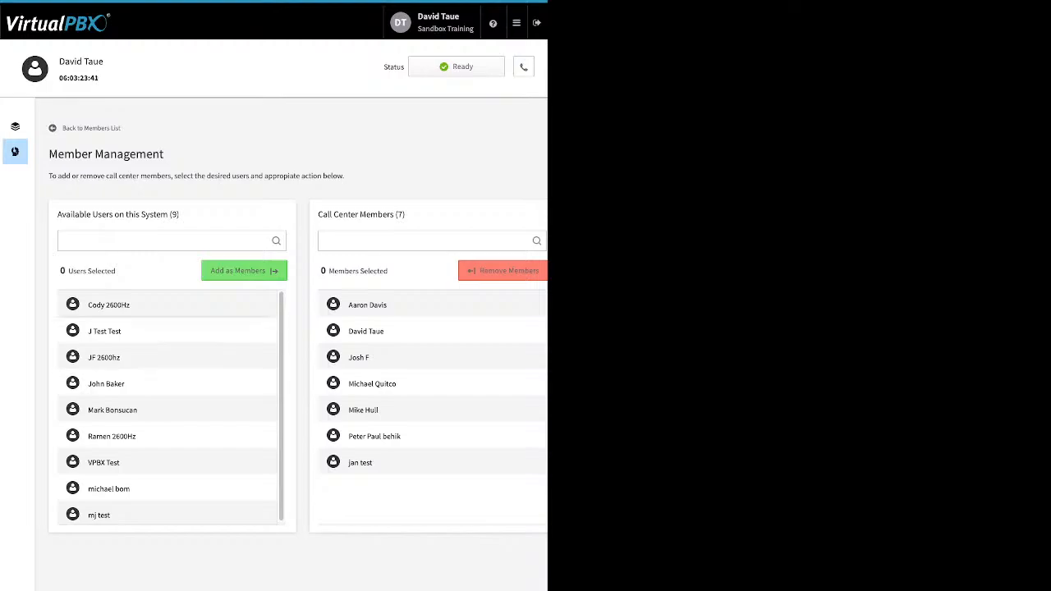
pyautogui.scroll(-1, 168, 408)
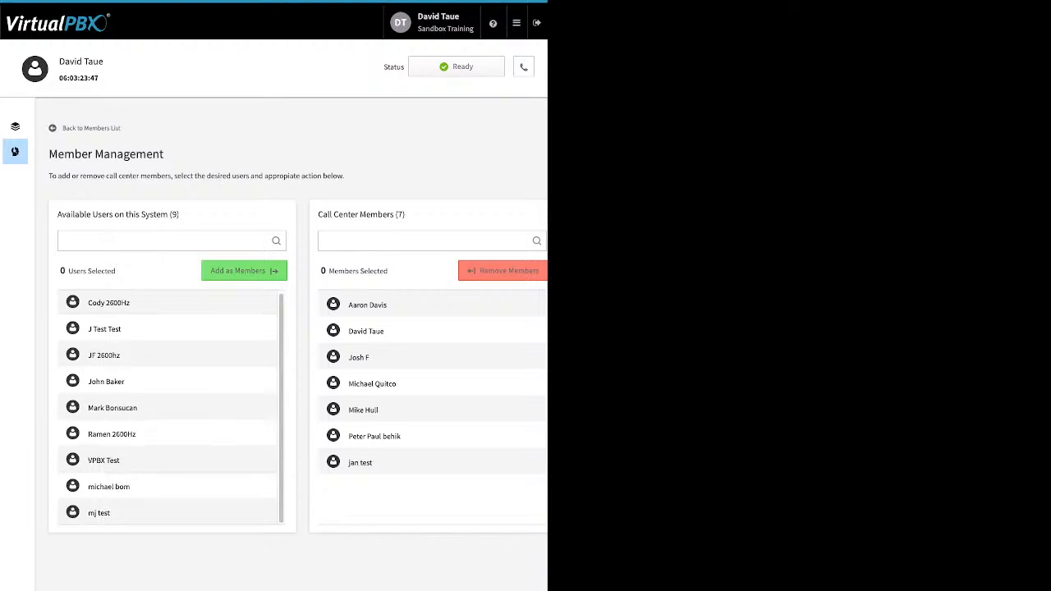
pyautogui.moveTo(117, 460); pyautogui.dragTo(324, 462)
pyautogui.click(117, 461)
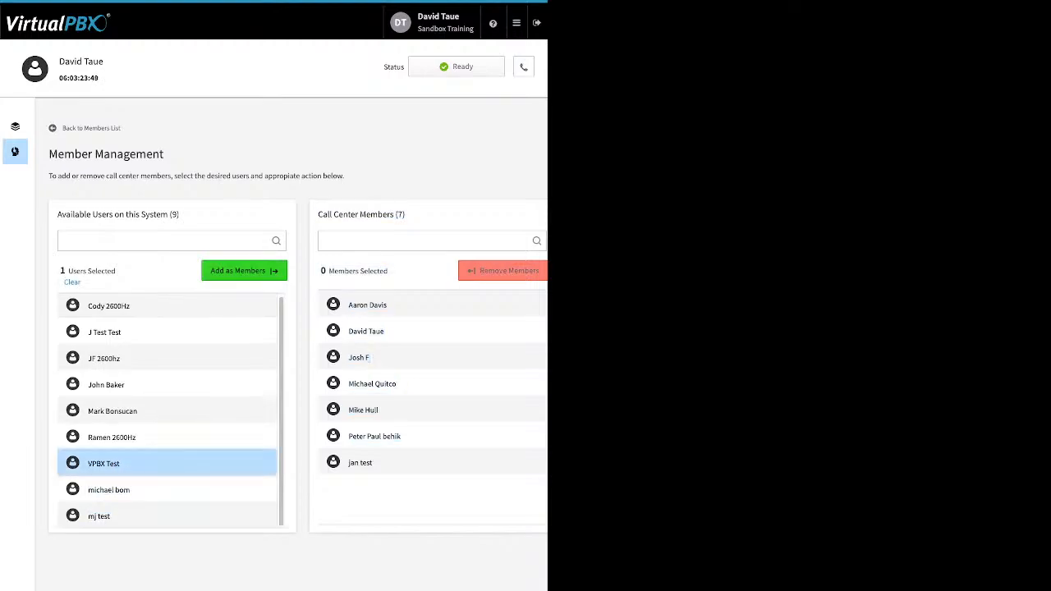
pyautogui.click(243, 271)
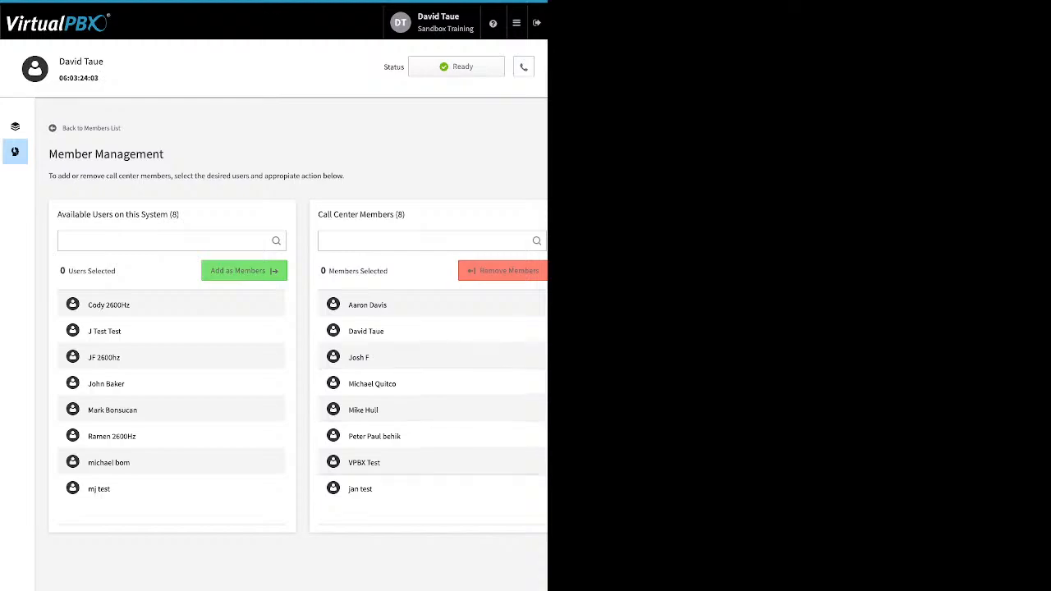
# Remove the last listed member from the call center members
pyautogui.moveTo(427, 491); pyautogui.dragTo(213, 465)
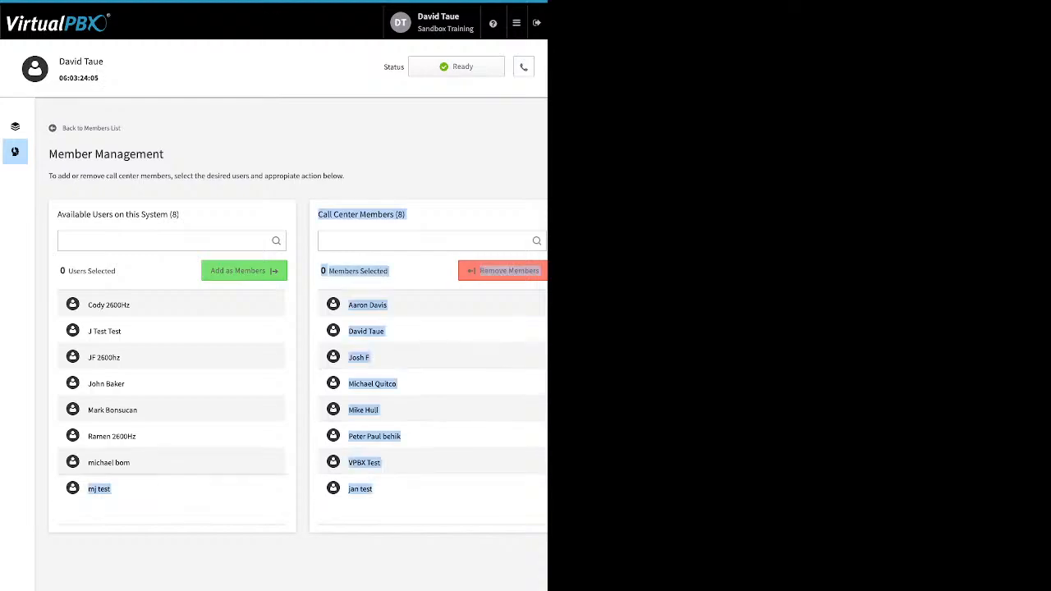
pyautogui.click(431, 491)
pyautogui.click(502, 271)
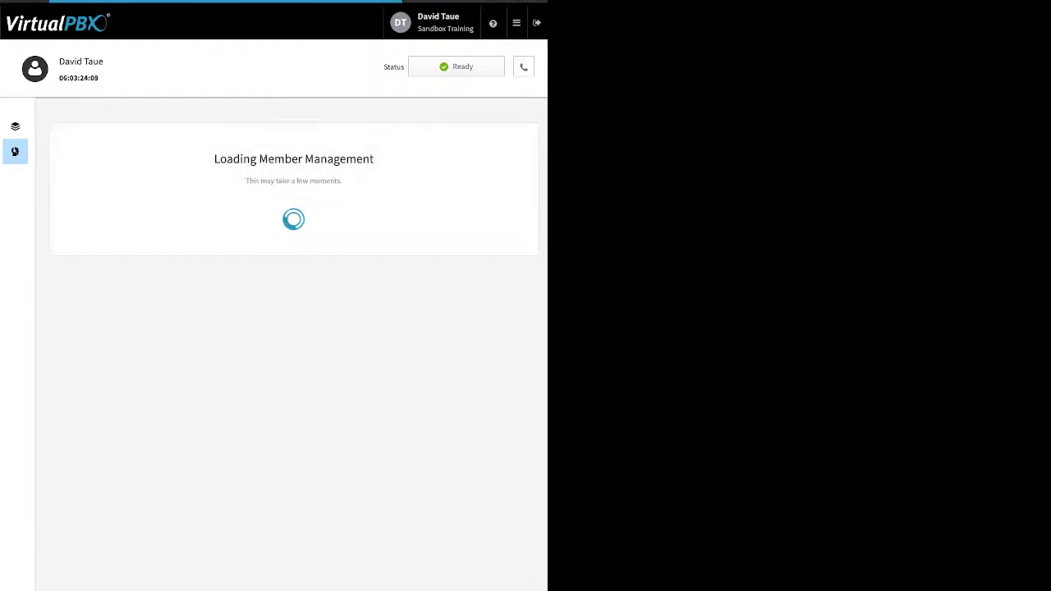
# Open the ACD queue dashboard and view the My Support queue's agents and manager panel
pyautogui.click(15, 126)
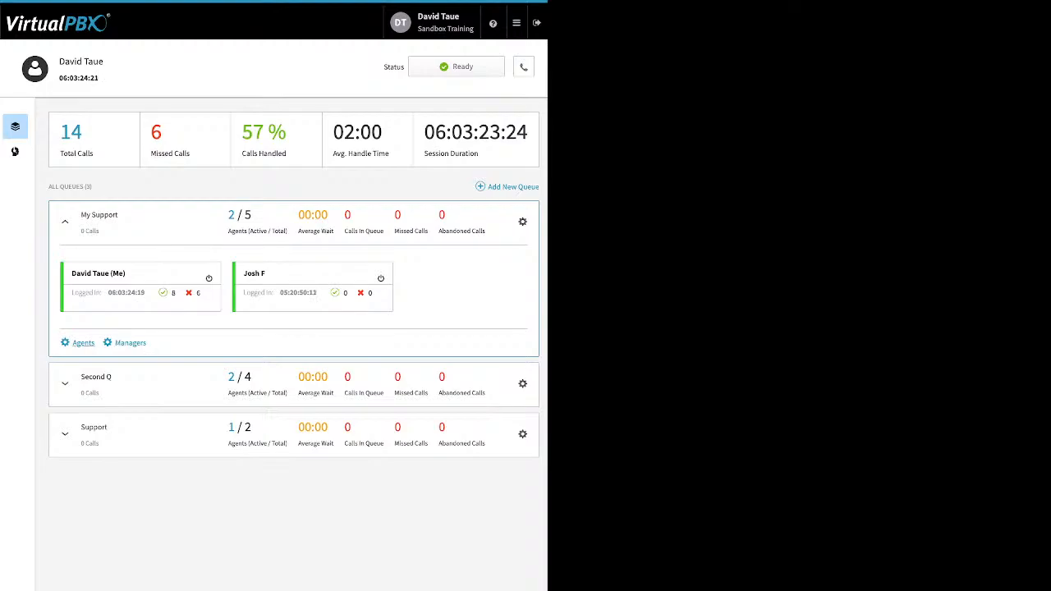
pyautogui.click(83, 342)
pyautogui.click(129, 343)
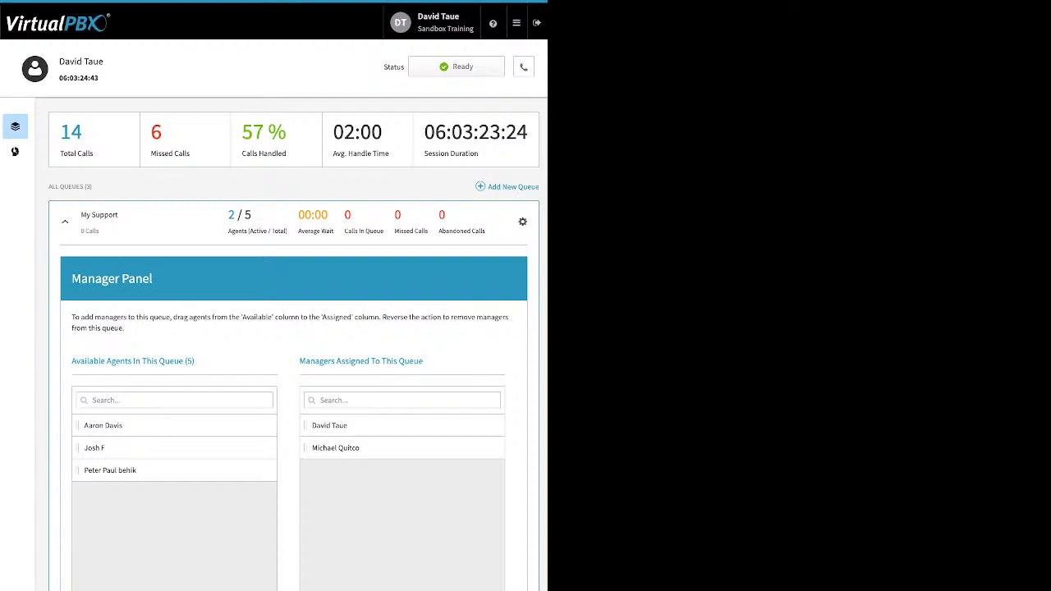
pyautogui.click(65, 222)
pyautogui.click(65, 221)
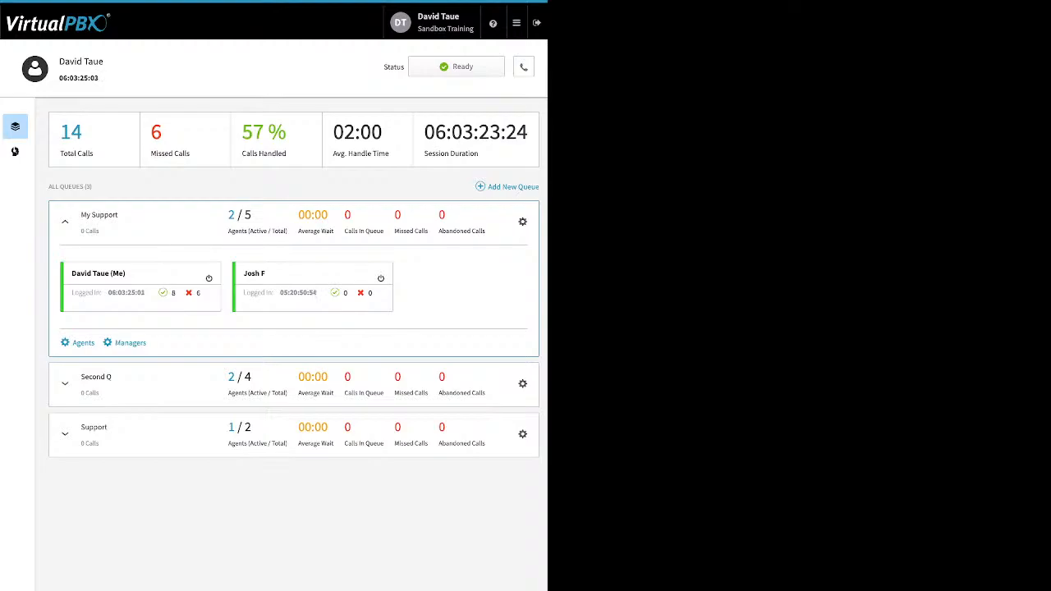
# End the current agent session and begin a new one
pyautogui.click(517, 23)
pyautogui.click(457, 67)
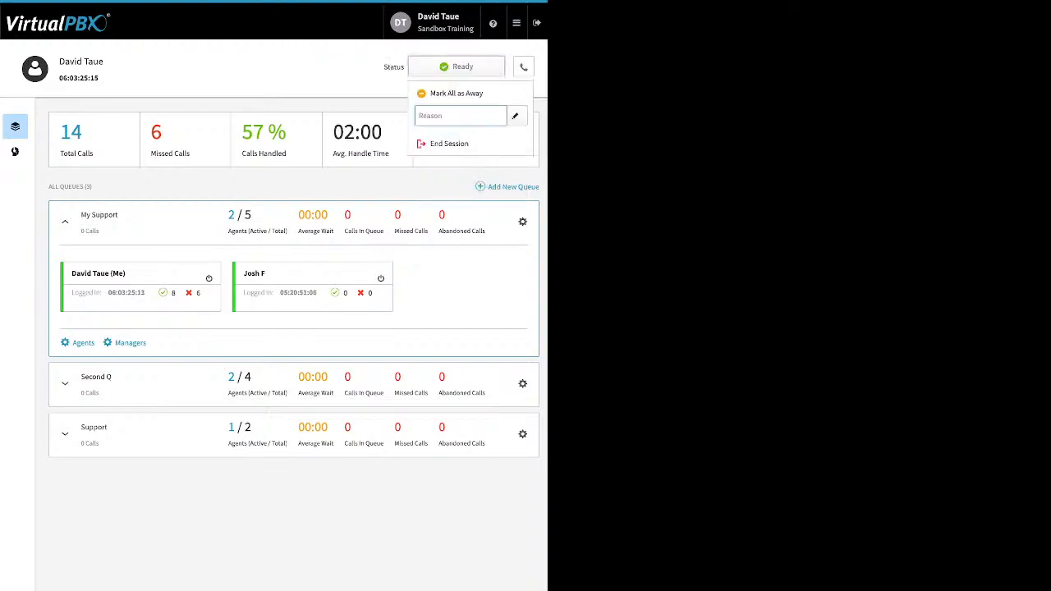
pyautogui.click(456, 93)
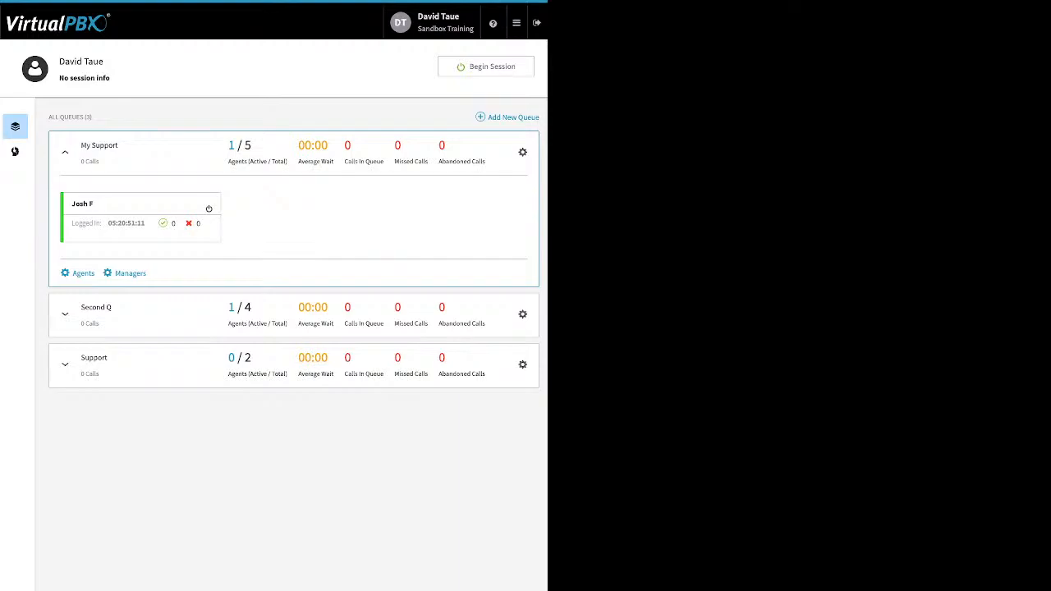
pyautogui.click(486, 67)
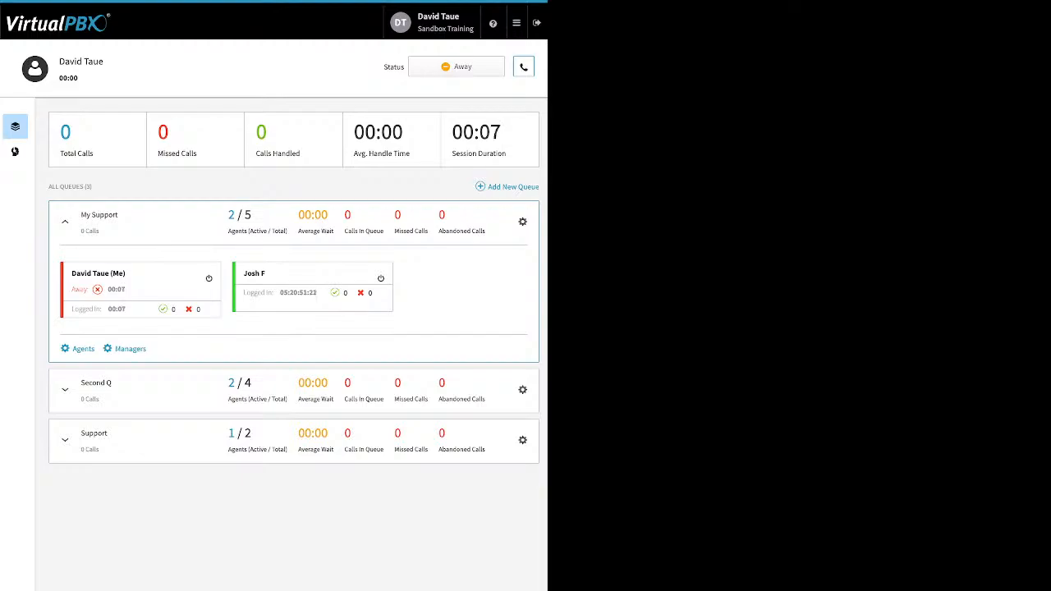
# Set the default answering device to dtsand
pyautogui.click(523, 66)
pyautogui.click(470, 137)
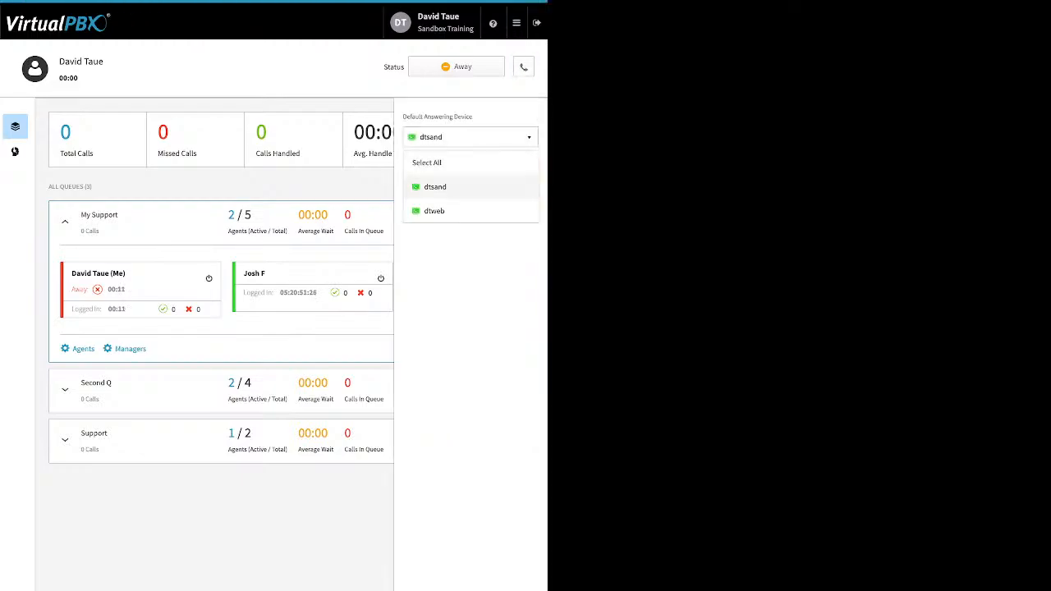
pyautogui.click(471, 187)
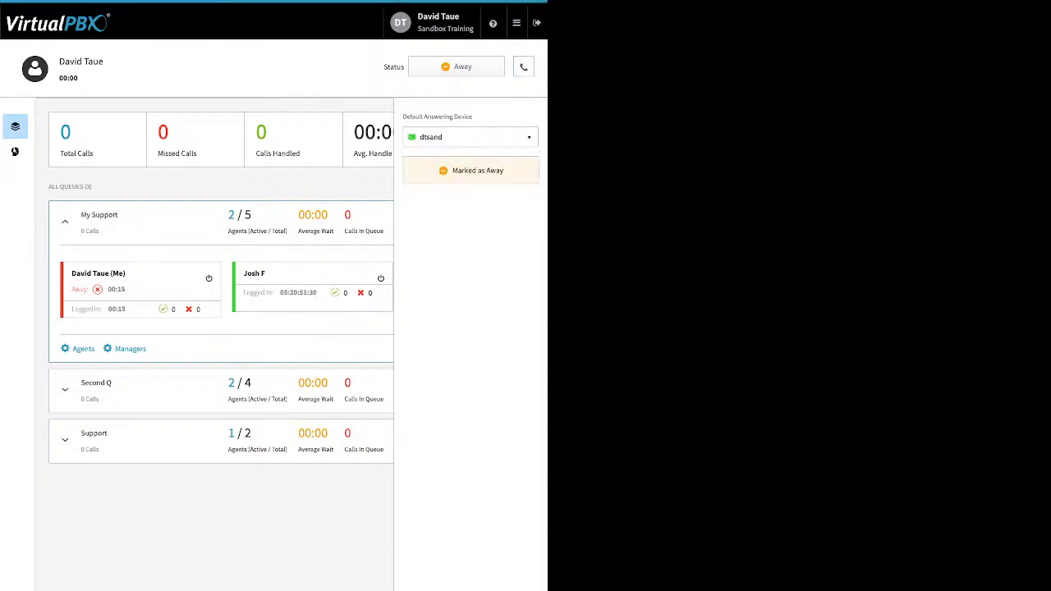
pyautogui.click(523, 67)
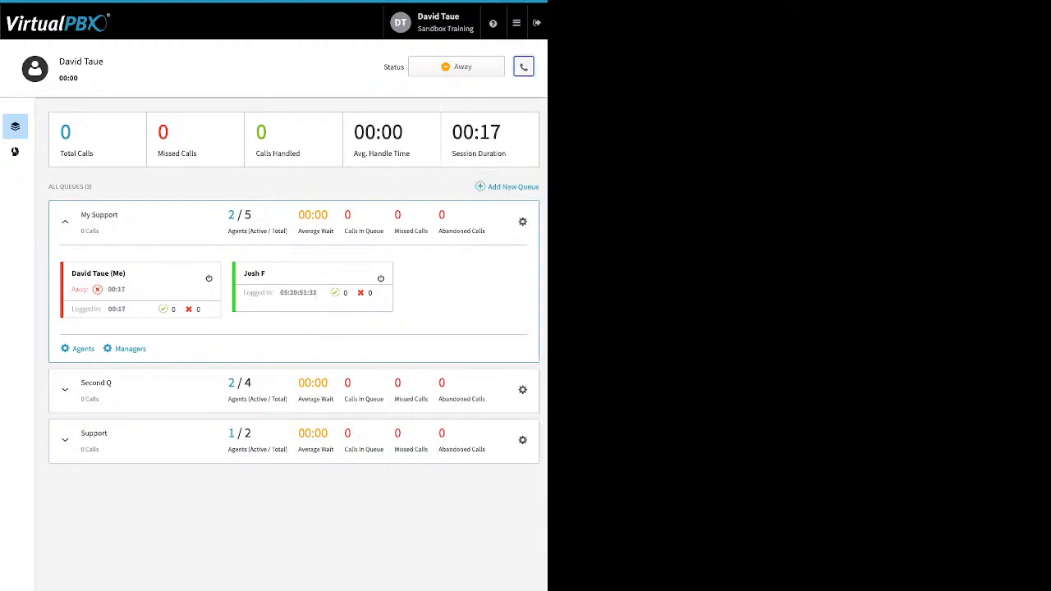
# Switch the agent status for all queues to Ready and then back to Away
pyautogui.click(457, 67)
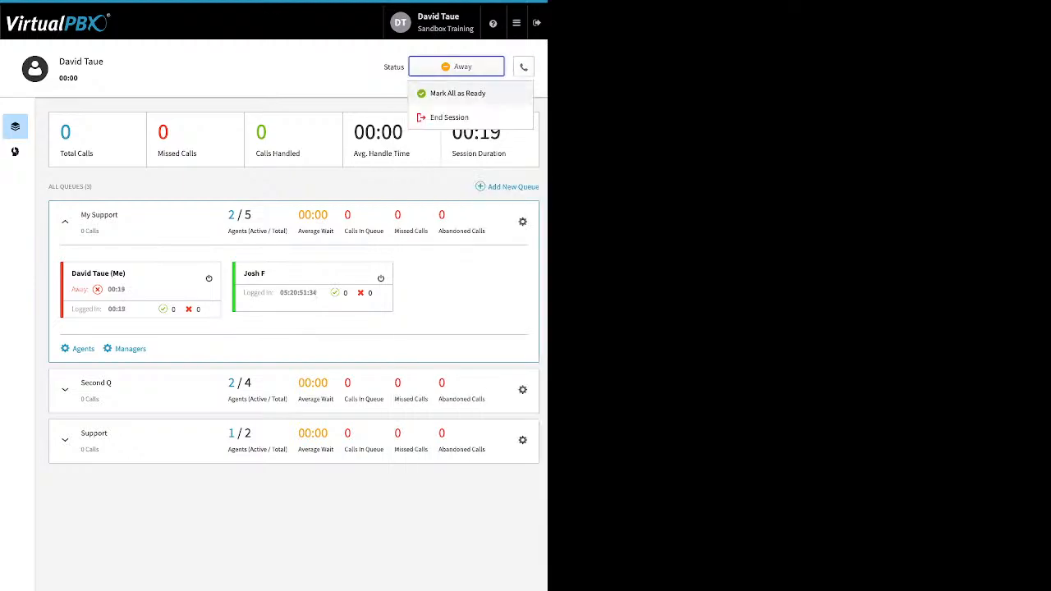
pyautogui.click(457, 93)
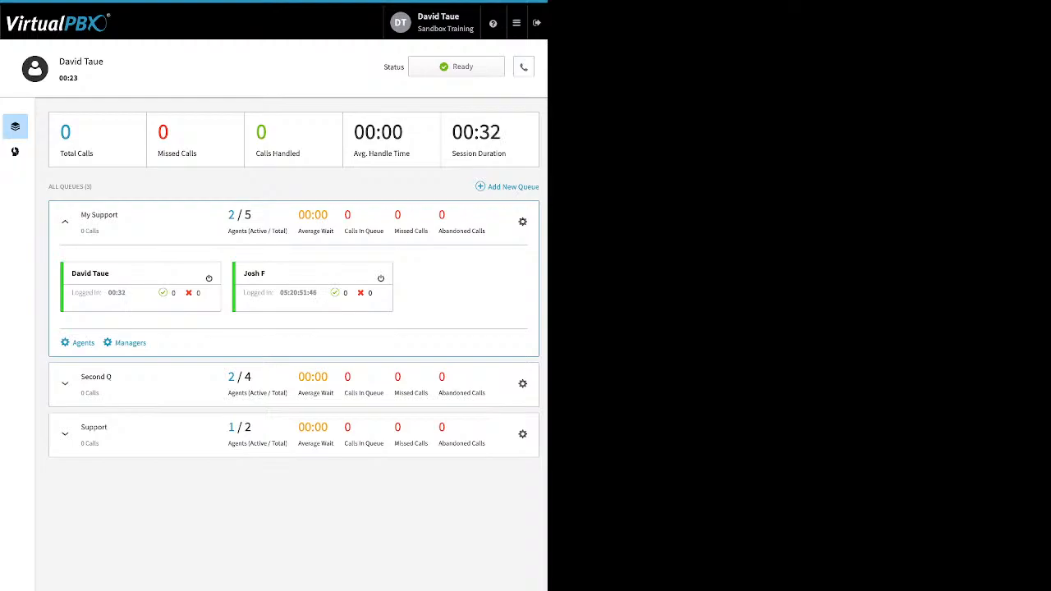
pyautogui.click(456, 66)
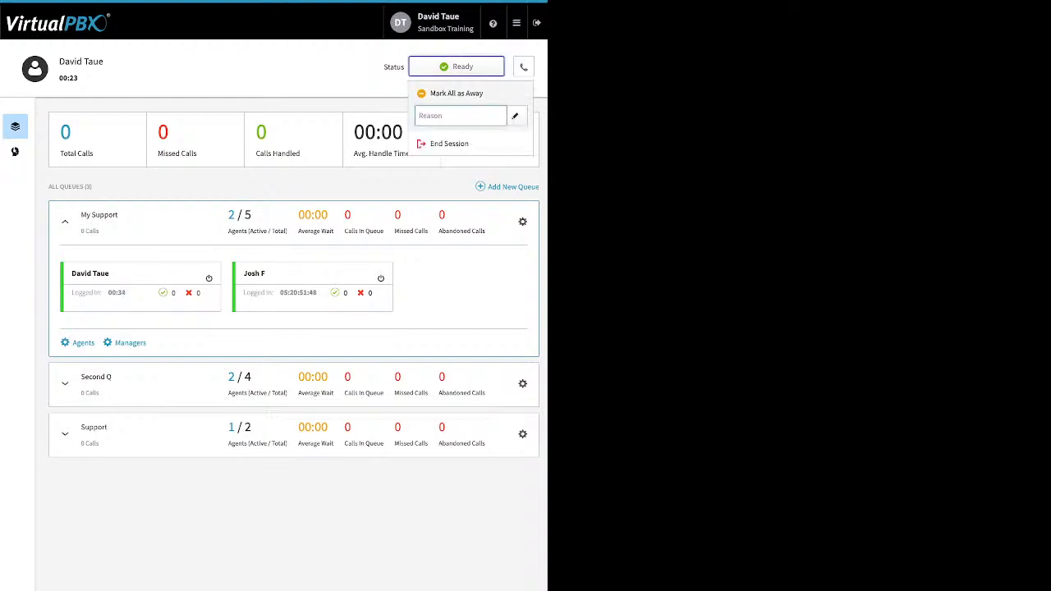
pyautogui.click(456, 93)
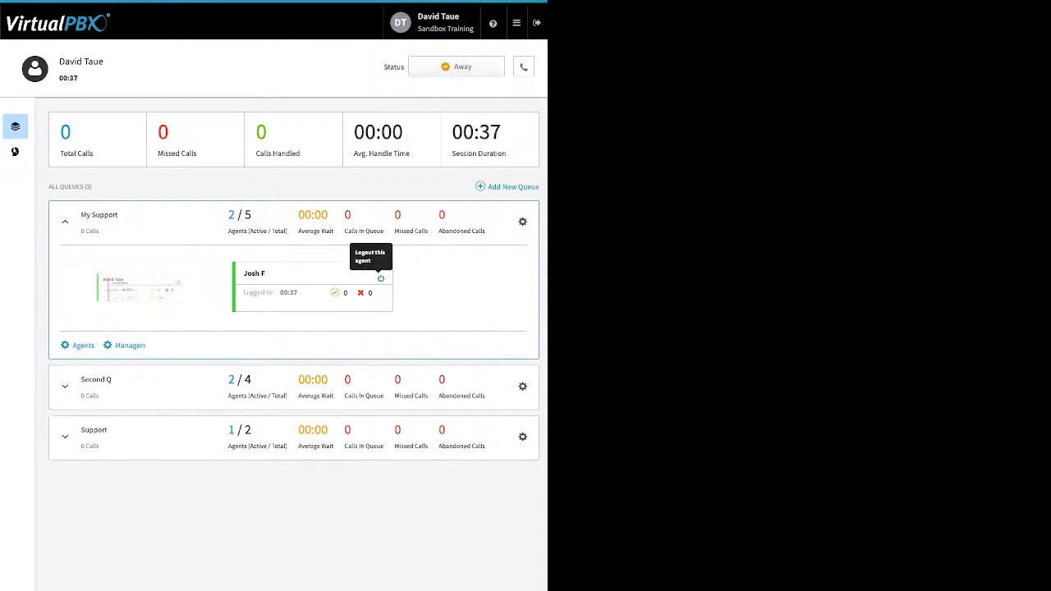
# End the agent session
pyautogui.click(456, 67)
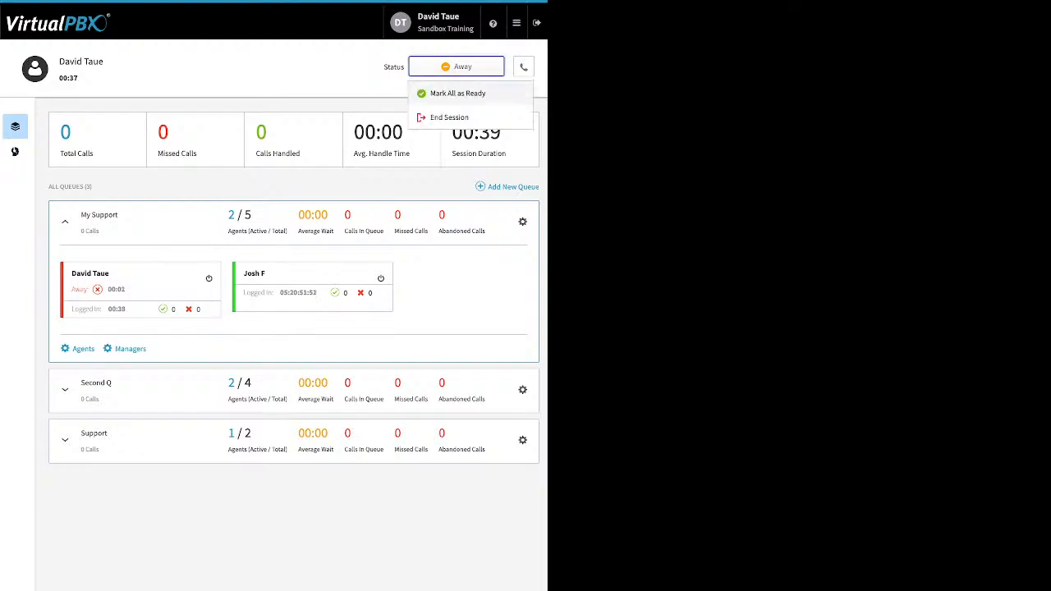
pyautogui.click(456, 115)
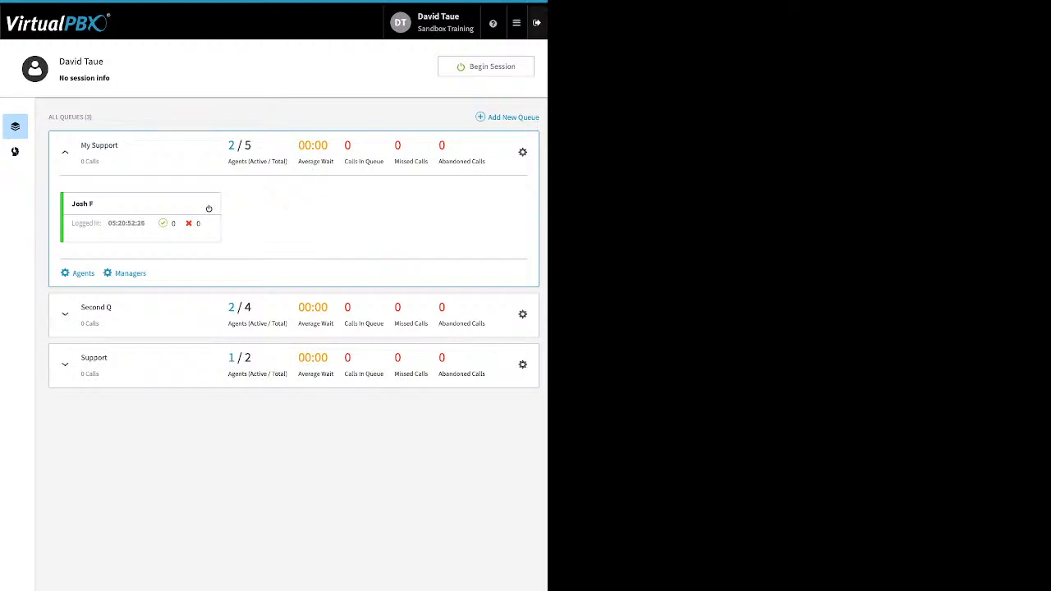
# Open the blacklist settings and edit the Block list
pyautogui.moveTo(517, 22)
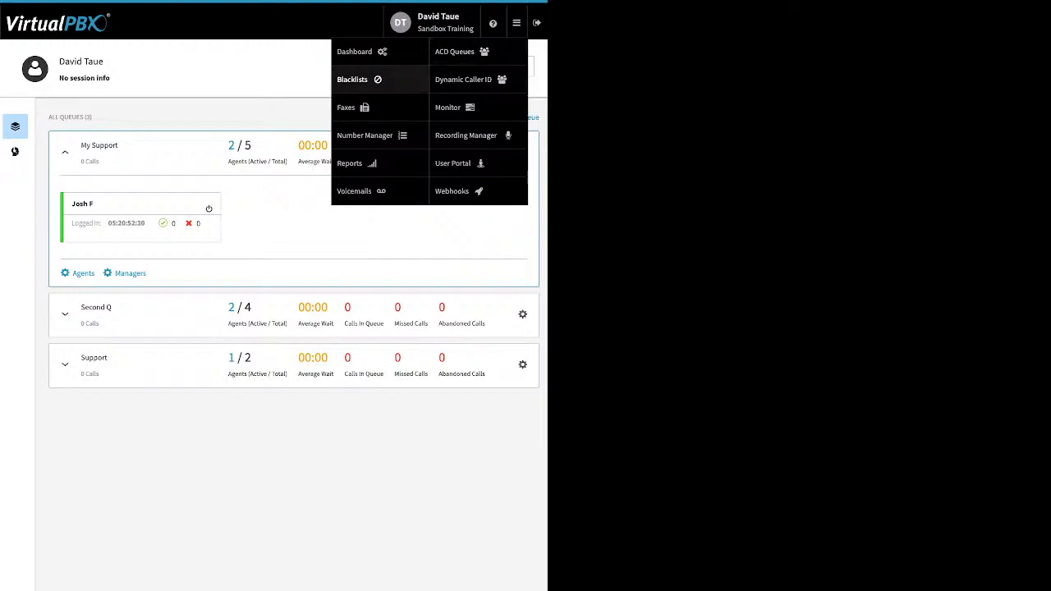
pyautogui.click(352, 79)
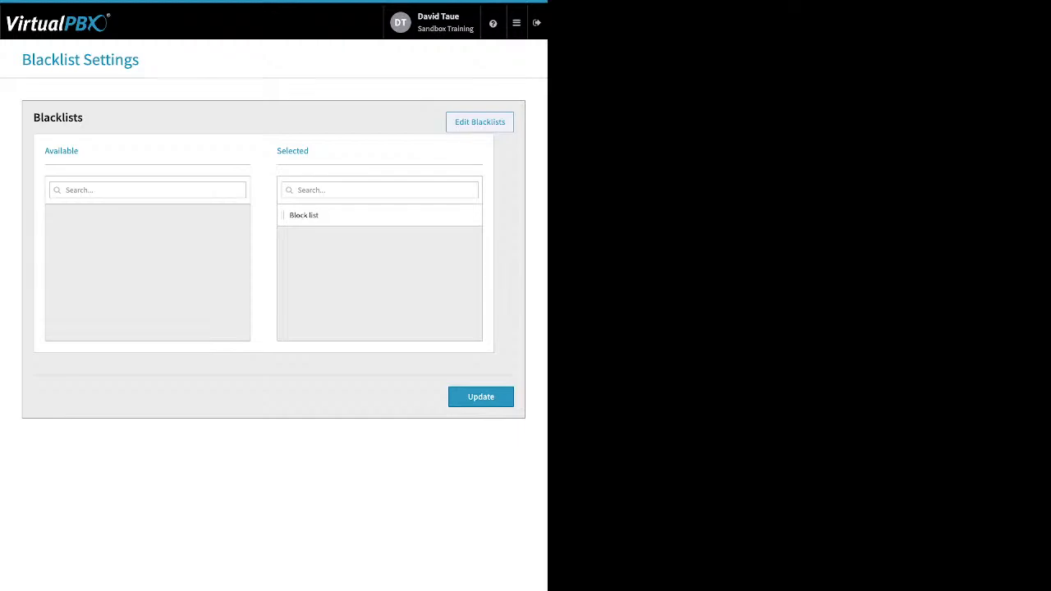
pyautogui.click(479, 122)
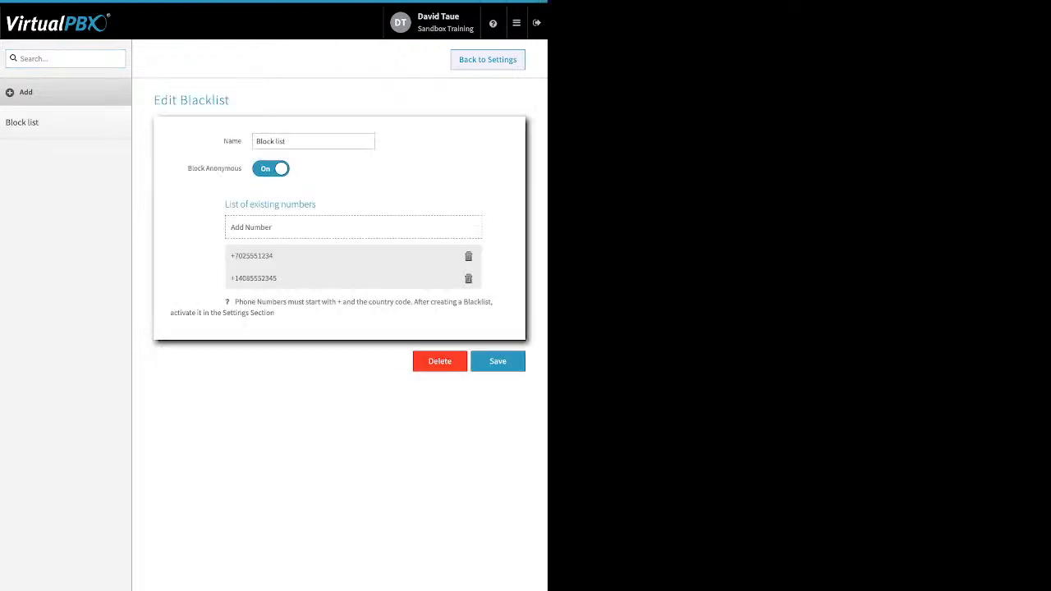
# Save the Block list with Block Anonymous on
pyautogui.moveTo(187, 168); pyautogui.dragTo(235, 169)
pyautogui.click(251, 227)
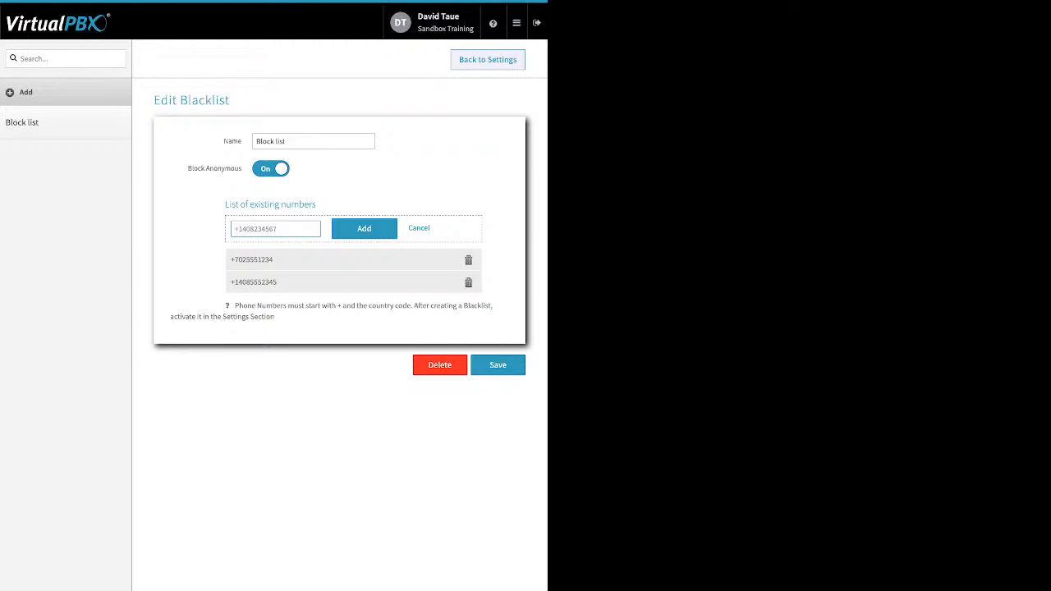
pyautogui.click(497, 365)
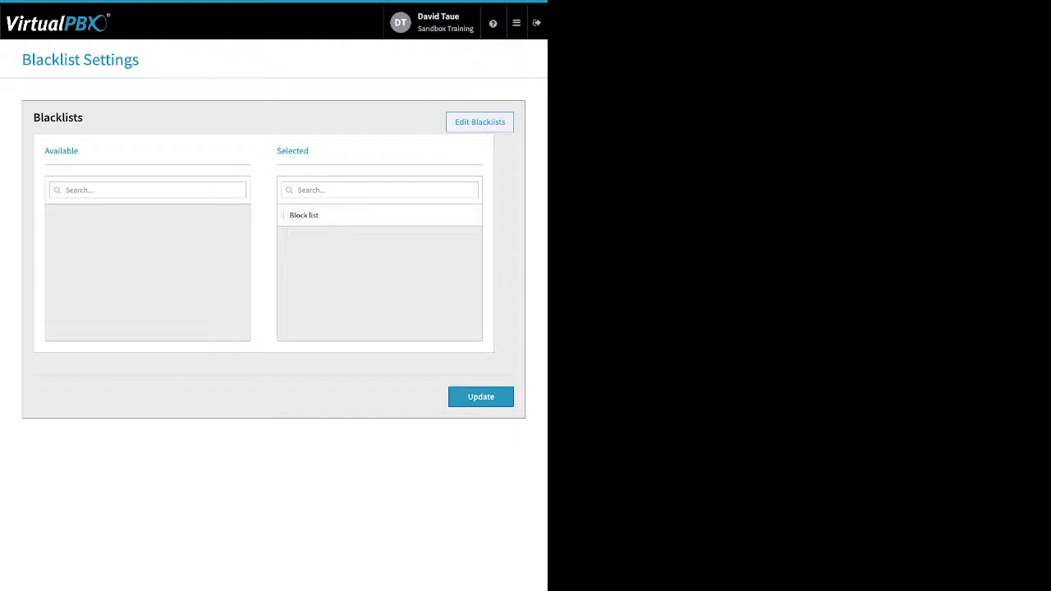
# Update the blacklist settings with Block list selected
pyautogui.moveTo(310, 151); pyautogui.dragTo(275, 151)
pyautogui.click(481, 397)
# Open Dynamic Caller ID and inspect the 408 and LA Area Feature code rules
pyautogui.click(516, 23)
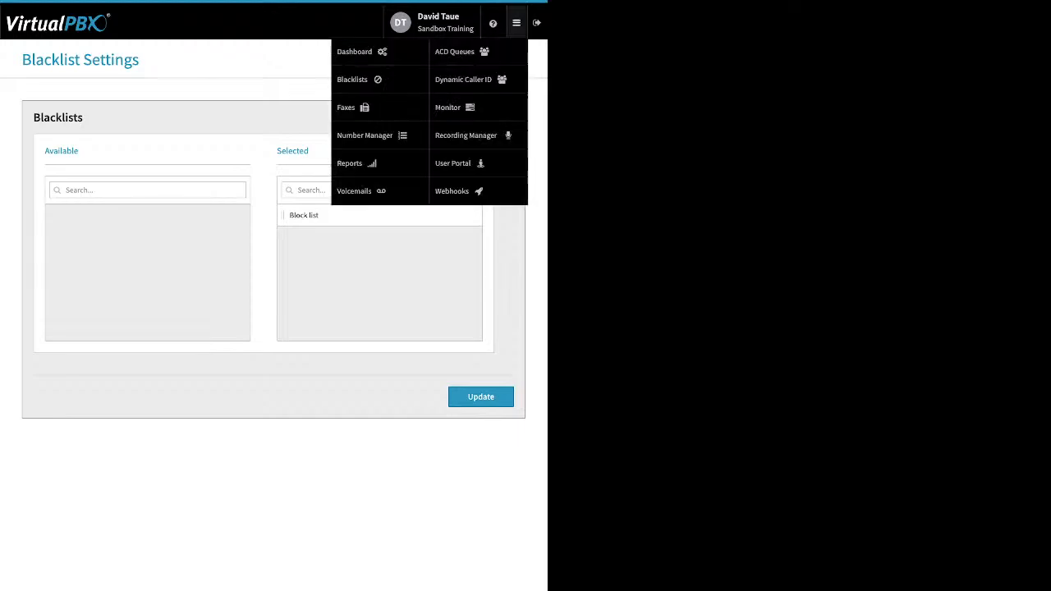
pyautogui.click(463, 79)
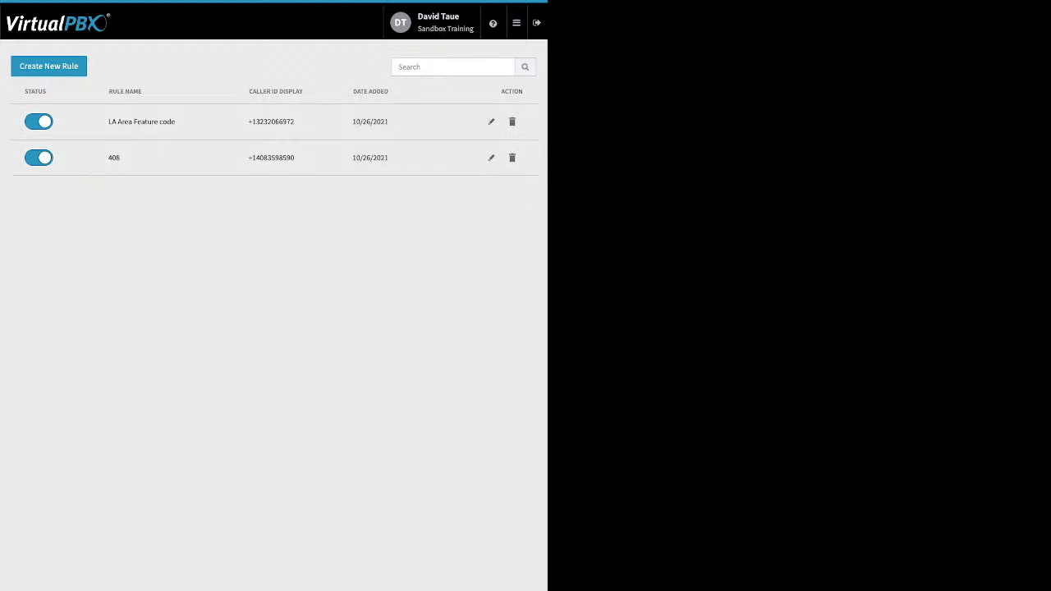
pyautogui.click(490, 157)
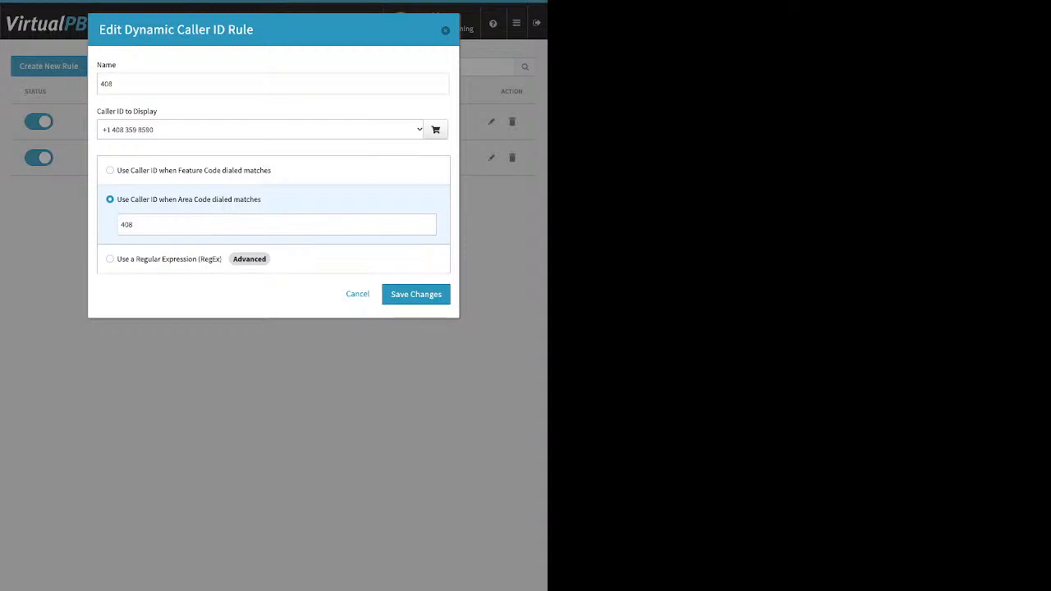
pyautogui.click(357, 294)
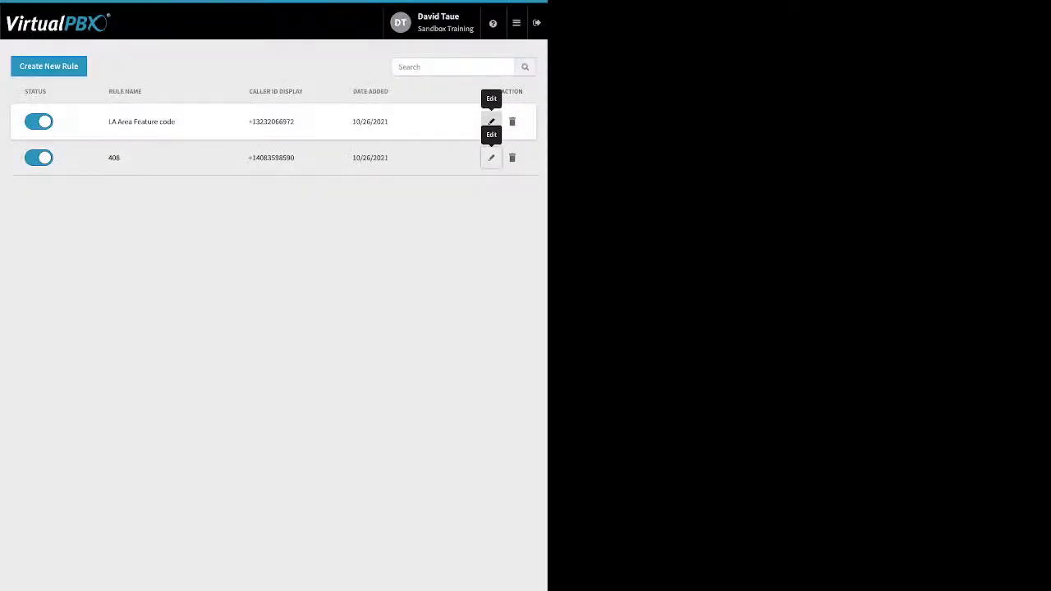
pyautogui.click(491, 122)
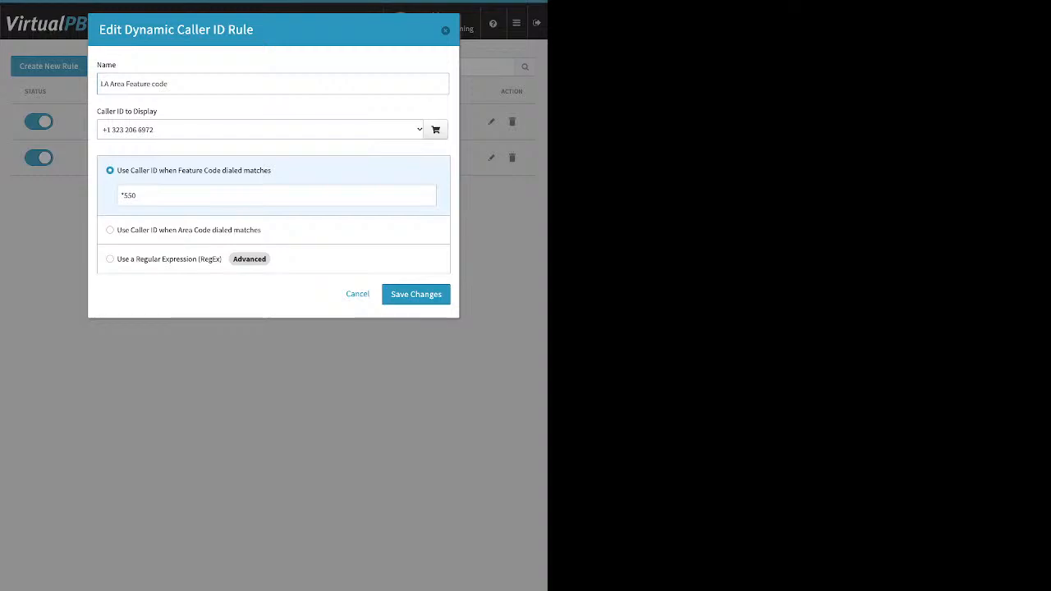
pyautogui.press('Escape')
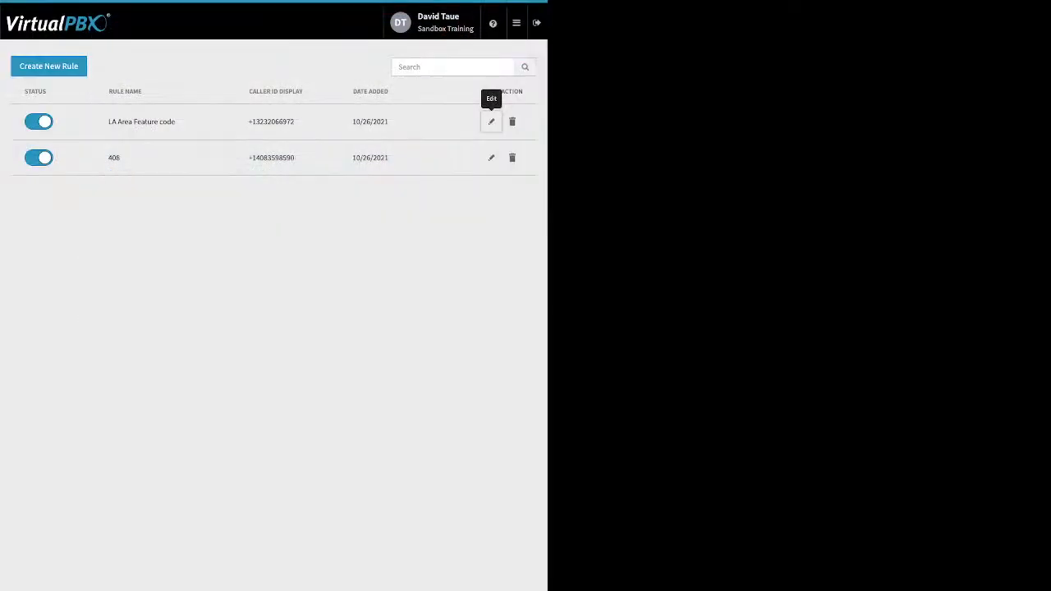
# Save the 408 dynamic caller ID rule
pyautogui.moveTo(516, 23)
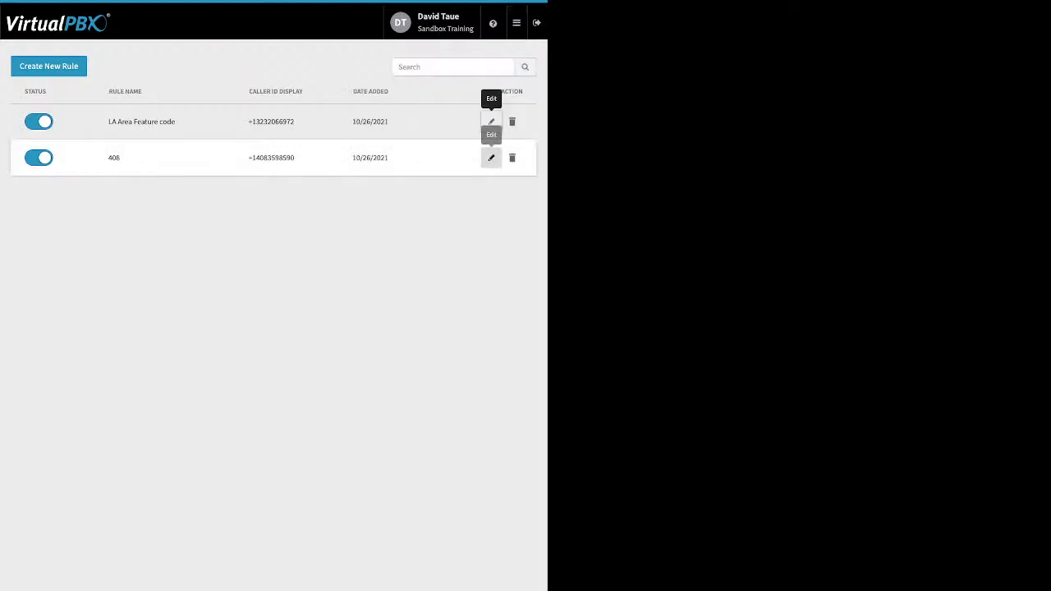
pyautogui.click(490, 158)
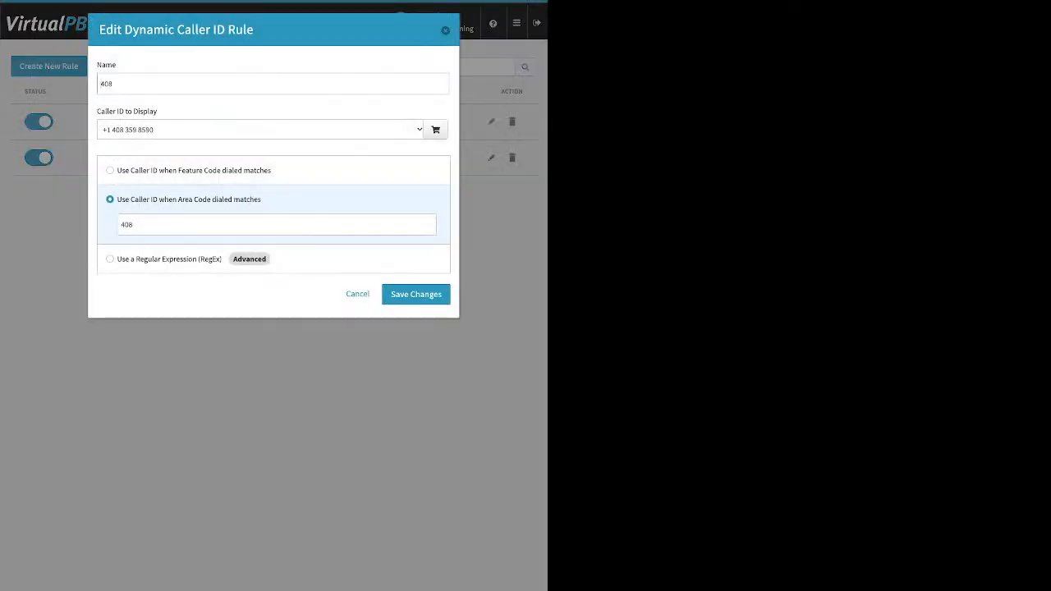
pyautogui.click(415, 294)
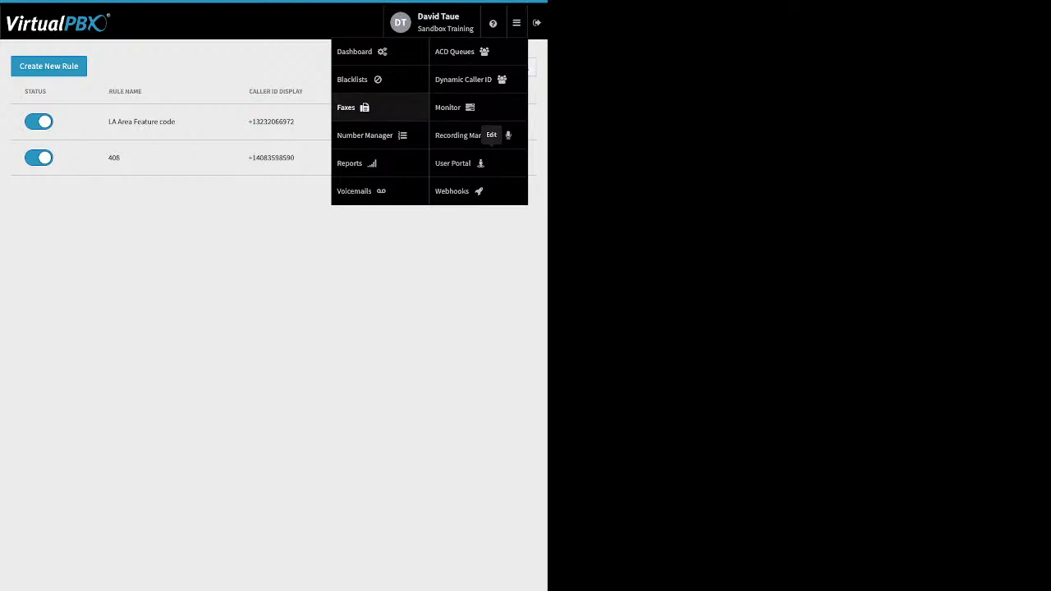
# Open inbound faxes and view a user's faxbox, then Sandbox Training's Main Faxbox
pyautogui.click(349, 106)
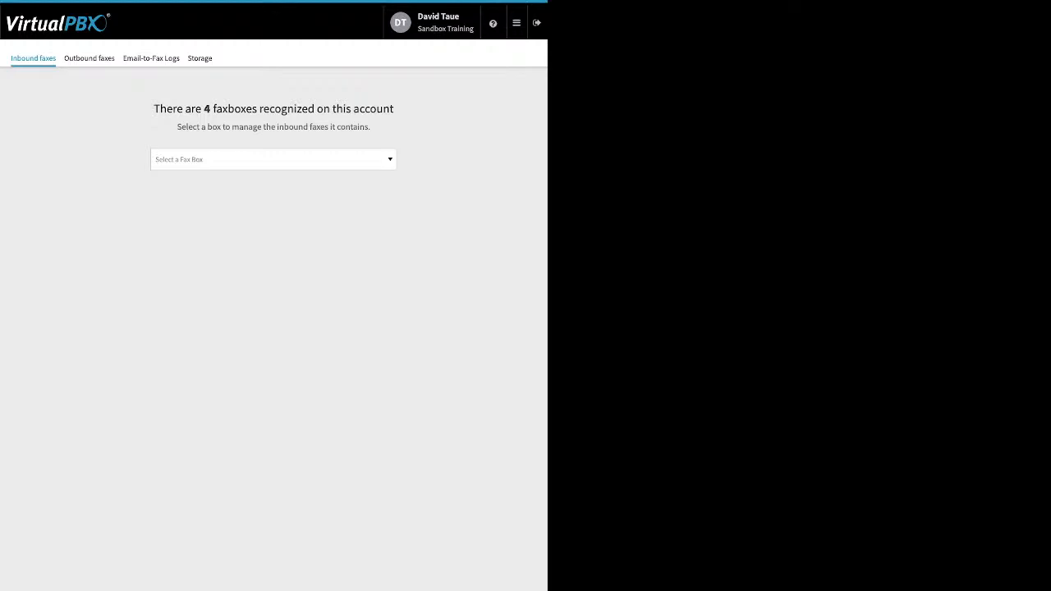
pyautogui.click(274, 159)
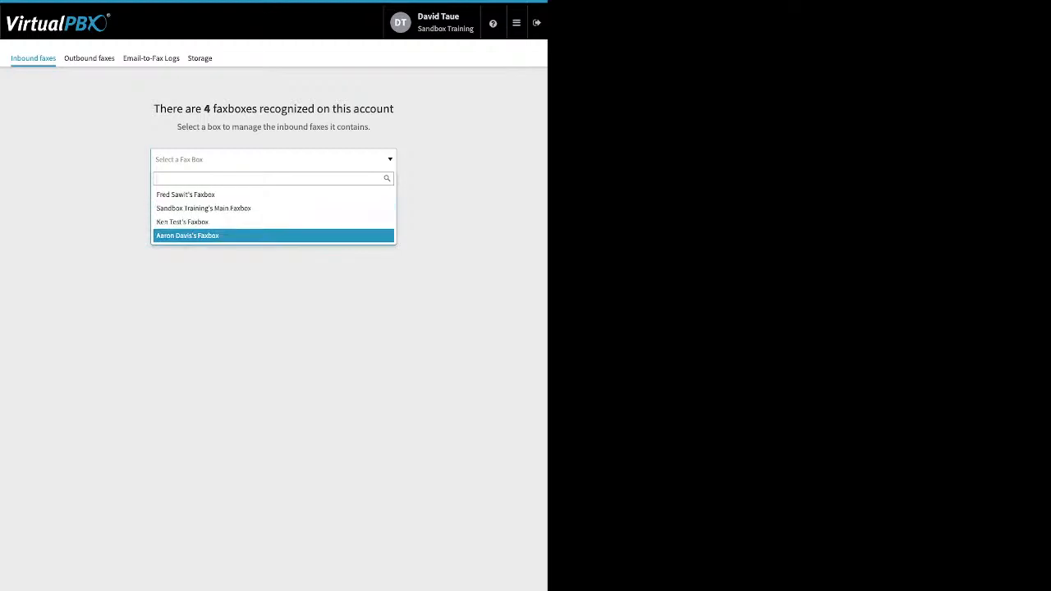
pyautogui.click(188, 235)
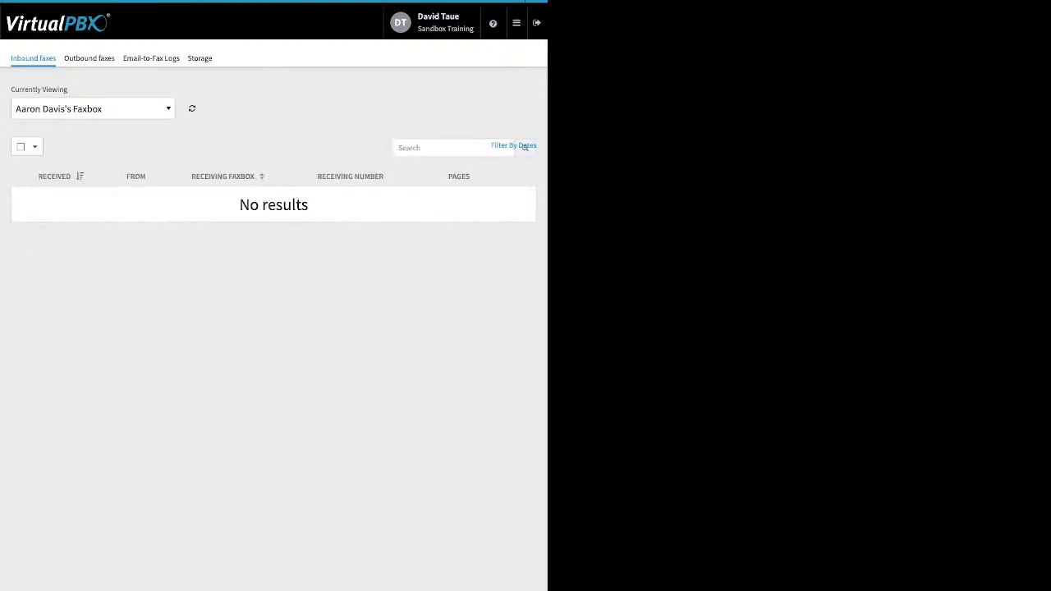
pyautogui.click(92, 109)
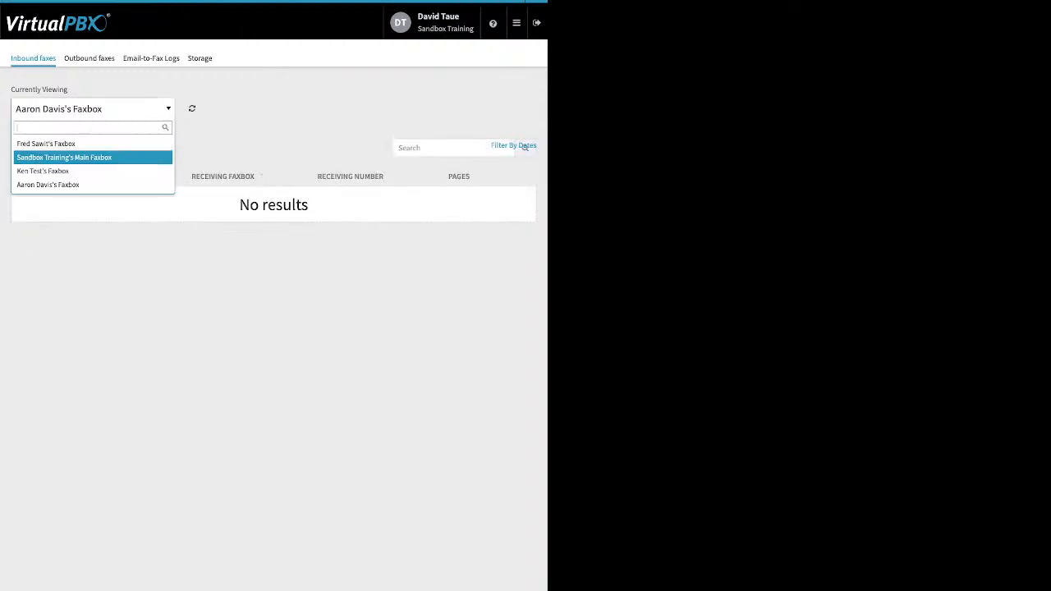
pyautogui.press('Return')
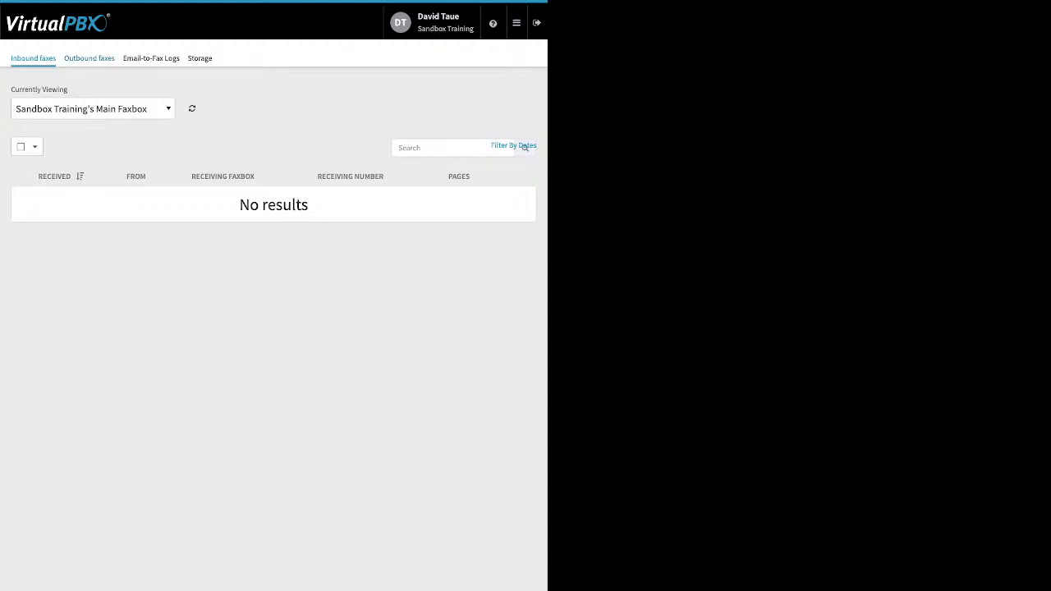
# Open outbound faxes and view Sandbox Training's Main Faxbox
pyautogui.click(90, 59)
pyautogui.click(273, 159)
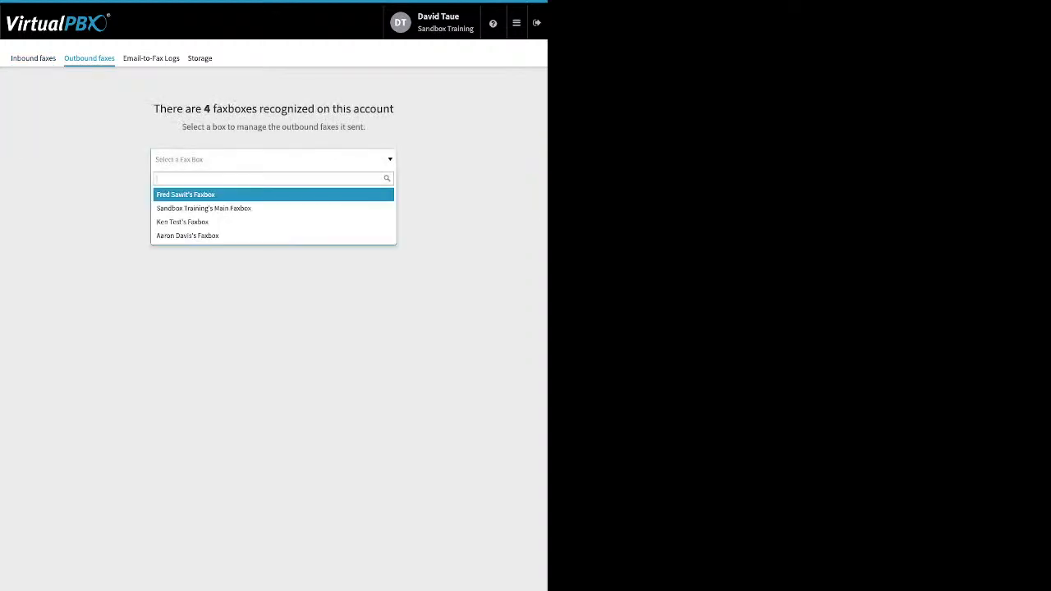
pyautogui.press('Down')
pyautogui.press('Return')
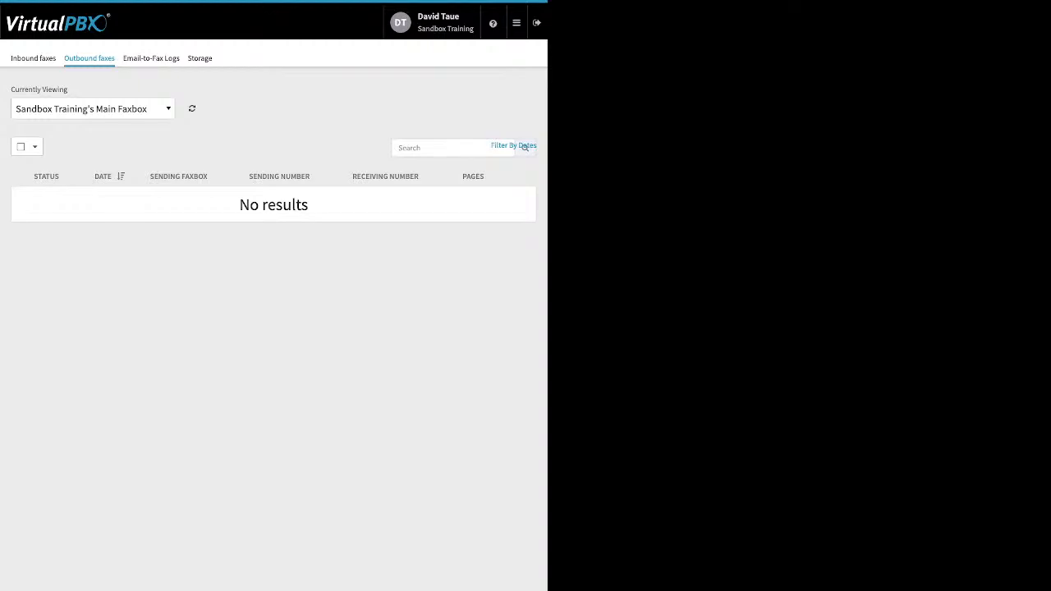
# Switch the outbound fax view through the other users' faxboxes one after another
pyautogui.click(93, 108)
pyautogui.click(49, 185)
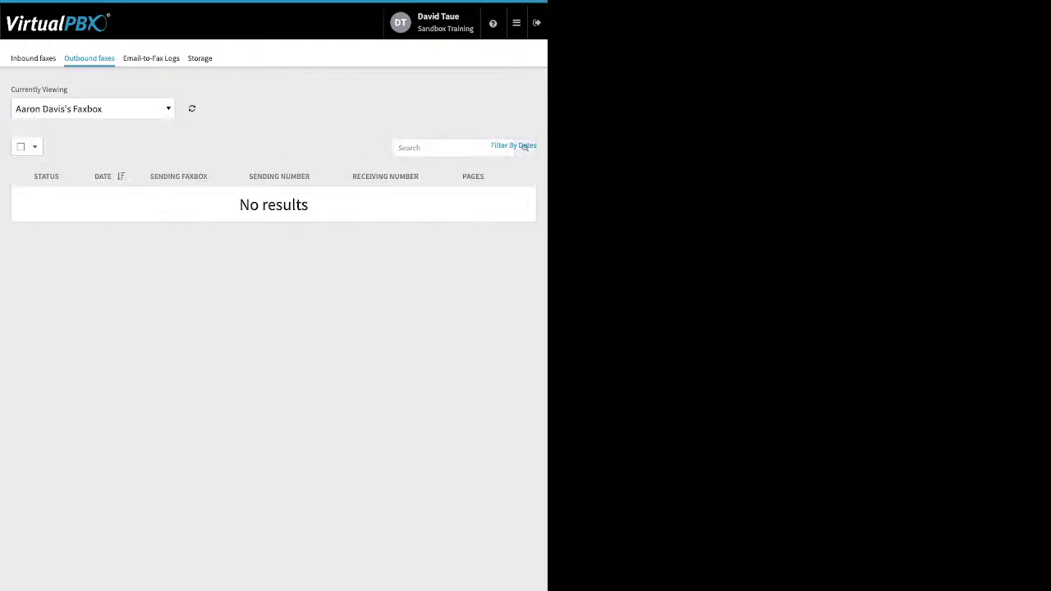
pyautogui.click(92, 109)
pyautogui.click(50, 144)
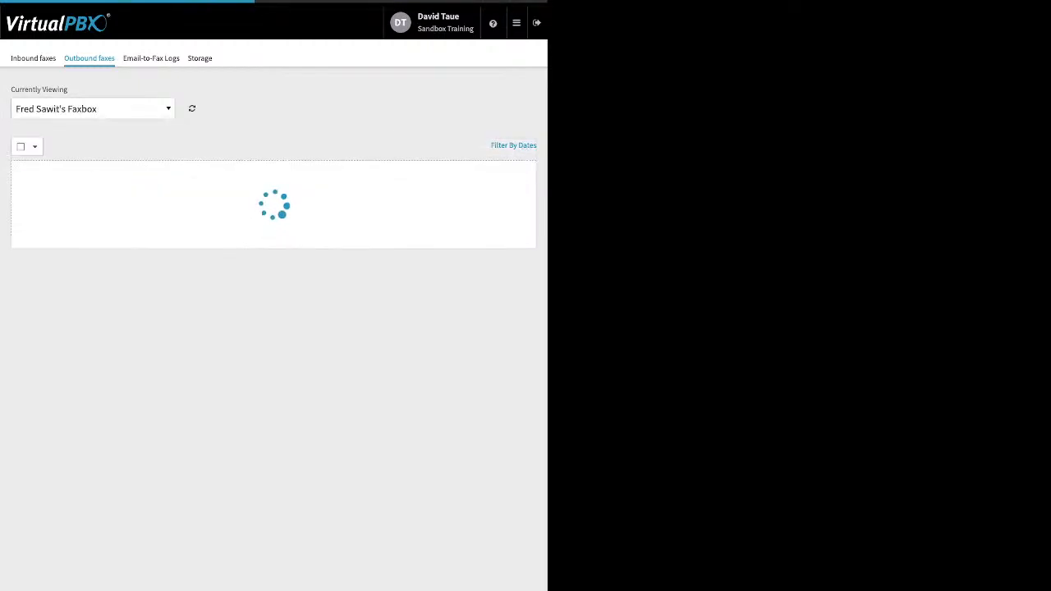
pyautogui.click(93, 109)
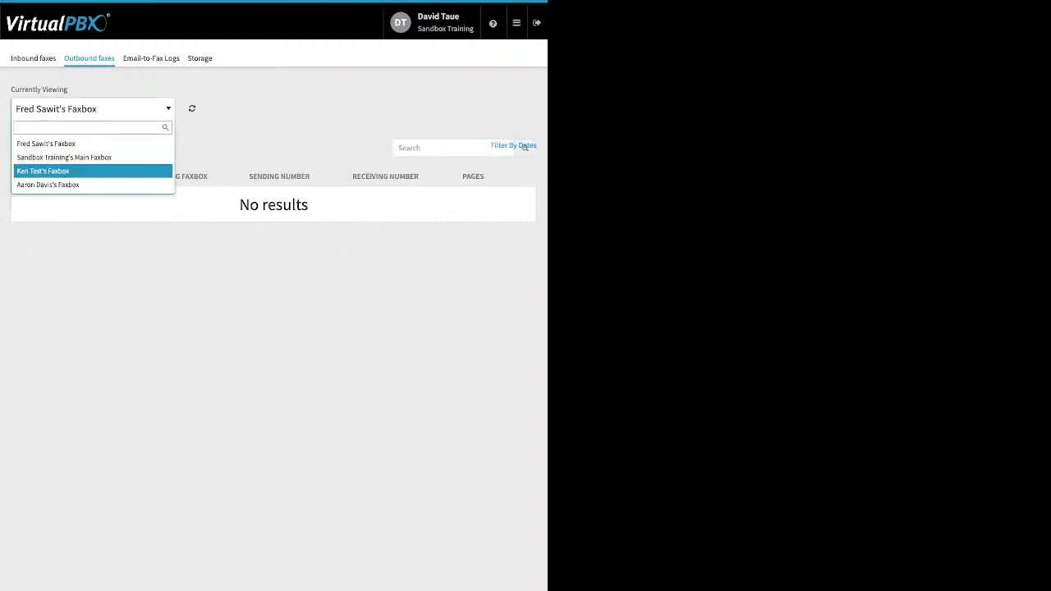
pyautogui.click(43, 171)
# Reopen outbound faxes for Sandbox Training's Main Faxbox, then open the Email-to-Fax Logs
pyautogui.click(151, 58)
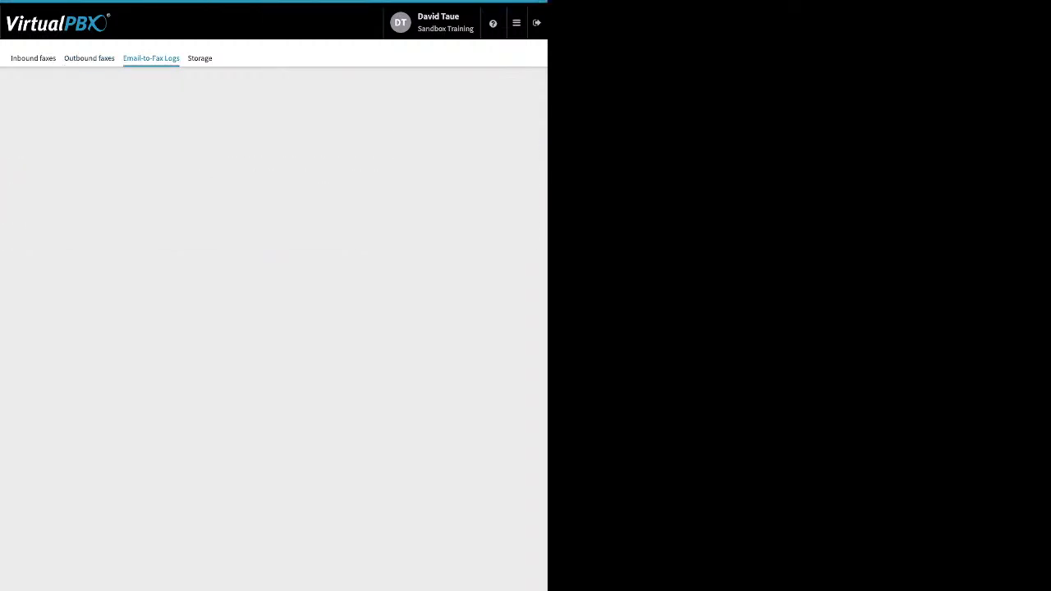
pyautogui.click(90, 59)
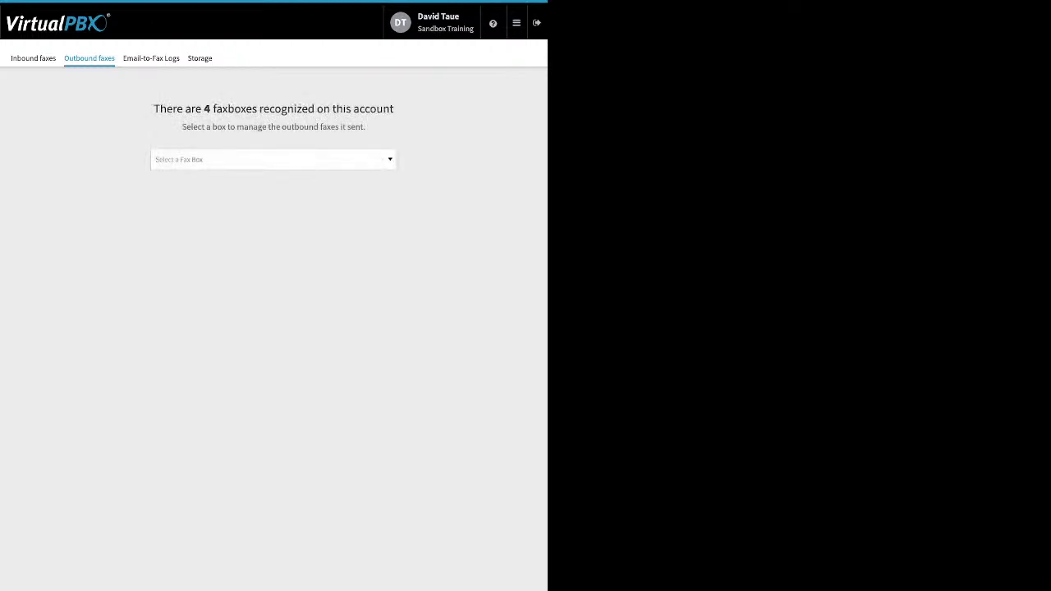
pyautogui.click(272, 159)
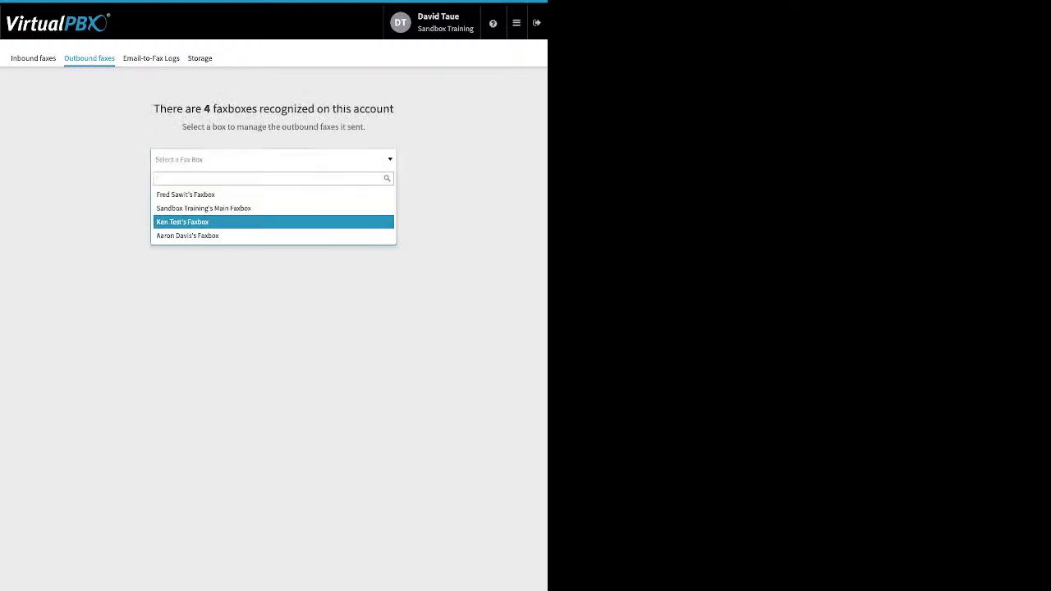
pyautogui.click(204, 208)
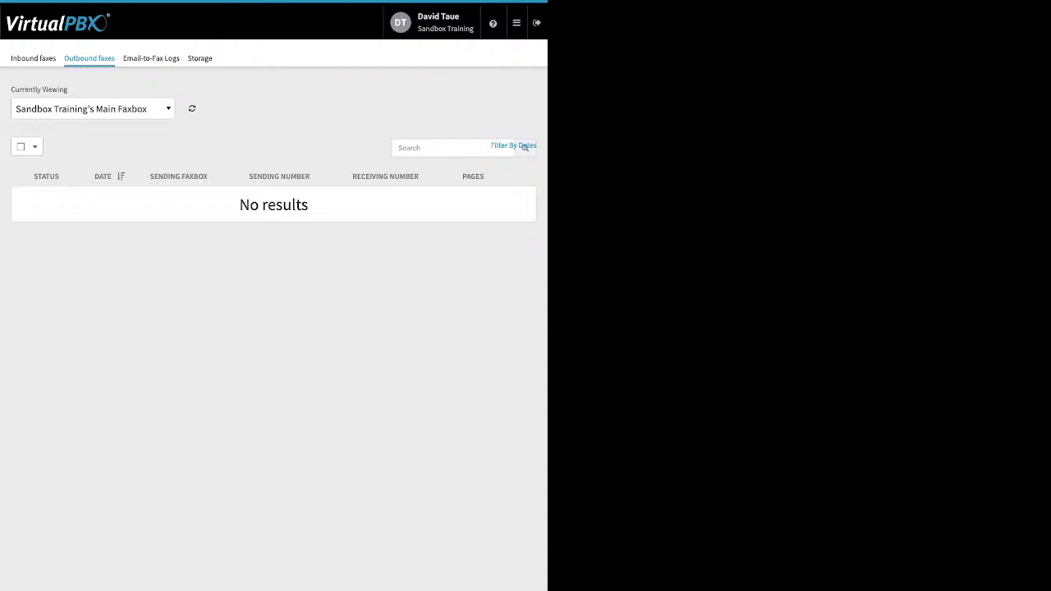
pyautogui.click(151, 57)
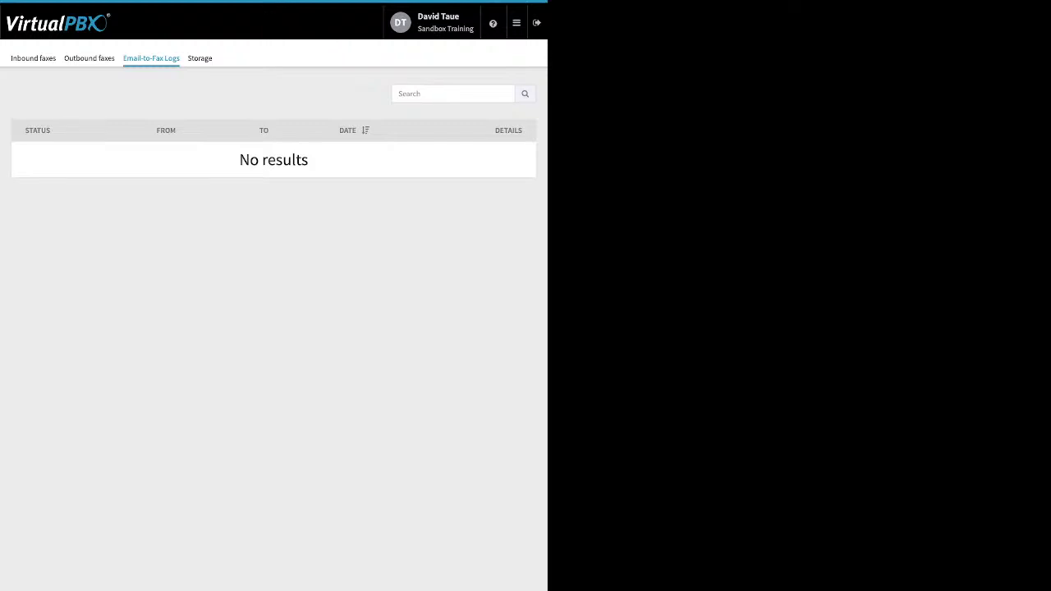
# Open the Monitor page and filter the employees by Available, Busy, then All
pyautogui.click(517, 23)
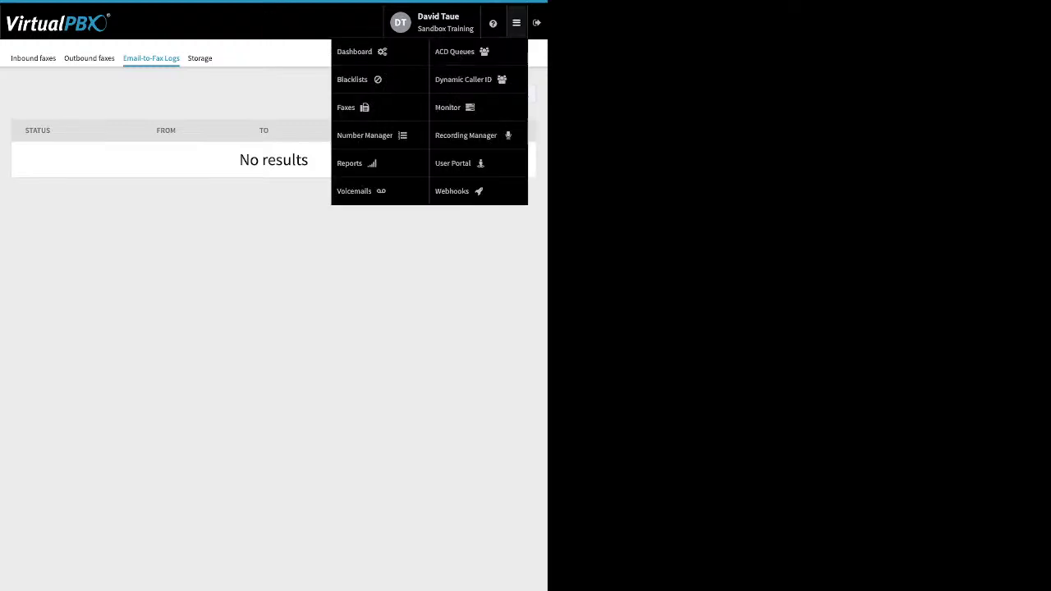
pyautogui.click(449, 108)
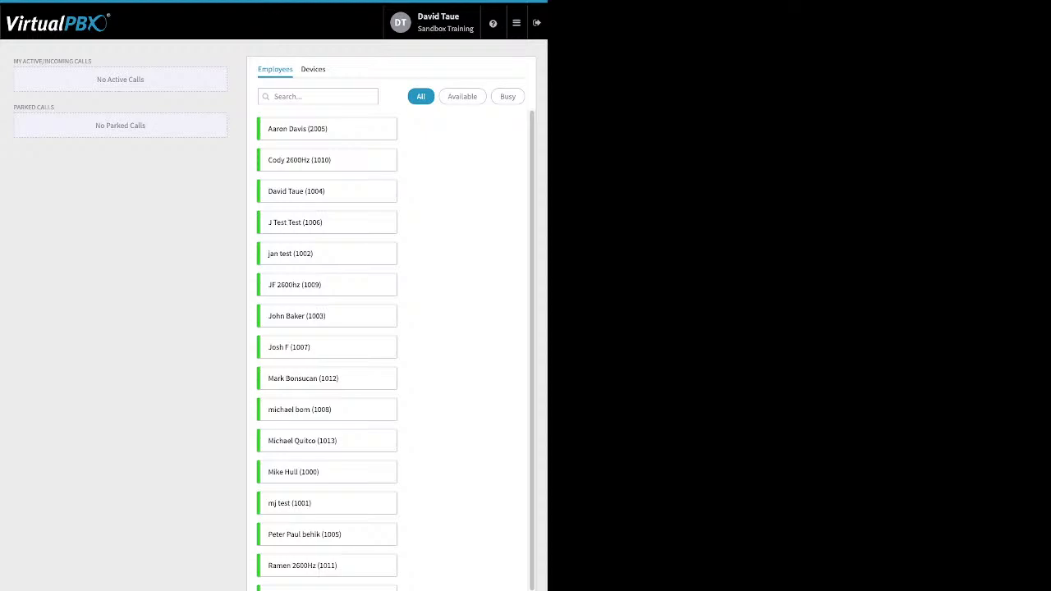
pyautogui.click(461, 96)
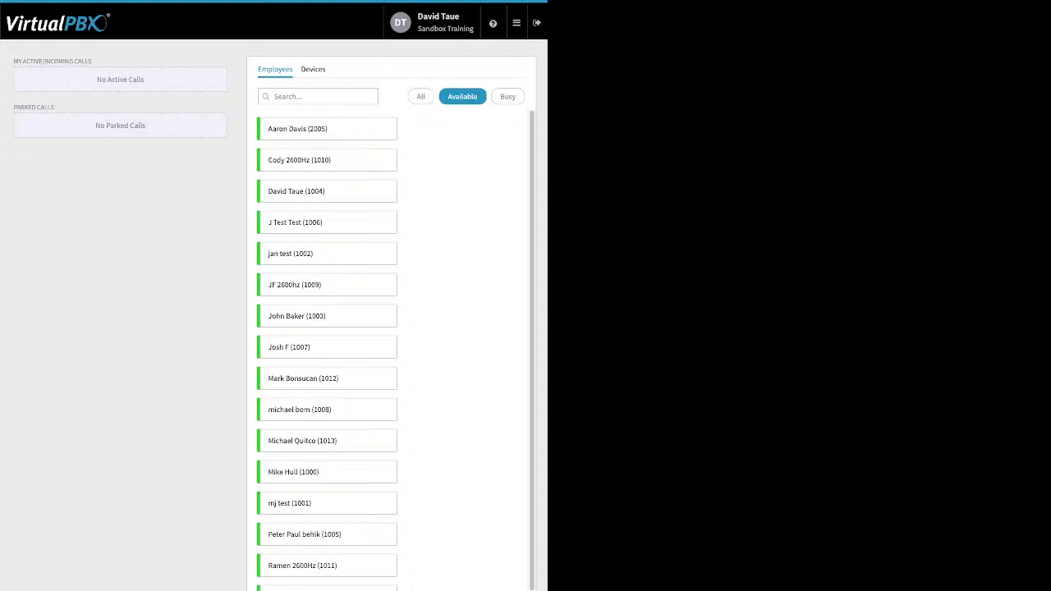
pyautogui.click(508, 97)
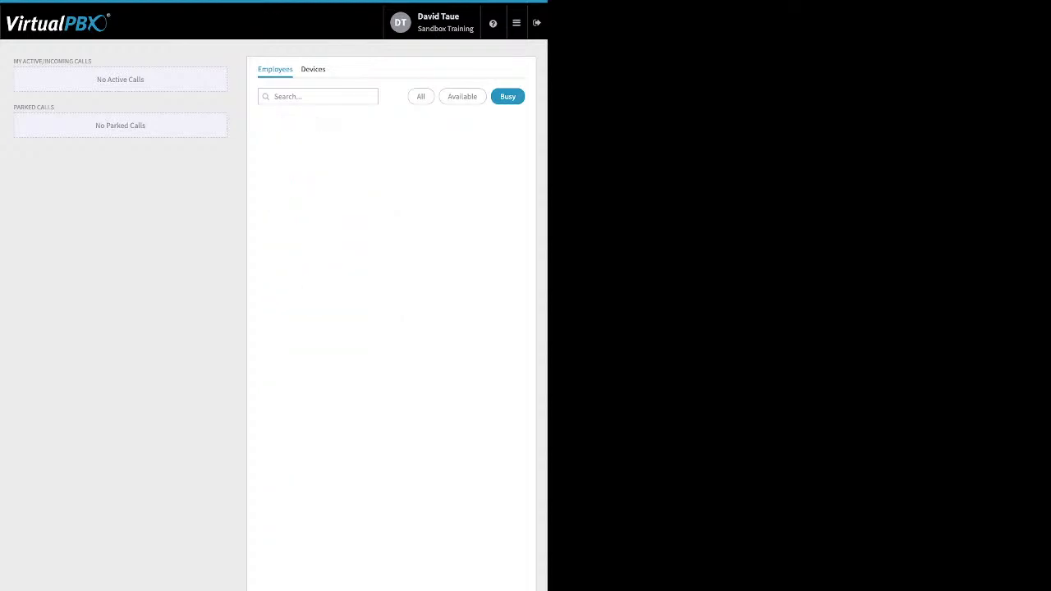
pyautogui.click(420, 96)
# View the monitored Devices list, return to Employees, and highlight the active calls and parked calls headings
pyautogui.click(312, 69)
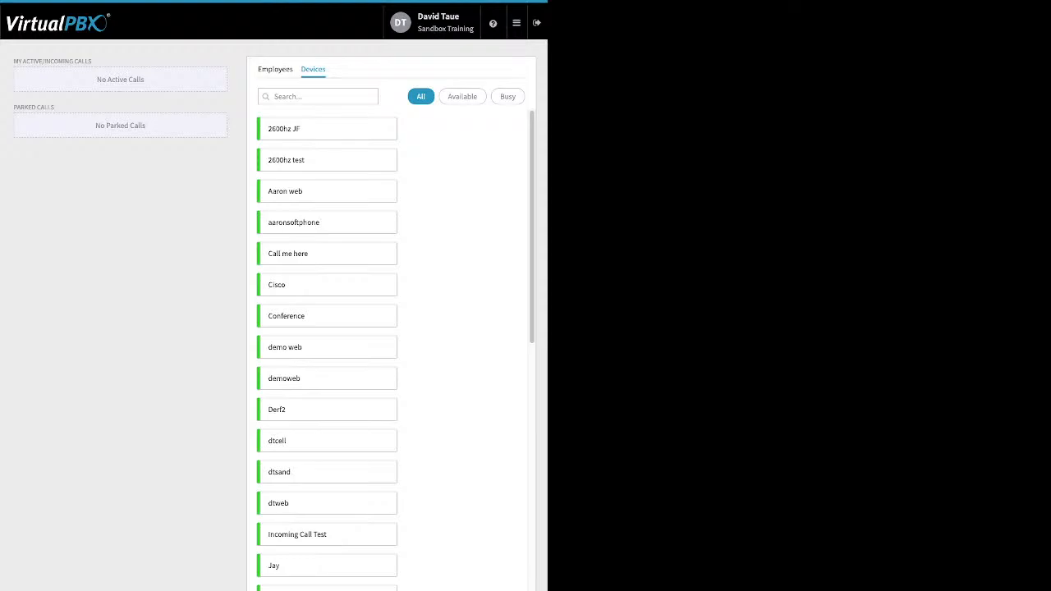
pyautogui.click(275, 69)
pyautogui.moveTo(13, 61); pyautogui.dragTo(92, 61)
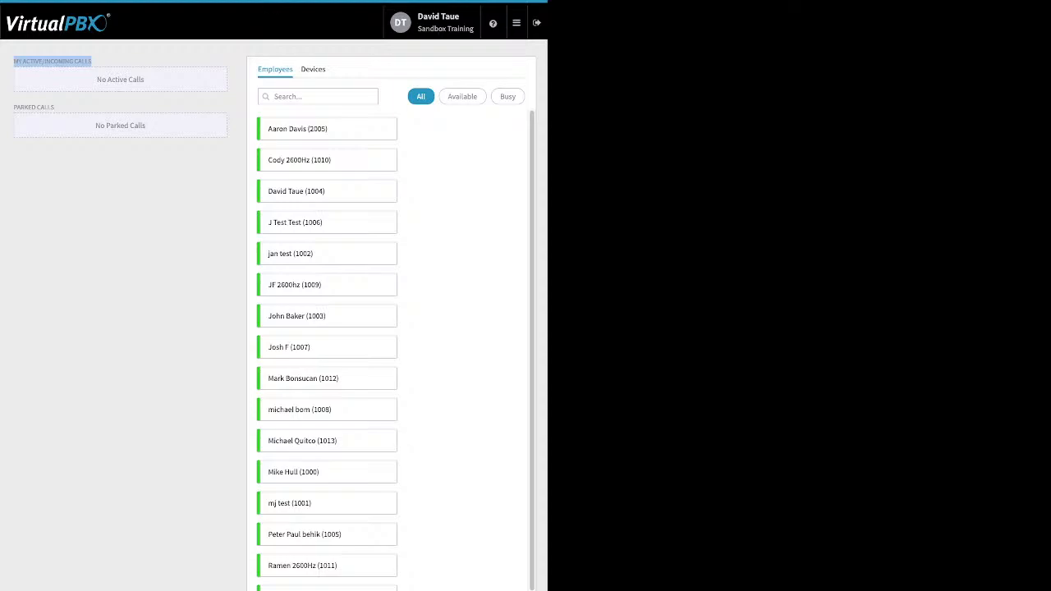
pyautogui.moveTo(13, 106); pyautogui.dragTo(54, 107)
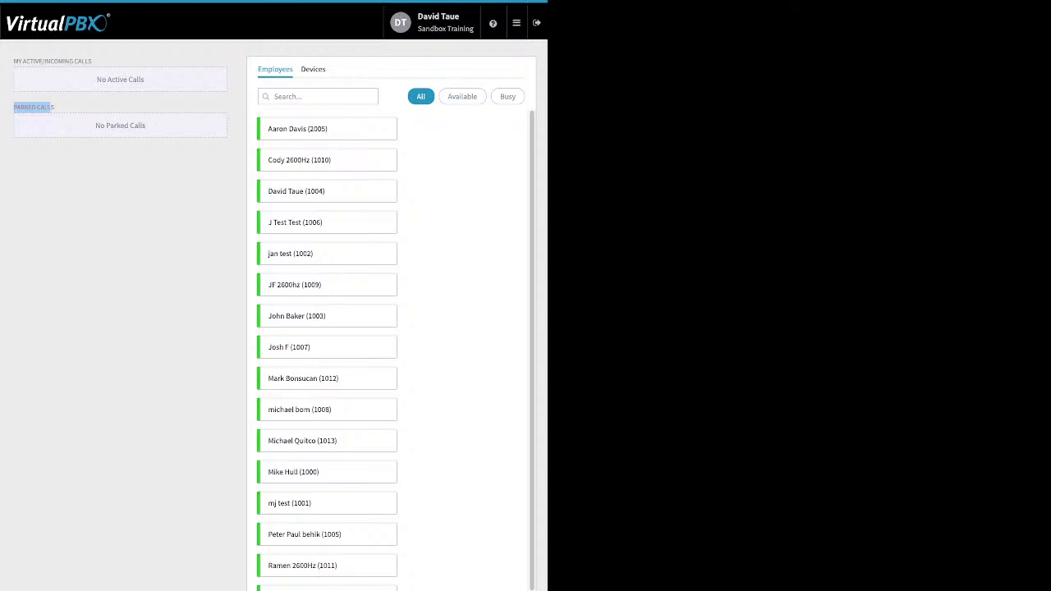
# Open the Number Manager's spare numbers list
pyautogui.click(517, 23)
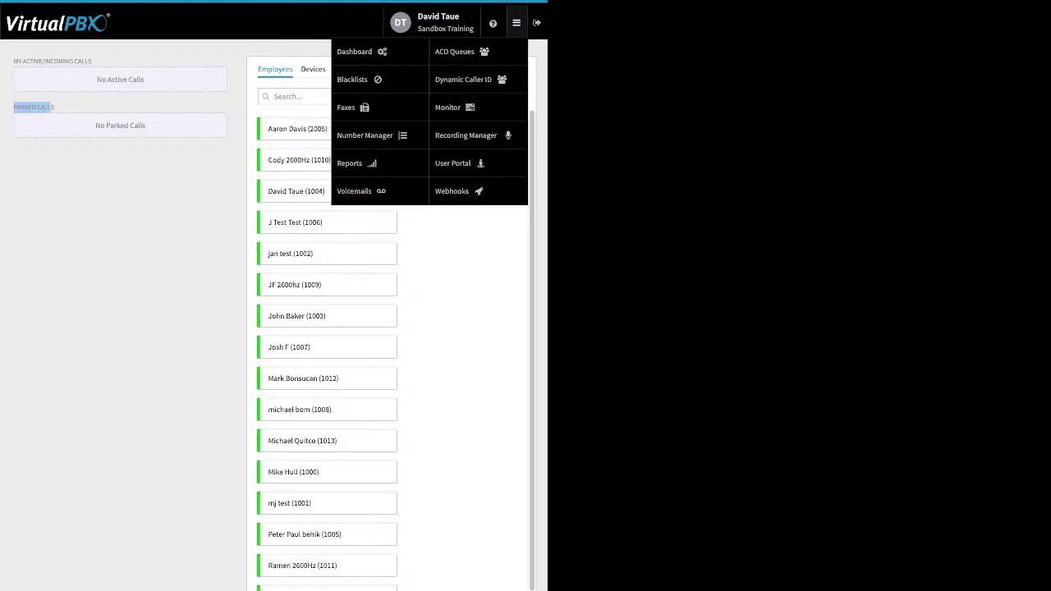
pyautogui.click(361, 191)
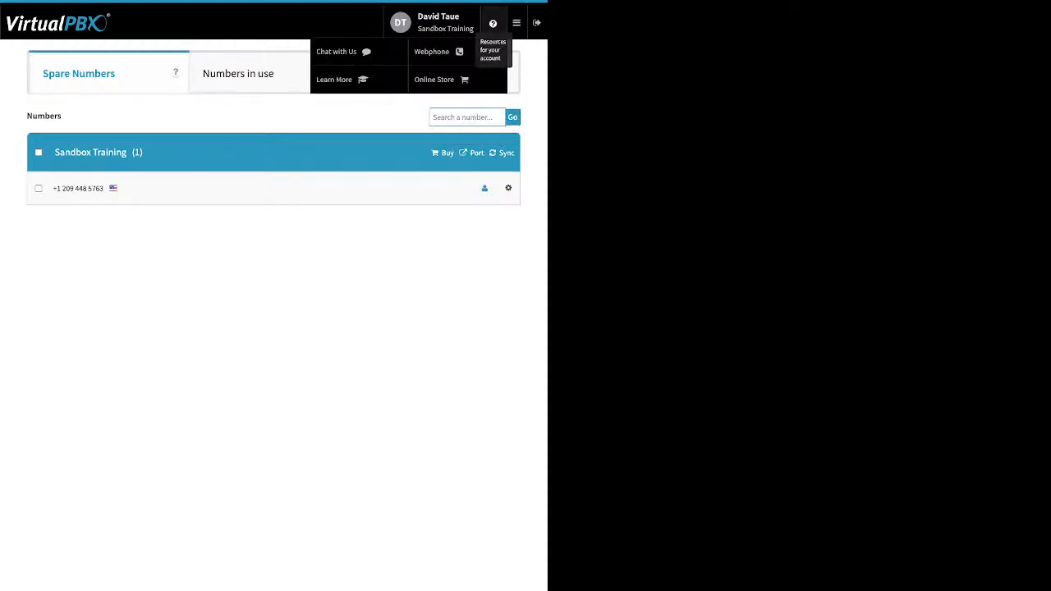
pyautogui.moveTo(515, 22)
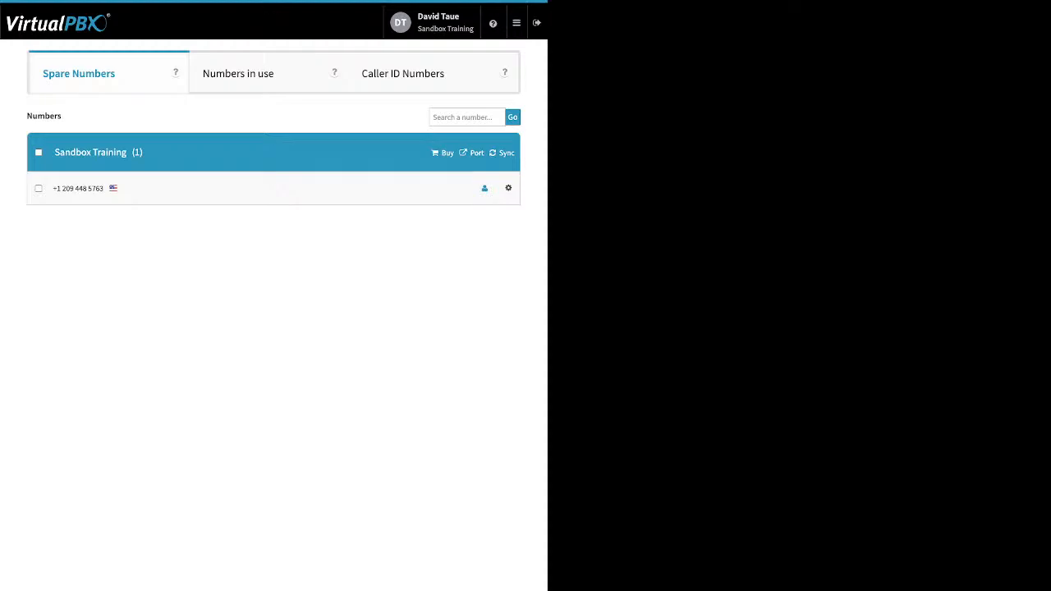
# Open received voicemails and view the Main Voicemail Box
pyautogui.click(516, 23)
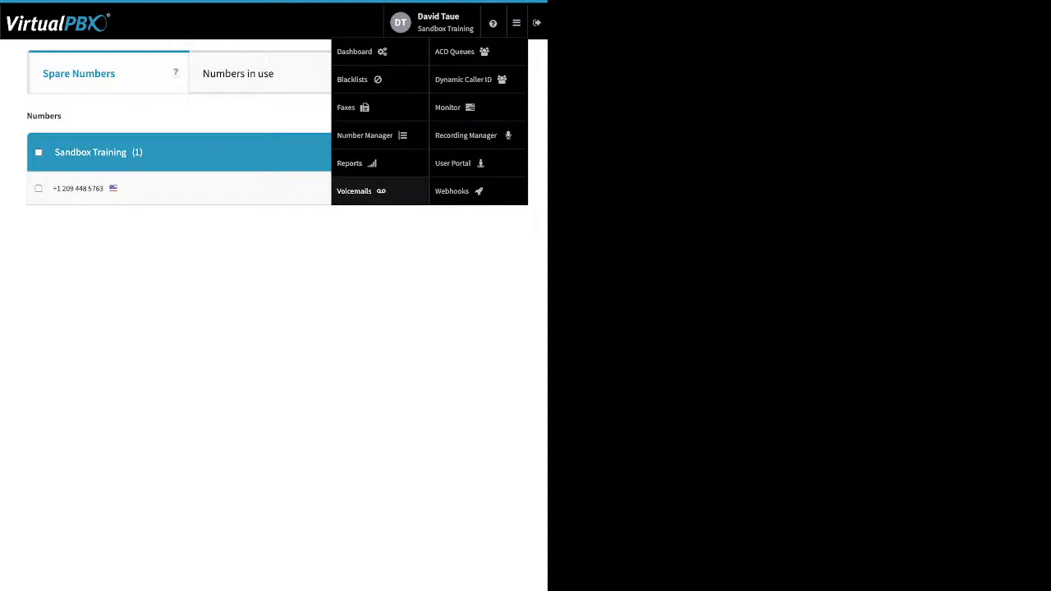
pyautogui.click(354, 191)
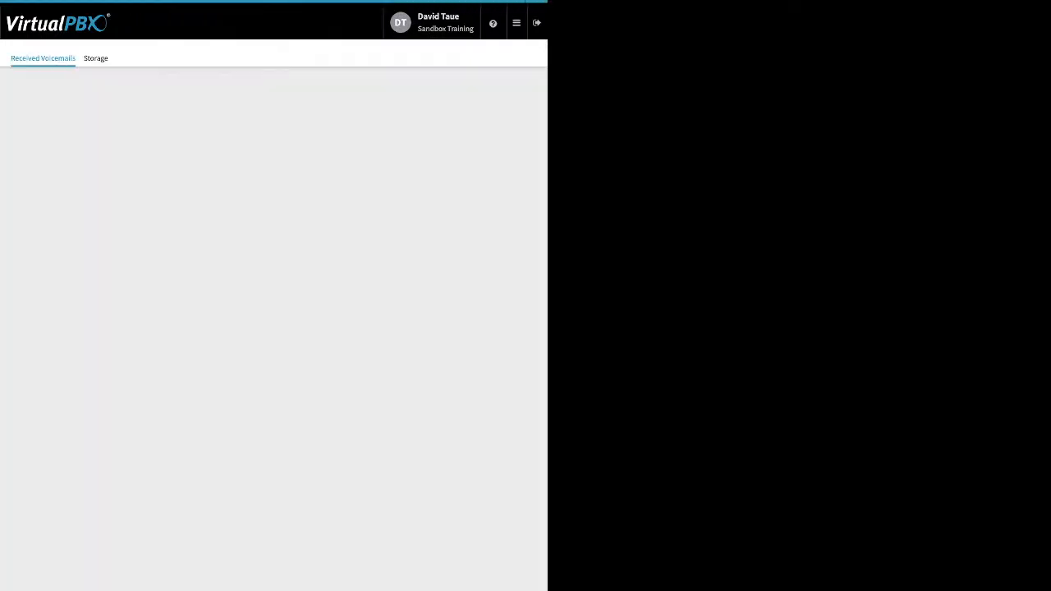
pyautogui.click(273, 171)
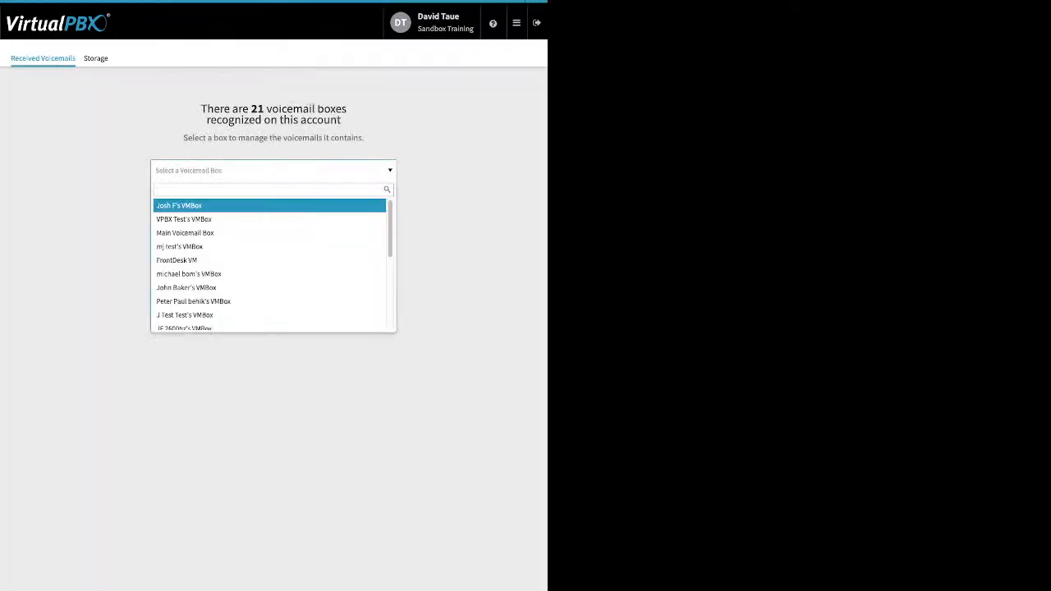
pyautogui.click(185, 233)
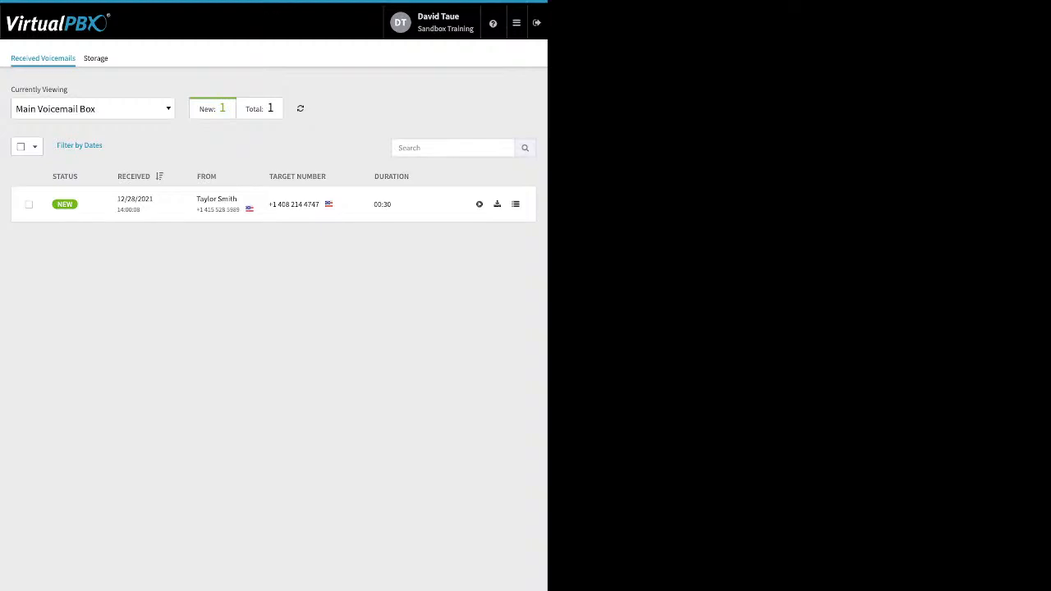
# Select the voicemail and inspect the Move To and Mark As options without applying any
pyautogui.click(29, 205)
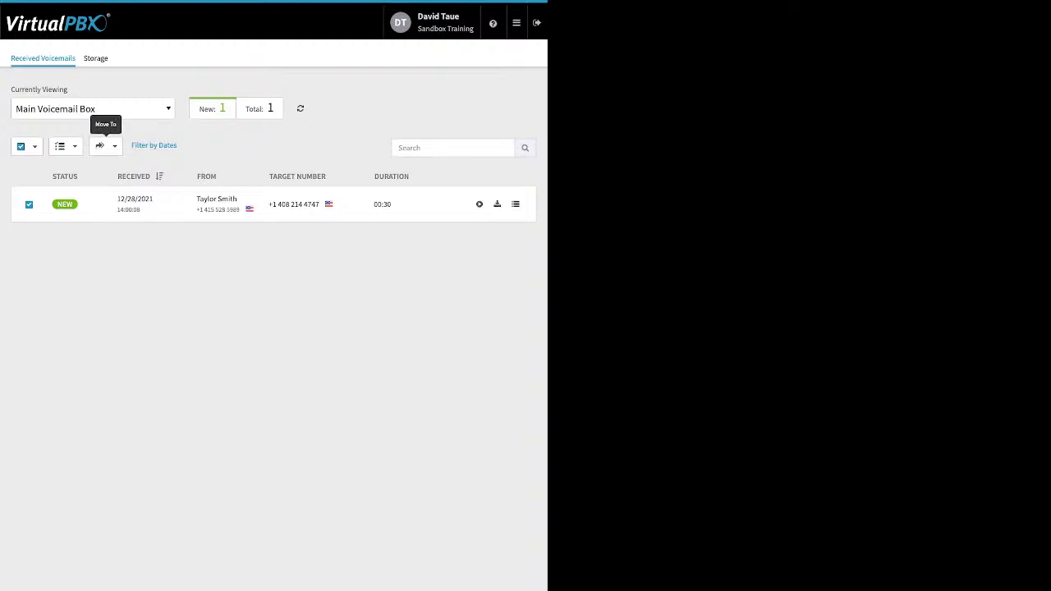
pyautogui.click(105, 145)
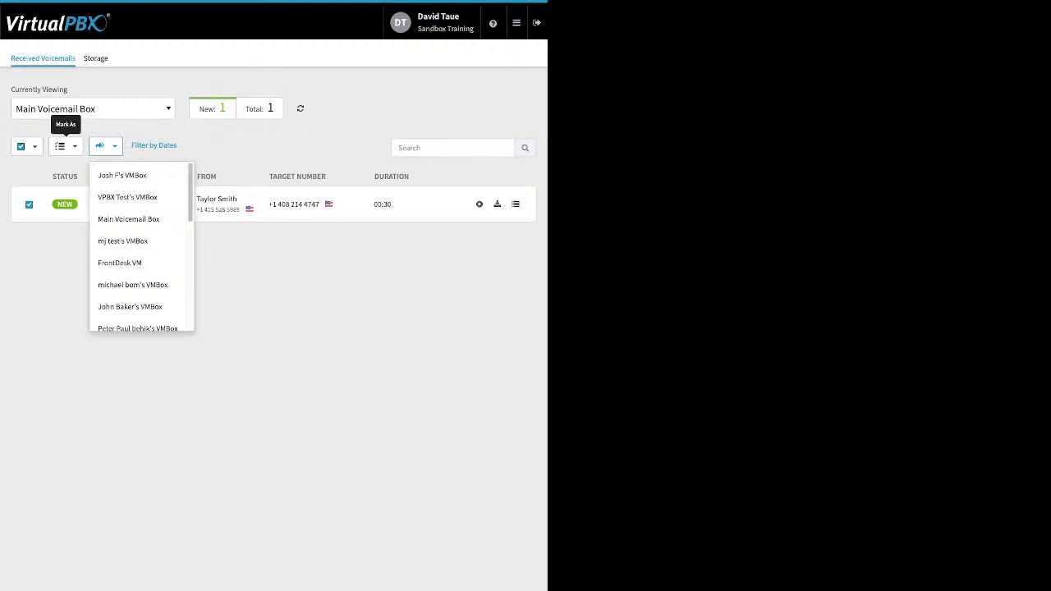
pyautogui.click(64, 145)
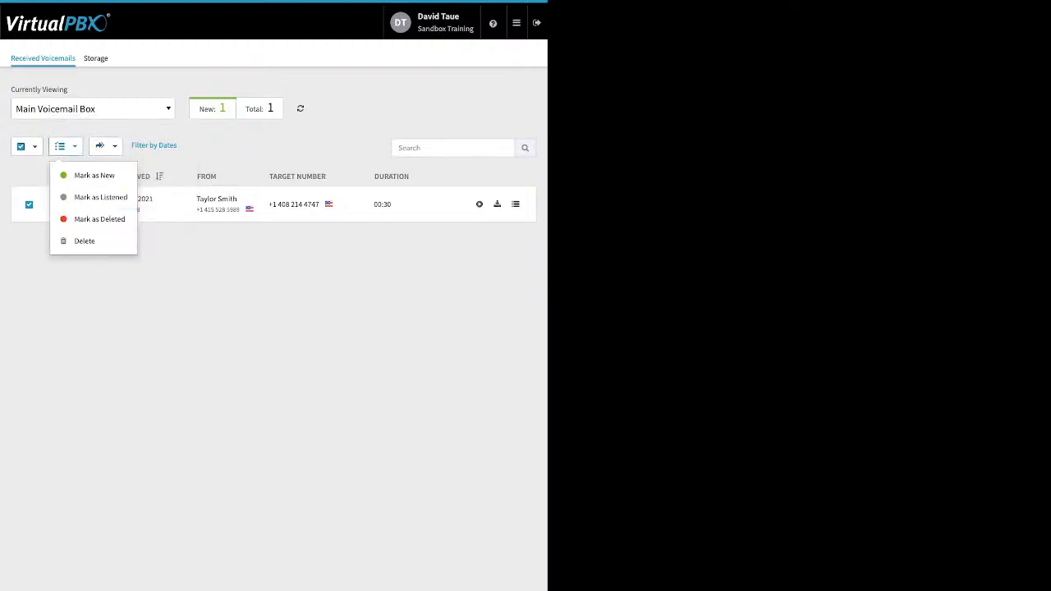
pyautogui.press('Escape')
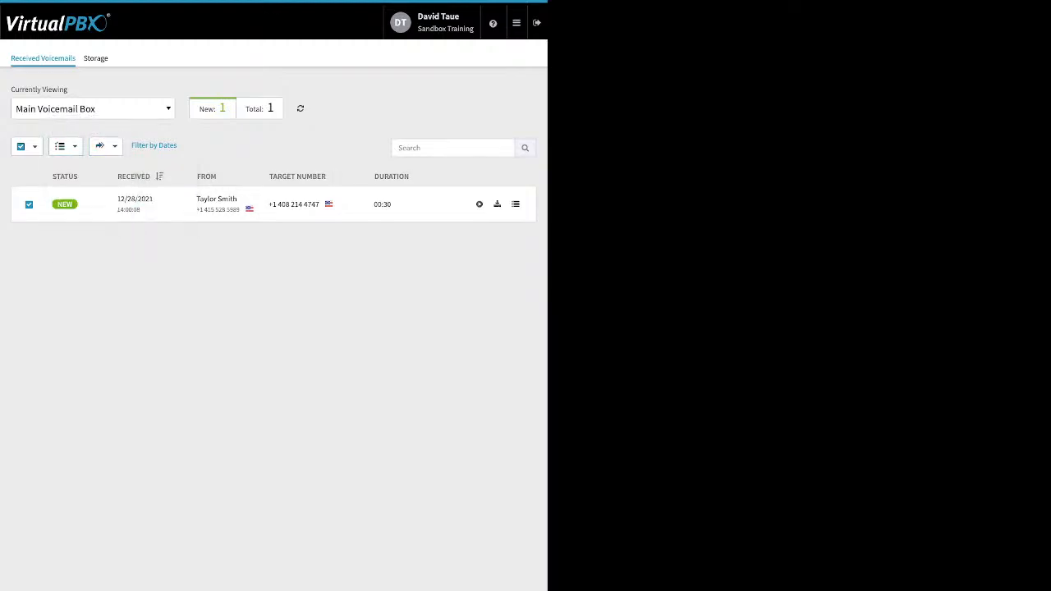
# Open the Webhooks page, then switch to the User Portal
pyautogui.click(516, 22)
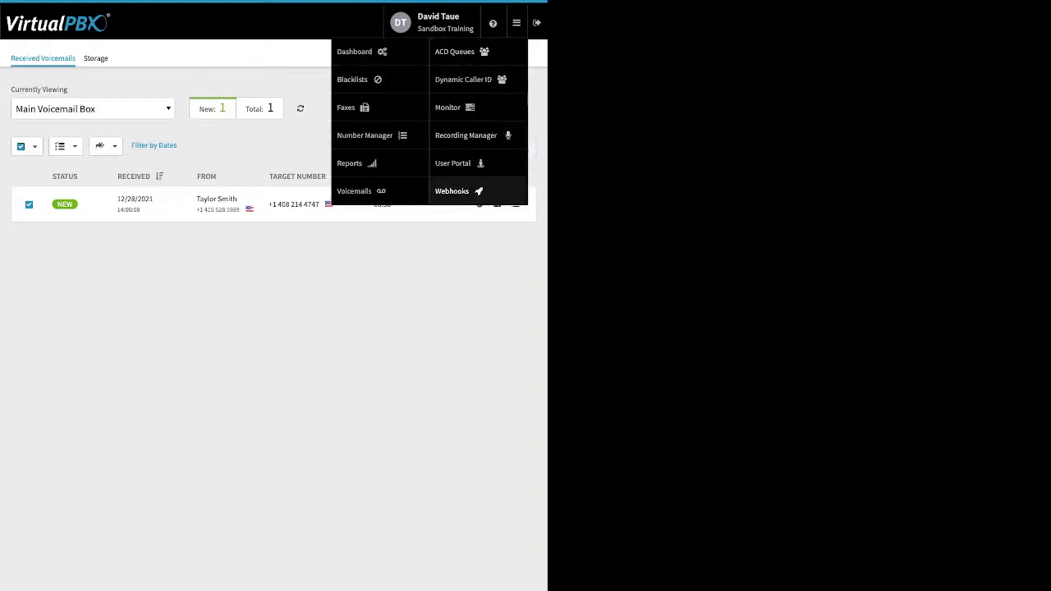
pyautogui.click(451, 190)
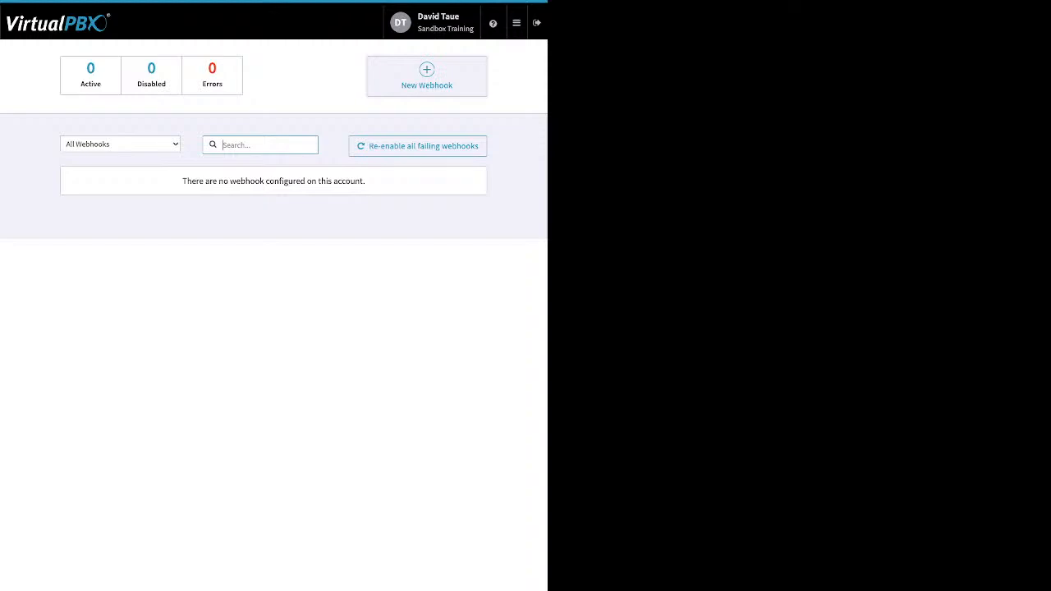
pyautogui.moveTo(517, 23)
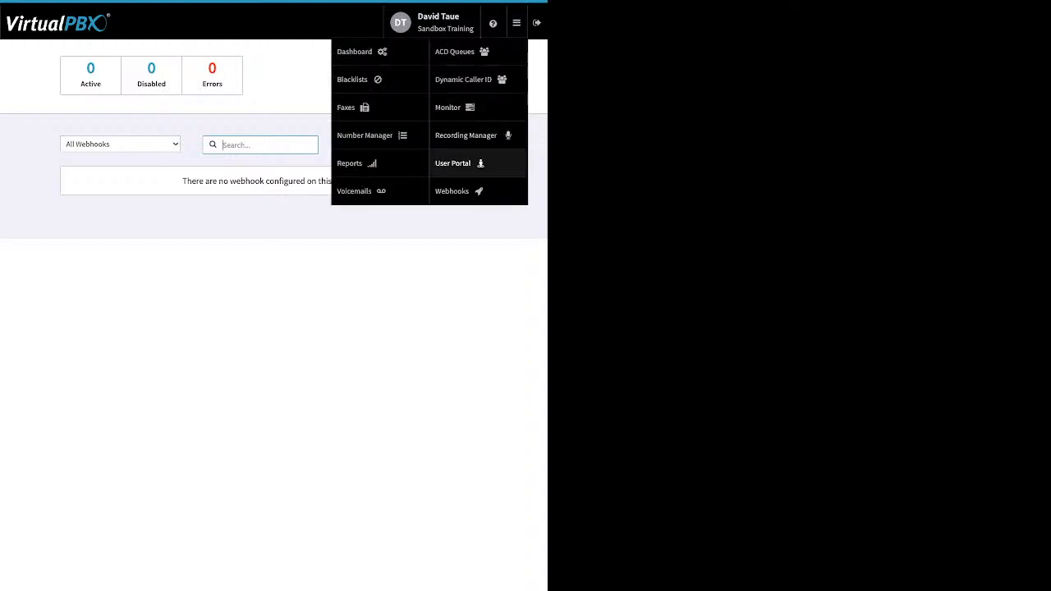
pyautogui.click(454, 163)
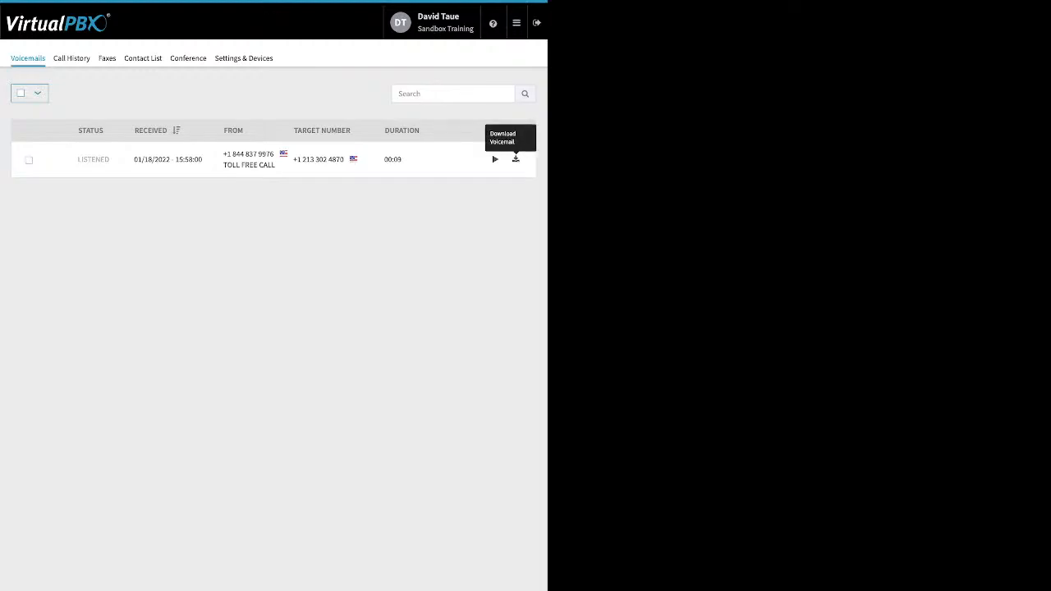
# Select the user portal voicemail and choose to select all on page
pyautogui.click(29, 160)
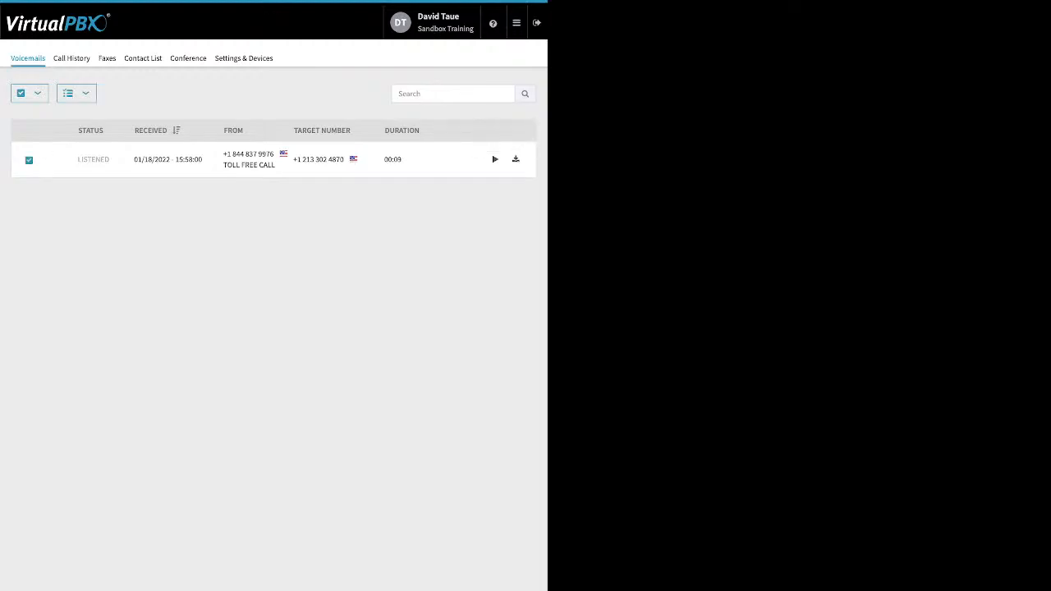
pyautogui.click(30, 93)
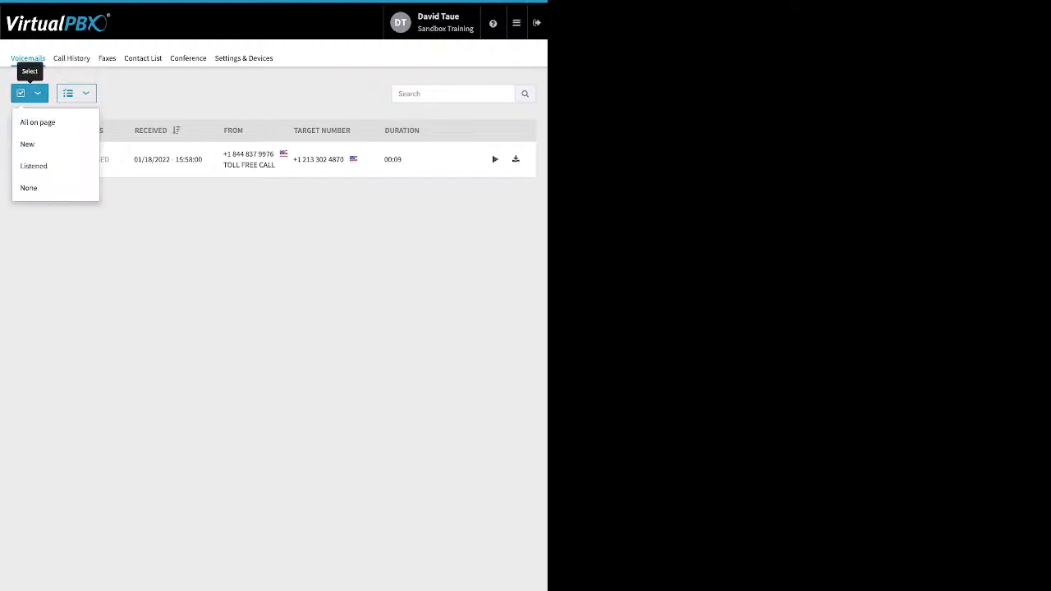
pyautogui.click(37, 122)
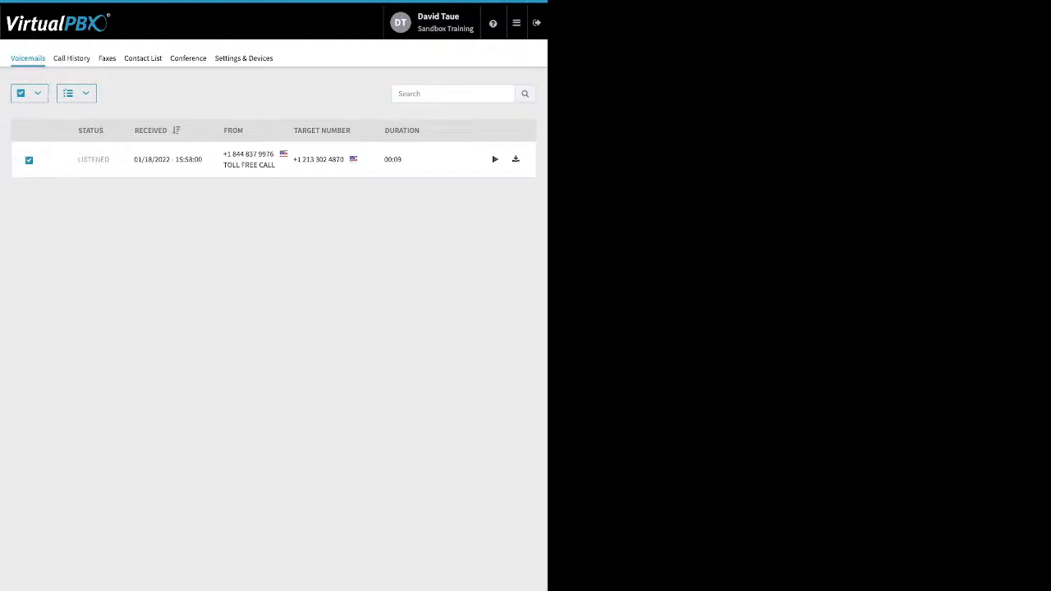
# Mark the selected user portal voicemail as Listened
pyautogui.click(77, 93)
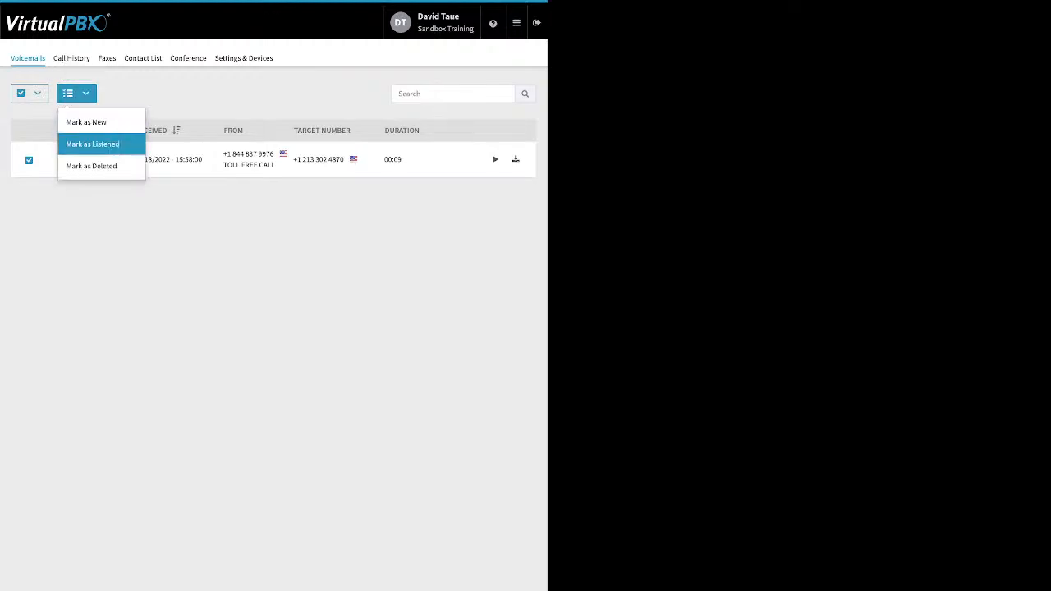
pyautogui.click(92, 144)
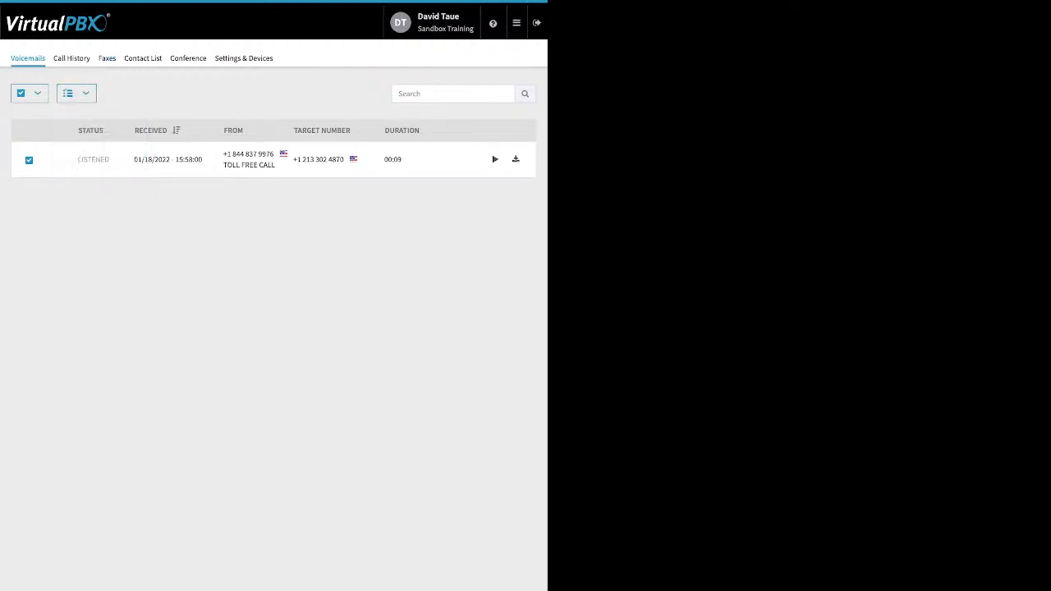
# Browse the user portal's Call History, Faxes and Contact List pages, including the call history date range
pyautogui.click(71, 57)
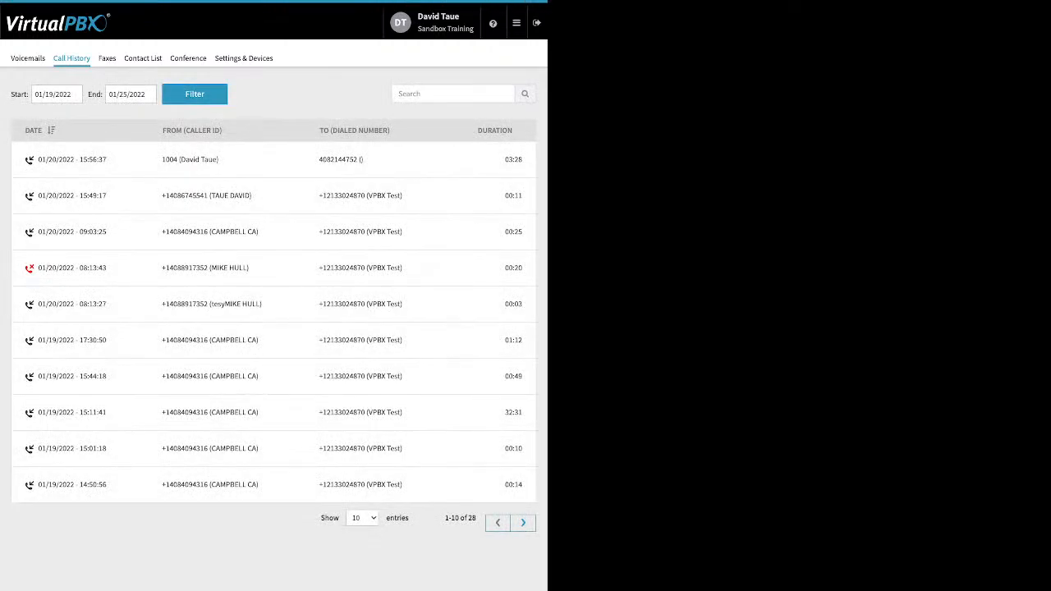
pyautogui.click(44, 95)
pyautogui.click(287, 94)
pyautogui.click(106, 58)
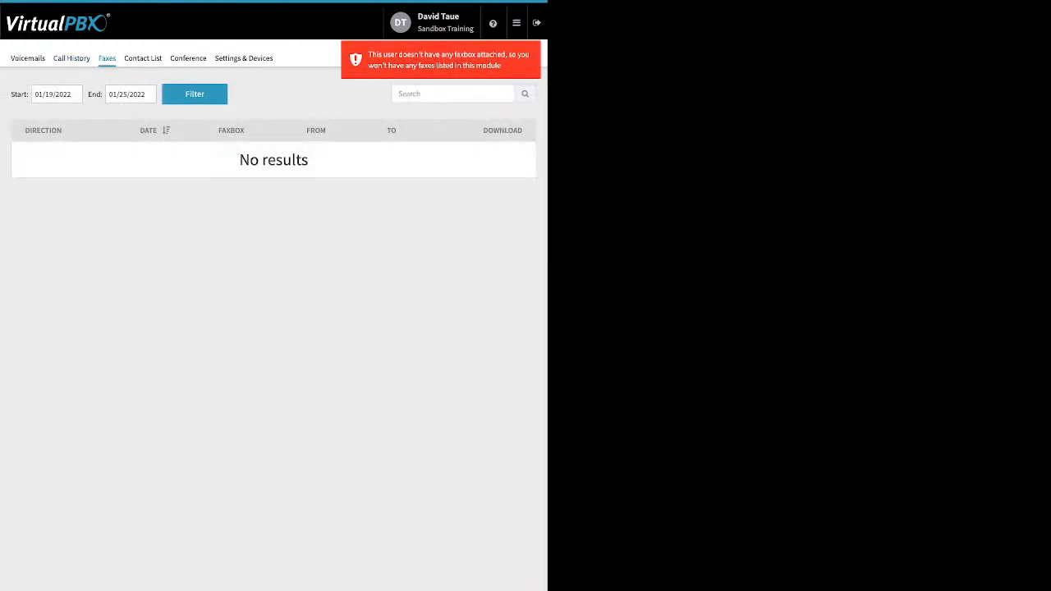
pyautogui.click(143, 58)
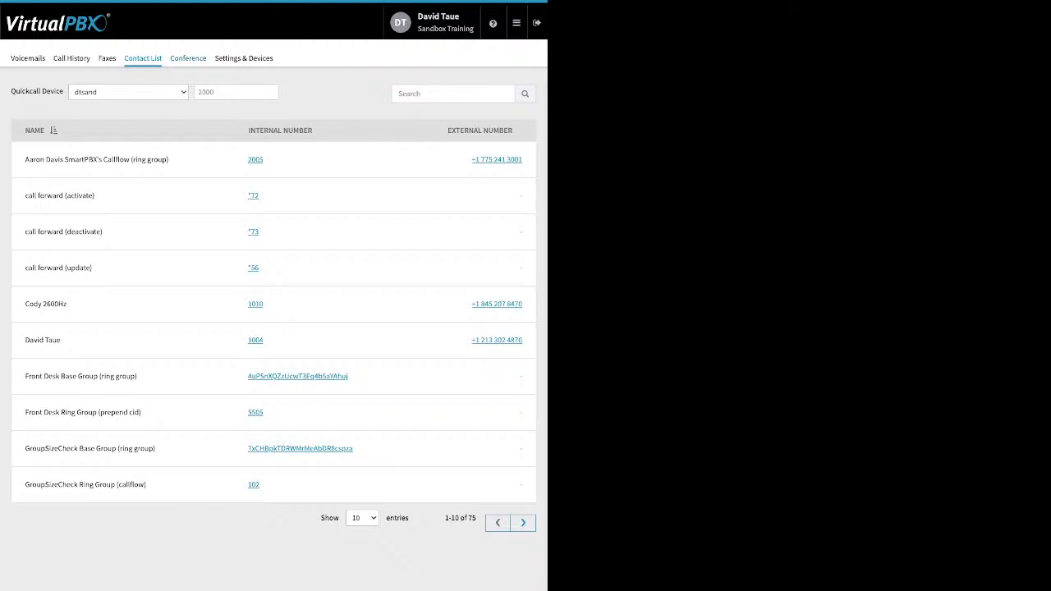
# Open the Conference page and review its call-in number, moderator and participant PINs, and participant options
pyautogui.click(188, 58)
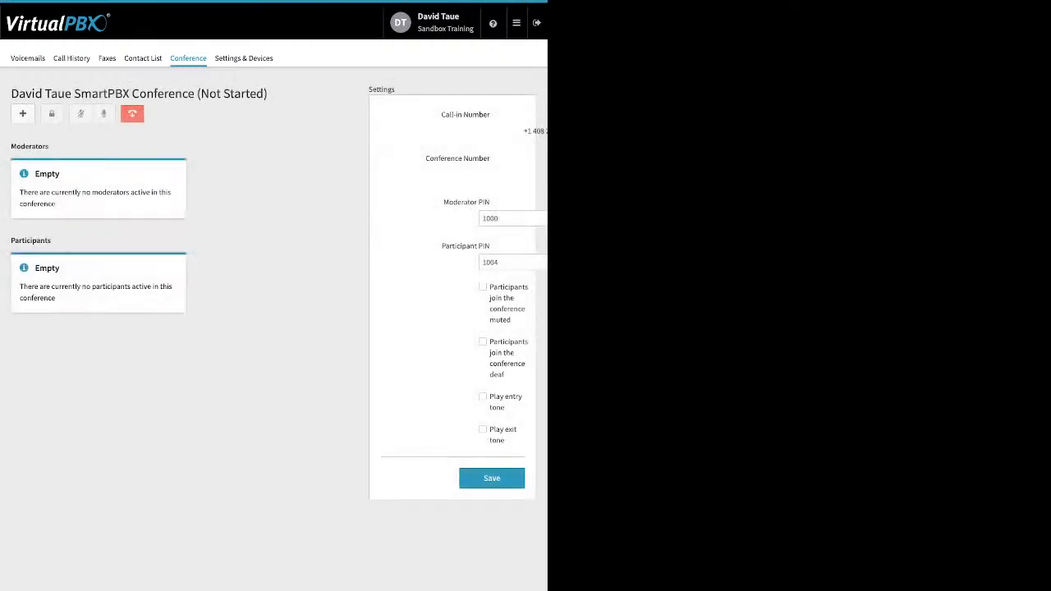
pyautogui.moveTo(425, 158); pyautogui.dragTo(458, 158)
pyautogui.click(458, 158)
pyautogui.moveTo(444, 202); pyautogui.dragTo(486, 202)
pyautogui.moveTo(442, 245); pyautogui.dragTo(490, 246)
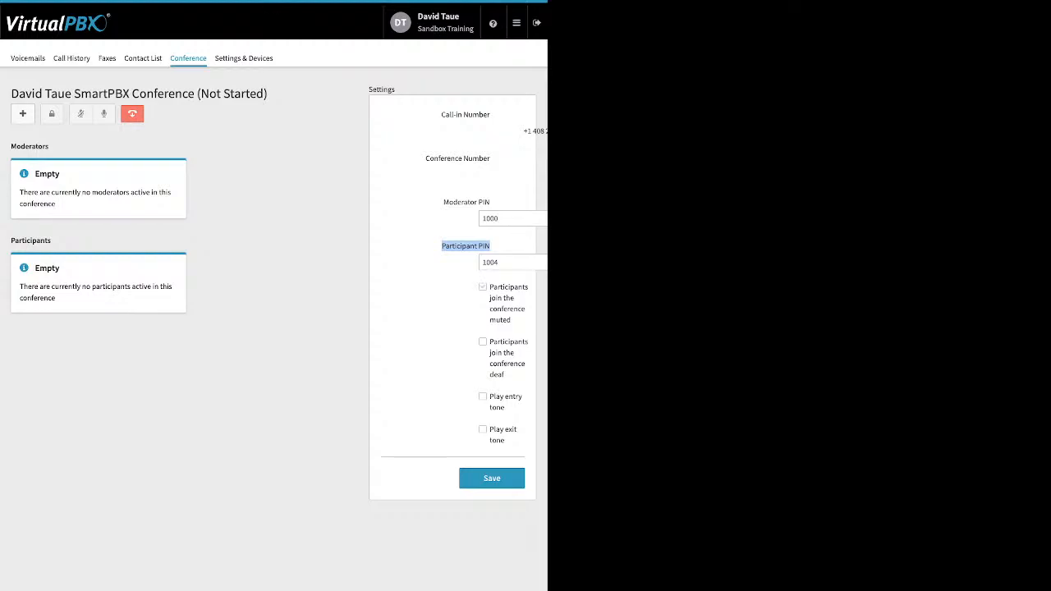
pyautogui.moveTo(489, 287); pyautogui.dragTo(504, 375)
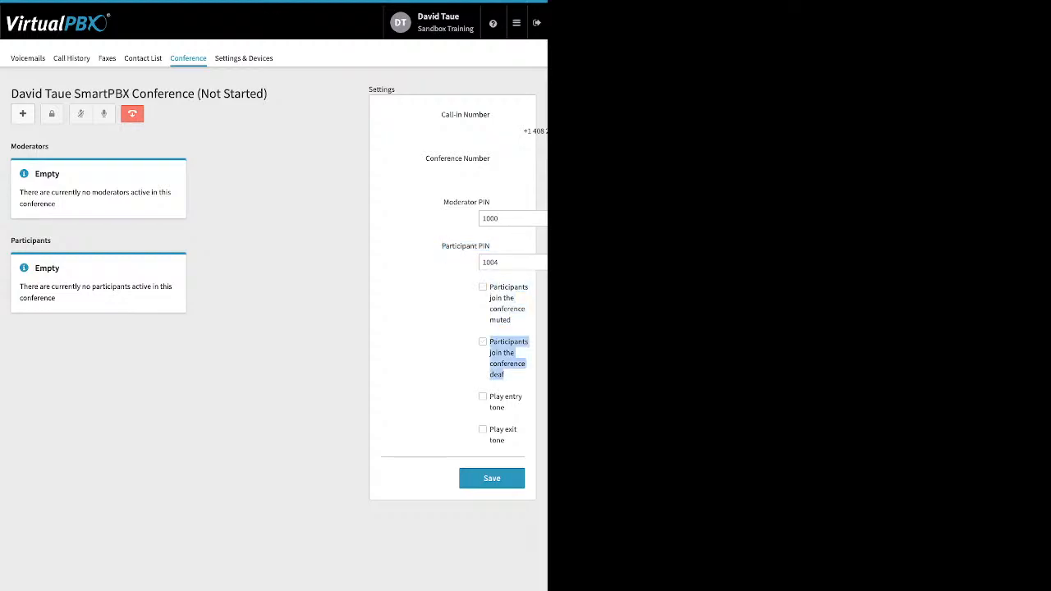
# Enable the Play entry tone and Play exit tone conference options and save the settings
pyautogui.click(482, 396)
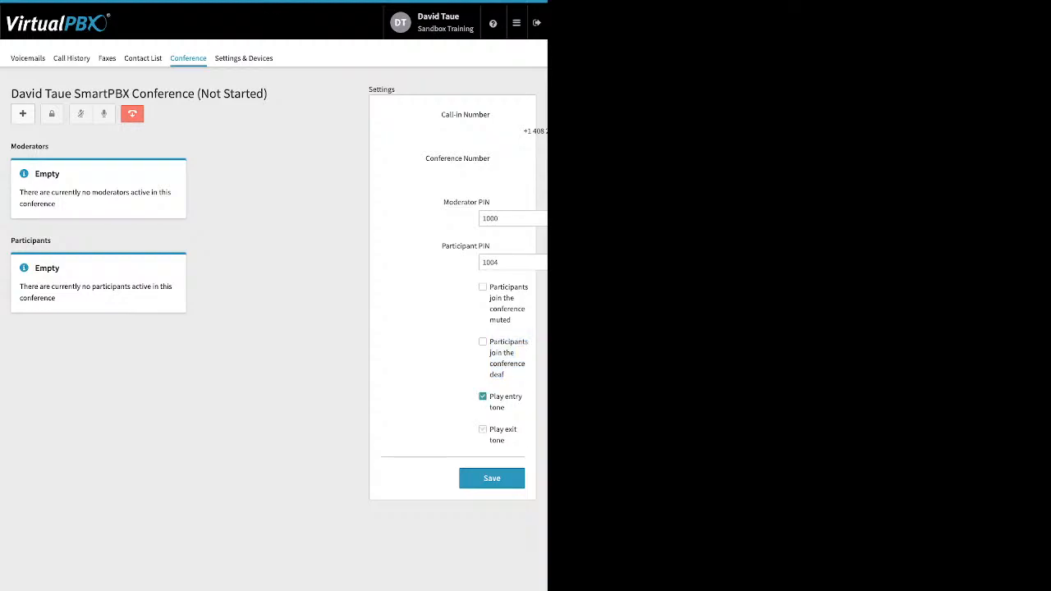
pyautogui.click(483, 429)
pyautogui.click(491, 478)
# Open Settings & Devices and enable call forwarding
pyautogui.click(244, 58)
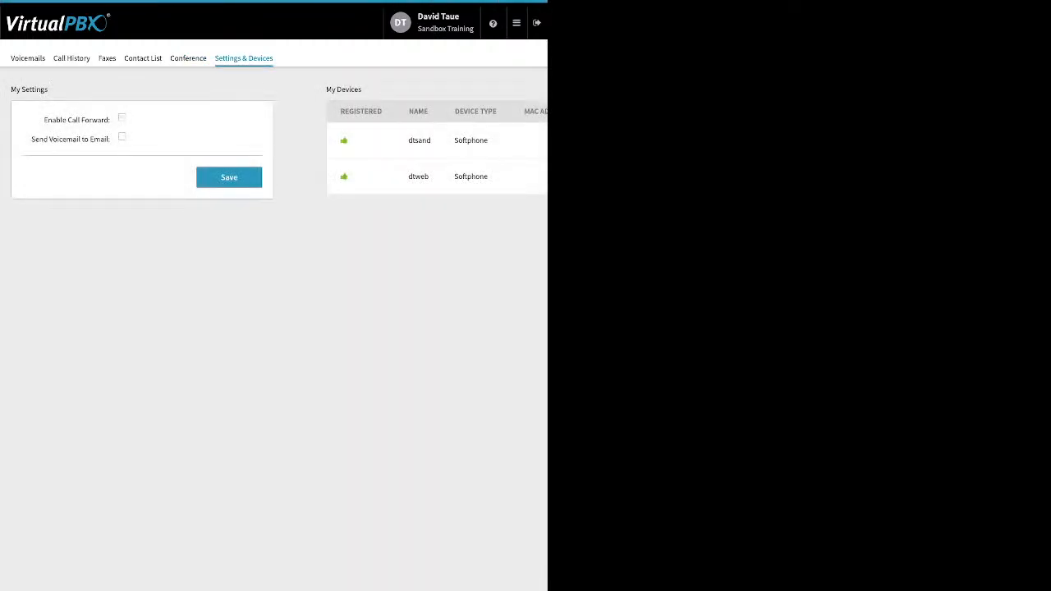
pyautogui.click(122, 117)
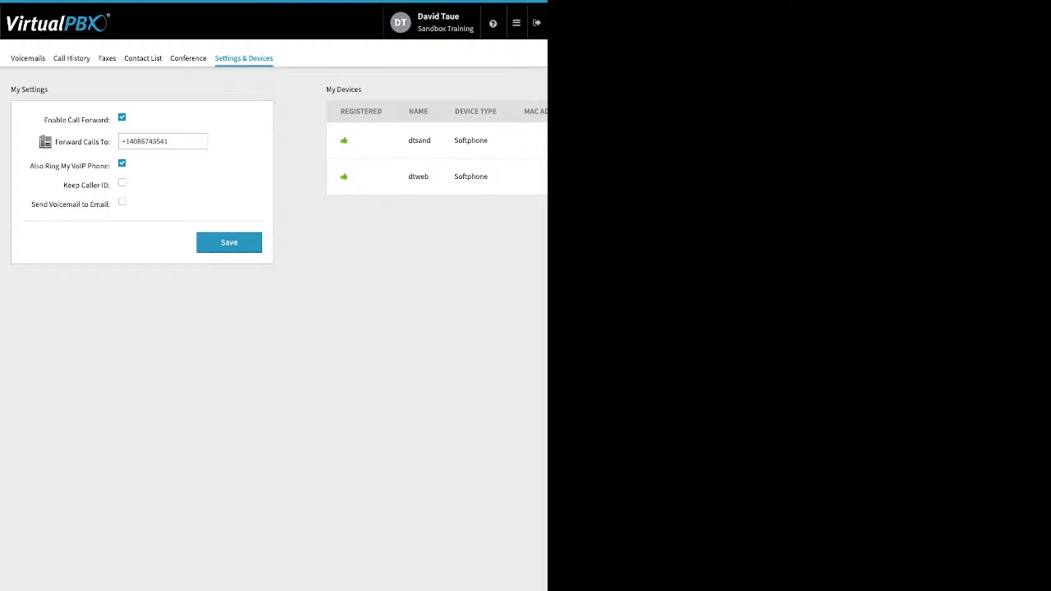
# Return to the admin Dashboard from the main menu
pyautogui.moveTo(516, 23)
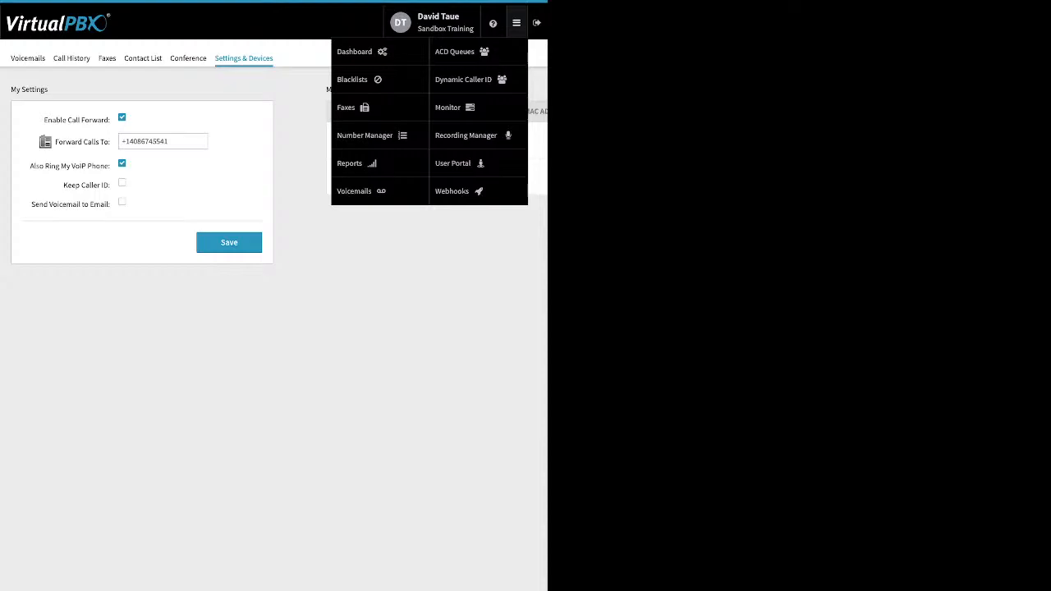
pyautogui.click(360, 52)
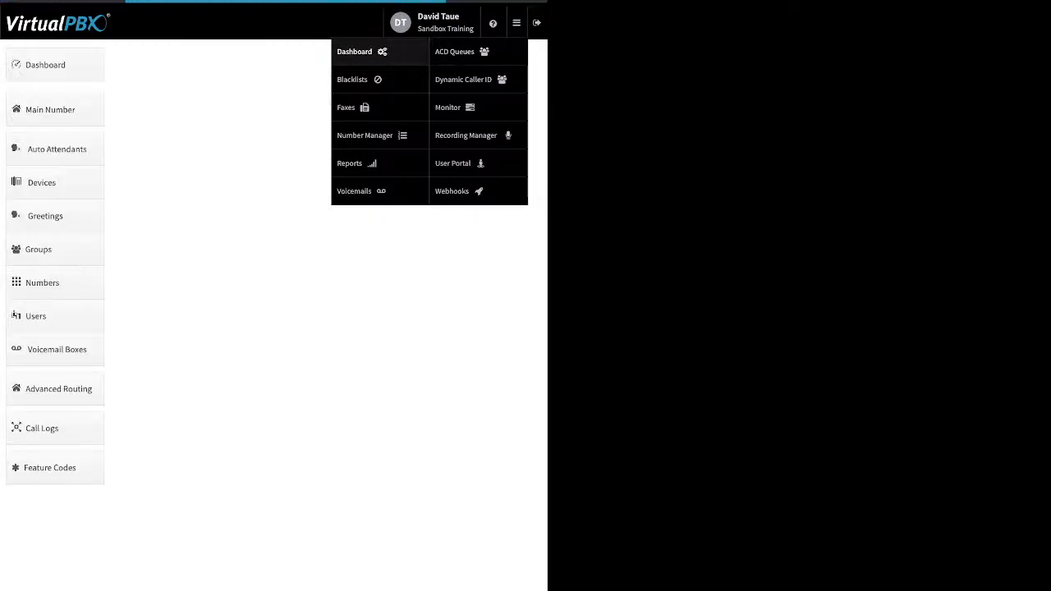